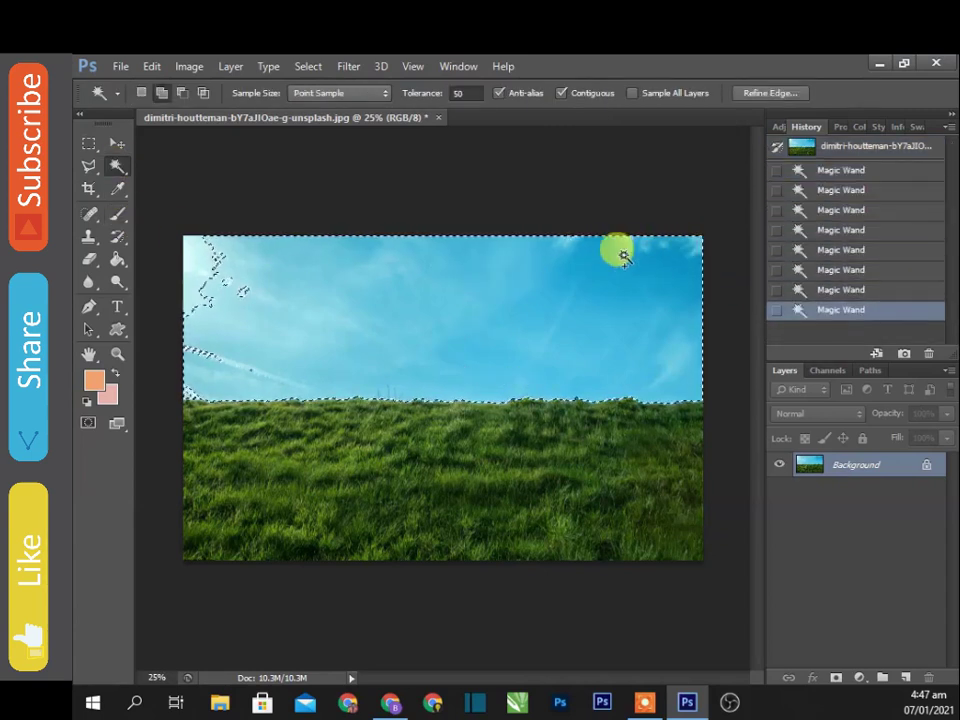
Add more of the blue sky to the Magic Wand selection and expand it.
scroll(242, 385, "up", 1)
left_click(375, 347)
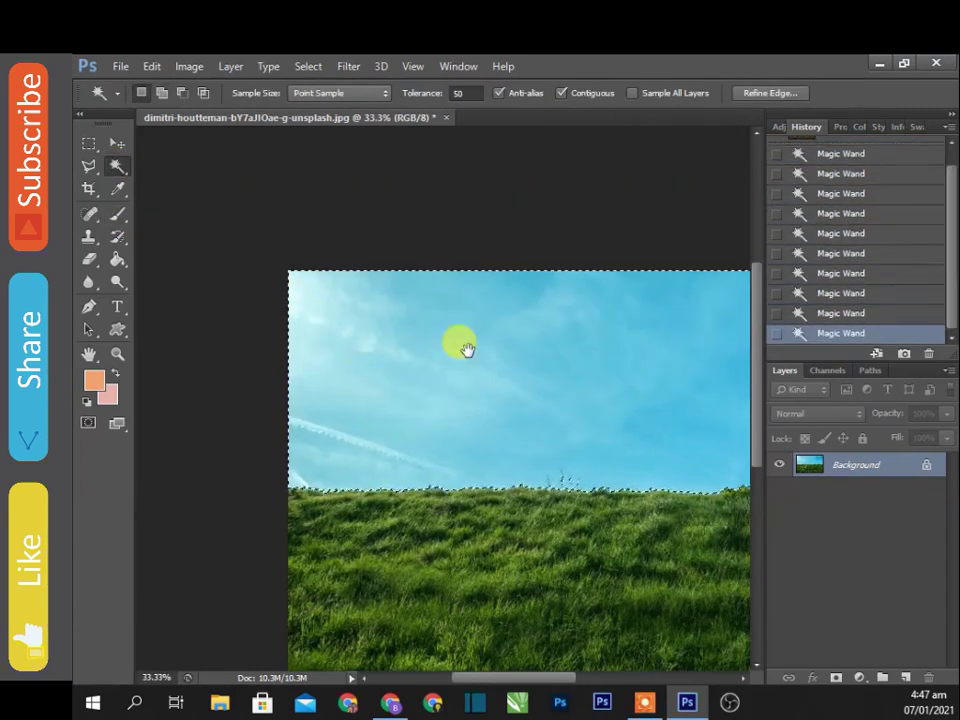
scroll(323, 263, "down", 1)
left_click(308, 66)
mouse_move(322, 257)
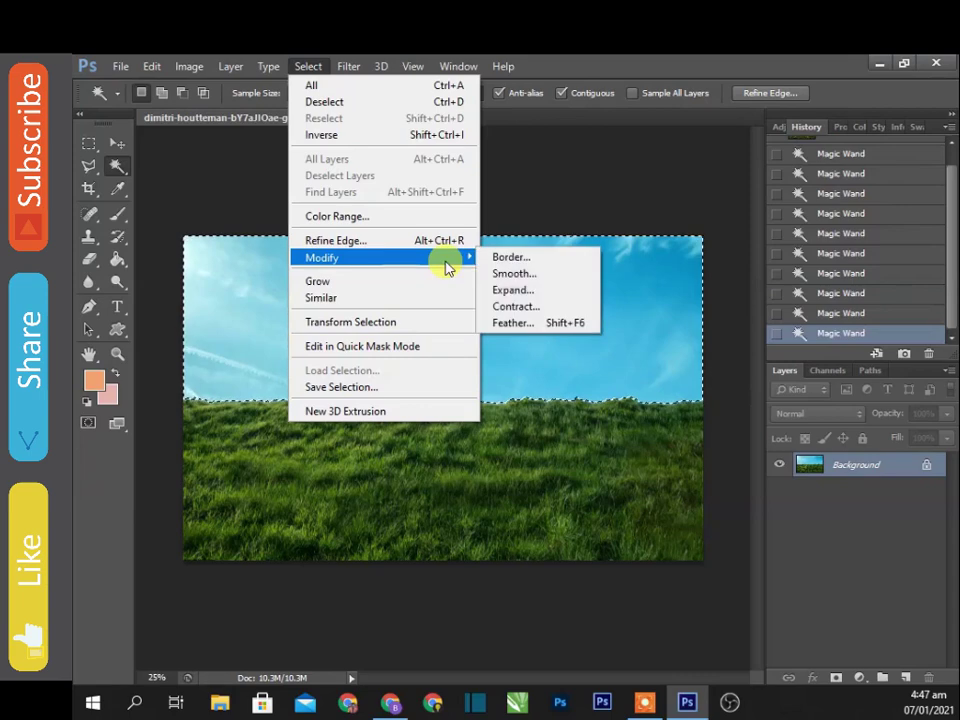
left_click(520, 290)
left_click(574, 274)
scroll(574, 274, "up", 4)
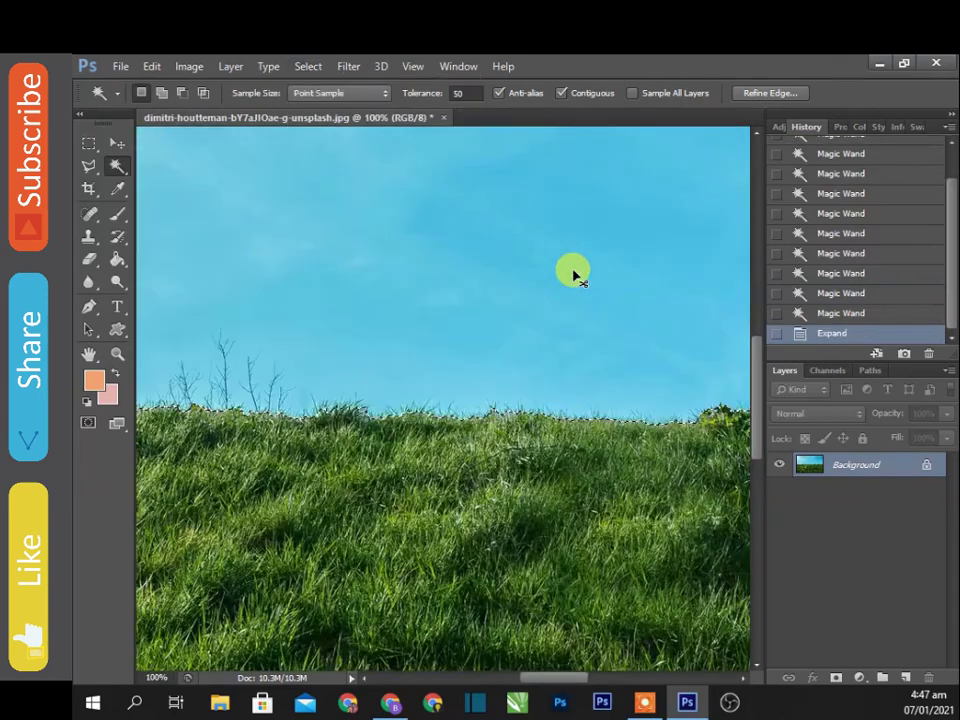
Unlock the background and mask it with the inverted sky selection so only grass remains.
double_click(880, 465)
left_click(836, 677)
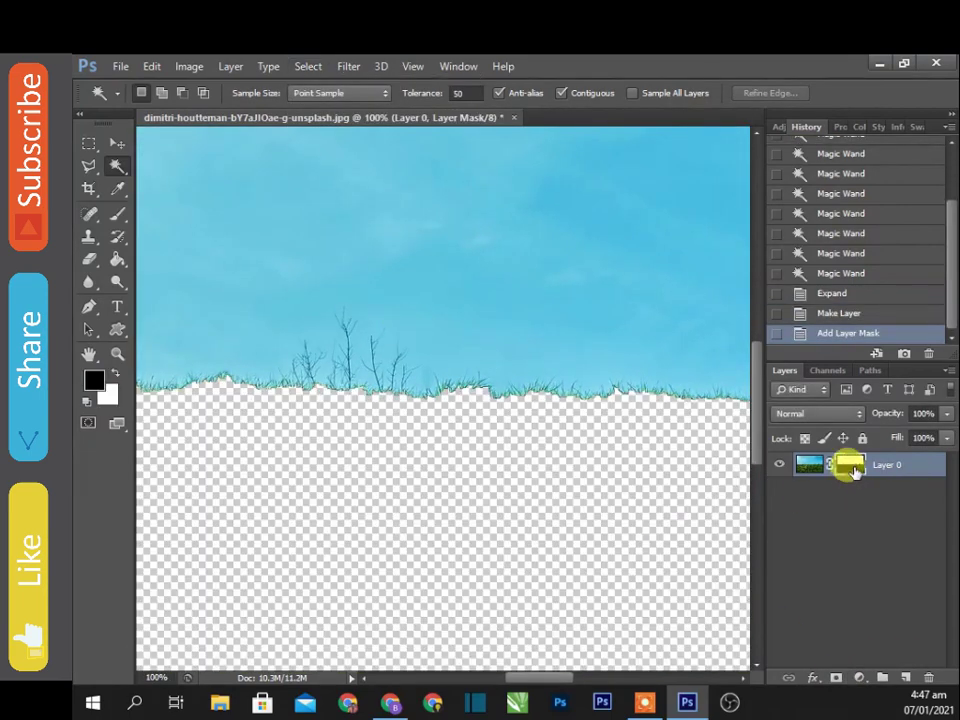
key("ctrl+i")
scroll(497, 354, "up", 2)
Refine the grass mask with Smooth 34, then browse the joker House folder to open files.
right_click(852, 470)
left_click(805, 605)
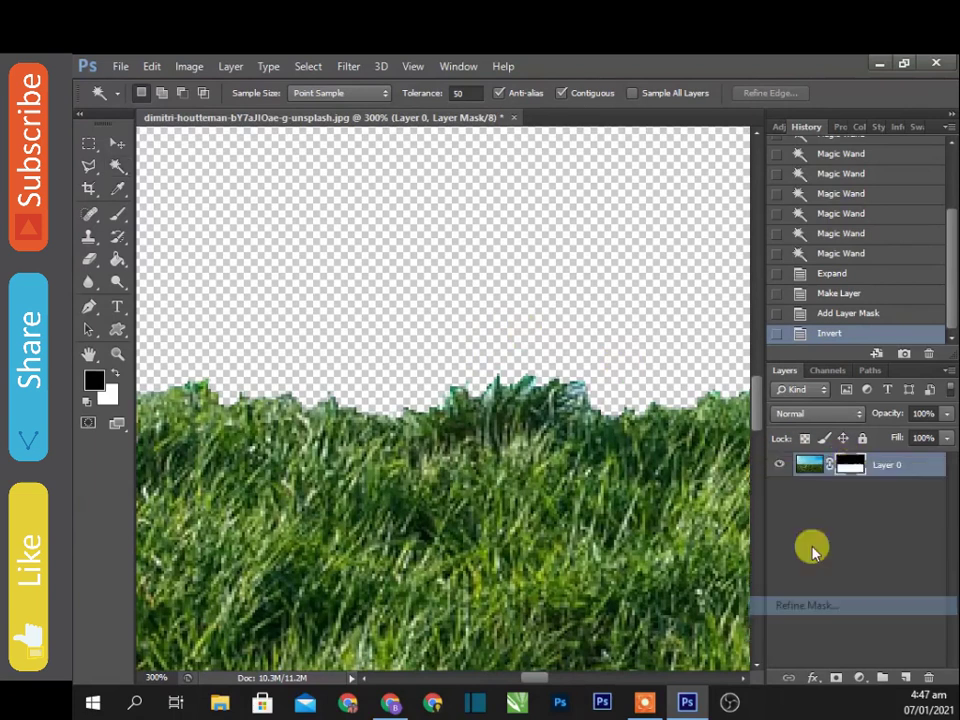
left_click(810, 335)
type("34")
left_click(840, 379)
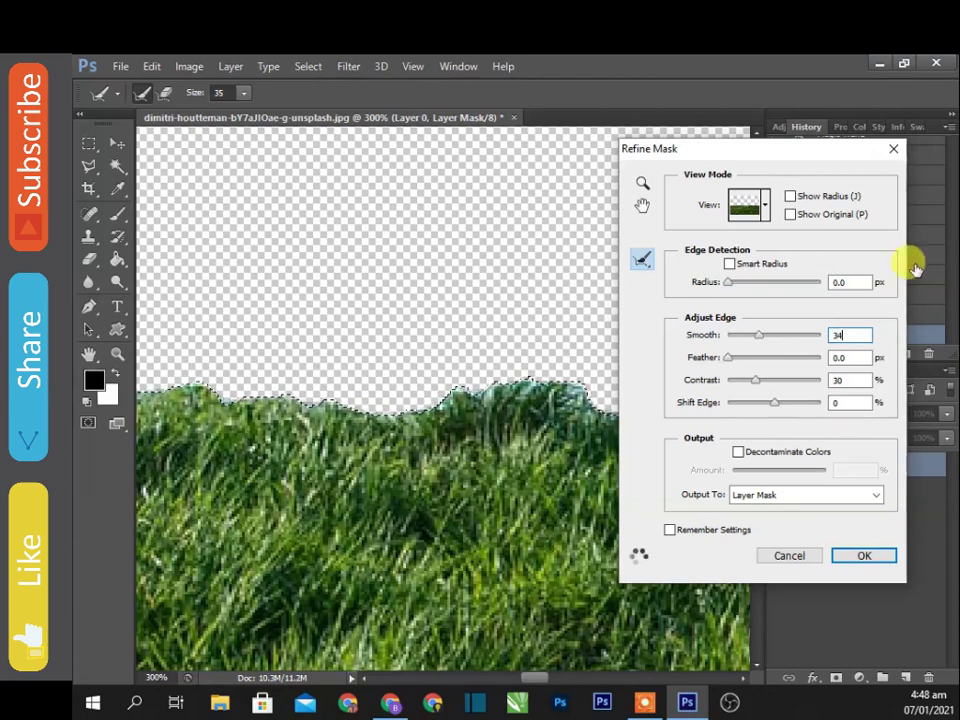
left_click(864, 556)
key("ctrl+0")
key("ctrl+o")
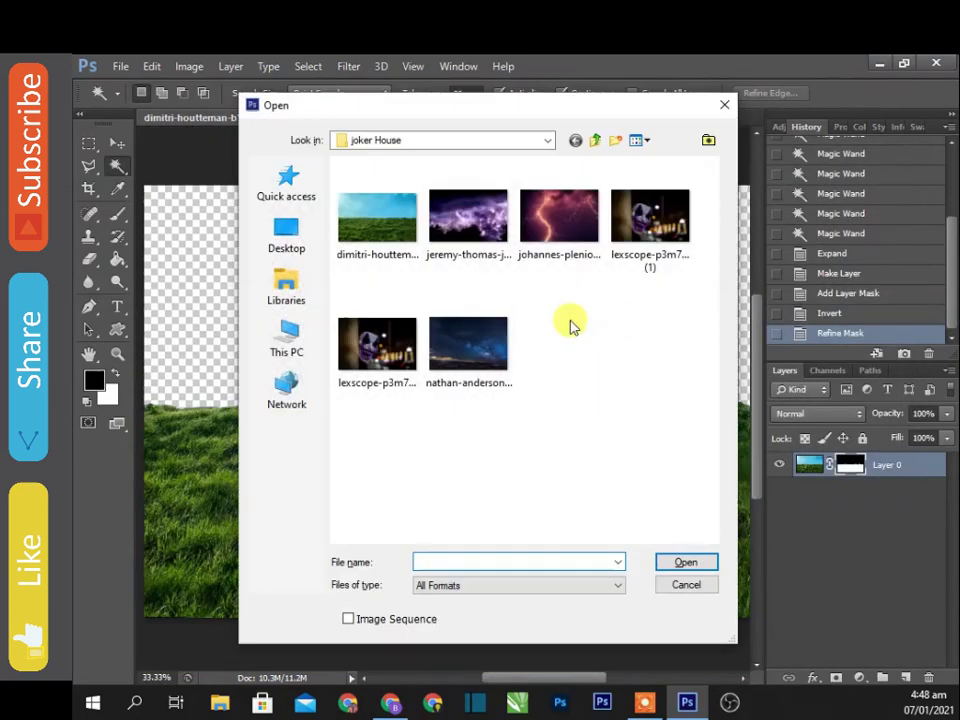
Open the purple and red lightning photos together.
left_click(468, 216)
left_click(560, 262, "ctrl")
key("Return")
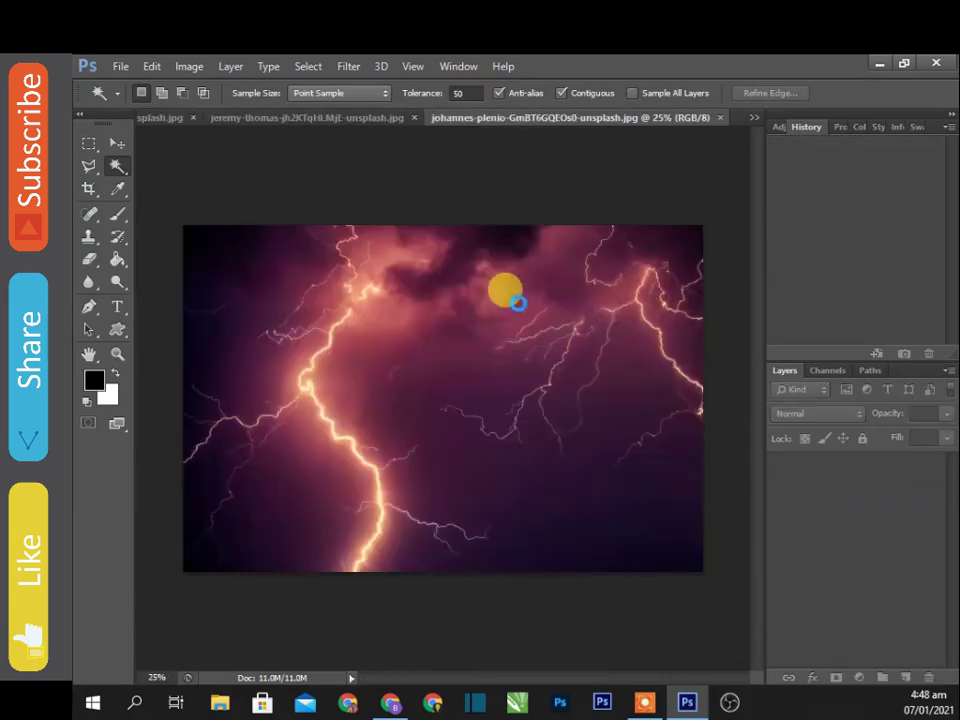
Copy the starry sky image and paste it into the grass composite as a new layer.
key("m")
key("ctrl+a")
left_click(317, 120)
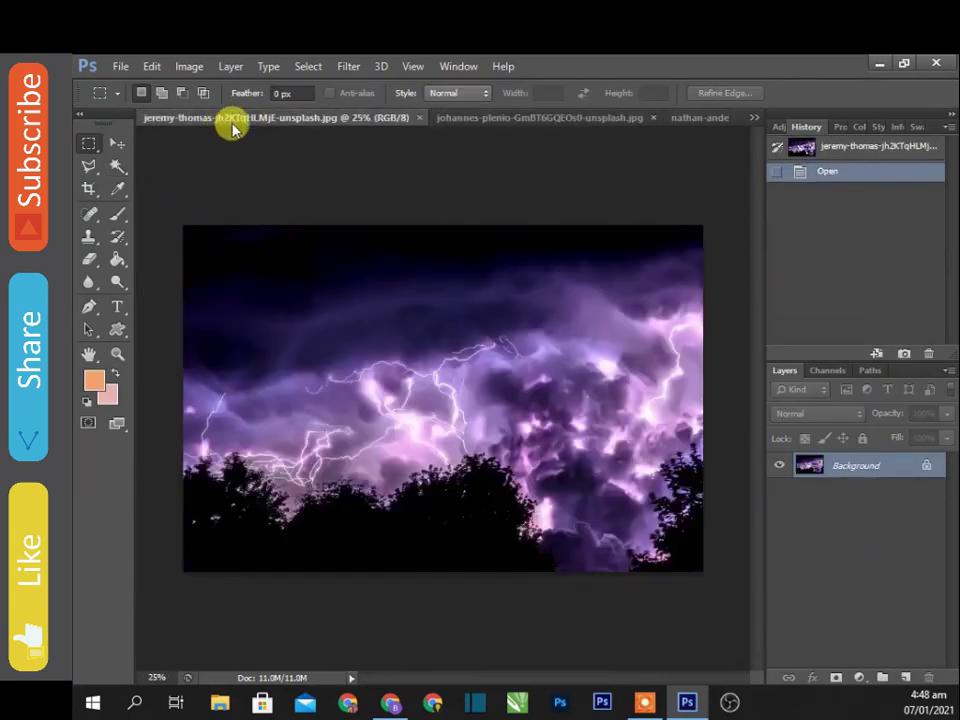
left_click(754, 117)
left_click(690, 150)
key("ctrl+v")
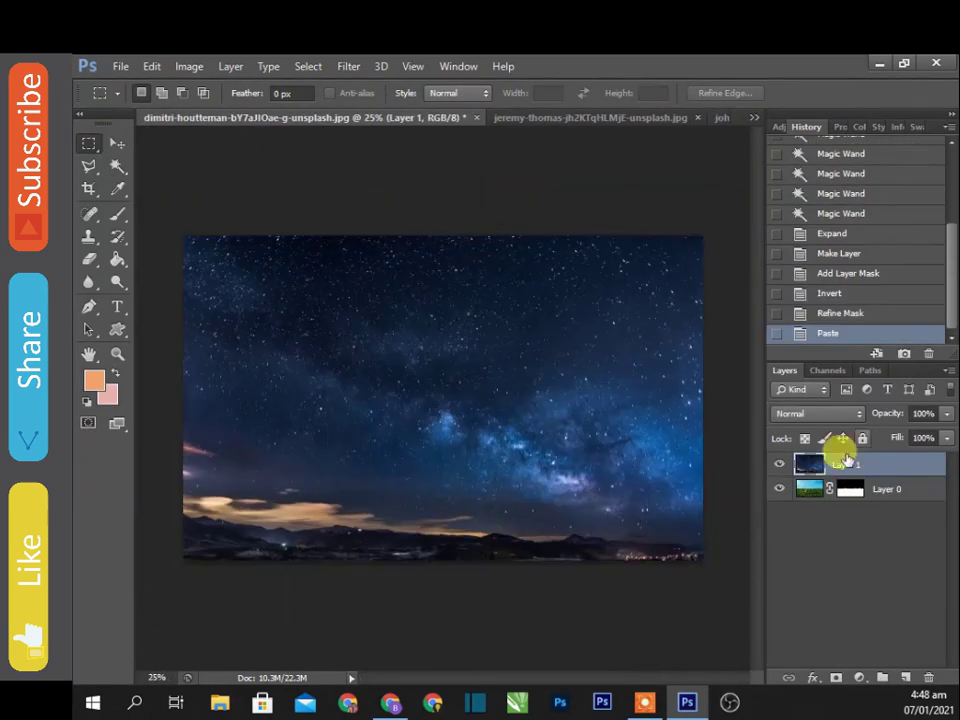
Stack the grass layer above the stars and move the starry sky up above the horizon.
left_click_drag(810, 489, 799, 456)
key("ctrl+t")
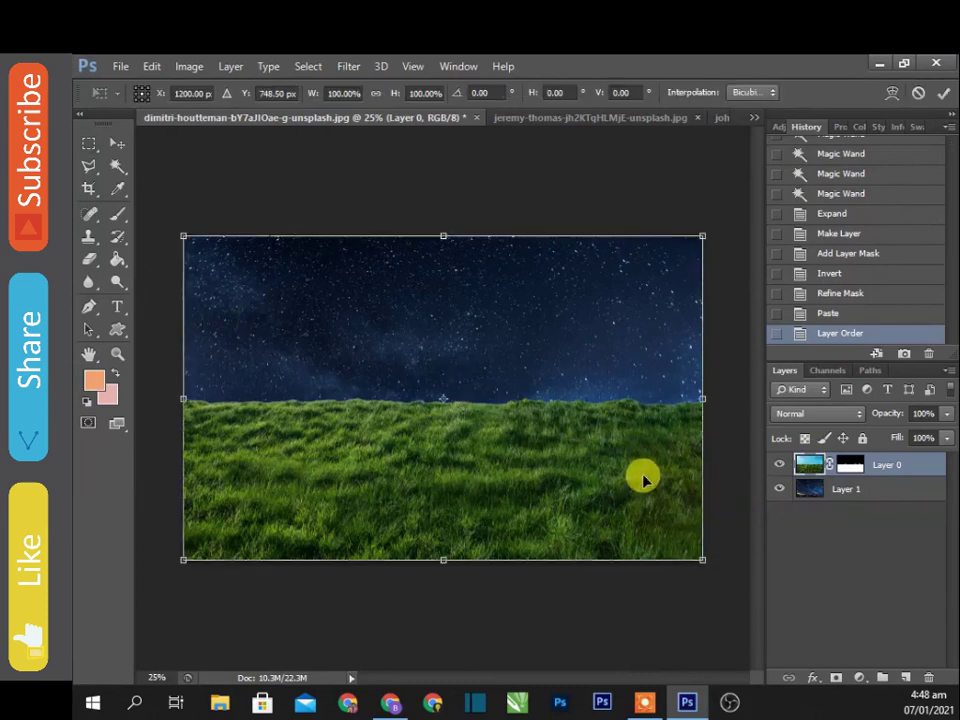
left_click(810, 489)
key("ctrl+t")
left_click_drag(676, 590, 641, 531)
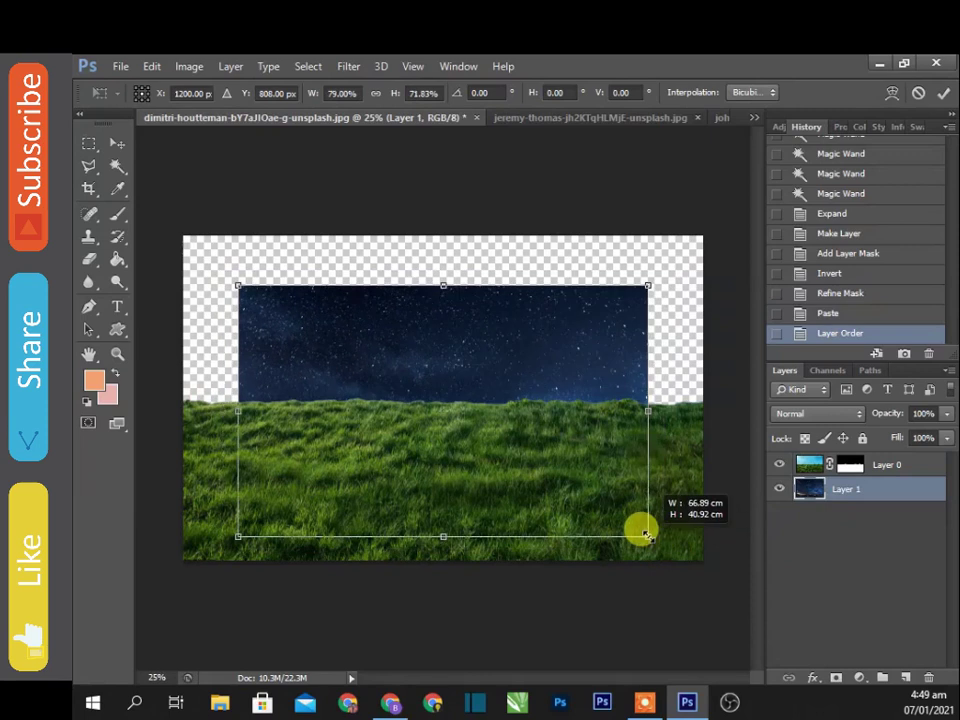
key("ctrl+z")
left_click_drag(533, 382, 530, 333)
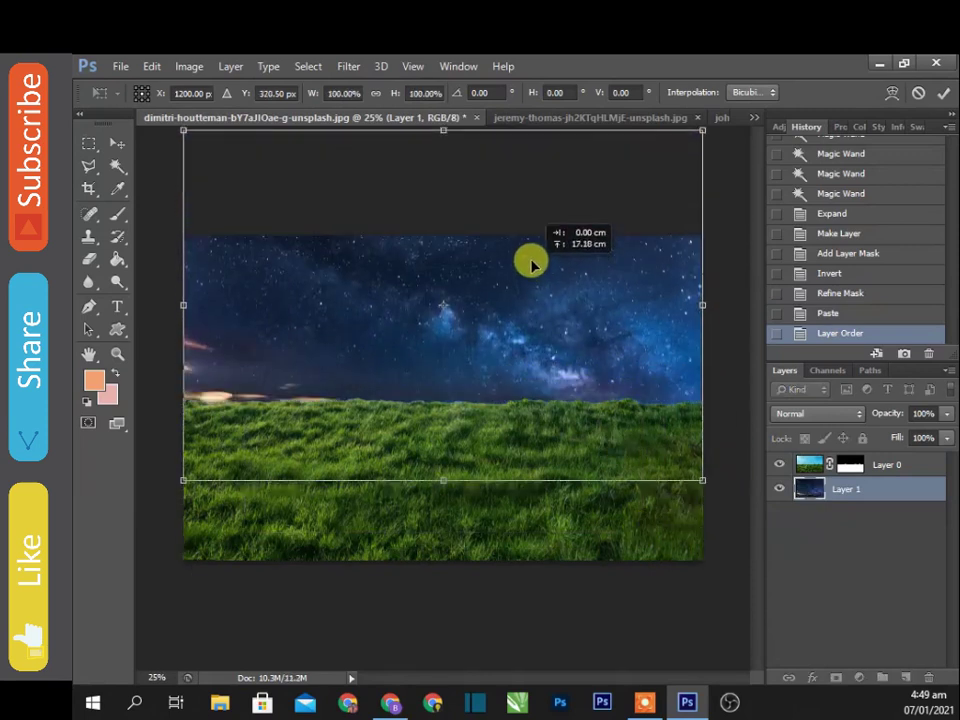
key("Return")
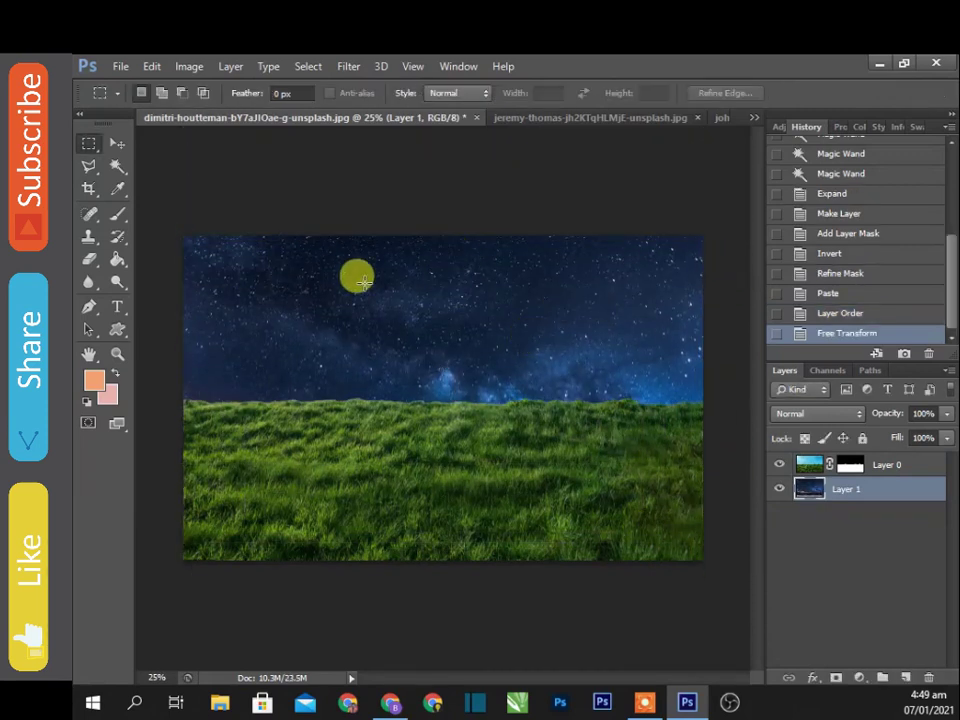
left_click(808, 460)
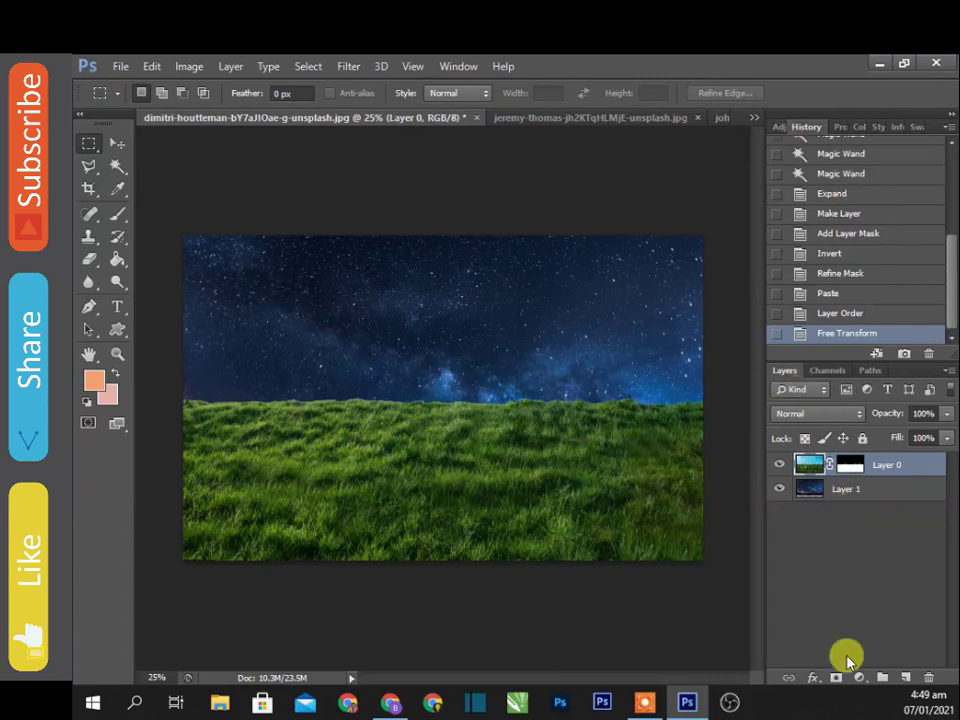
Clip a Hue/Saturation to the grass with Saturation -100 and Lightness -33.
left_click(856, 677)
left_click(852, 460)
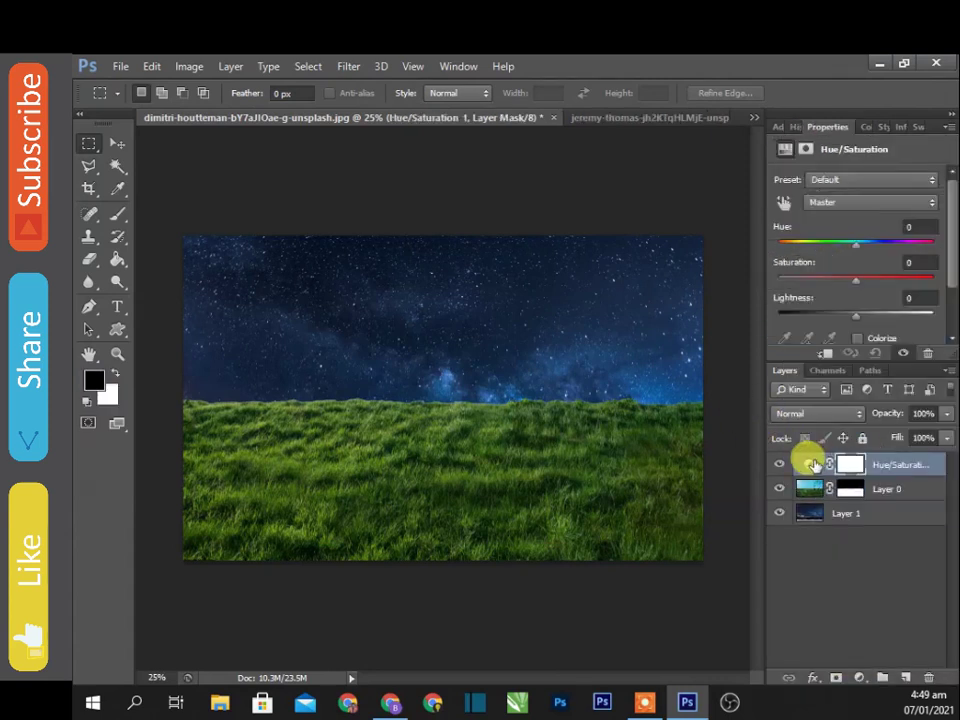
left_click_drag(858, 320, 830, 318)
left_click(825, 353)
left_click_drag(856, 278, 778, 279)
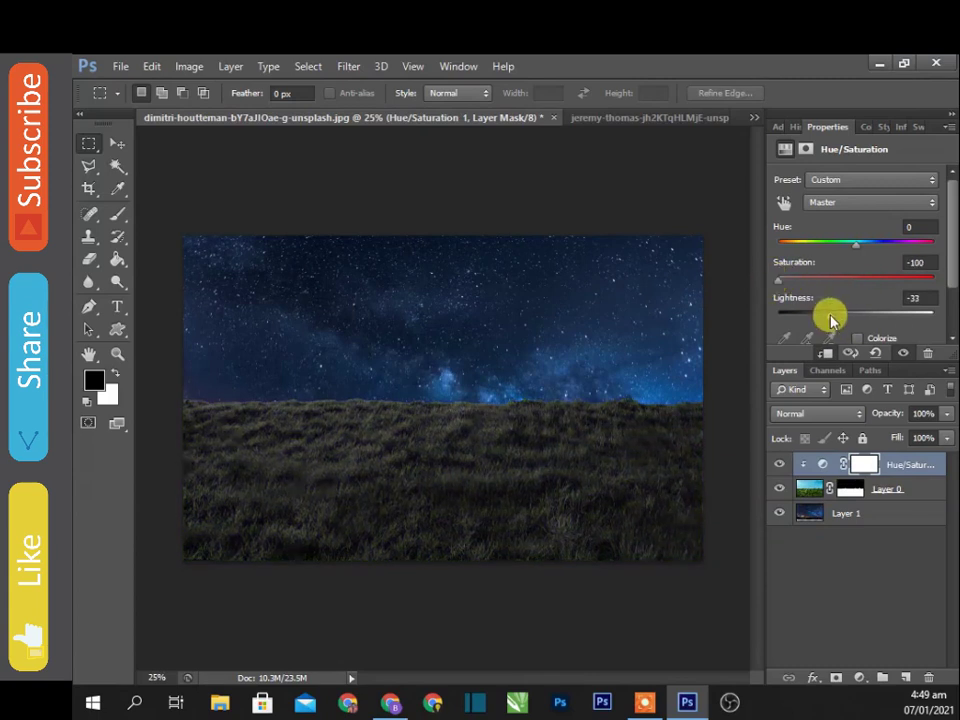
key("Return")
Bring the red lightning photo into the composite, shrunk into the upper-right sky.
left_click(638, 118)
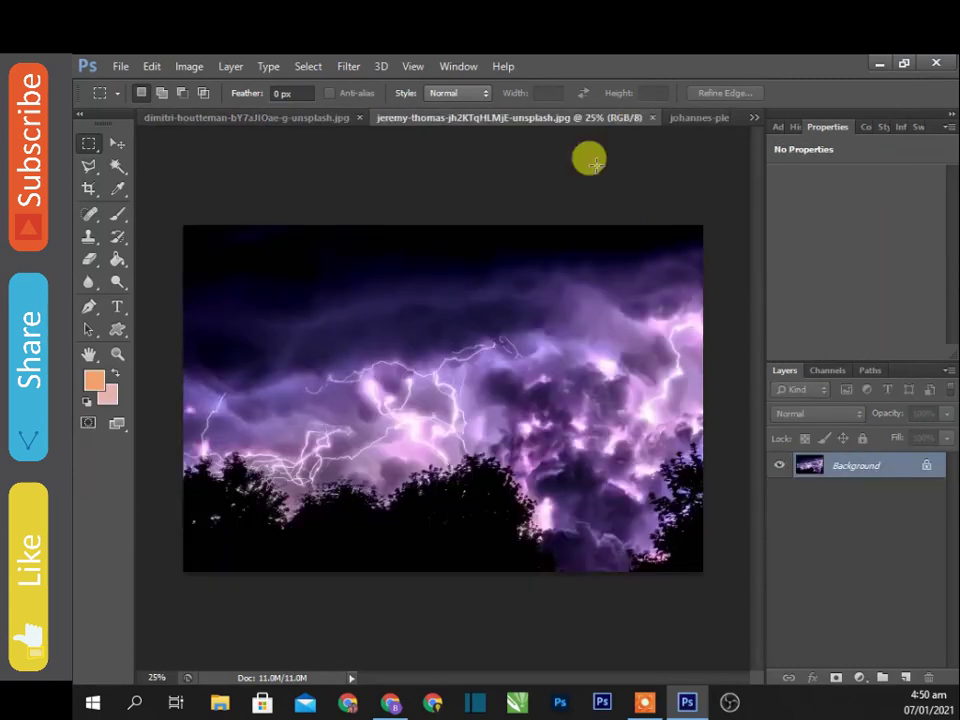
left_click(735, 118)
left_click(321, 118)
left_click(321, 118)
left_click_drag(546, 305, 536, 310)
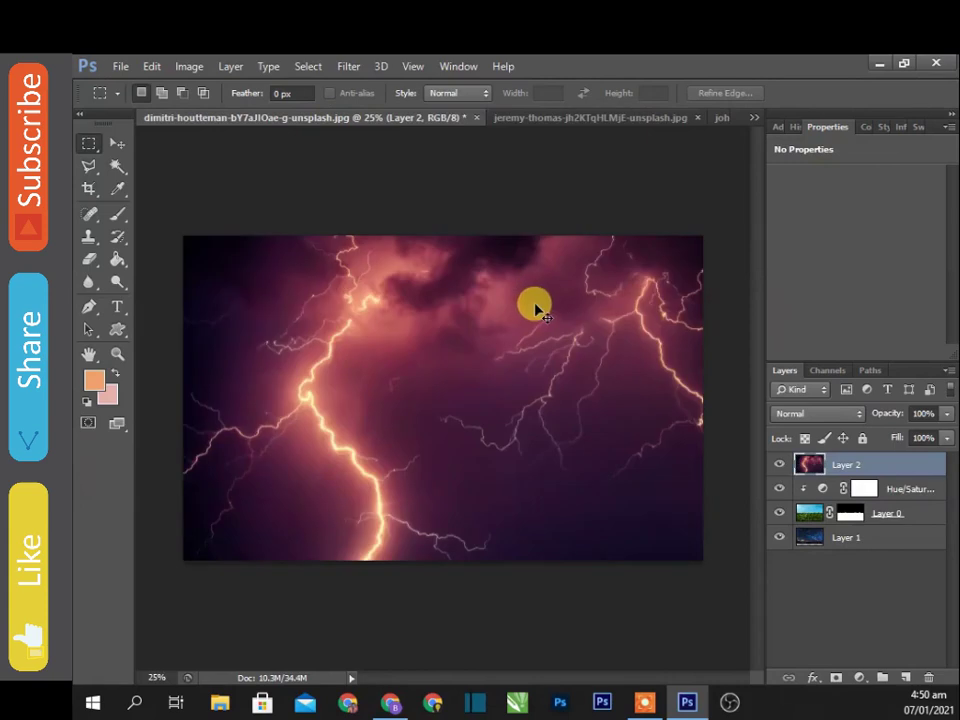
key("ctrl+t")
left_click_drag(703, 236, 422, 429)
mouse_move(330, 500)
left_mouse_down()
mouse_move(570, 320)
mouse_move(658, 276)
left_mouse_up()
Try Overlay, Hard Light and Multiply blending on the lightning, settling on Screen.
left_click(817, 413)
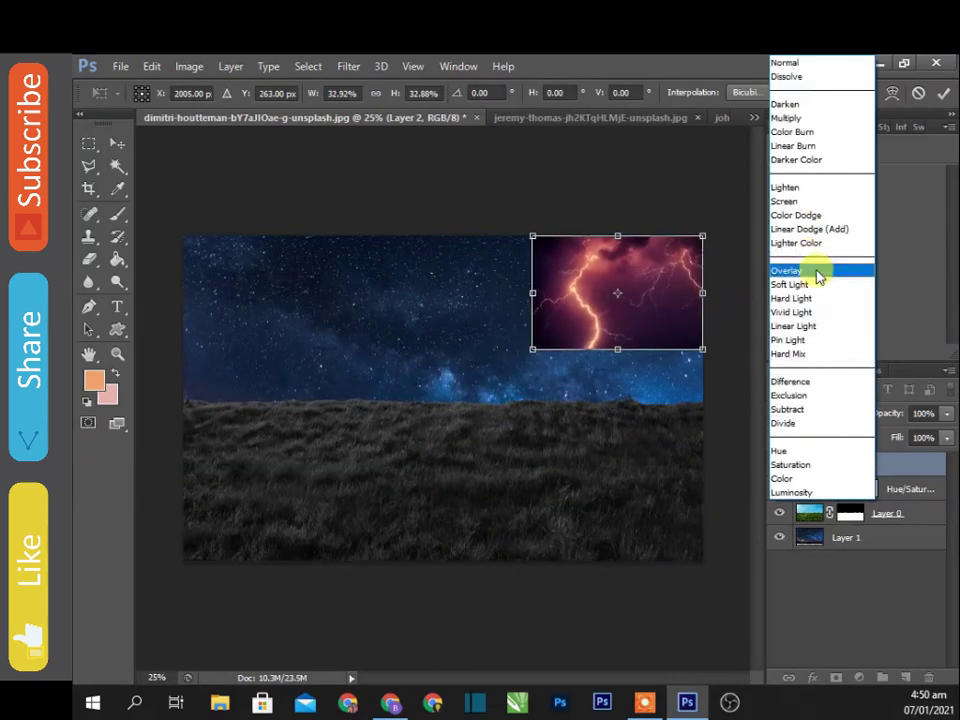
left_click(812, 272)
key("Return")
key("v")
left_click(858, 413)
key("n")
left_click(853, 414)
left_click(834, 104)
left_click(840, 414)
left_click(834, 270)
left_click(840, 414)
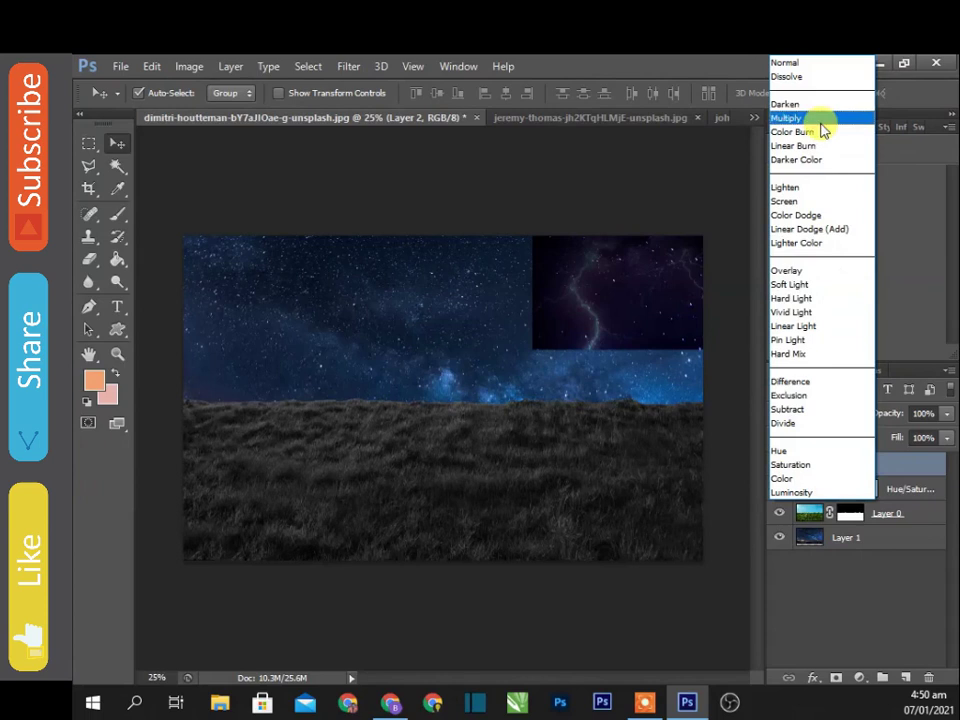
left_click(821, 118)
left_click(838, 416)
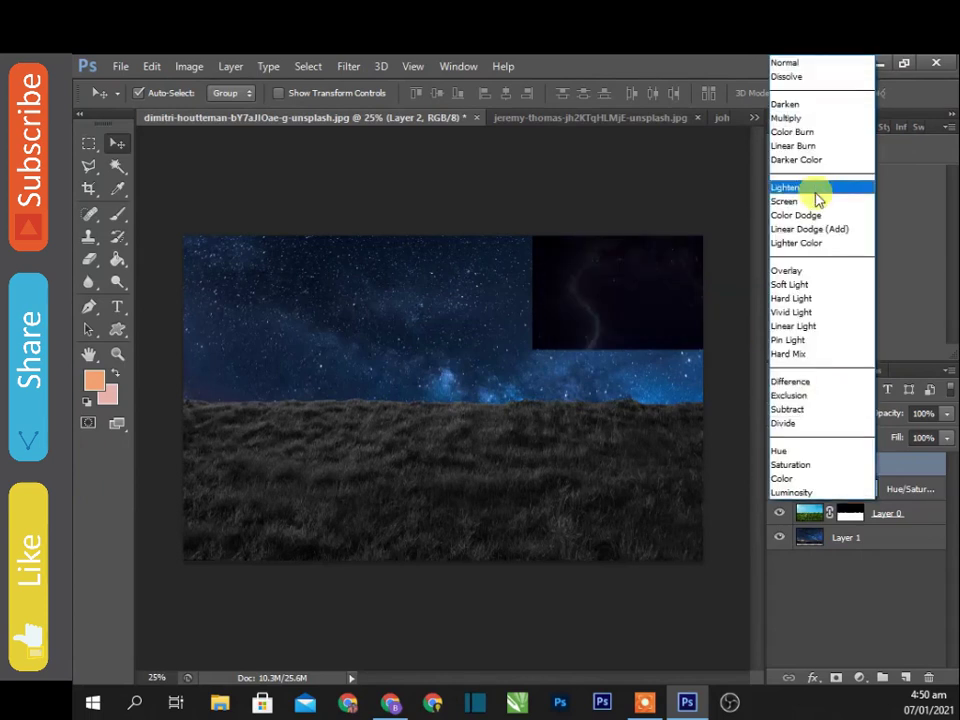
left_click(814, 201)
Clip a Levels adjustment to the lightning with inputs 84/1.00/224.
left_click(859, 678)
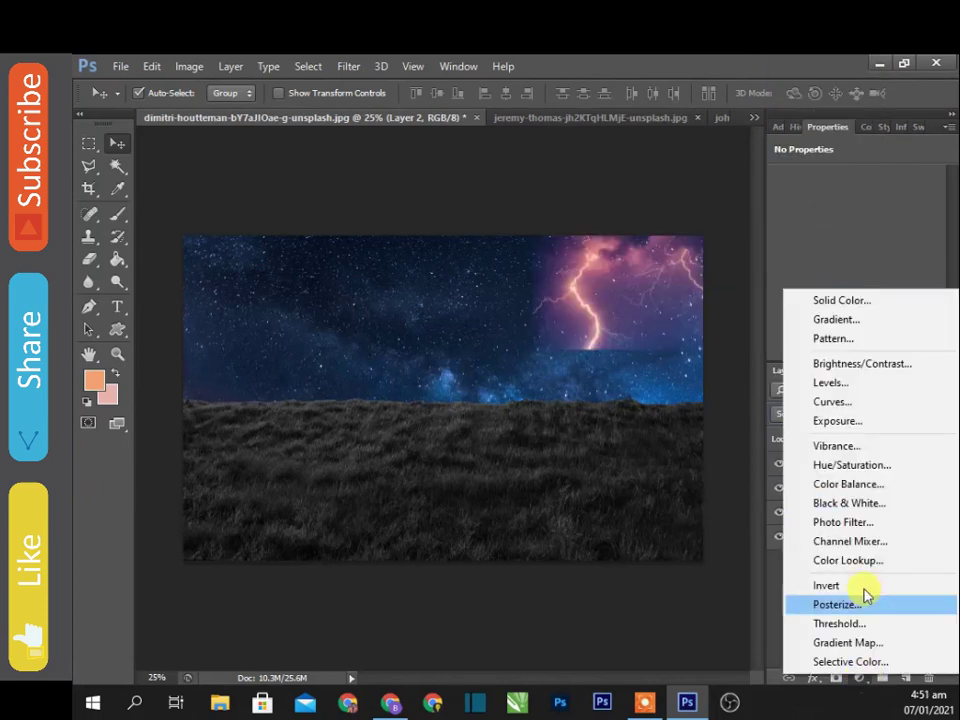
left_click(879, 386)
left_click_drag(800, 305, 840, 313)
left_click(846, 474, "alt")
left_click_drag(935, 305, 893, 308)
left_click(843, 558)
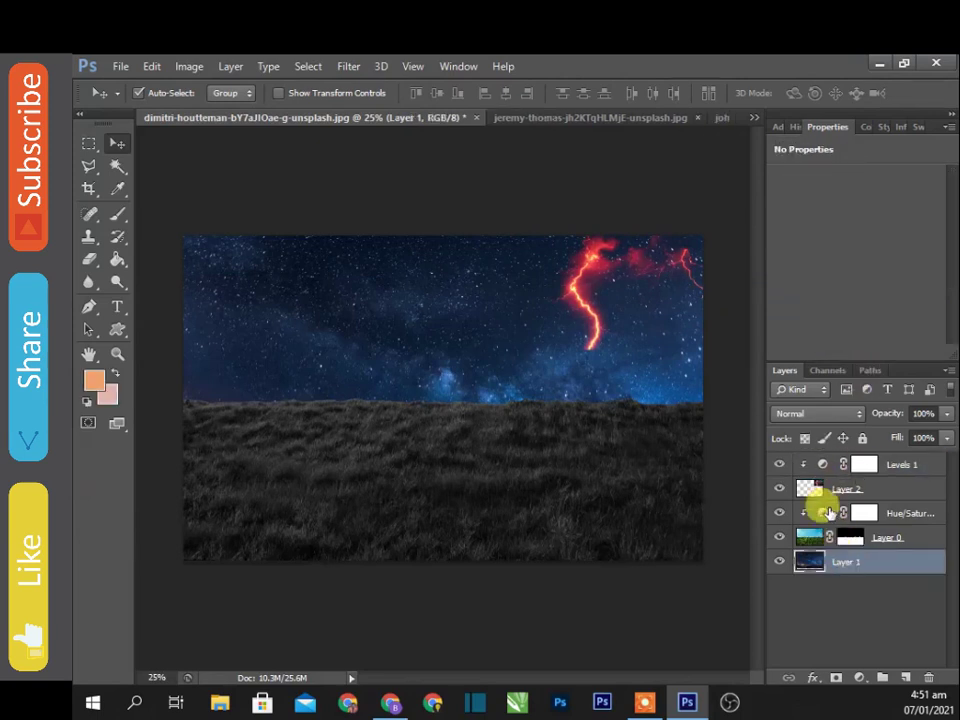
Clip a Hue/Saturation to the starry sky, tinting it a rich deep blue-purple.
left_click(859, 678)
left_click(855, 461)
left_click(846, 561)
left_click(825, 353)
left_click_drag(888, 288, 927, 280)
left_click_drag(840, 247, 776, 249)
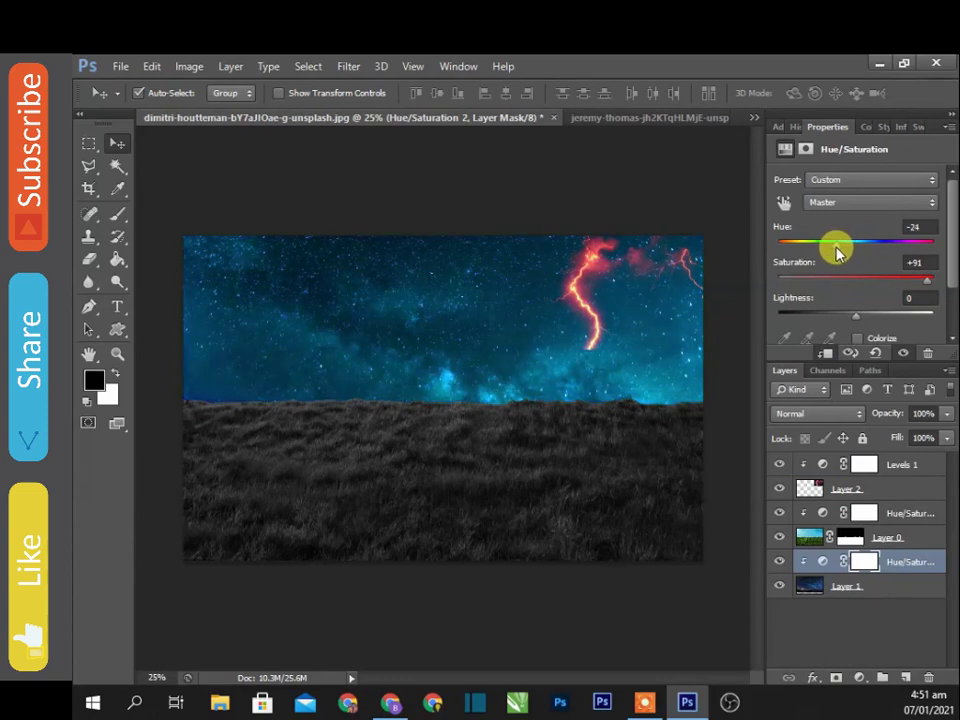
left_click_drag(855, 316, 825, 318)
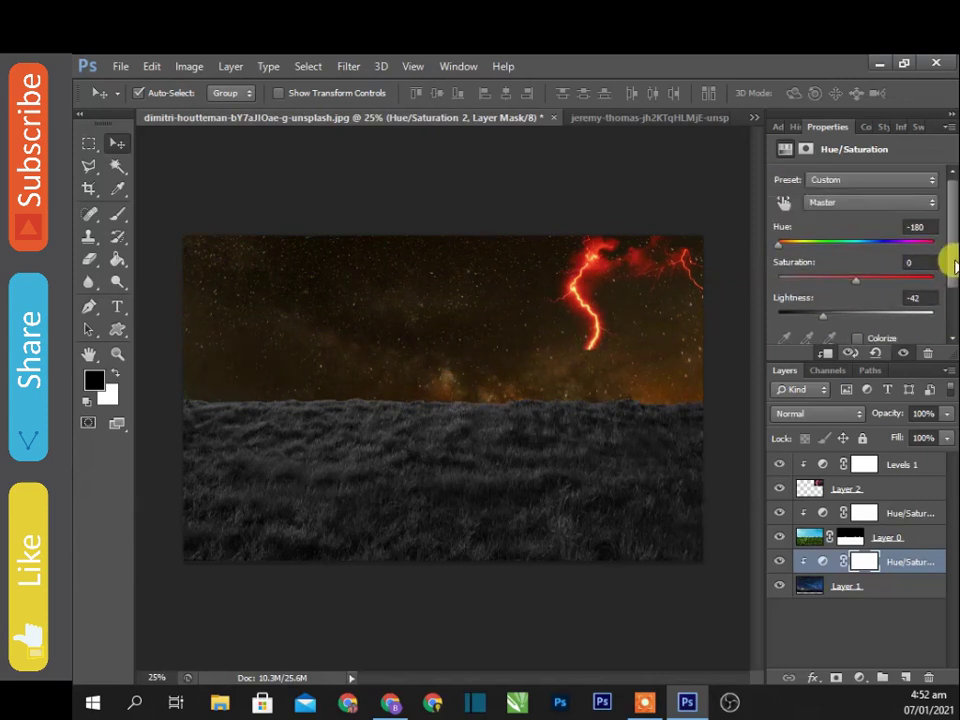
left_click_drag(776, 240, 878, 255)
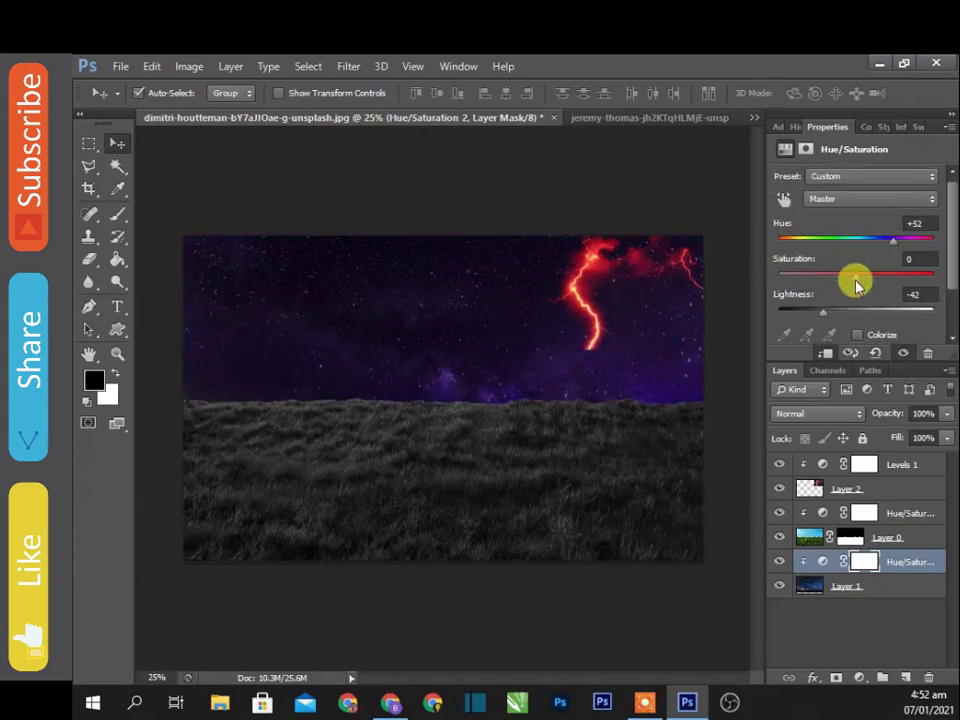
mouse_move(818, 280)
left_mouse_down()
mouse_move(784, 274)
mouse_move(868, 282)
mouse_move(866, 246)
left_mouse_up()
left_click_drag(823, 312, 843, 314)
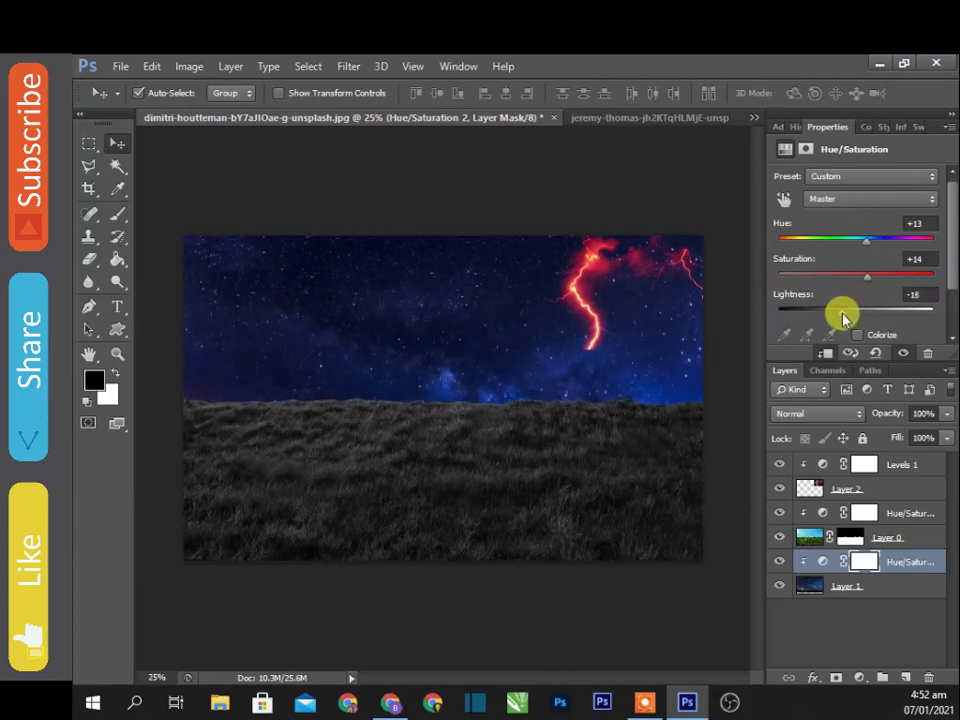
Set the lightning Levels black input to 37, delete the red lightning group, and view the purple storm photo.
left_click(872, 464)
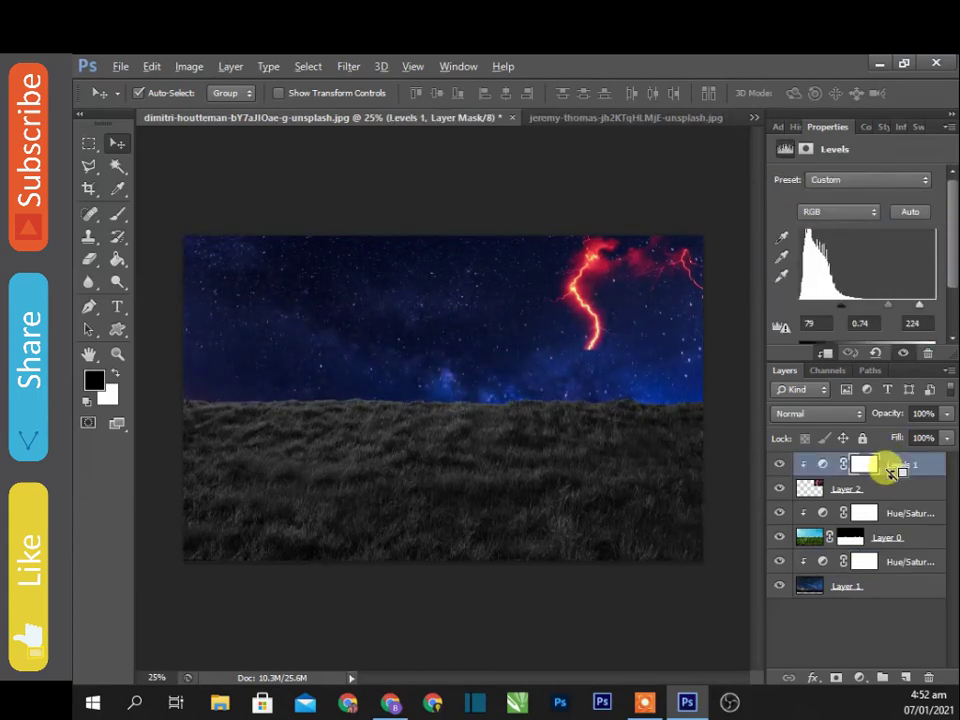
left_click_drag(828, 313, 818, 313)
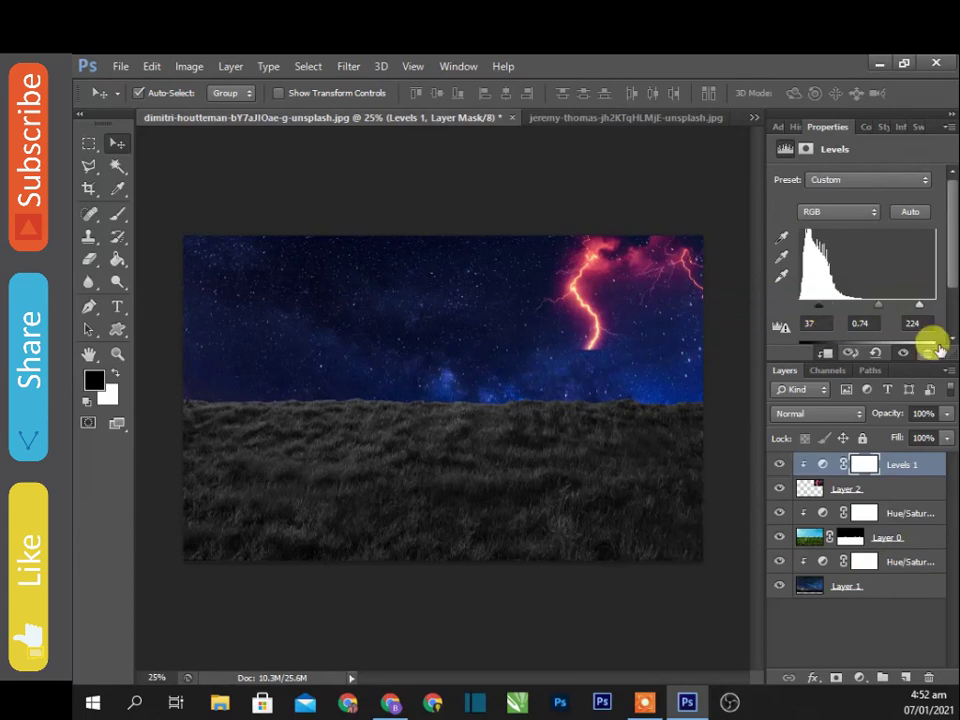
left_click(797, 458)
key("Delete")
left_click(610, 122)
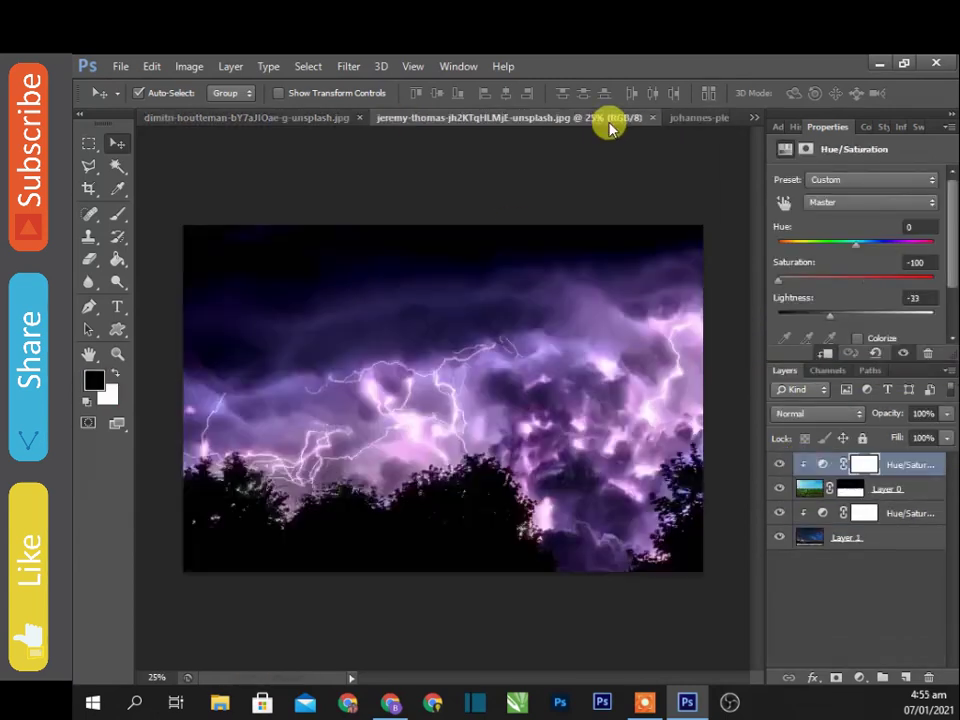
Paste the purple lightning photo into the night composite beneath the grass layer.
left_click(700, 118)
left_click(754, 118)
left_click(690, 179)
left_click(752, 120)
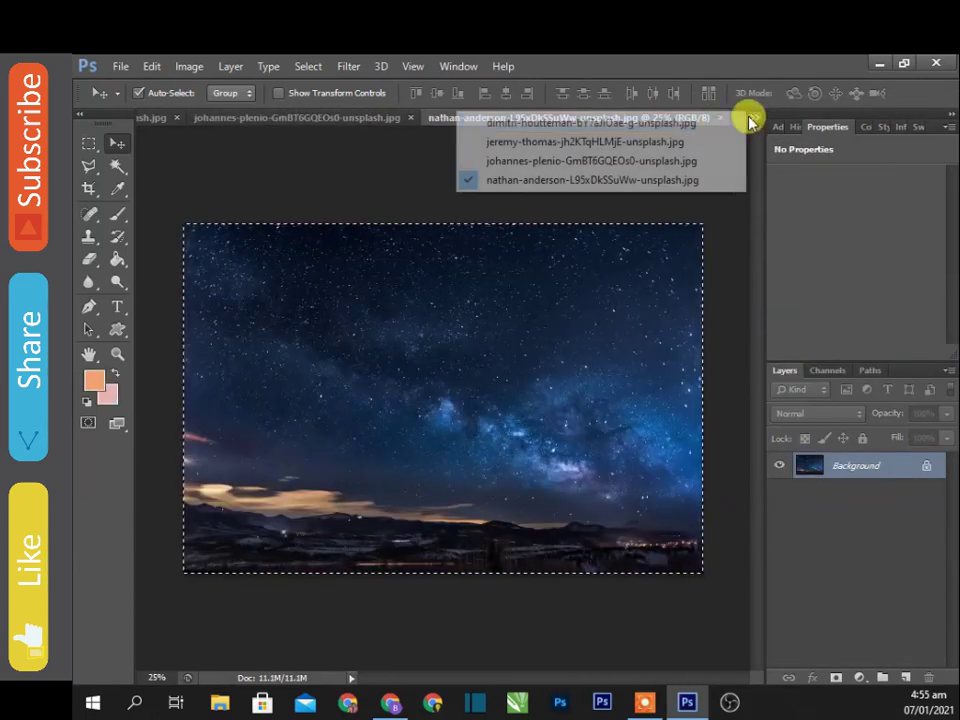
left_click(660, 141)
left_click(752, 118)
left_click(671, 122)
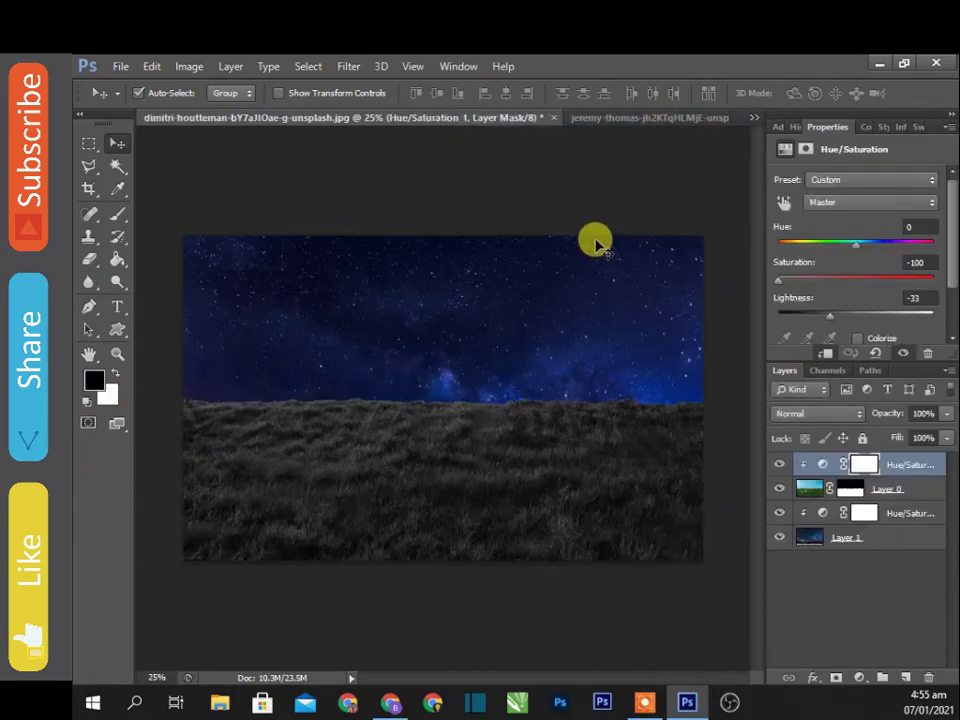
key("ctrl+v")
mouse_move(860, 464)
left_mouse_down()
mouse_move(853, 514)
mouse_move(866, 528)
left_mouse_up()
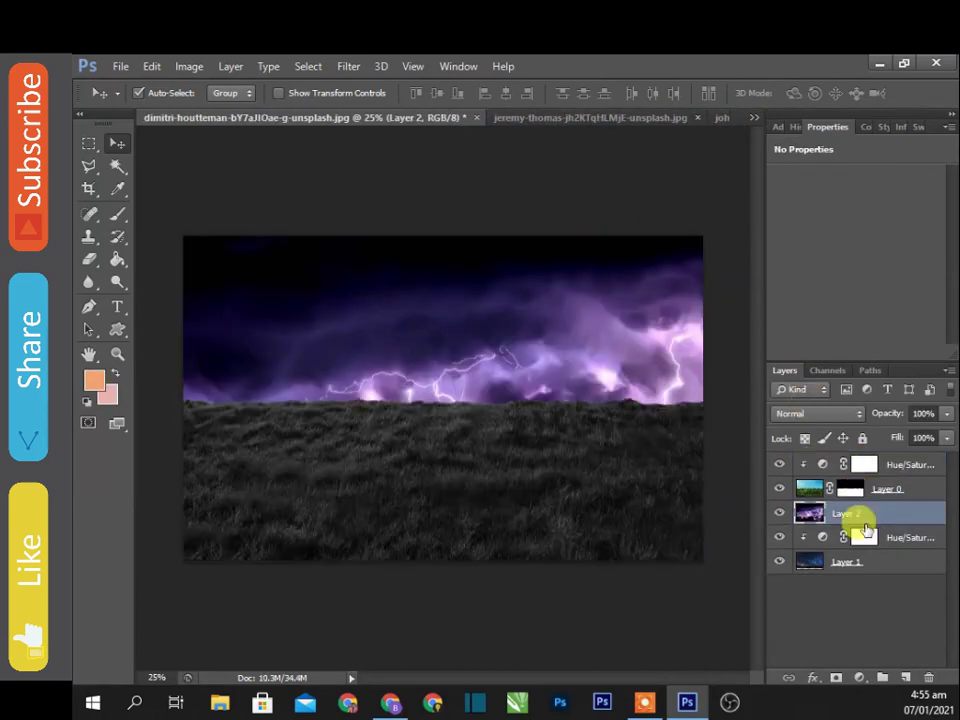
Scale the lightning to 49% in the top-left sky and blend it in Overlay mode.
key("ctrl+t")
mouse_move(702, 582)
left_mouse_down()
mouse_move(579, 411)
mouse_move(456, 321)
mouse_move(476, 342)
left_mouse_up()
left_click(817, 413)
left_click(790, 199)
left_click(820, 414)
left_click(836, 120)
left_click(842, 413)
left_click(836, 222)
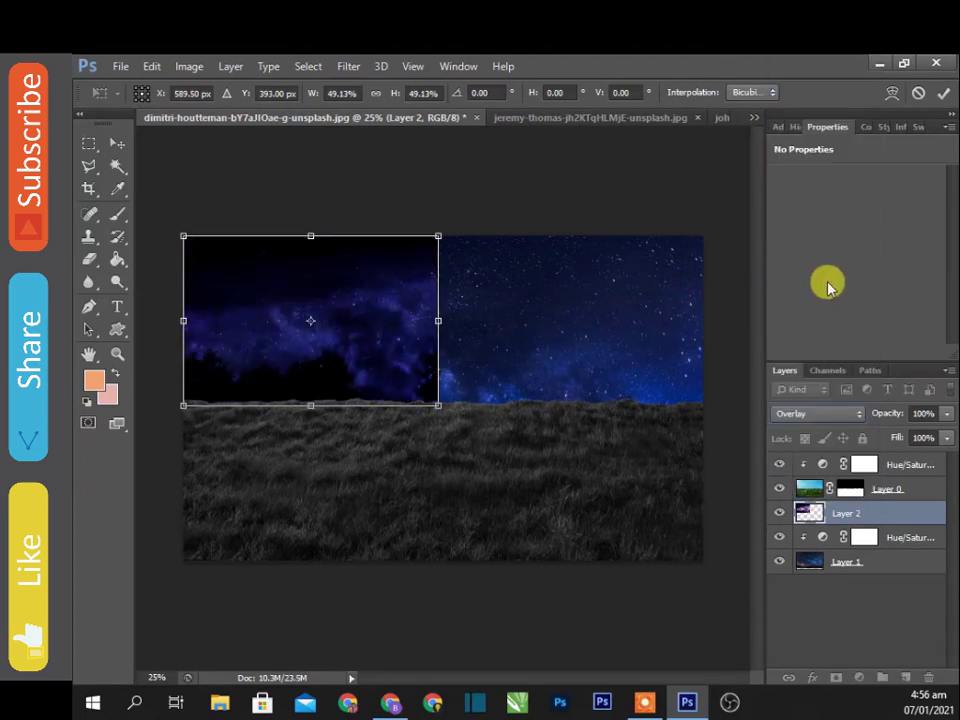
key("Return")
Duplicate the lightning into the right half of the sky and stretch it to the edge.
left_click_drag(279, 318, 531, 315)
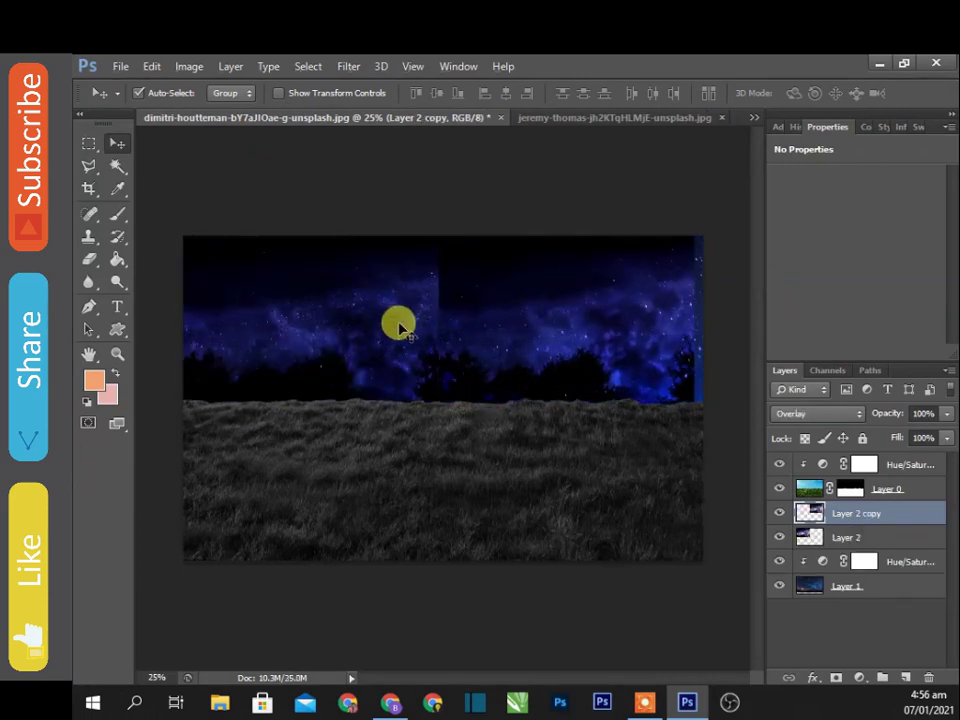
key("ctrl+t")
left_click_drag(693, 236, 699, 227)
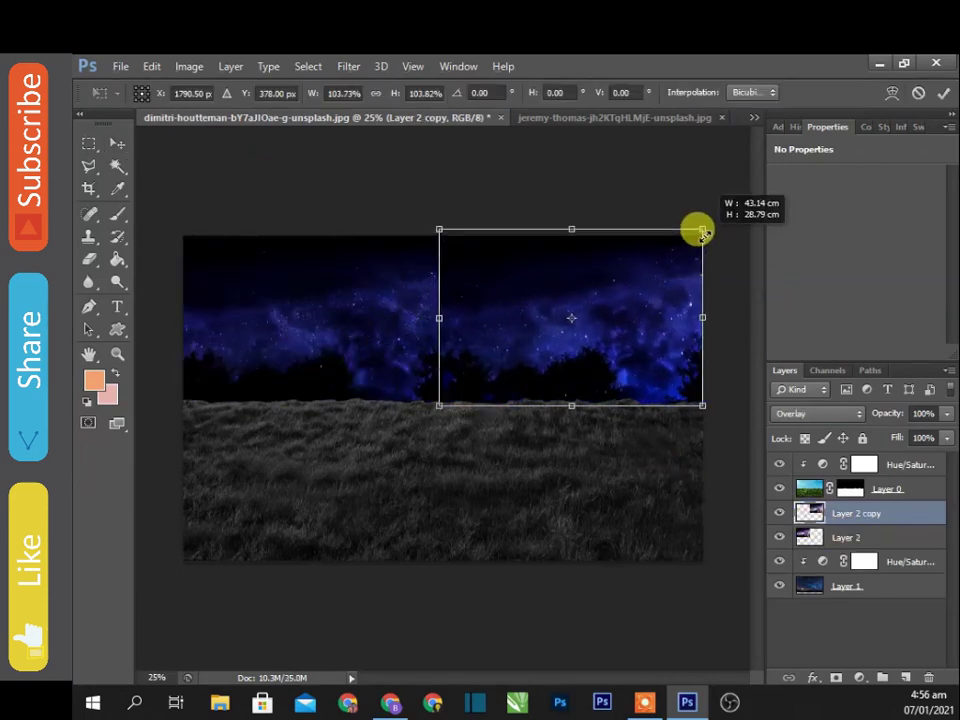
left_click_drag(536, 298, 527, 300)
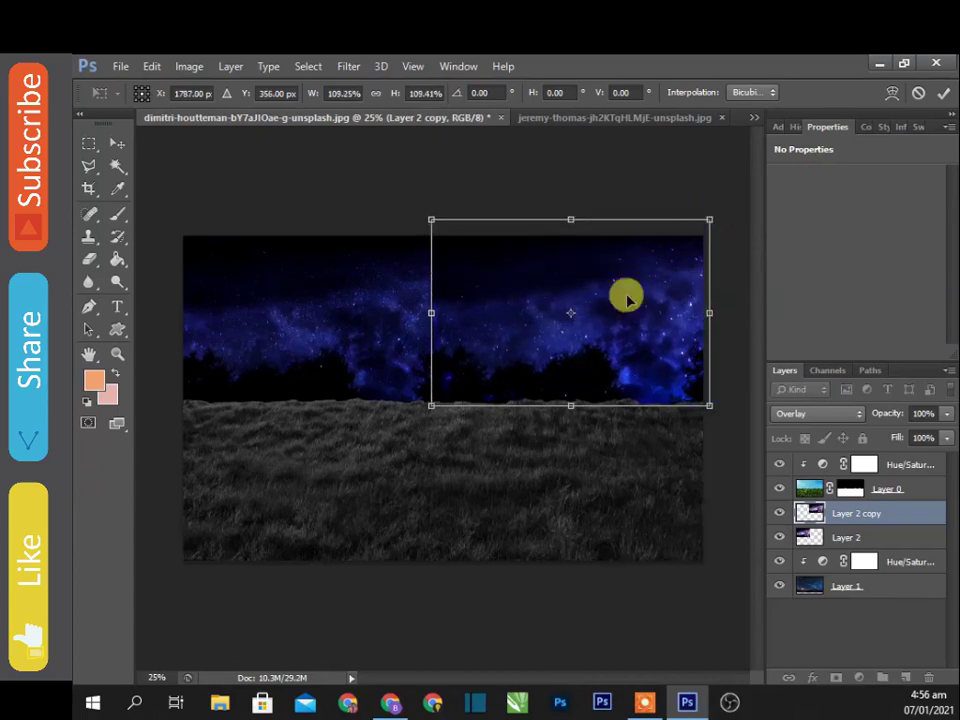
key("Return")
scroll(482, 396, "up", 3)
left_click_drag(428, 452, 404, 478)
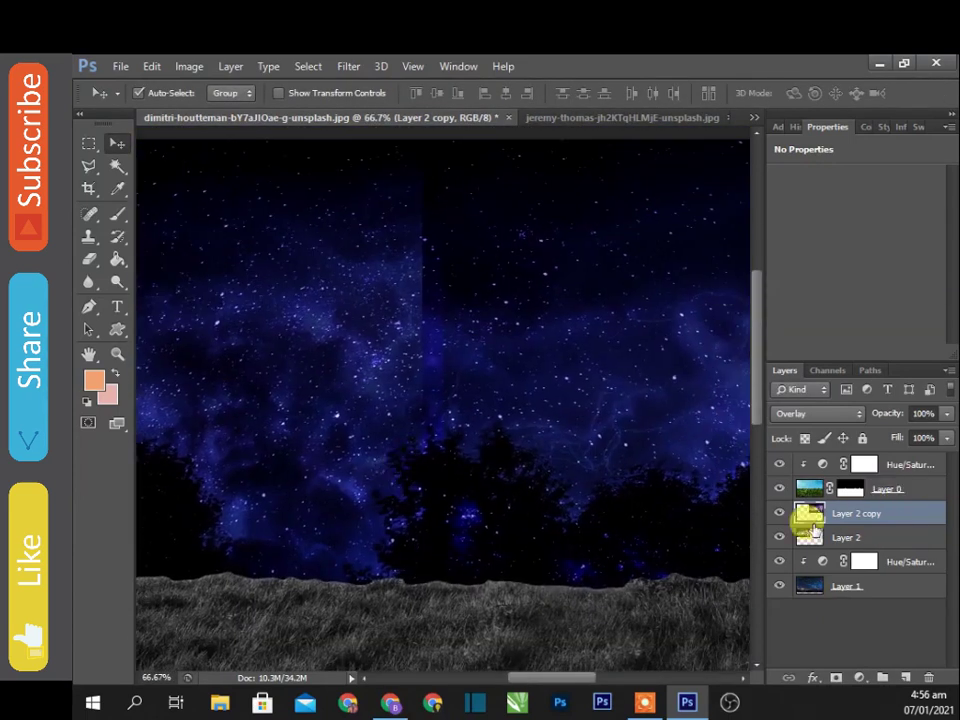
Add a layer mask to the lightning copy and set up a 50 px black brush.
left_click(838, 677)
key("d")
key("b")
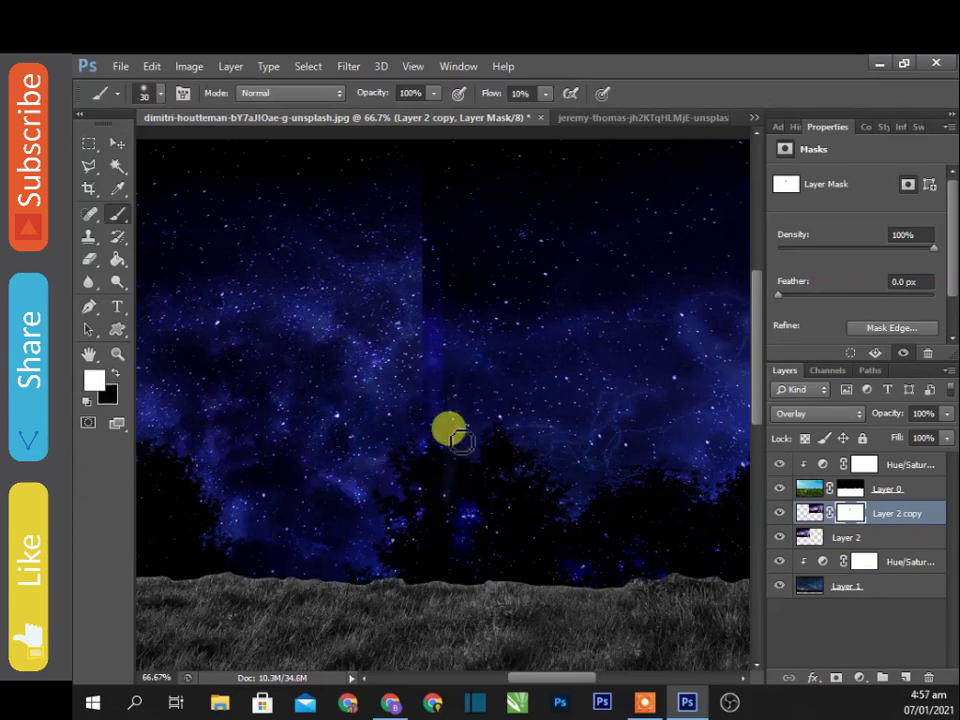
key("x")
key("bracketright")
key("bracketright")
scroll(430, 430, "up", 3)
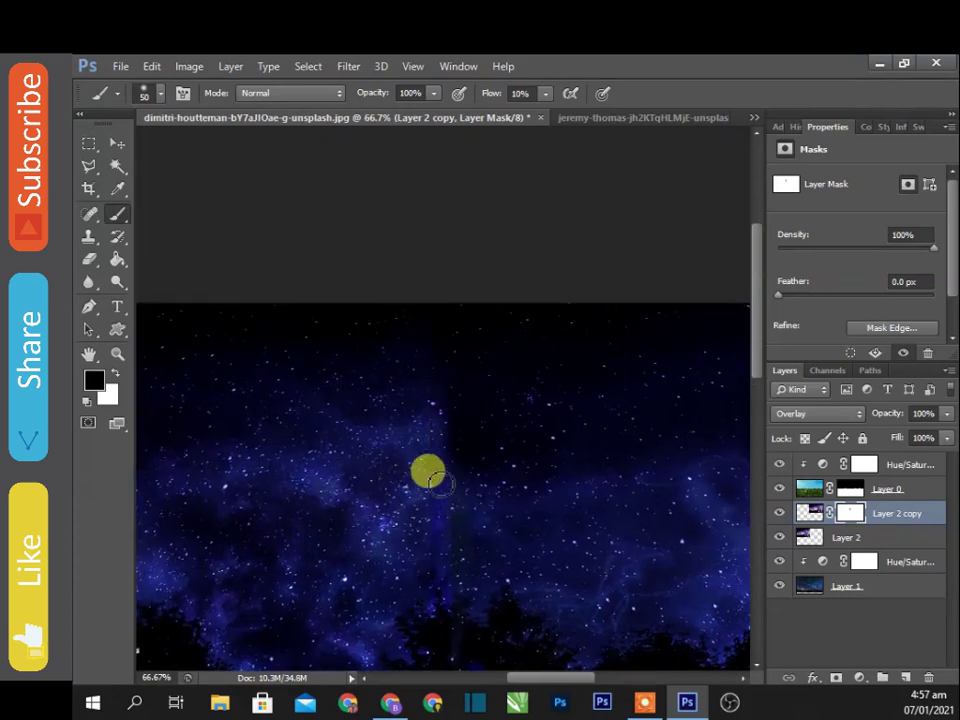
Add a layer mask to the first lightning layer, then open the neon clown mask photo.
left_click(852, 537)
left_click(838, 677)
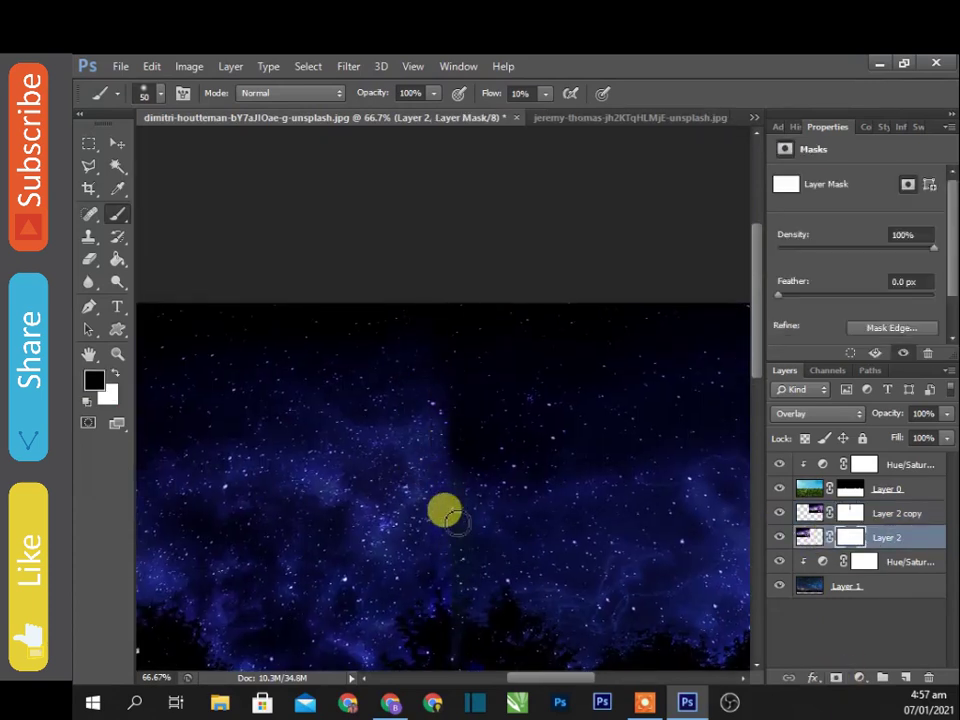
scroll(440, 430, "down", 3)
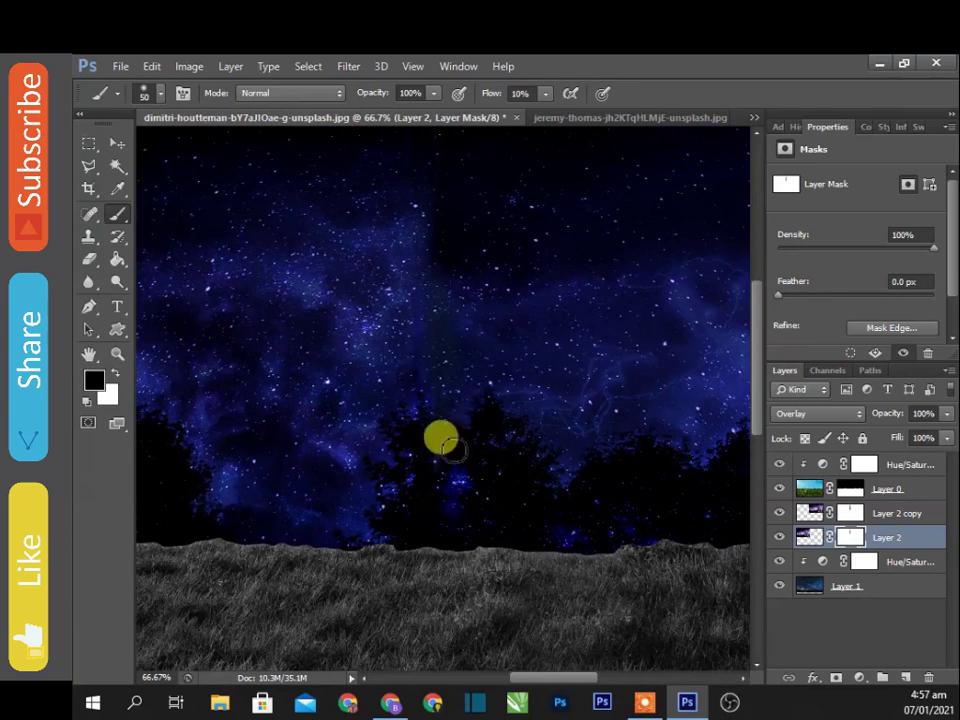
scroll(445, 445, "down", 2)
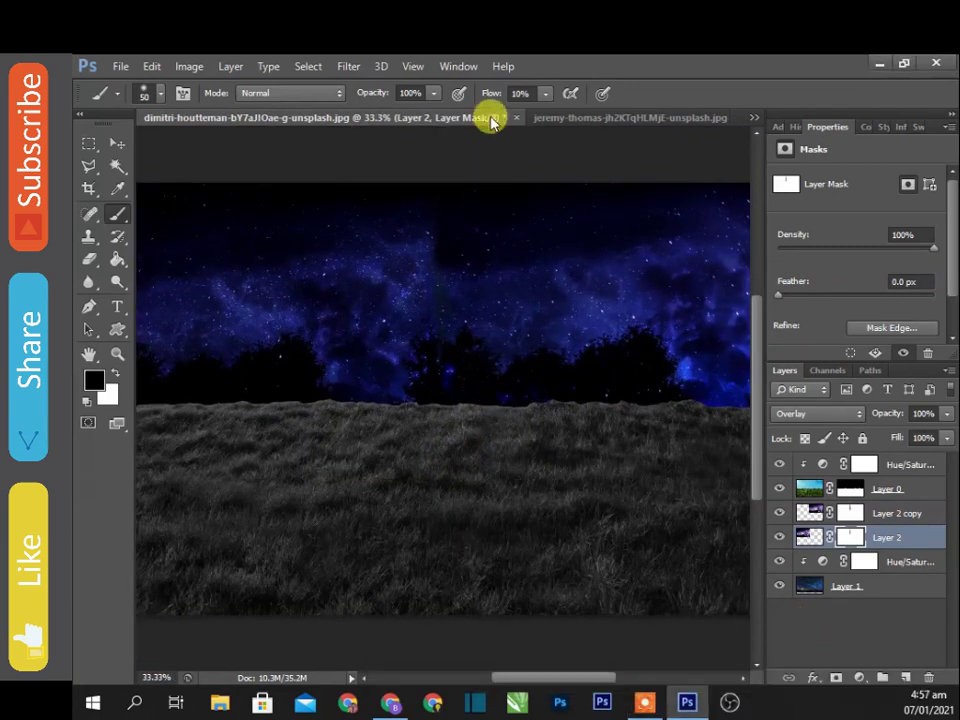
key("ctrl+o")
double_click(654, 199)
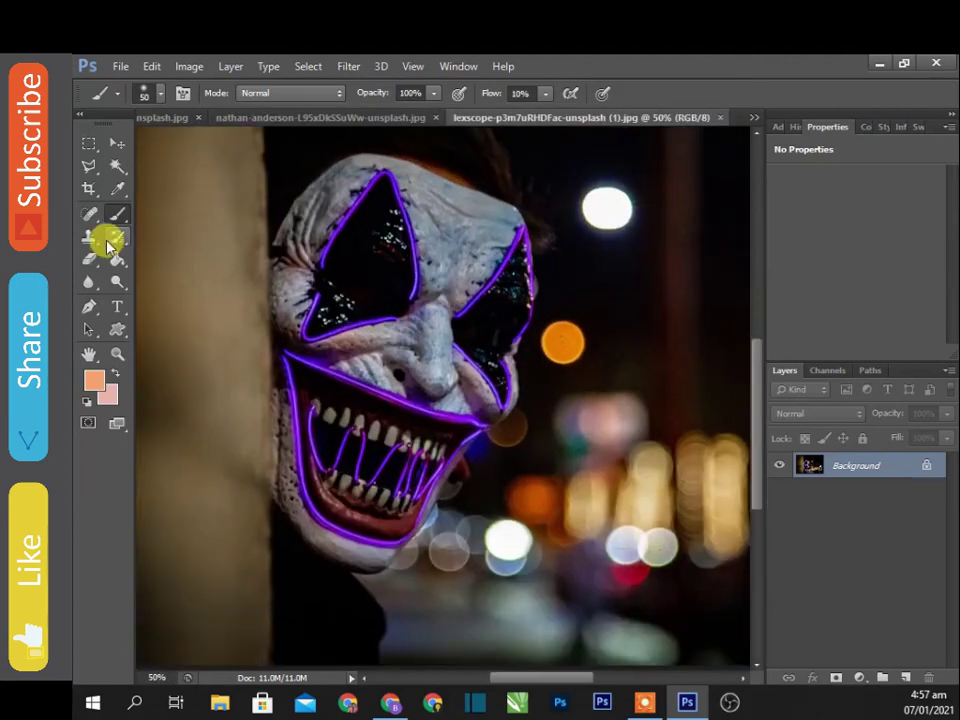
Start a pen path on the mask's left edge, curving over the forehead and down the right side.
key("p")
left_click(278, 500)
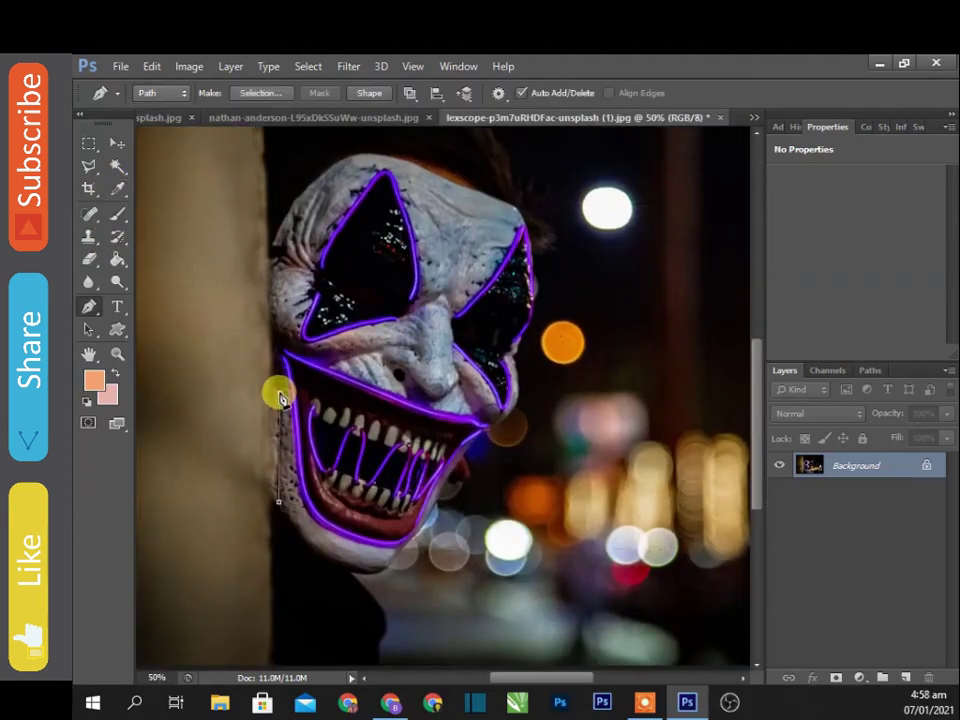
scroll(286, 360, "up", 2)
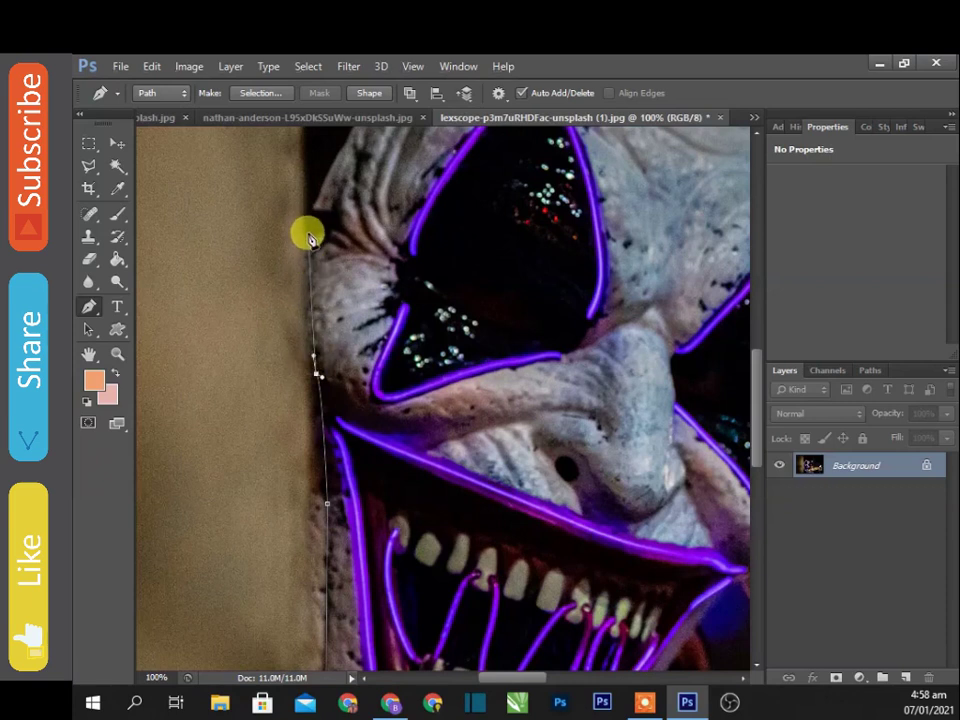
left_click_drag(318, 204, 316, 390)
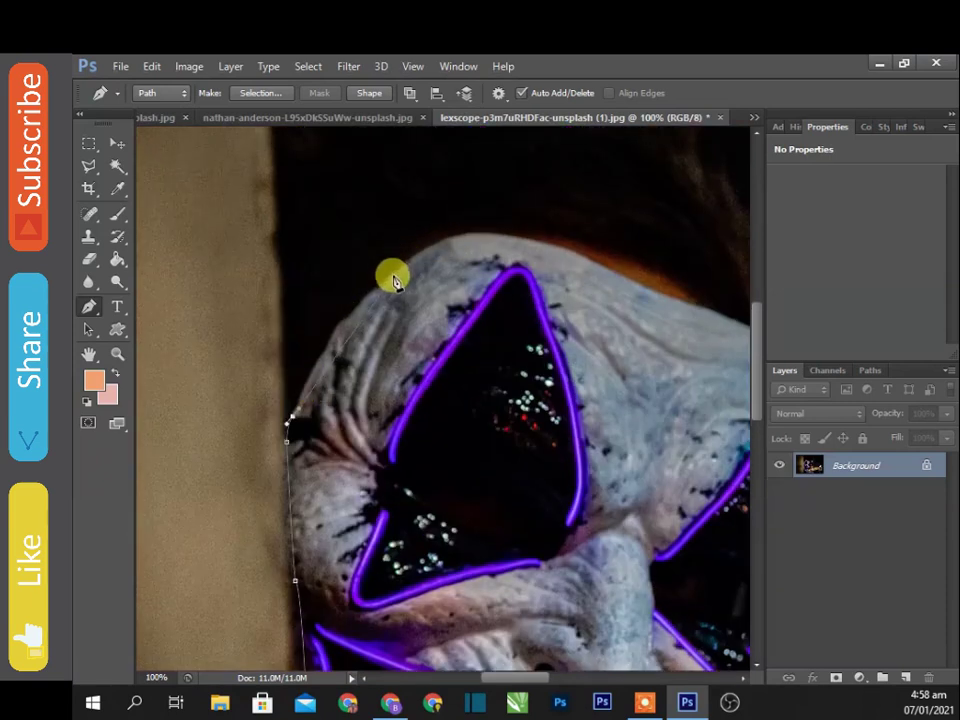
left_click_drag(413, 274, 437, 262)
scroll(628, 294, "right", 5)
scroll(628, 294, "down", 1)
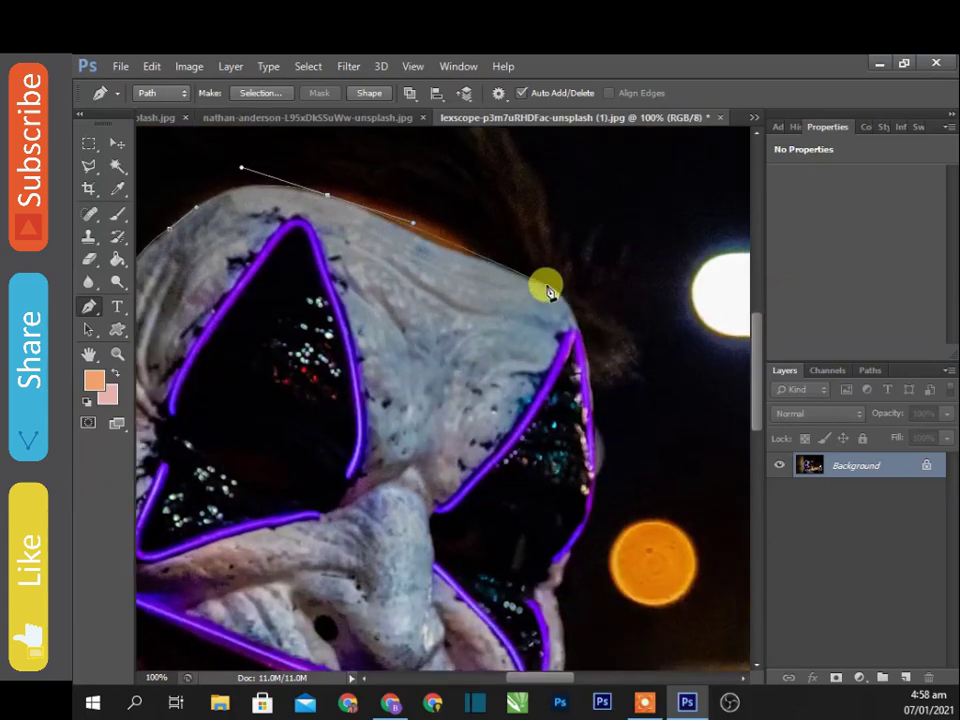
left_click(555, 294)
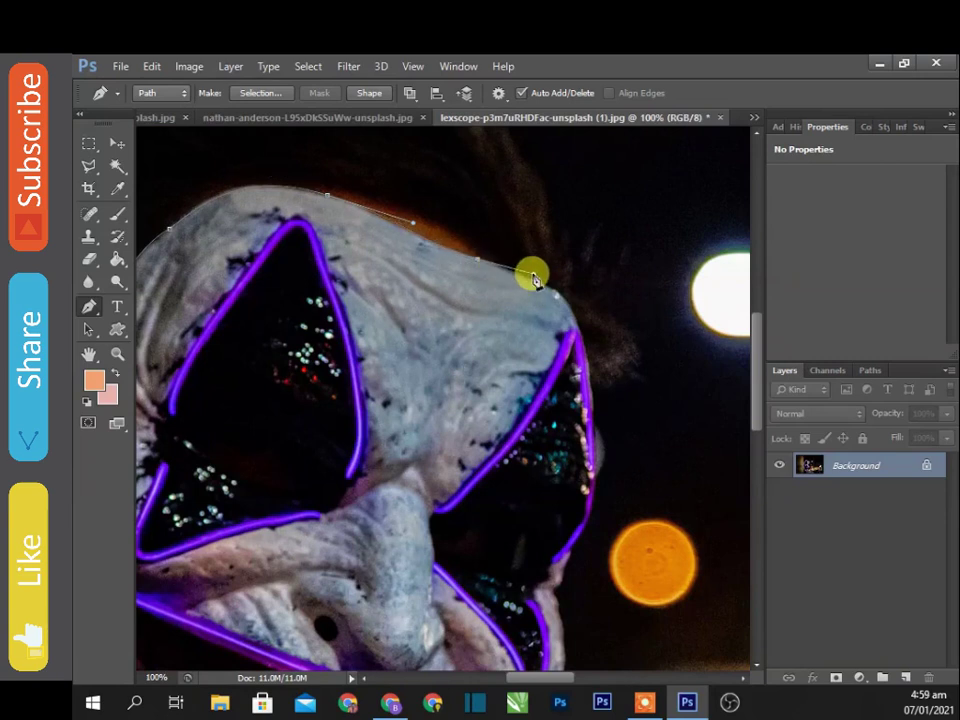
mouse_move(569, 549)
left_mouse_down()
mouse_move(490, 665)
mouse_move(540, 600)
left_mouse_up()
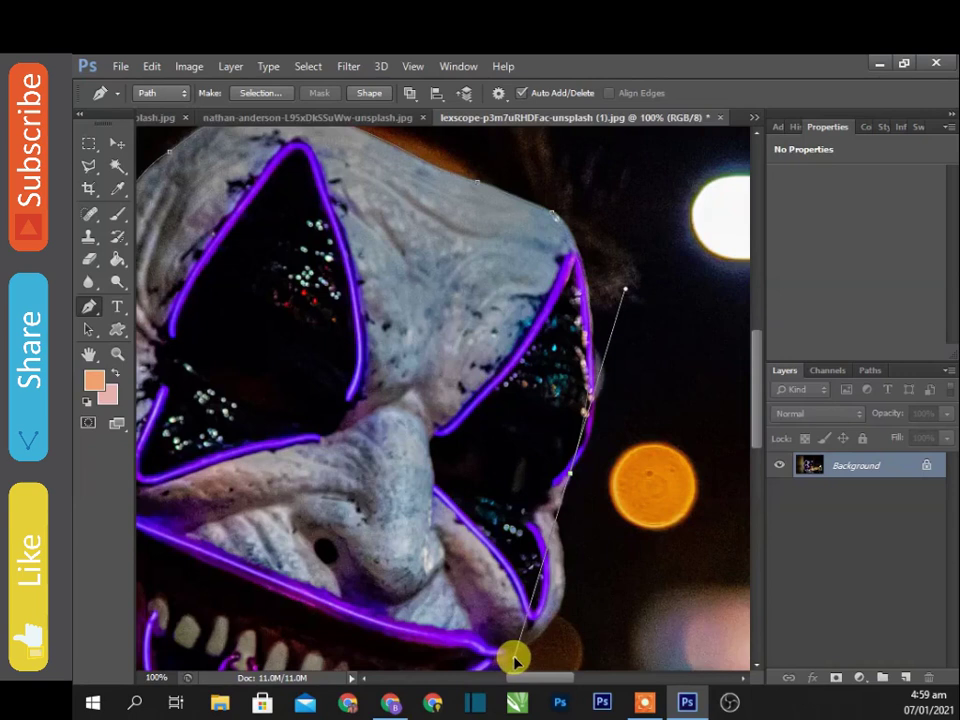
At 200% zoom, continue the path around the right cheek and chin and close it at the start point.
key("ctrl+plus")
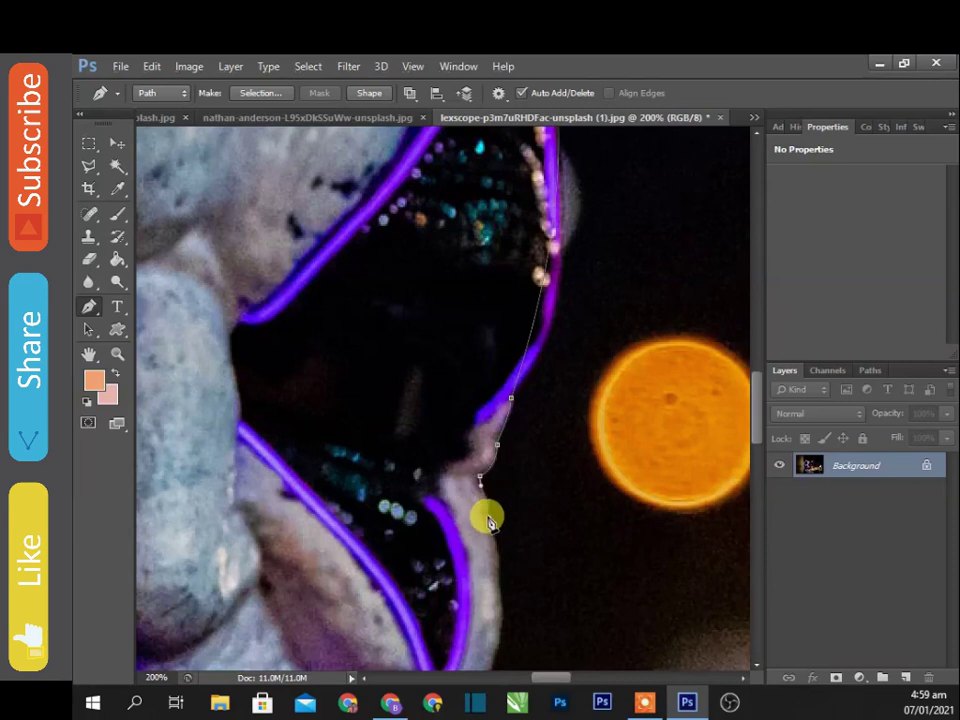
scroll(493, 530, "down", 5)
mouse_move(425, 520)
left_mouse_down()
mouse_move(255, 628)
mouse_move(397, 539)
mouse_move(520, 285)
left_mouse_up()
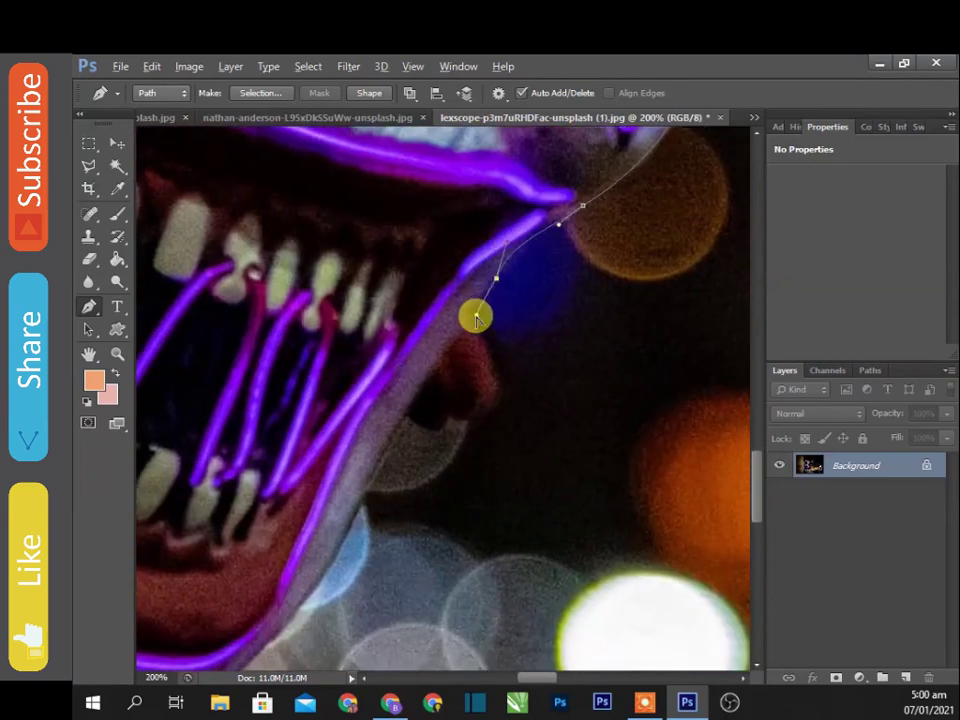
scroll(450, 350, "down", 3)
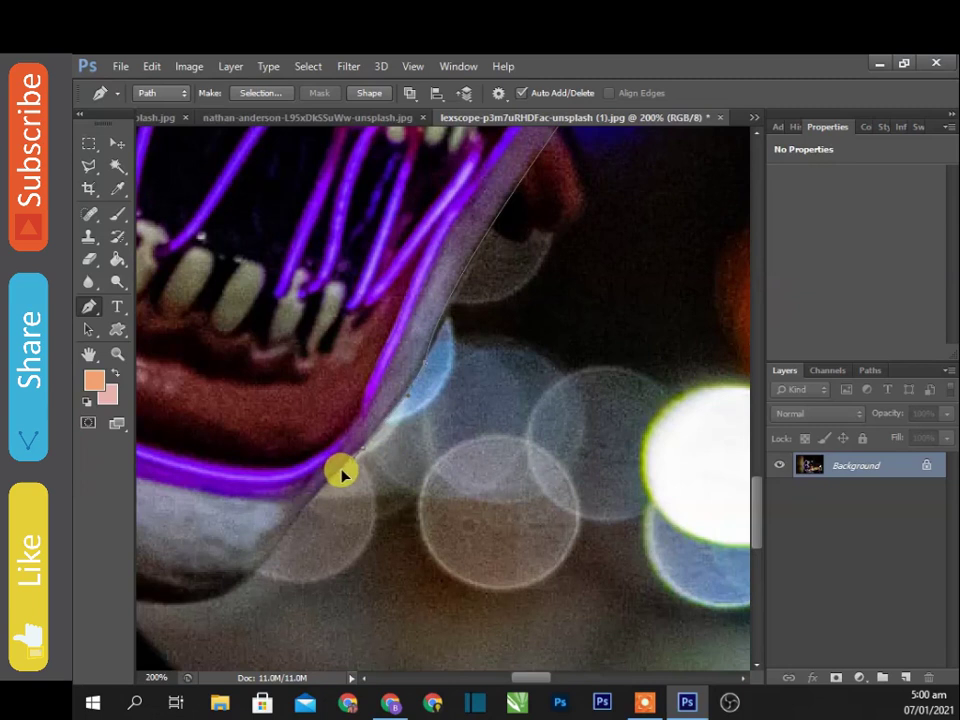
scroll(340, 475, "down", 3)
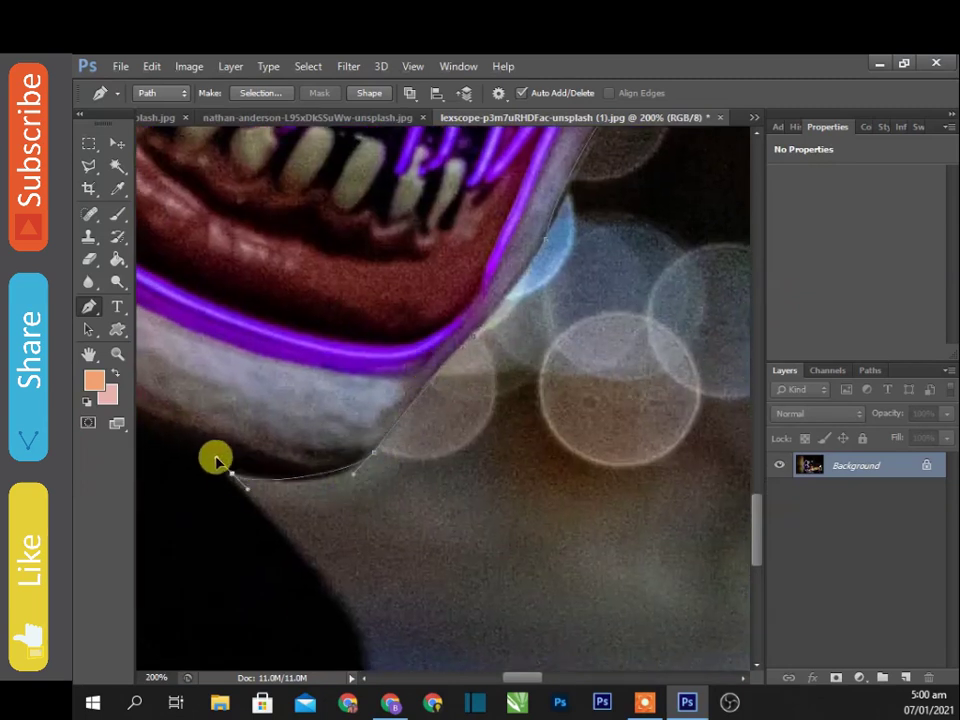
scroll(360, 510, "up", 3)
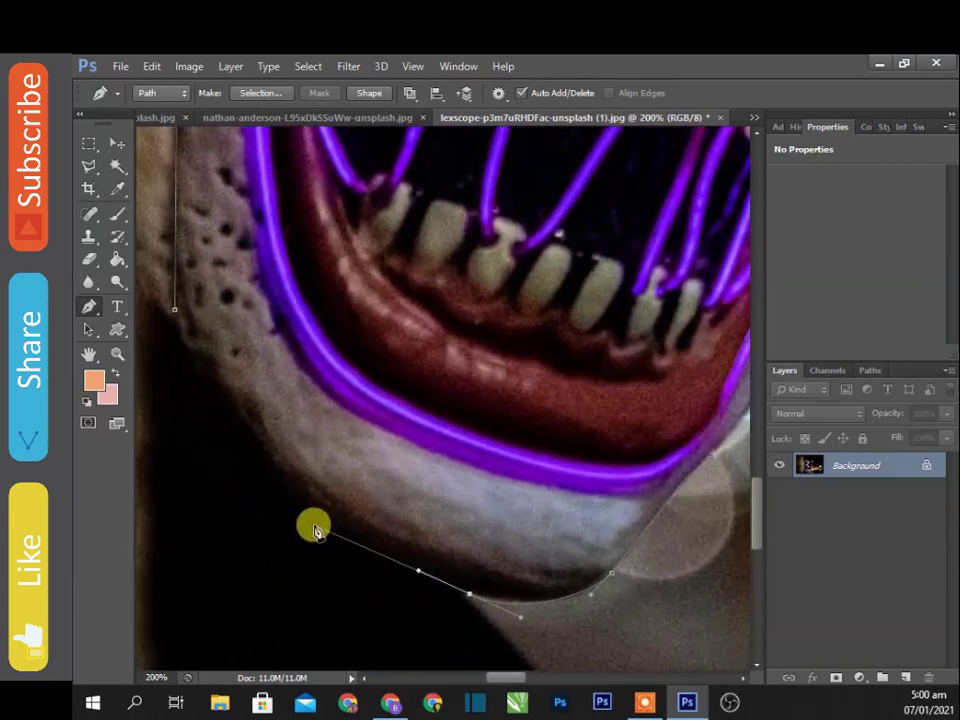
left_click_drag(315, 524, 300, 511)
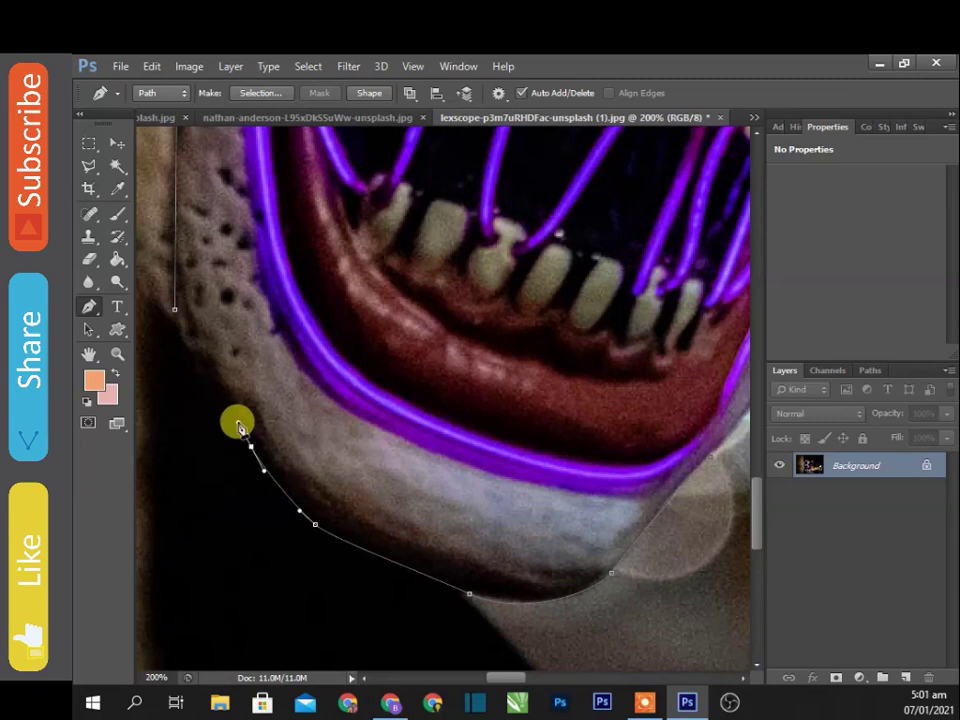
left_click(174, 310)
scroll(410, 390, "down", 4)
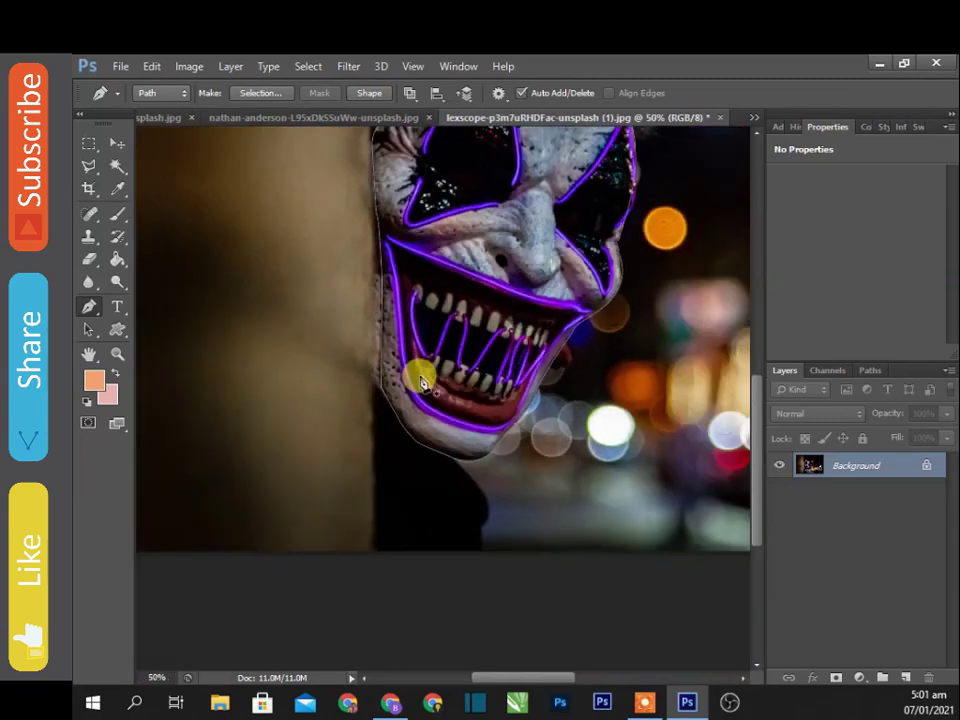
Convert the traced path into a selection and switch to the night composite document.
right_click(490, 248)
left_click(546, 328)
left_click(754, 117)
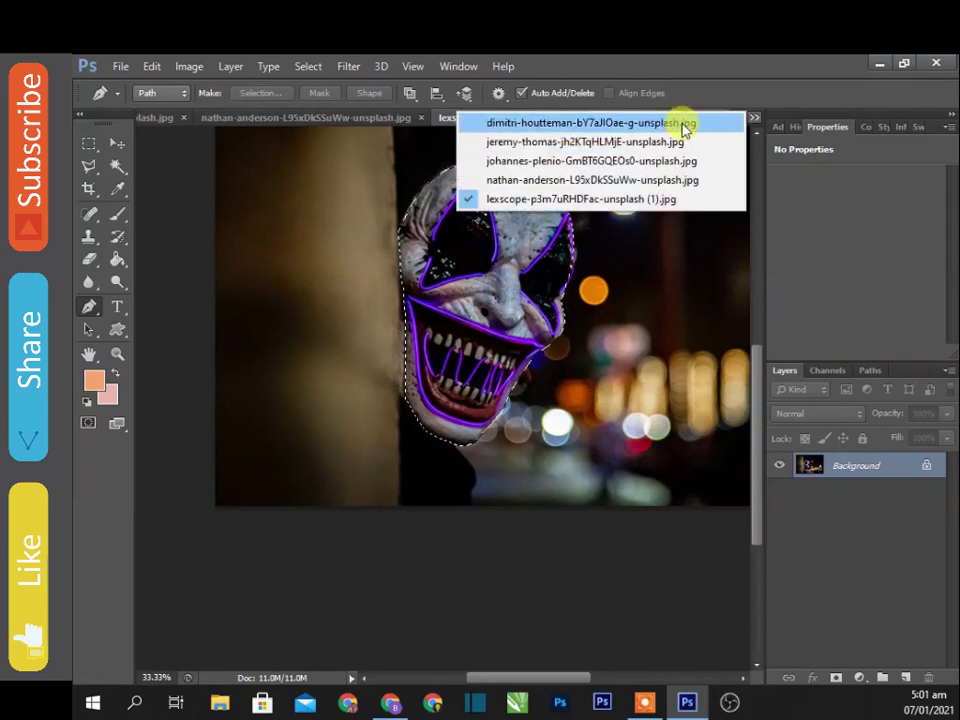
left_click(590, 122)
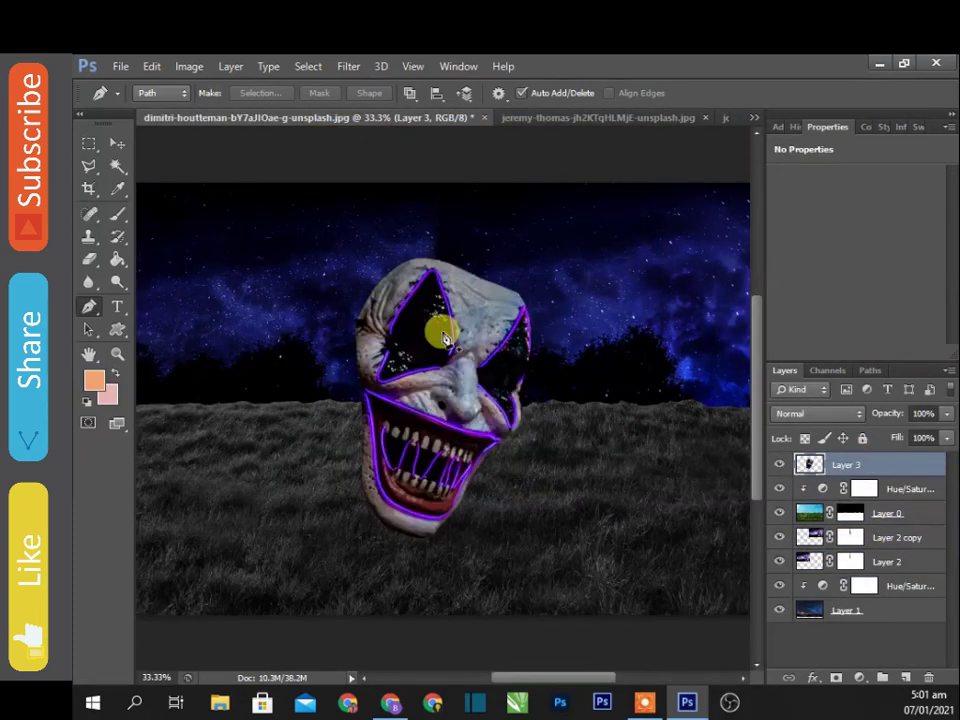
Keep the clown mask upright, scale it to about 55% and raise it onto the grass horizon.
key("ctrl+t")
left_click_drag(531, 242, 503, 220)
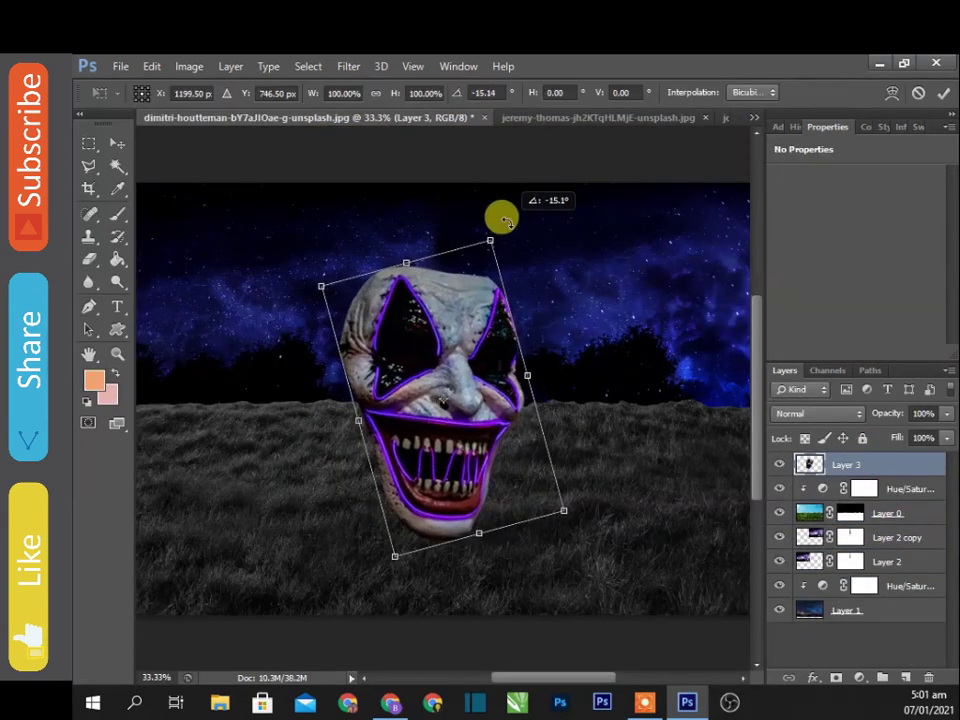
key("Escape")
key("ctrl+t")
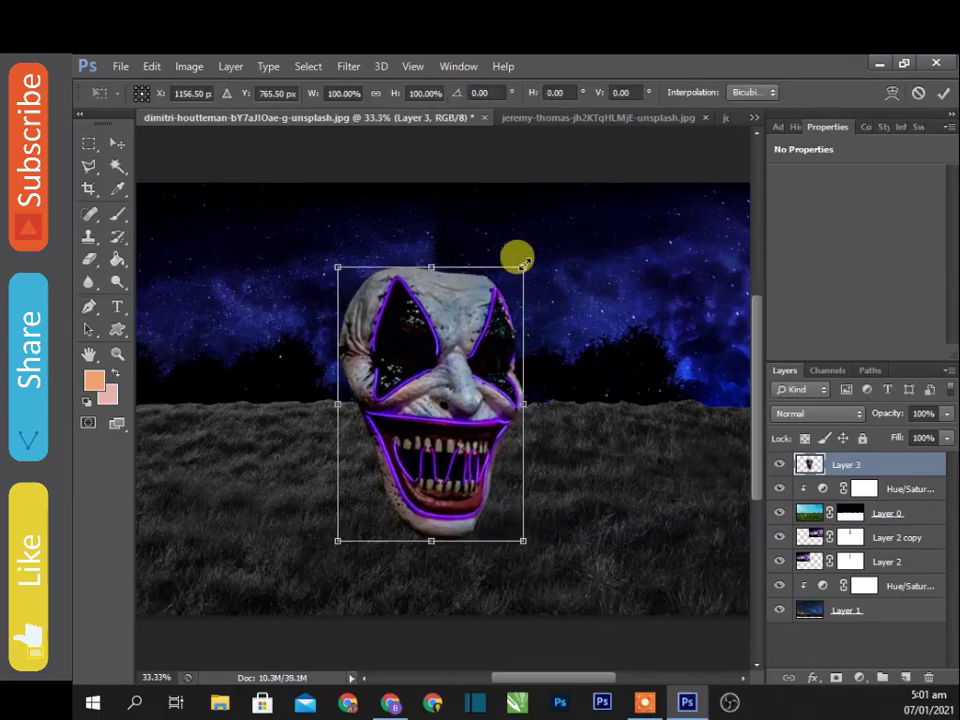
left_click_drag(522, 262, 461, 359)
left_click_drag(414, 425, 441, 352)
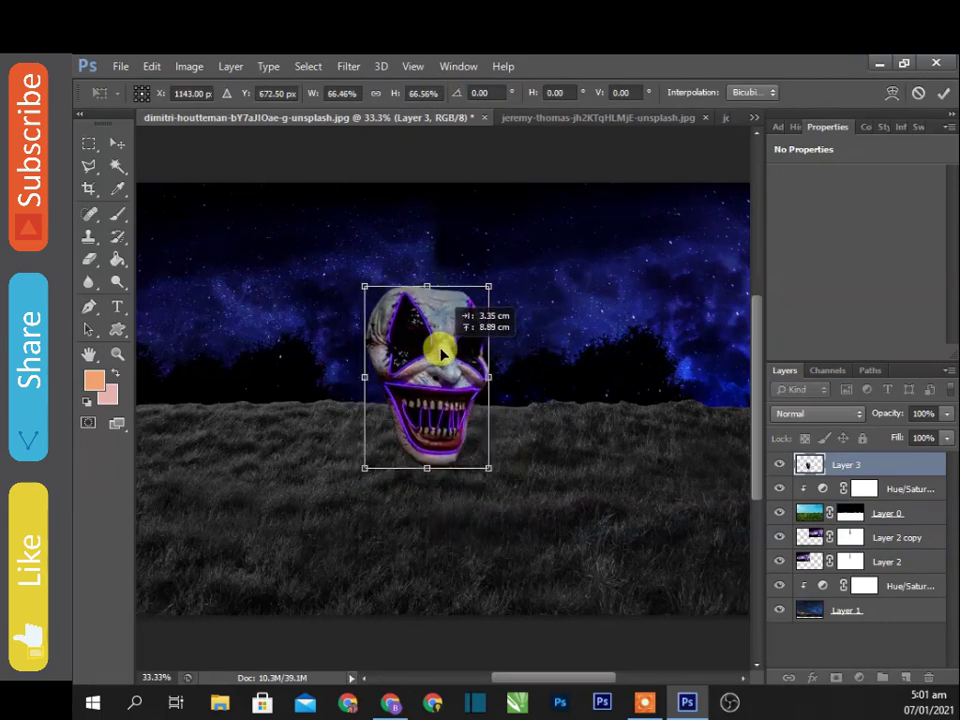
left_click_drag(489, 287, 476, 291)
left_click_drag(440, 355, 431, 345)
left_click_drag(476, 280, 469, 288)
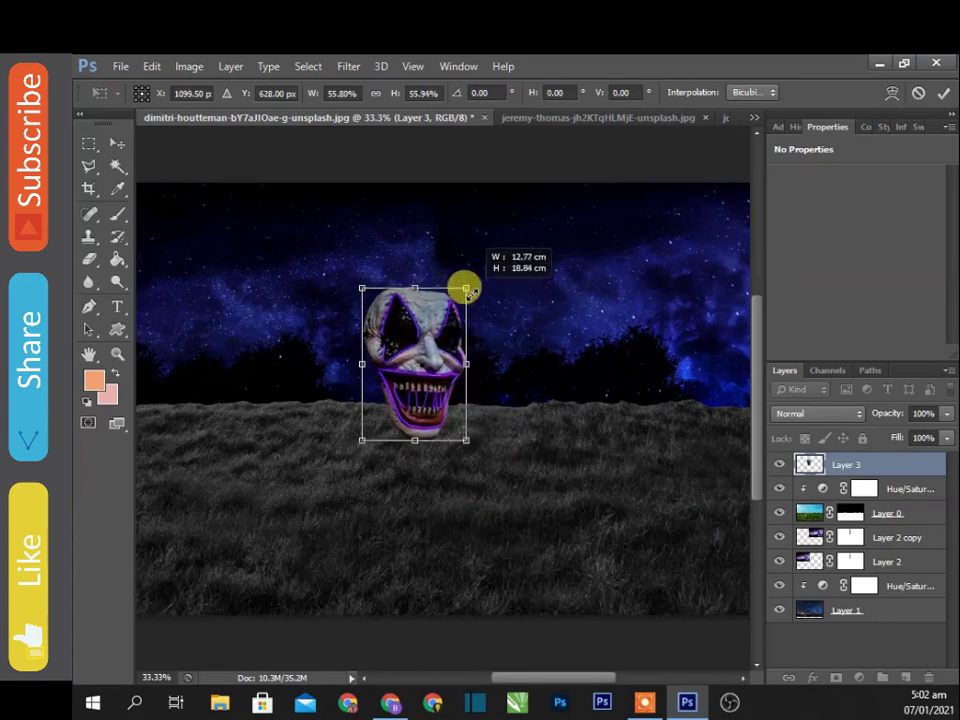
scroll(418, 396, "up", 3)
scroll(375, 453, "down", 1)
scroll(466, 465, "left", 1)
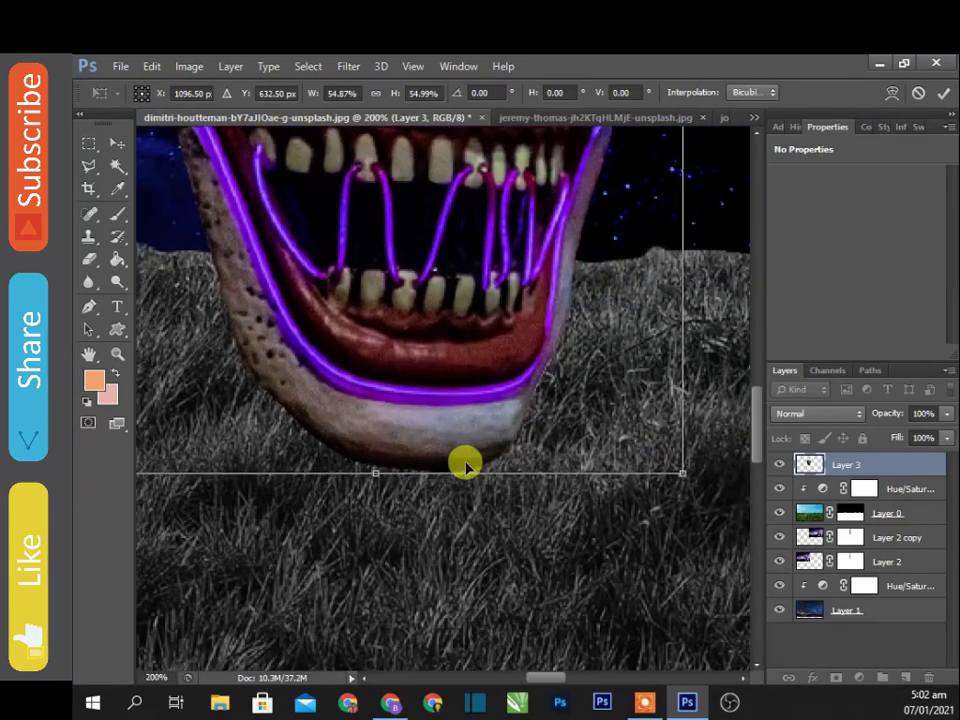
Commit the transform and try the Clone Stamp on the chin, dismissing the missing-source warning.
key("Return")
key("p")
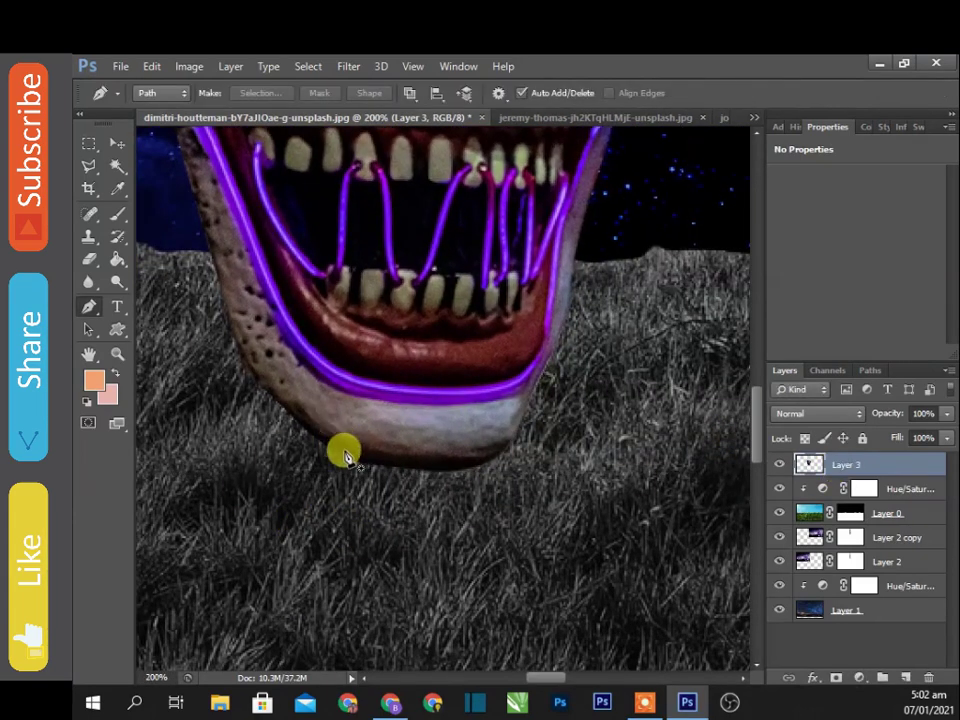
key("s")
right_click(285, 465)
left_click(420, 420)
left_click(527, 315)
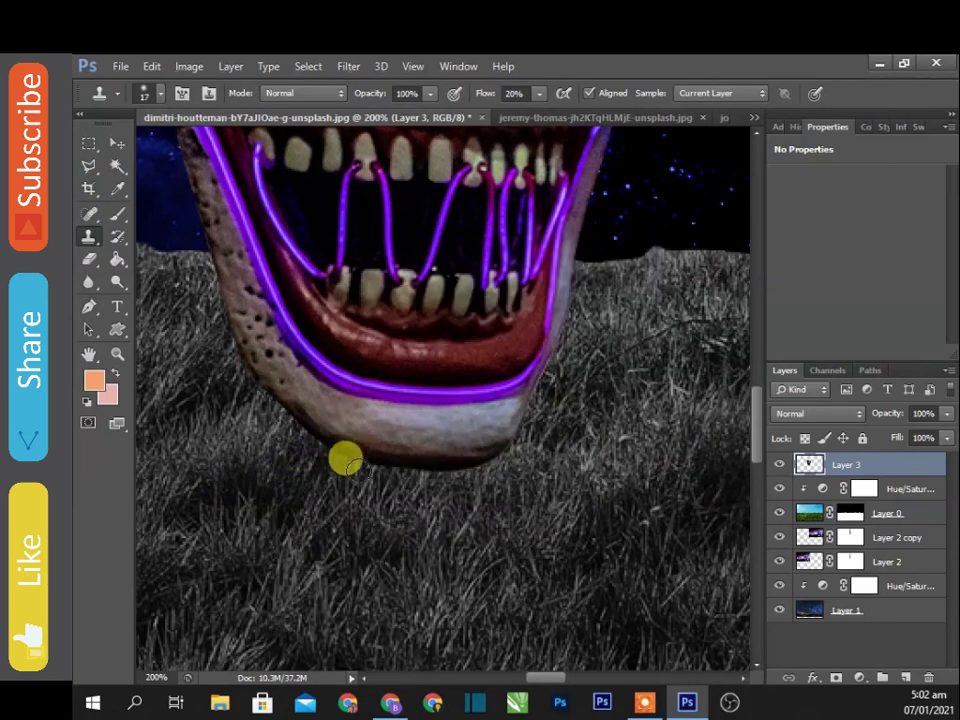
Hide the Layers panel and set the clone brush size to 25 in Brush settings.
key("F7")
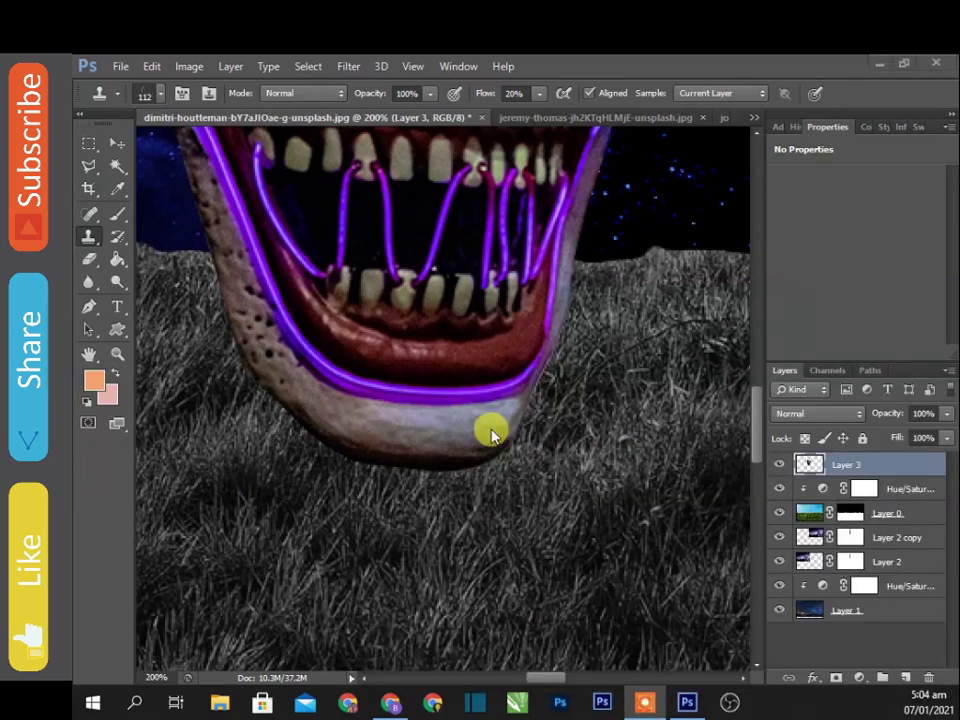
key("F5")
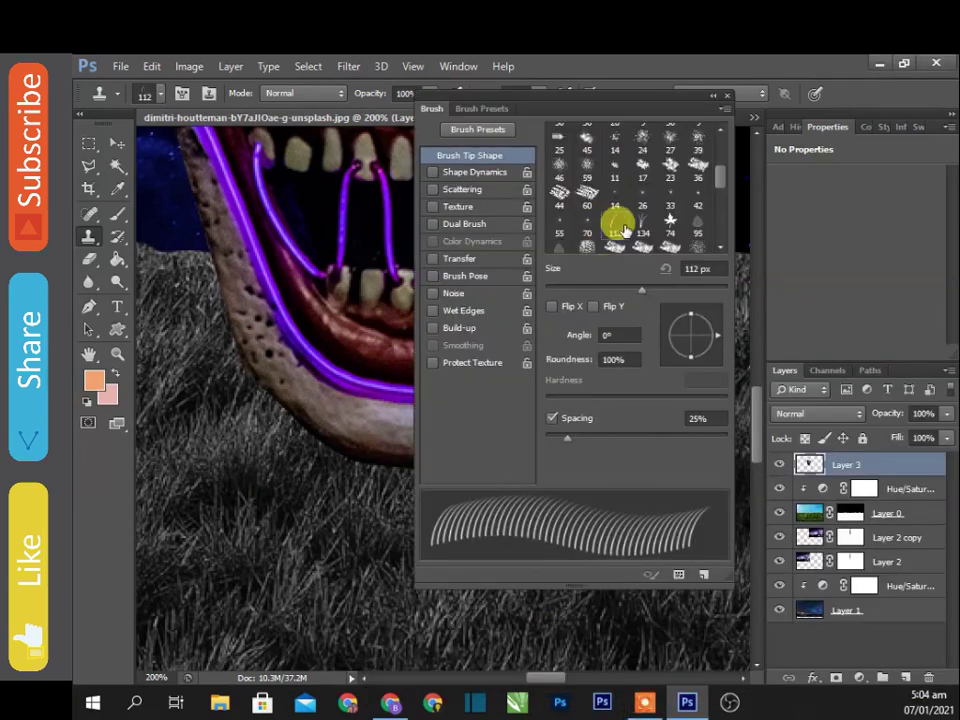
type("25")
key("Return")
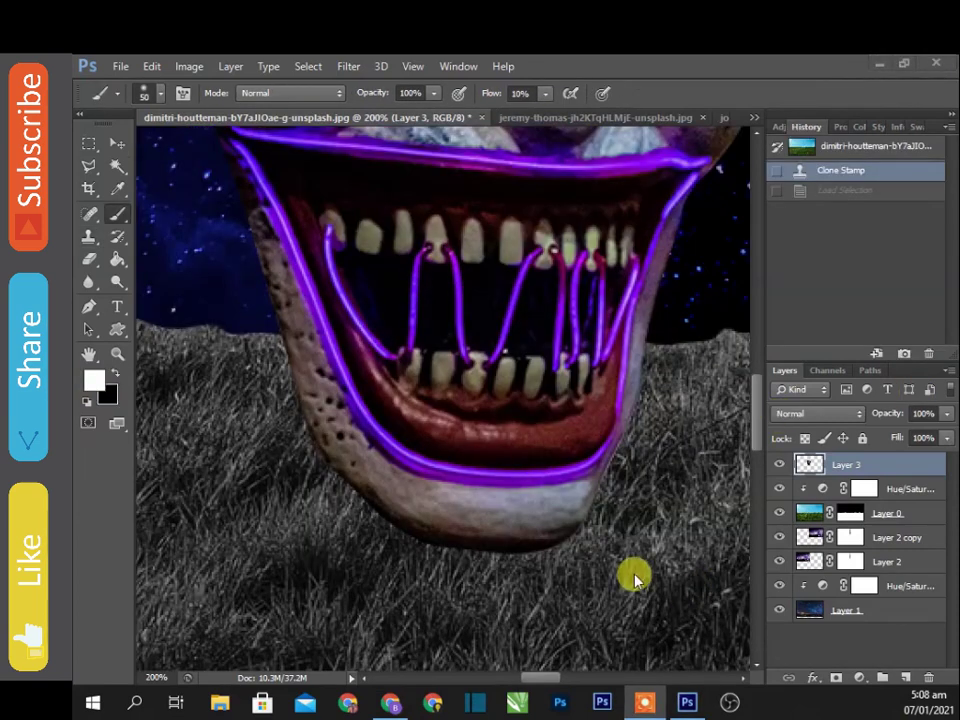
Group the grass layer with its Hue/Saturation adjustment and try moving it above the clown mask, then undo.
left_click(900, 512)
left_click(911, 489, "shift")
key("ctrl+g")
left_click_drag(825, 489, 803, 452)
key("ctrl+z")
Clear the clown outline from the grass mask and reorder the group, then step back to before grouping.
left_click(806, 461, "ctrl")
left_click(799, 487)
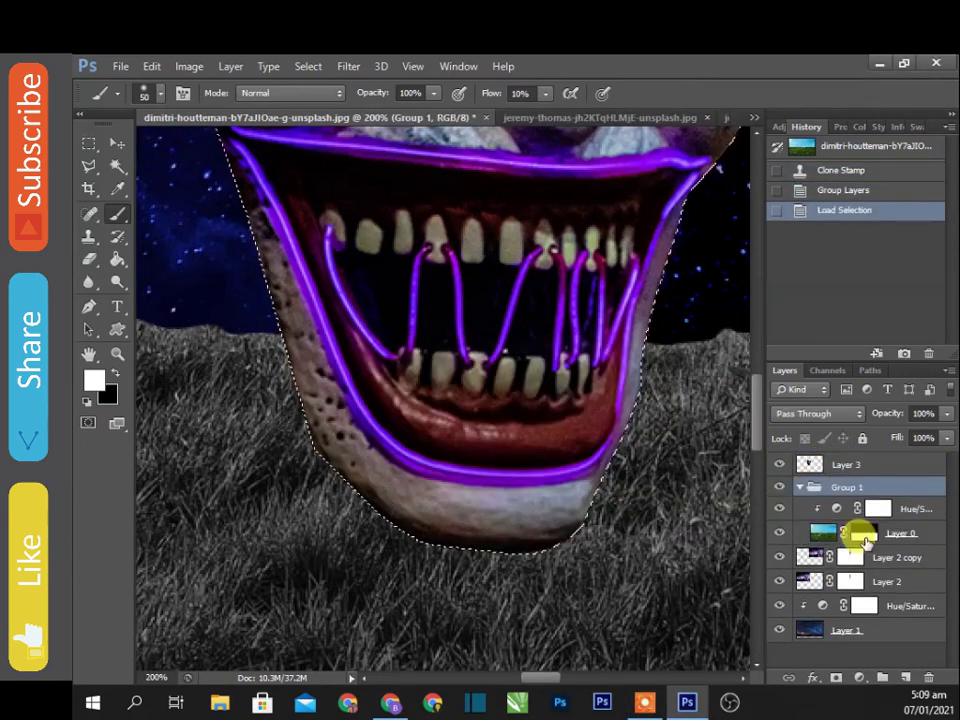
left_click(860, 533)
key("Delete")
left_click(799, 487)
left_click_drag(835, 487, 879, 452)
key("ctrl+z")
left_click_drag(825, 487, 815, 455)
key("ctrl+alt+z")
key("ctrl+alt+z")
key("ctrl+alt+z")
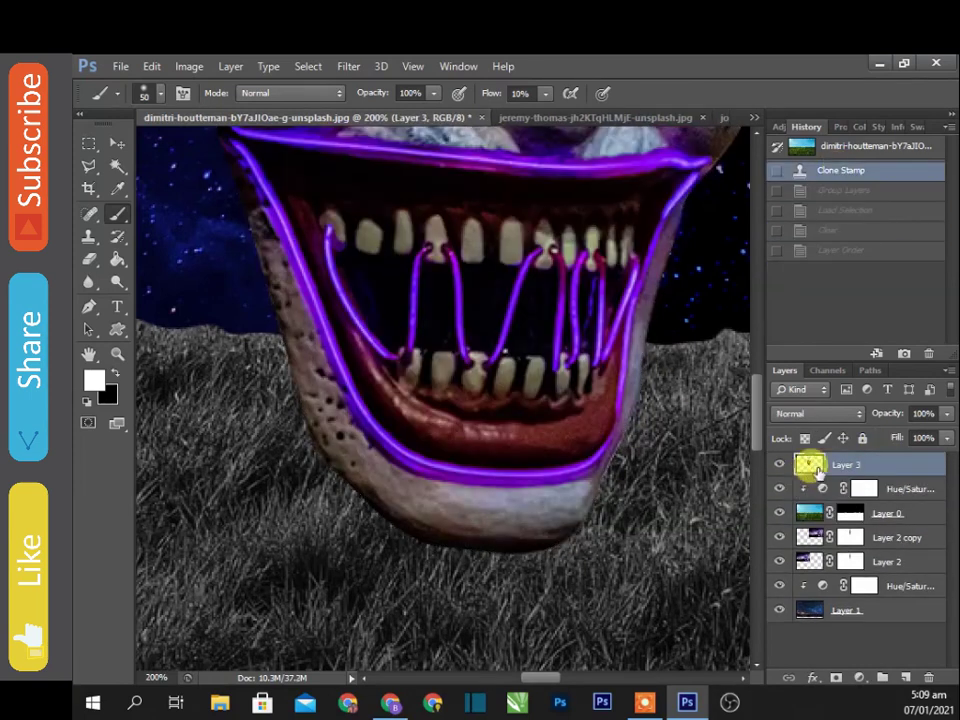
Cut the clown outline from the grass mask, group grass with its adjustment above Layer 3, and deselect.
left_click(806, 464, "ctrl")
left_click(866, 610)
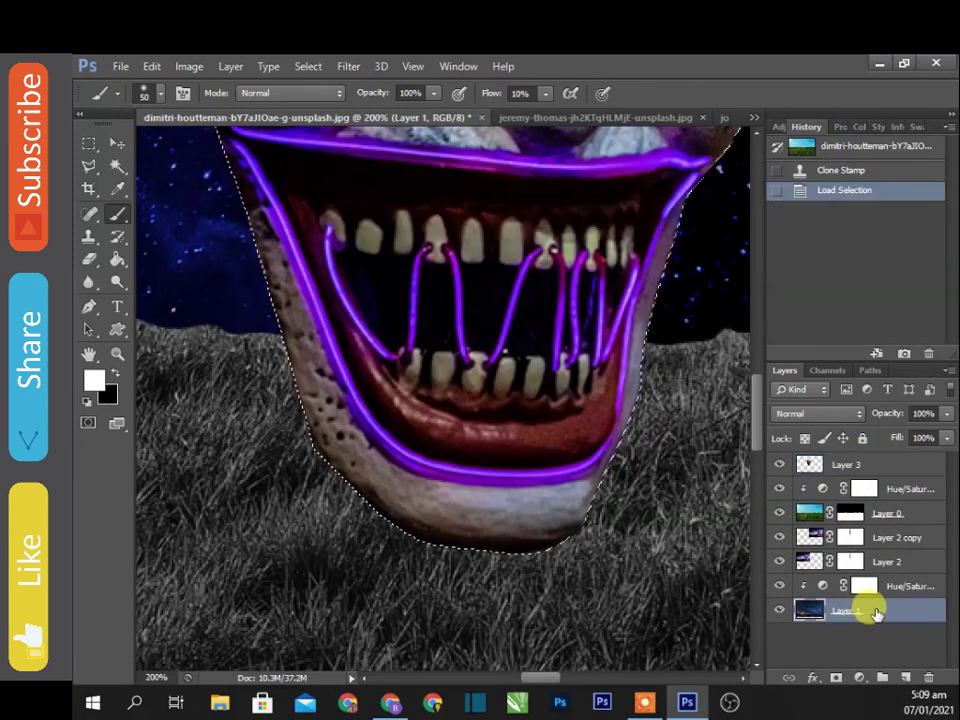
left_click(850, 513)
key("Delete")
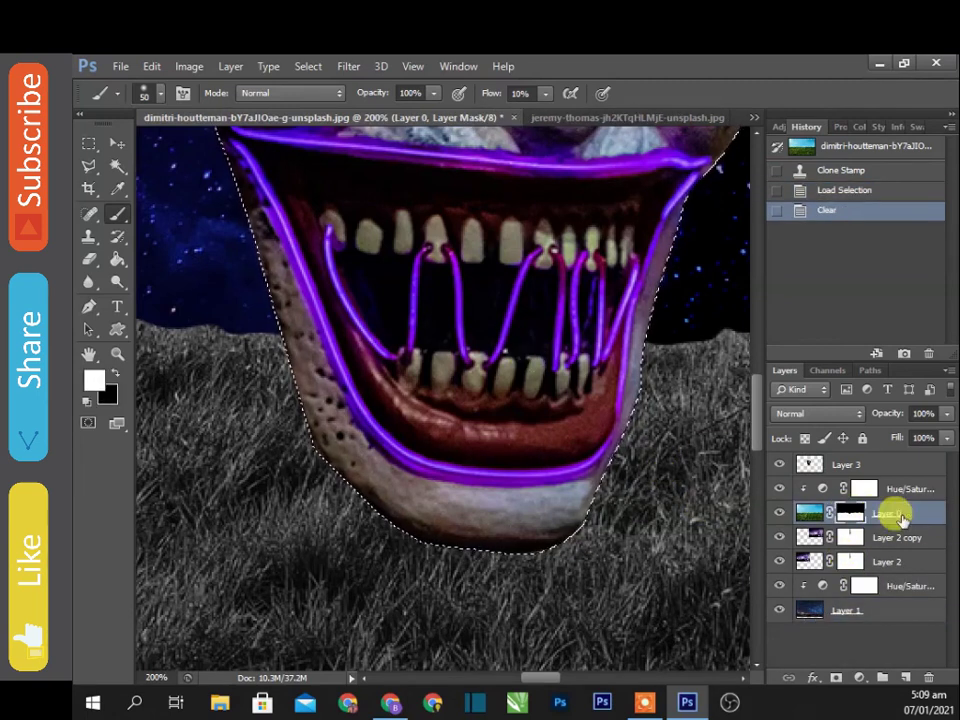
left_click(910, 490, "shift")
key("ctrl+g")
left_click_drag(910, 488, 889, 452)
key("m")
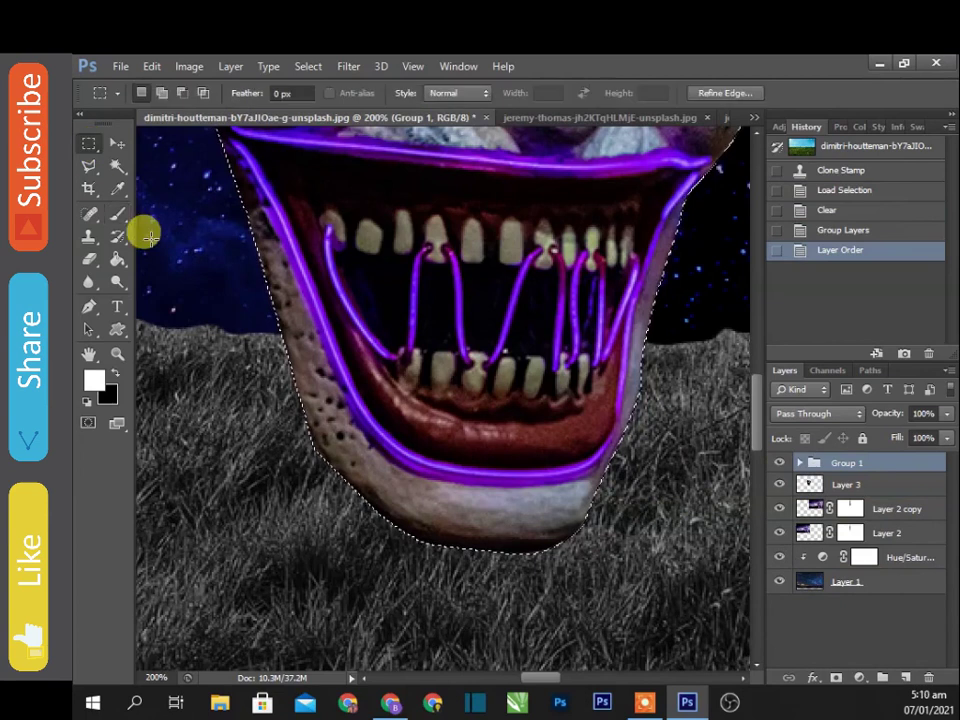
key("ctrl+d")
Select the clown mask layer, then expand Group 1 and target the grass layer's mask.
left_click(113, 150)
left_click(503, 292)
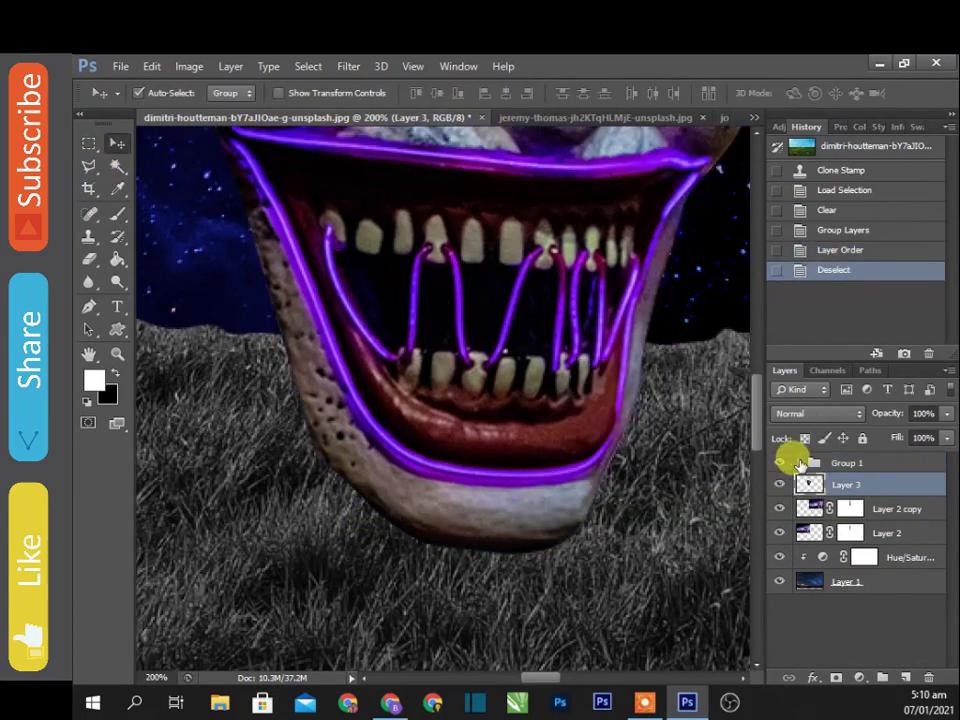
left_click(800, 462)
left_click(864, 509)
Paint white on the grass mask to blend grass over the mask's left edge and chin.
key("b")
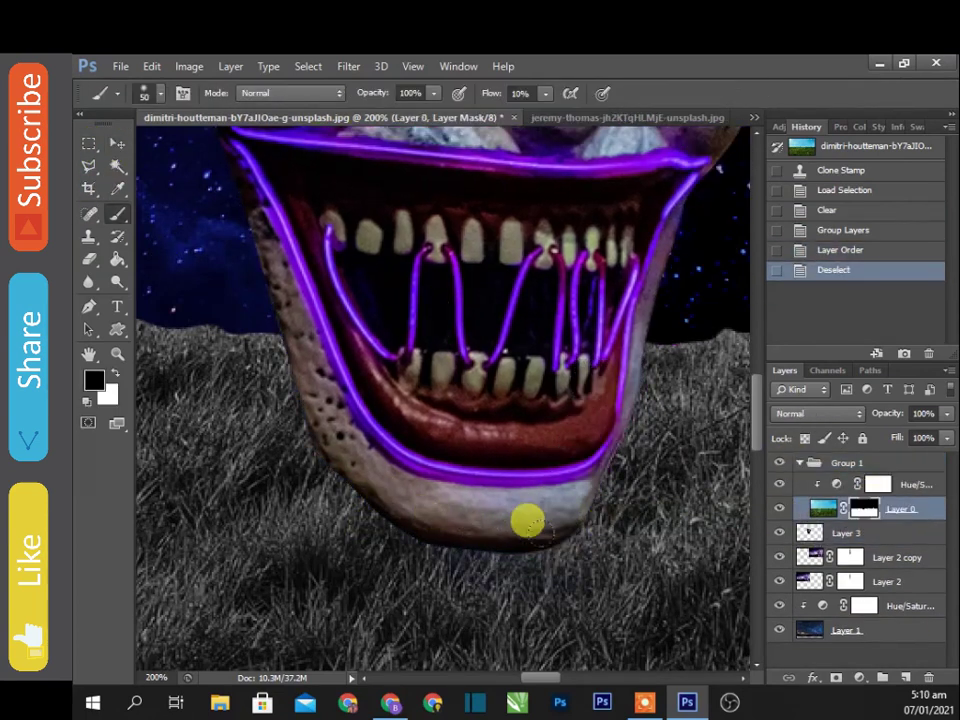
key("x")
left_click_drag(537, 502, 288, 423)
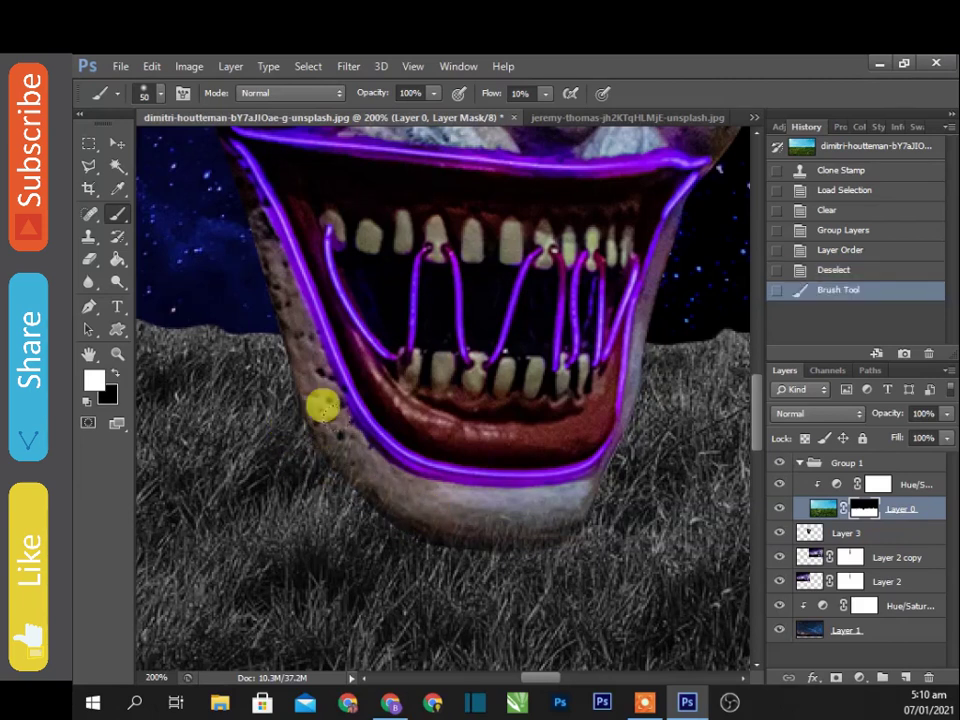
left_click_drag(372, 490, 542, 489)
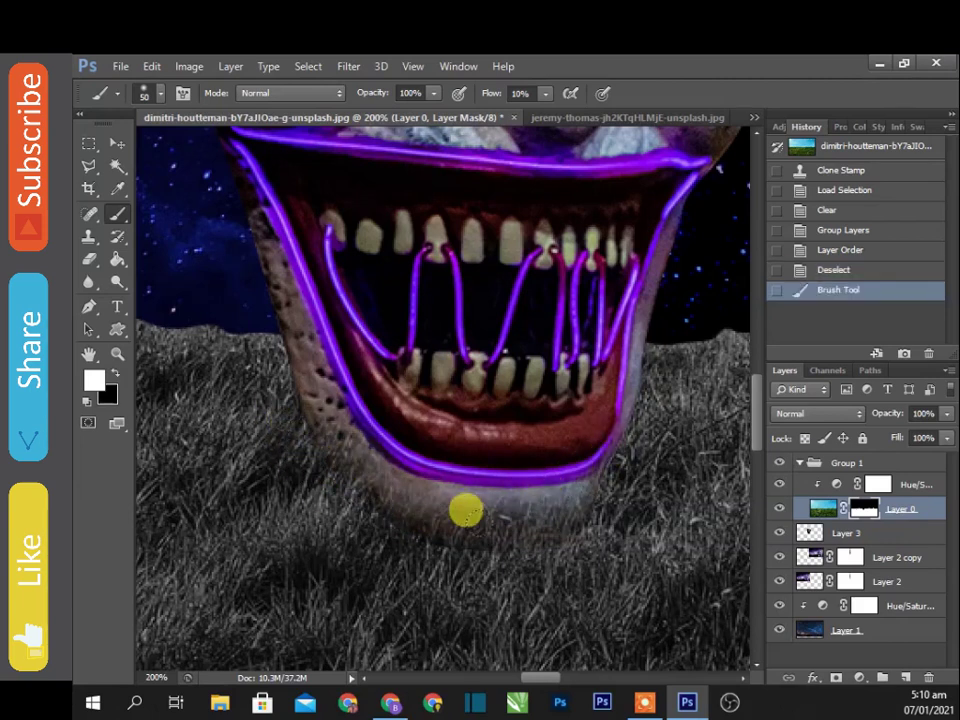
left_click_drag(472, 492, 420, 505)
left_click_drag(405, 510, 360, 521)
Paint more grass along the chin's lower edge, then bring up the Open dialog at the joker House folder.
key("ctrl+minus")
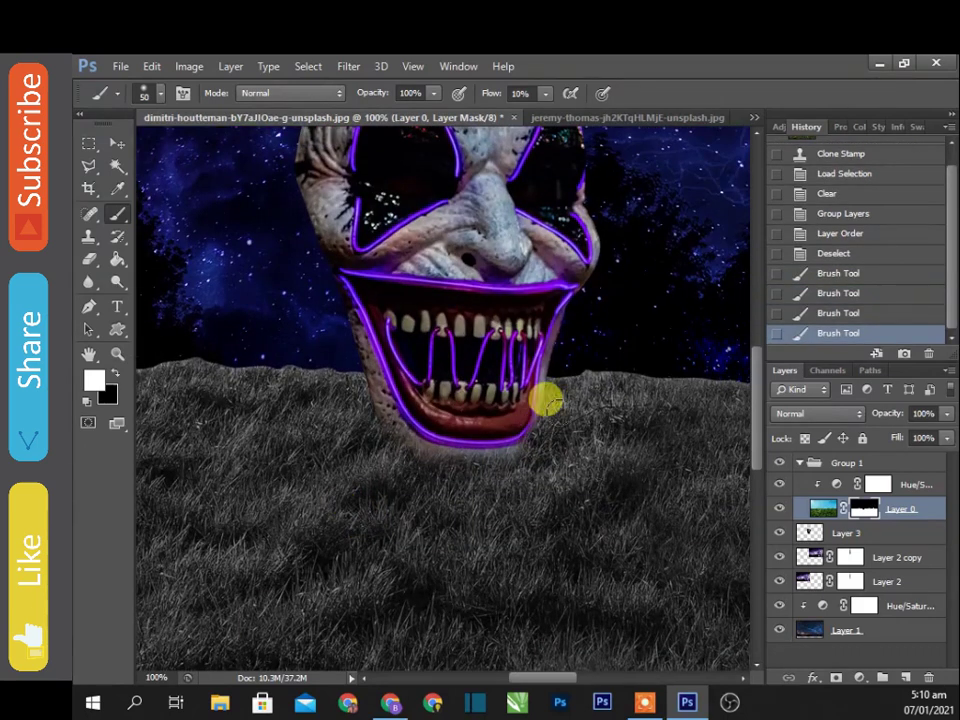
left_click_drag(534, 428, 358, 447)
key("ctrl+minus")
key("ctrl+minus")
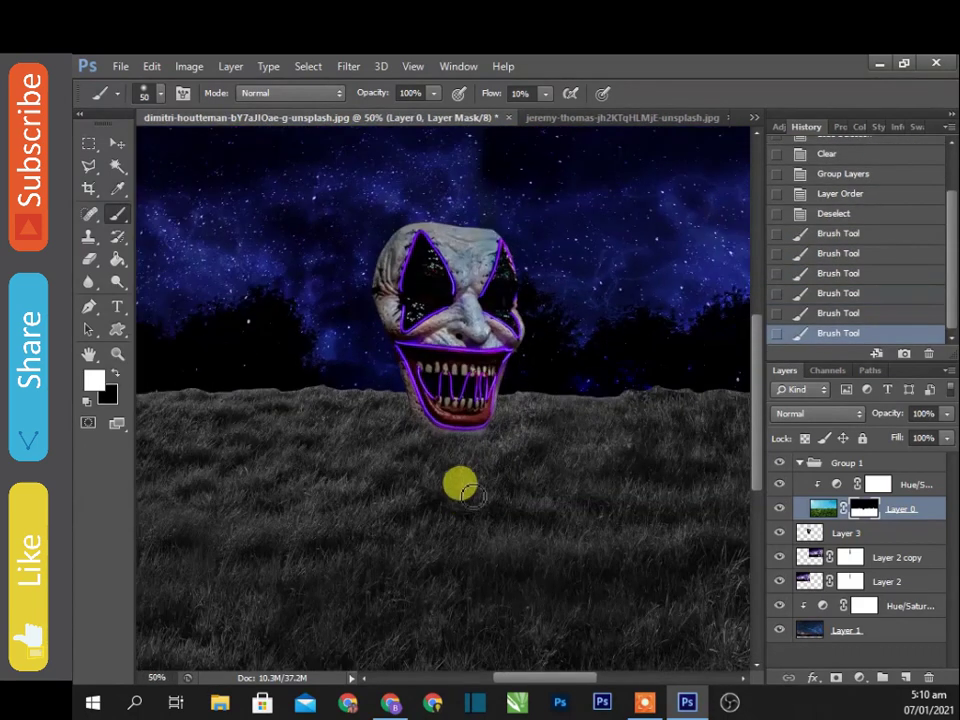
scroll(435, 279, "up", 4)
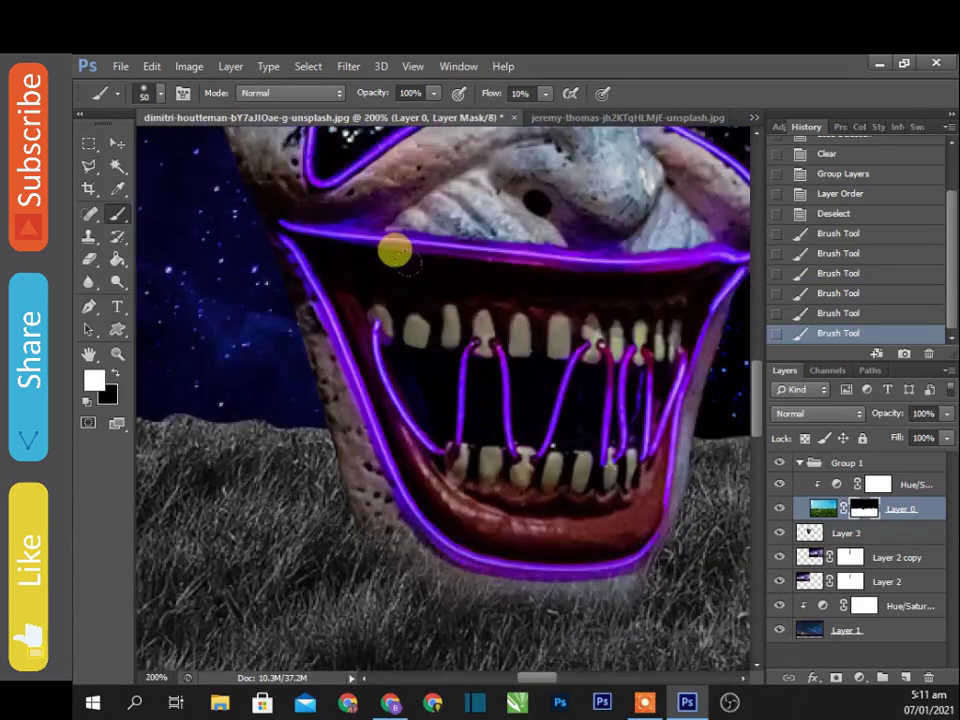
scroll(578, 376, "up", 2)
scroll(605, 388, "down", 6)
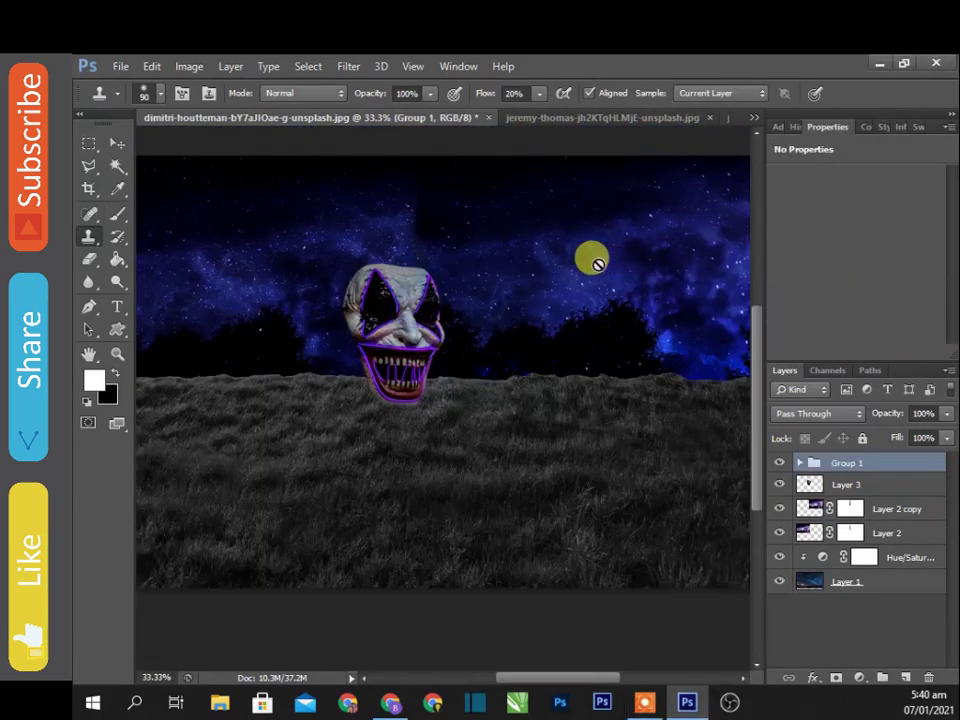
key("ctrl+o")
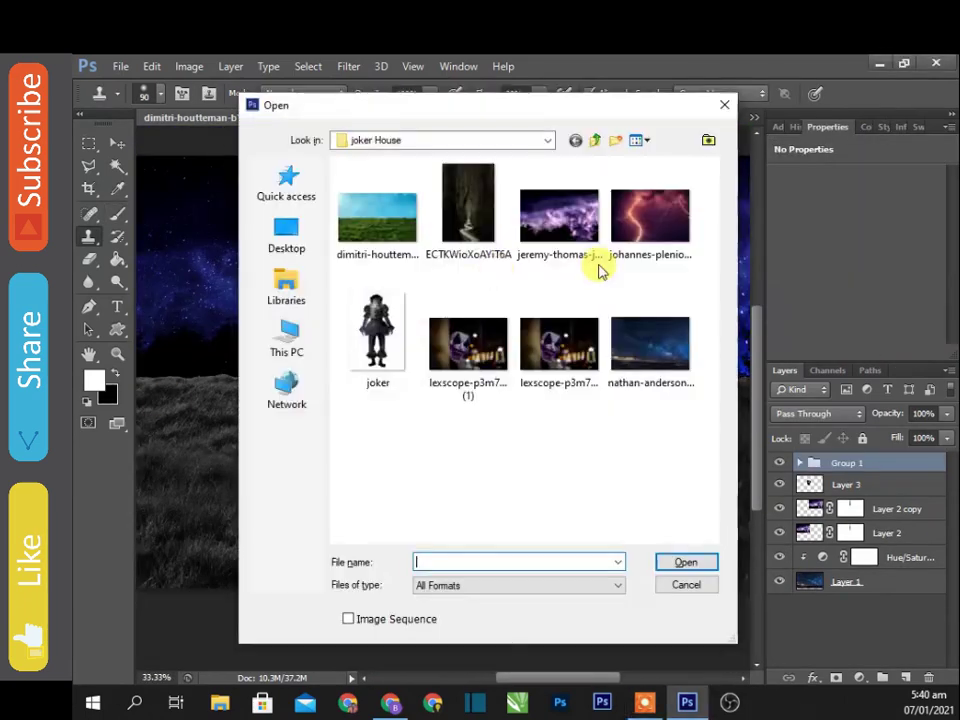
Open the joker.png clown image from the joker House folder.
double_click(377, 354)
scroll(480, 282, "up", 2)
scroll(414, 189, "up", 3)
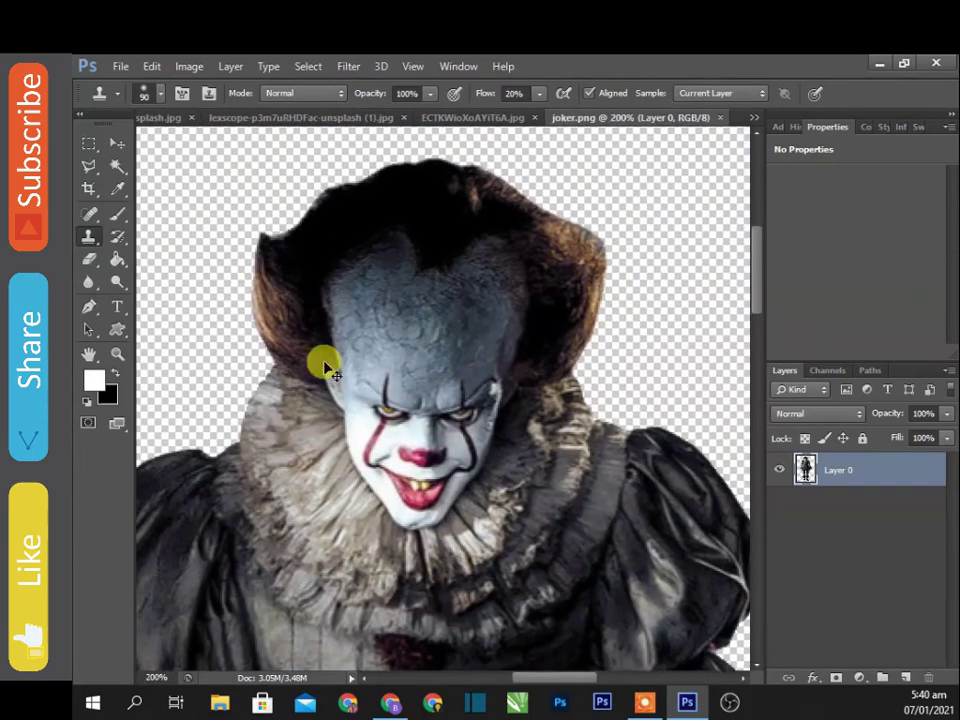
scroll(336, 285, "up", 1)
Trace a pen path around the clown's forehead, hairline dip and right side of the head.
key("p")
left_click(419, 393)
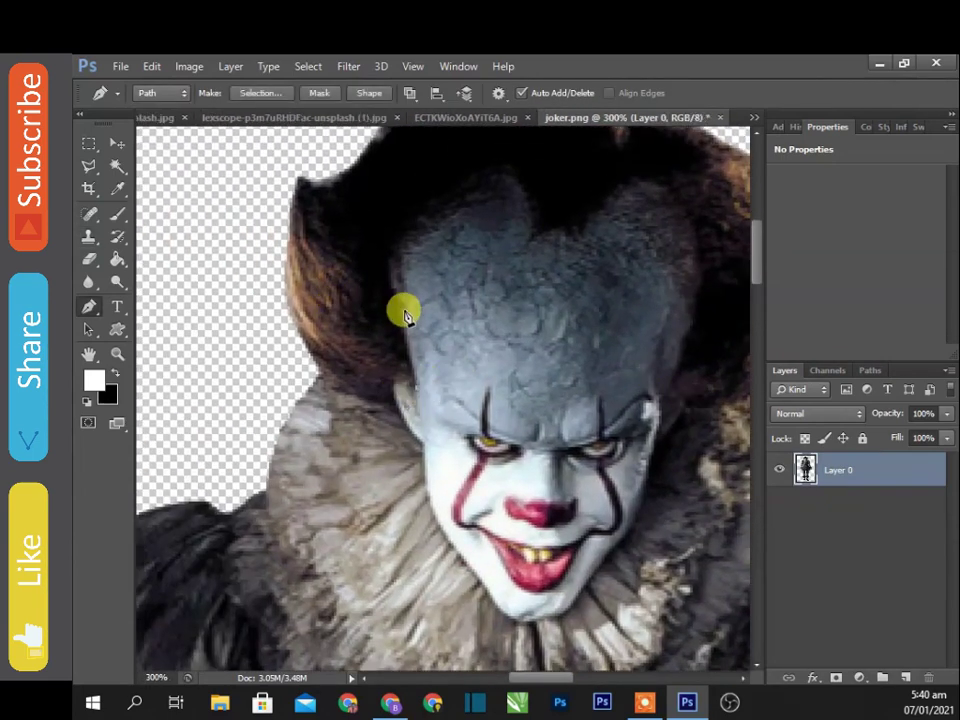
left_click_drag(467, 207, 533, 191)
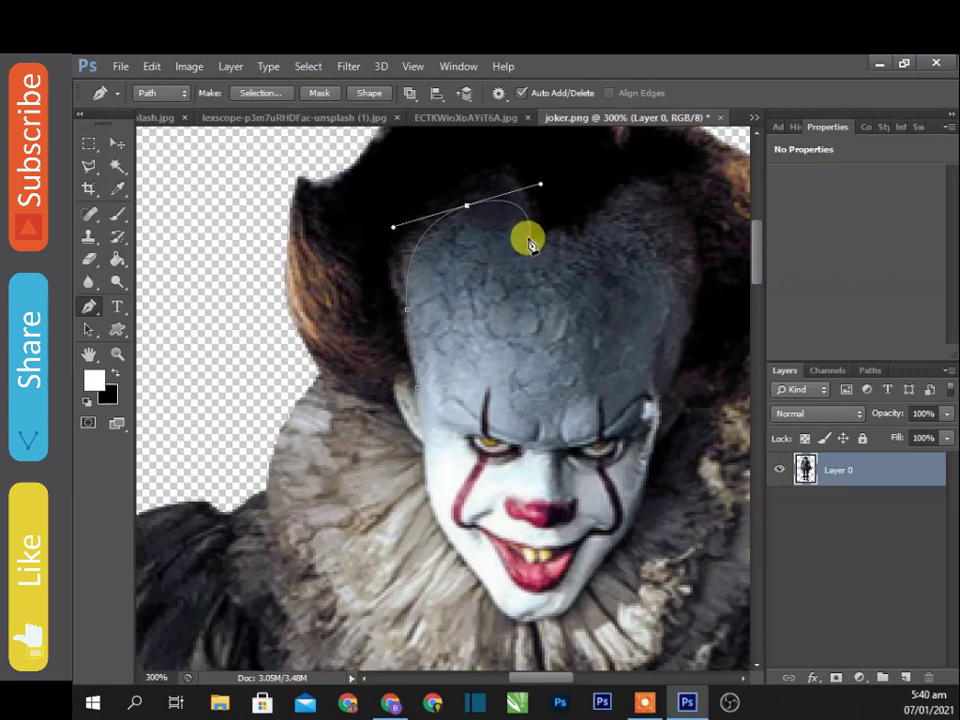
left_click_drag(530, 242, 545, 298)
left_click(524, 270)
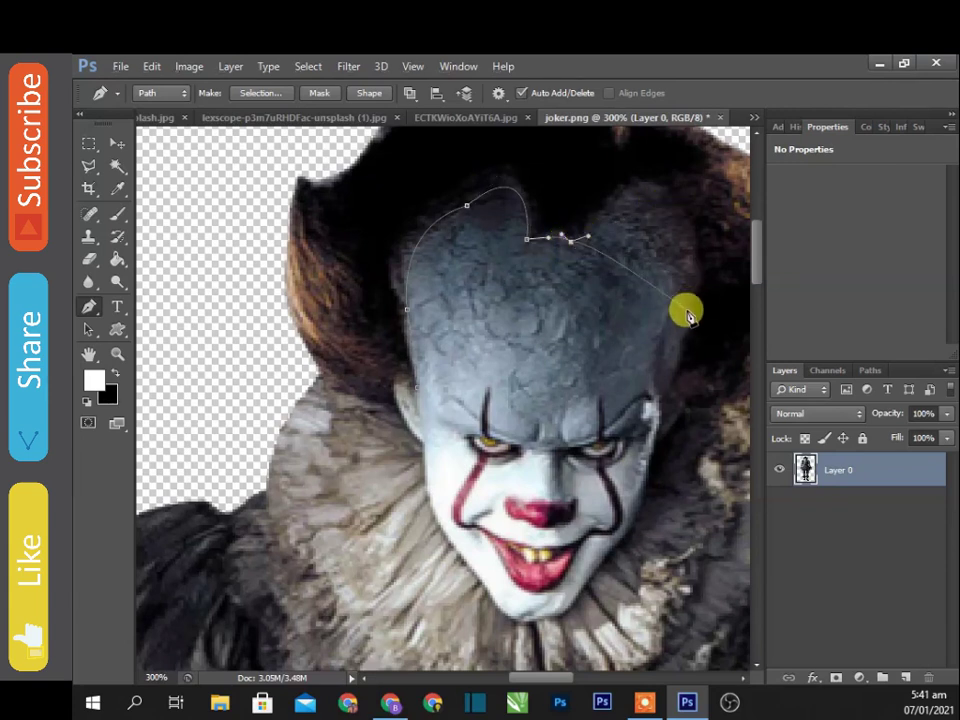
left_click_drag(705, 256, 719, 328)
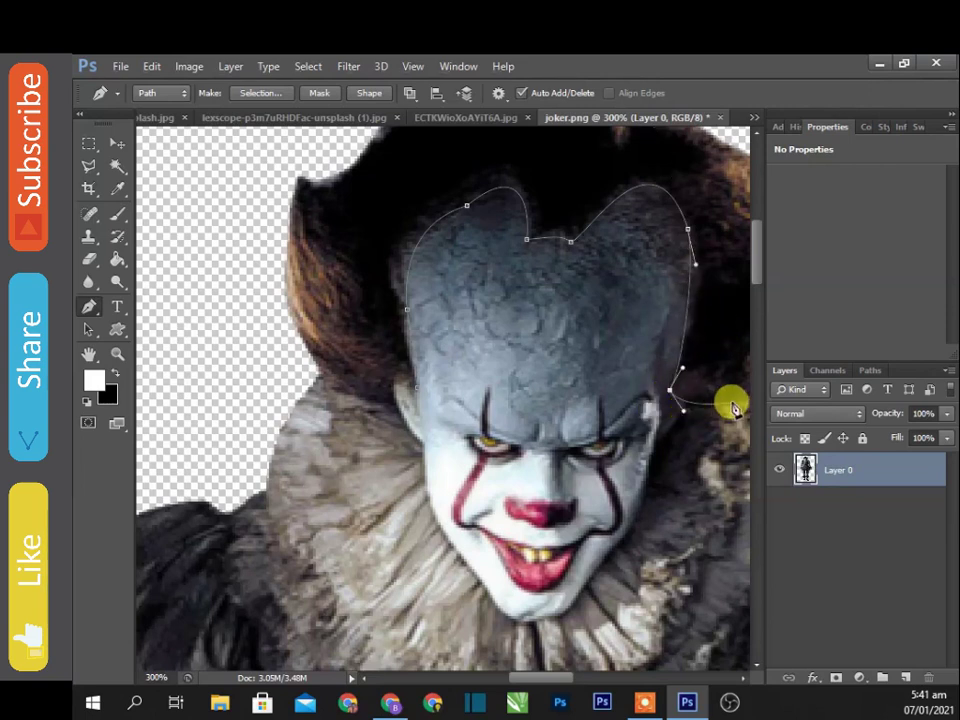
left_click_drag(735, 408, 672, 376)
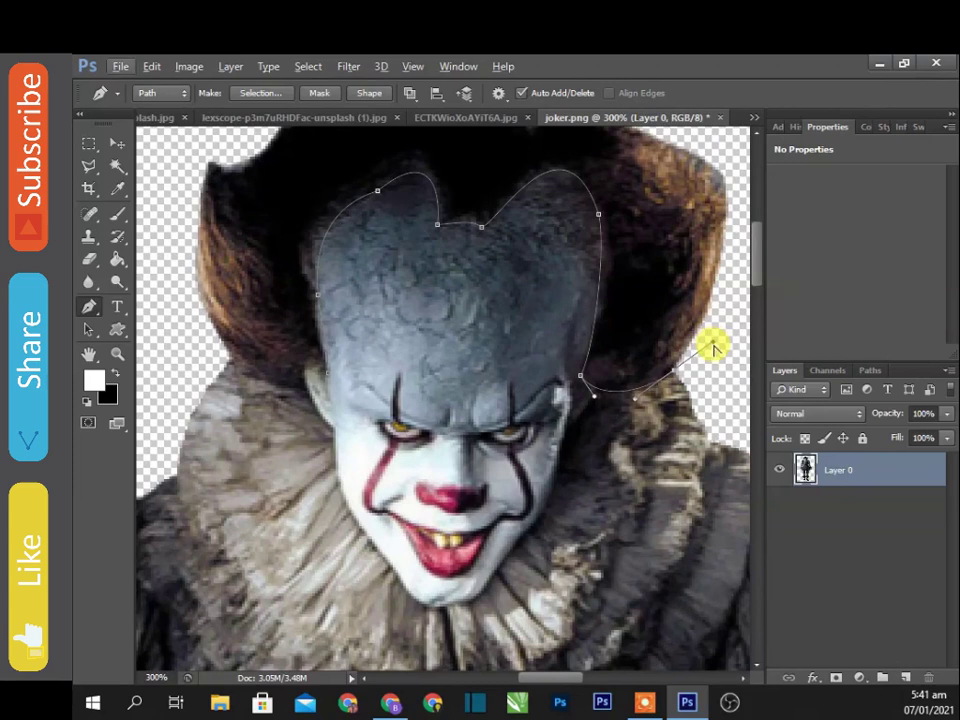
scroll(713, 347, "down", 2)
scroll(360, 384, "up", 3)
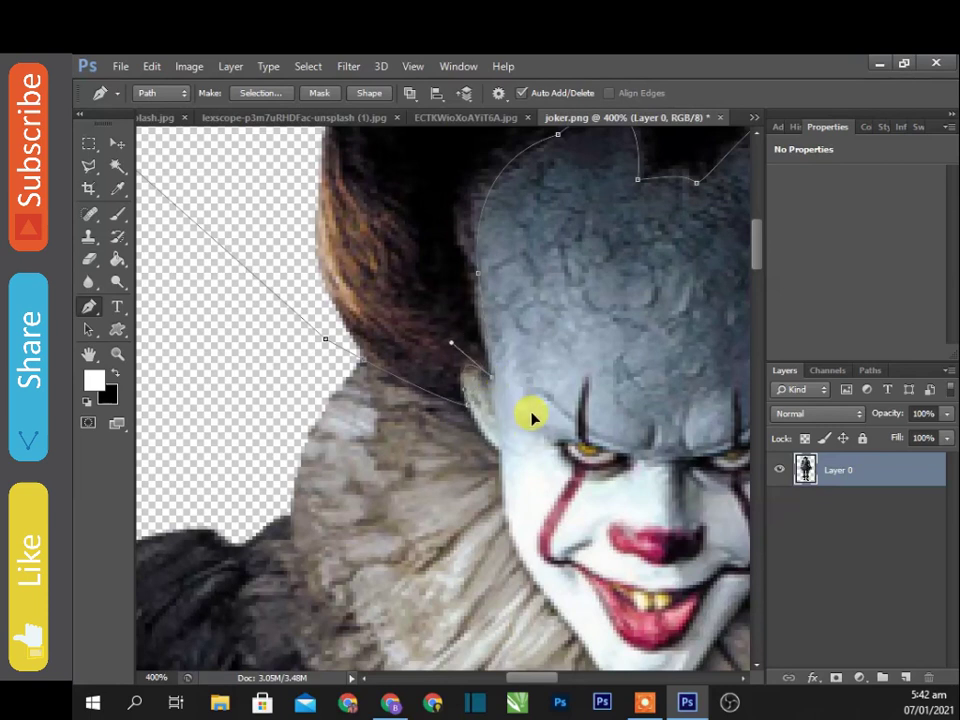
scroll(527, 418, "down", 2)
Make a selection from the path, copy the hair to a new layer, and hide Layer 0.
right_click(508, 220)
left_click(572, 296)
key("Return")
key("ctrl+j")
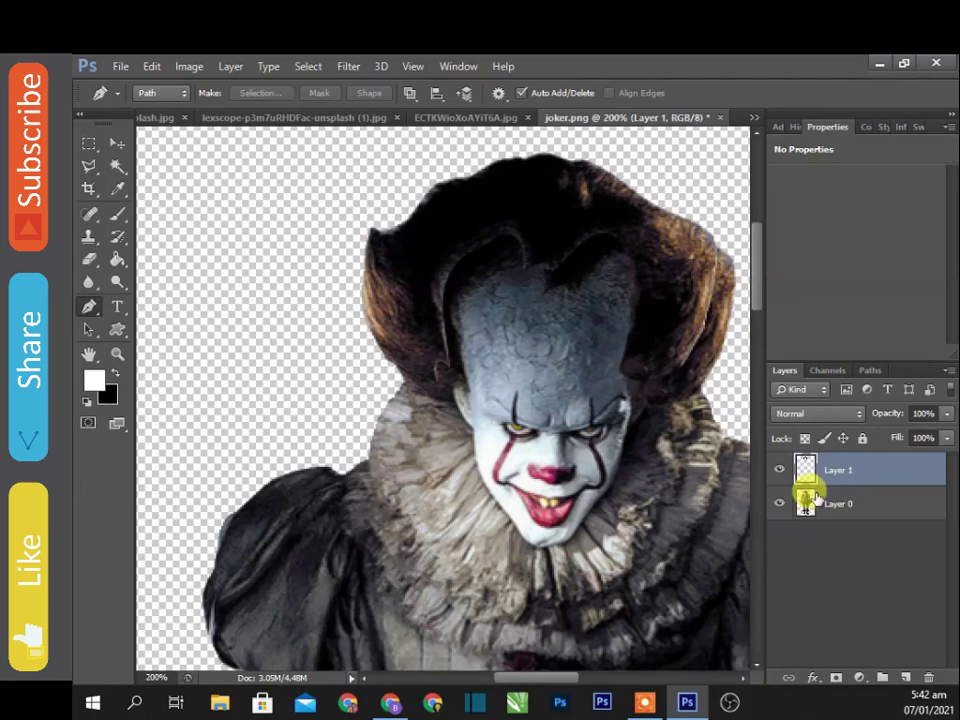
left_click(780, 469, "alt")
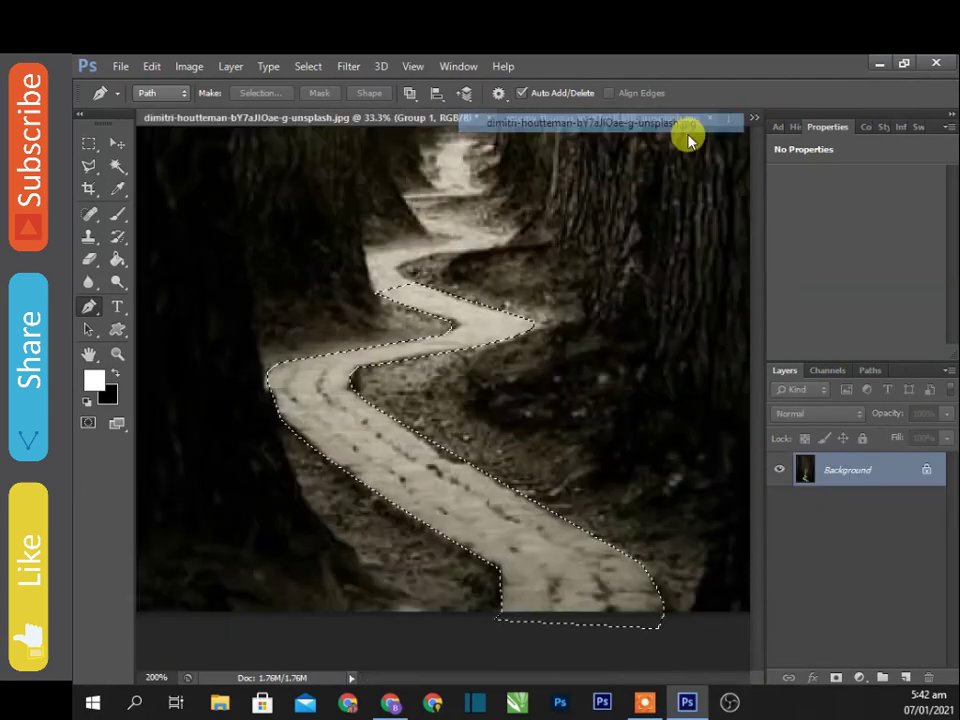
Drag the hair layer into the night composite and zoom in on the clown head.
left_click_drag(814, 480, 474, 272)
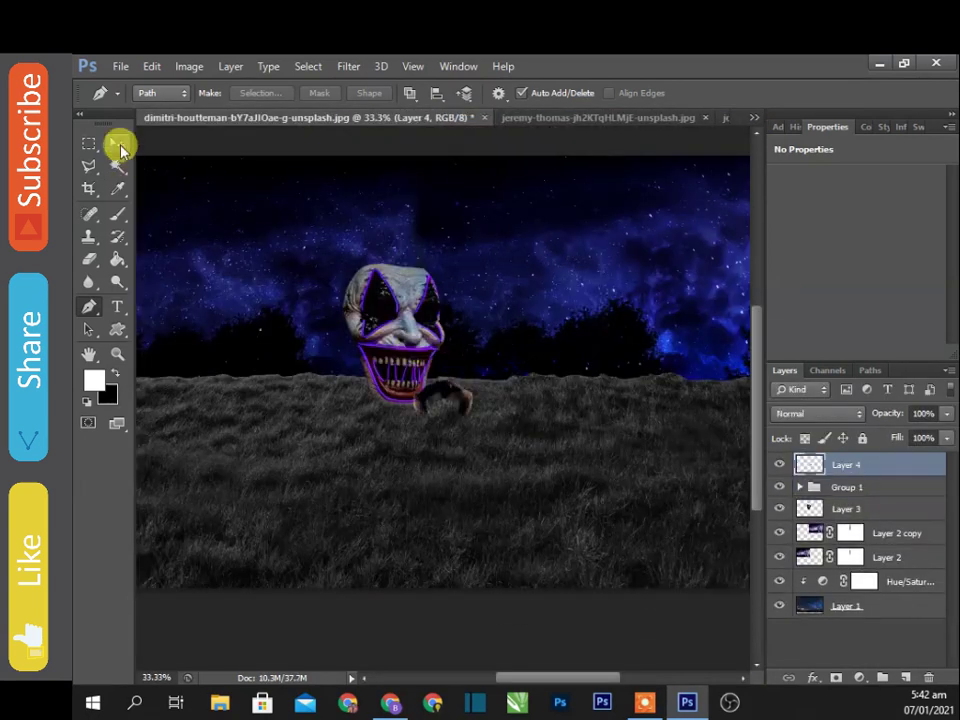
key("v")
key("ctrl+plus")
key("ctrl+plus")
key("ctrl+plus")
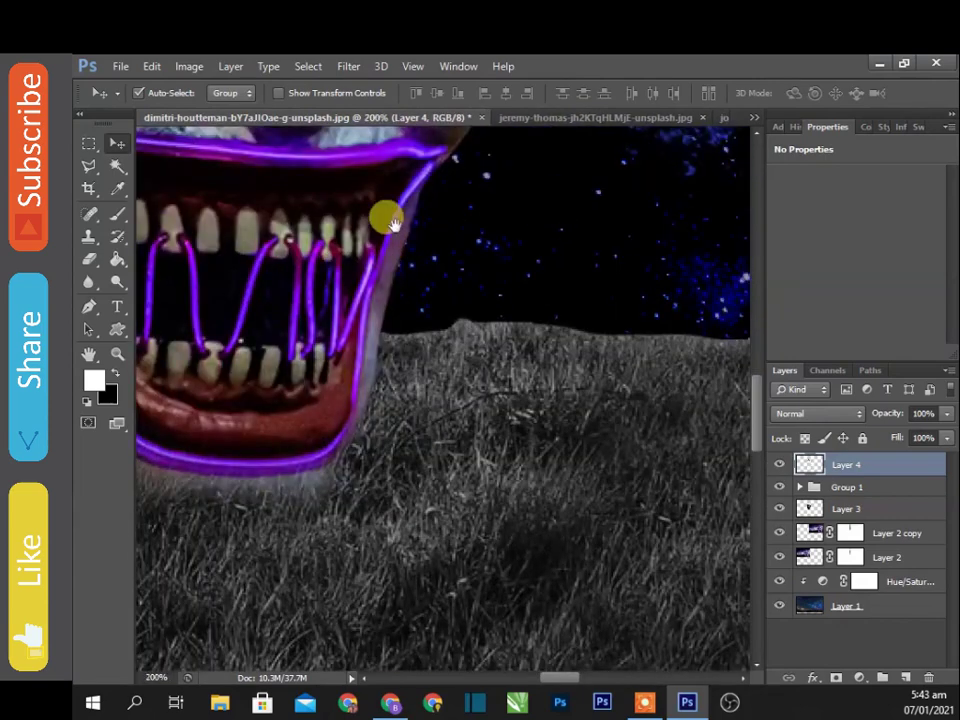
scroll(393, 224, "up", 5)
scroll(375, 251, "up", 5)
Enlarge the hair to about 222% and position it over the neon head.
key("ctrl+t")
mouse_move(600, 189)
left_mouse_down()
mouse_move(368, 298)
mouse_move(531, 281)
mouse_move(654, 214)
left_mouse_up()
mouse_move(600, 240)
left_mouse_down()
mouse_move(484, 274)
mouse_move(496, 325)
left_mouse_up()
left_click_drag(645, 226, 739, 146)
key("ctrl+minus")
left_click_drag(612, 262, 634, 253)
left_click_drag(427, 335, 422, 343)
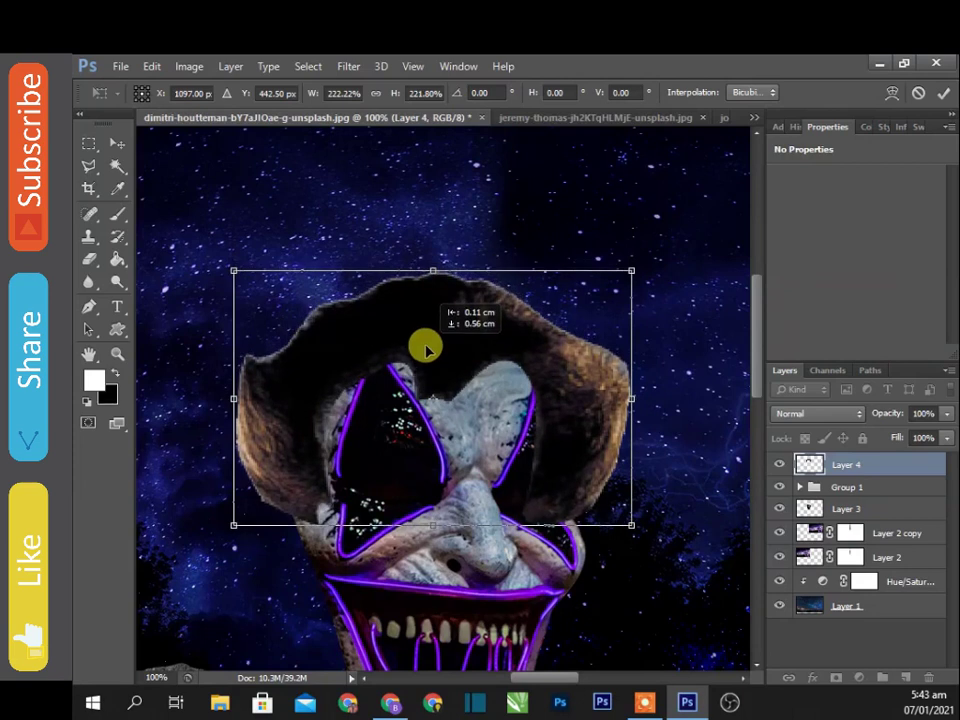
key("Return")
Add a layer mask to Layer 4 and paint black along the hair's face edge.
left_click(836, 677)
key("b")
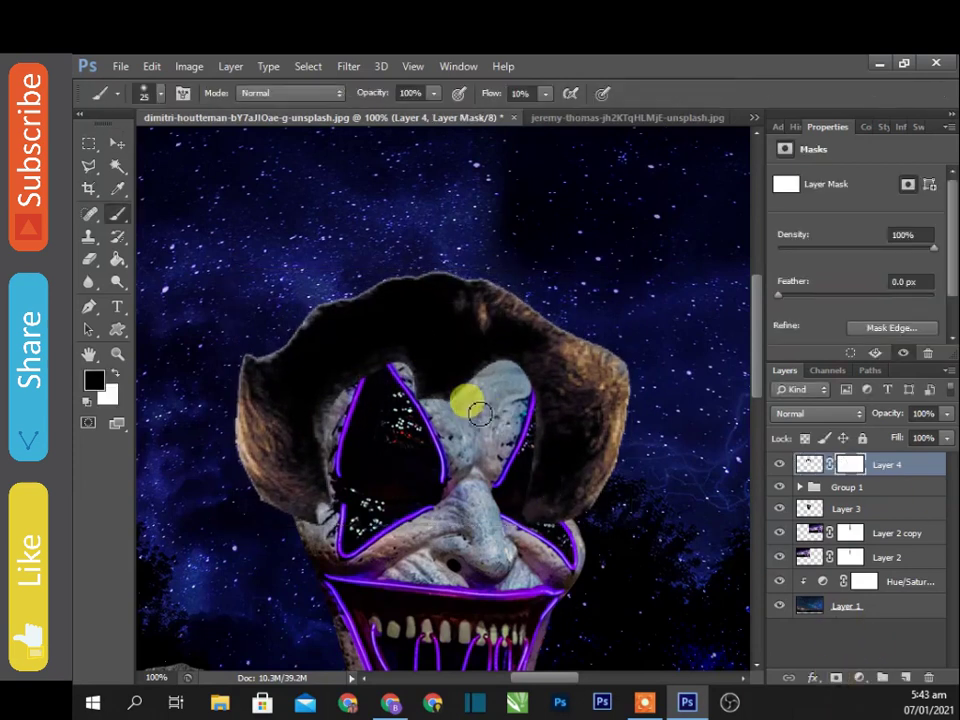
mouse_move(461, 398)
left_mouse_down()
mouse_move(547, 425)
mouse_move(561, 475)
mouse_move(516, 495)
mouse_move(557, 429)
mouse_move(543, 440)
left_mouse_up()
key("x")
scroll(553, 497, "up", 1, "alt")
scroll(729, 332, "up", 2, "alt")
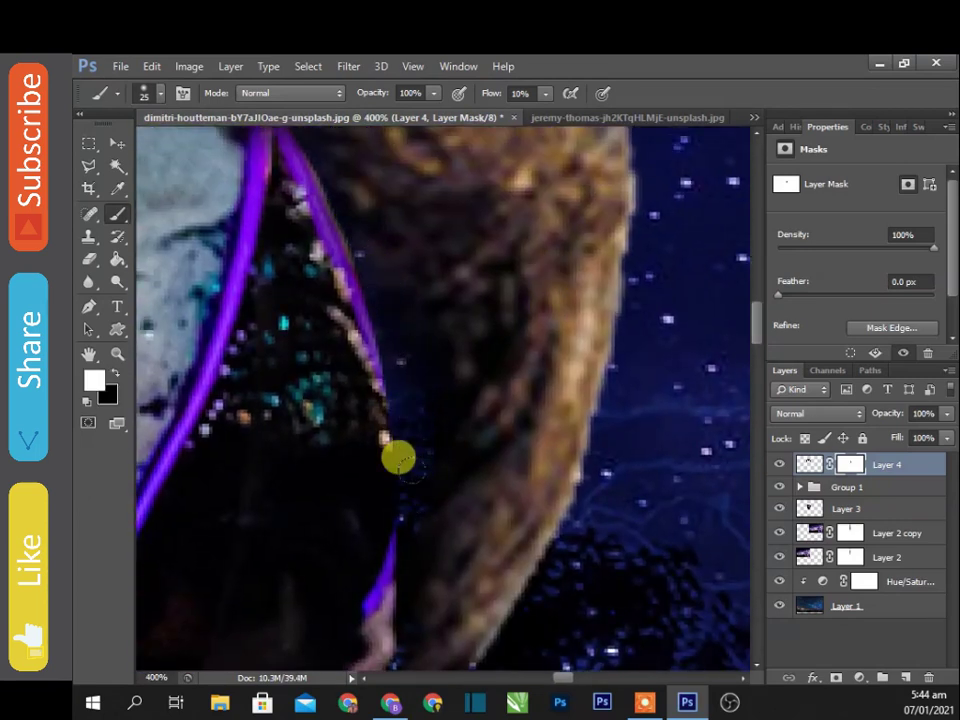
scroll(400, 500, "down", 3)
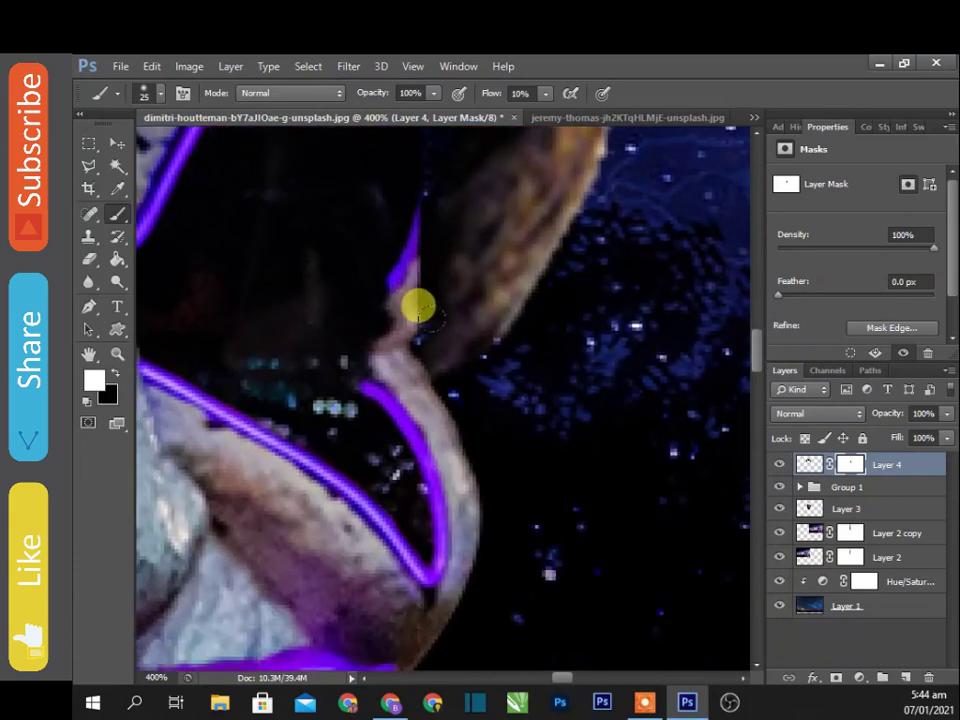
scroll(415, 294, "up", 3)
key("x")
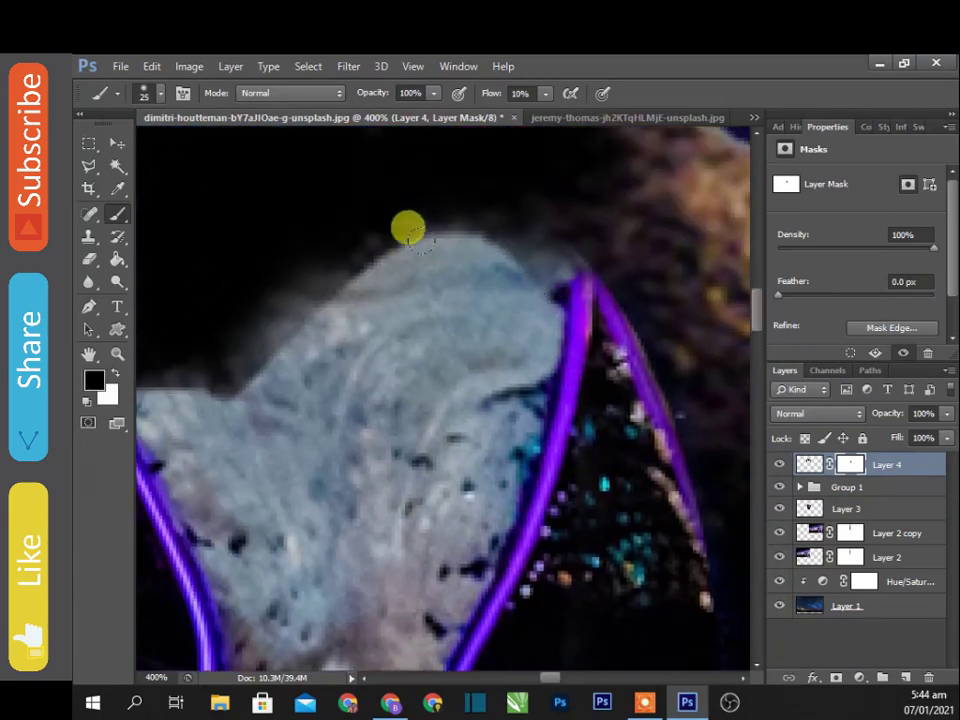
mouse_move(410, 240)
left_mouse_down()
mouse_move(371, 236)
mouse_move(199, 343)
left_mouse_up()
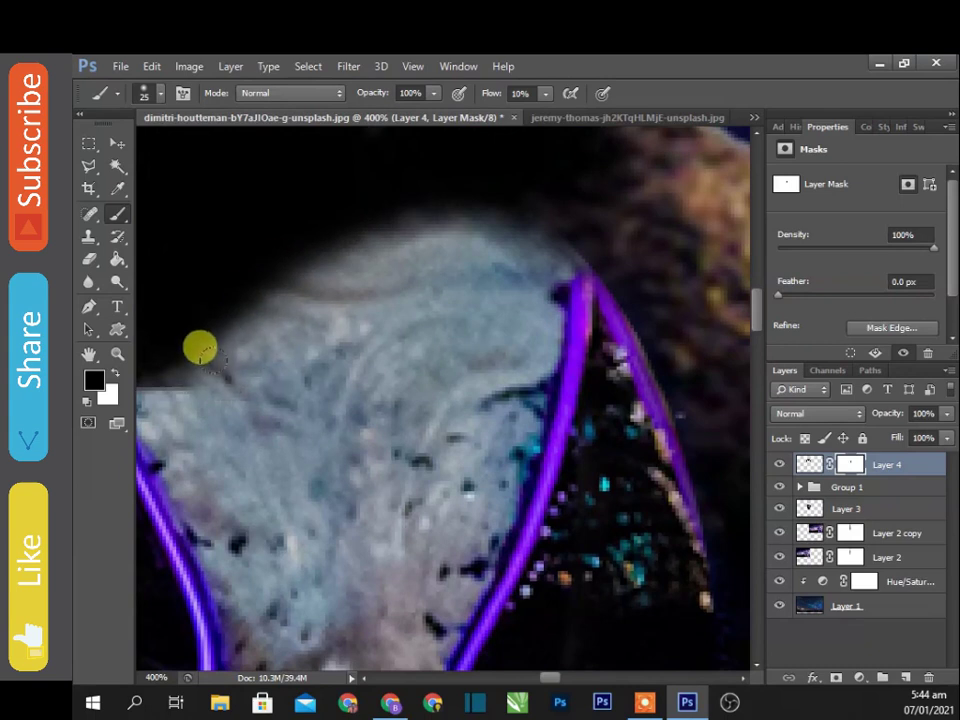
Soften the hair mask along the top of the face and view the whole composition.
scroll(502, 274, "left", 3)
mouse_move(502, 274)
left_mouse_down()
mouse_move(390, 253)
mouse_move(360, 184)
mouse_move(257, 176)
mouse_move(283, 128)
left_mouse_up()
mouse_move(184, 219)
left_mouse_down()
mouse_move(302, 348)
mouse_move(447, 270)
left_mouse_up()
scroll(343, 253, "down", 5)
scroll(339, 311, "down", 1)
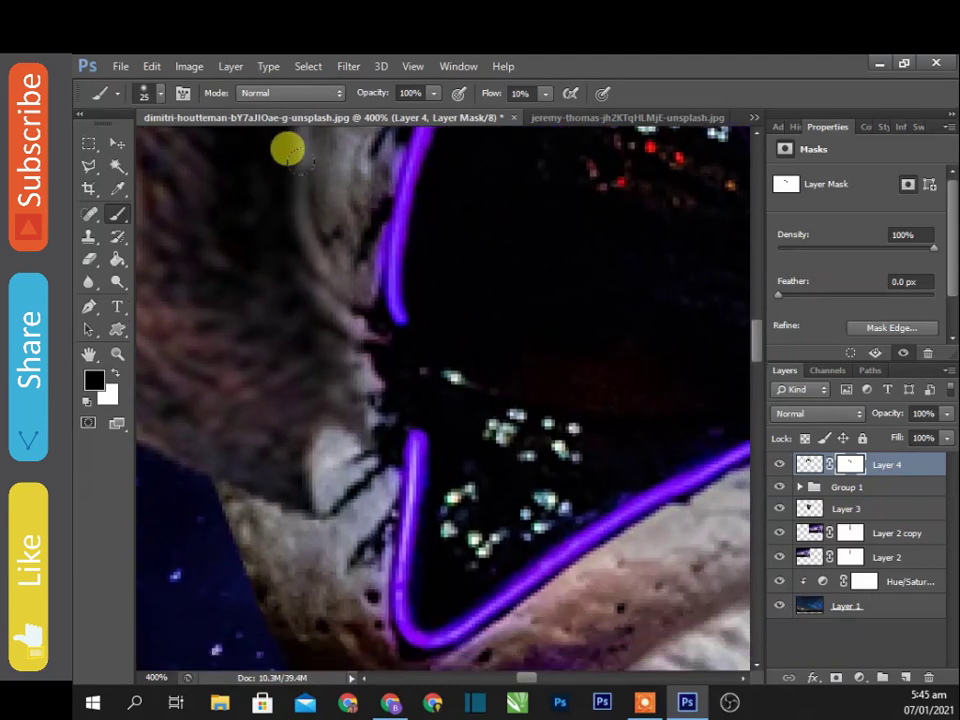
key("ctrl+1")
scroll(440, 322, "up", 3)
Set the mask brush to 10 px with 24% flow.
right_click(360, 205)
left_click_drag(385, 230, 376, 230)
key("Return")
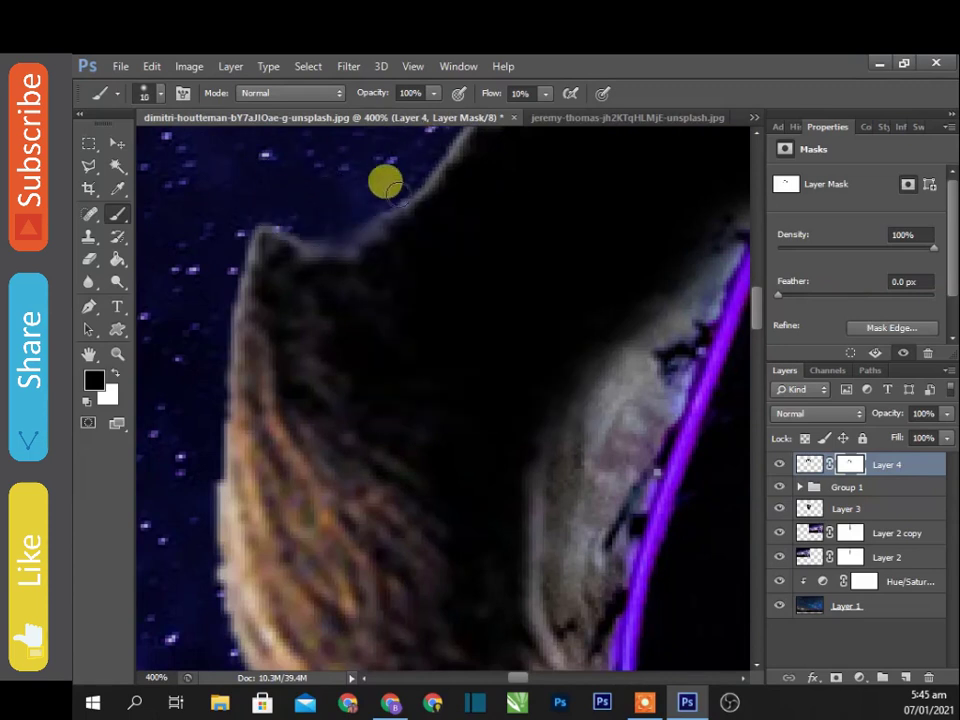
scroll(348, 212, "up", 3)
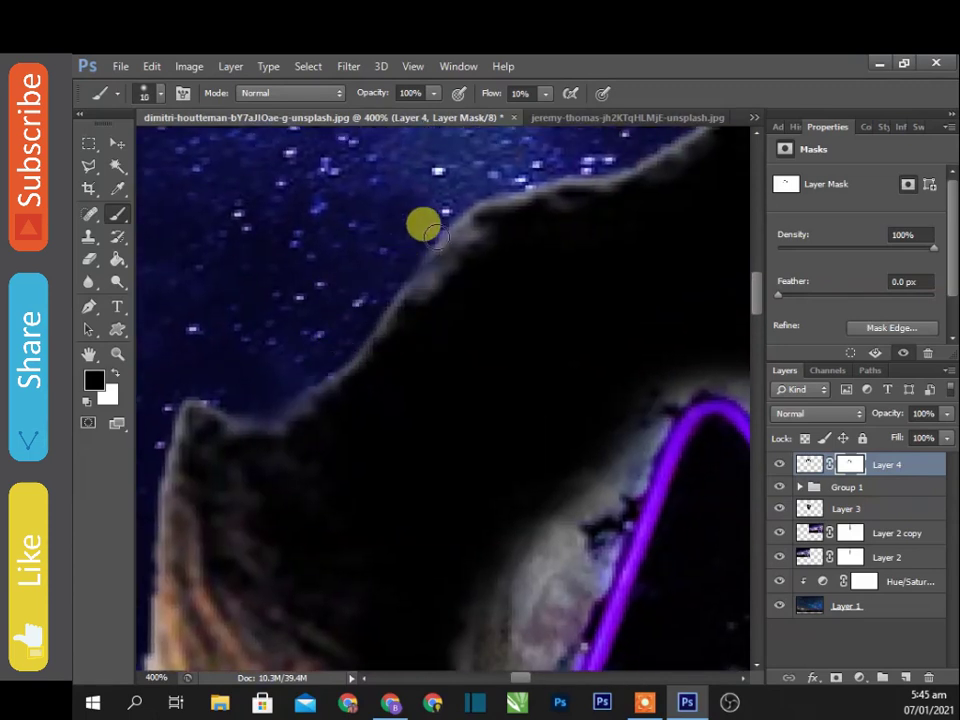
left_click_drag(548, 170, 426, 384)
left_click_drag(556, 118, 562, 112)
Check the remaining hair edge against the purple outline.
mouse_move(525, 360)
left_mouse_down()
mouse_move(466, 388)
mouse_move(681, 411)
mouse_move(338, 334)
mouse_move(463, 324)
mouse_move(638, 333)
left_mouse_up()
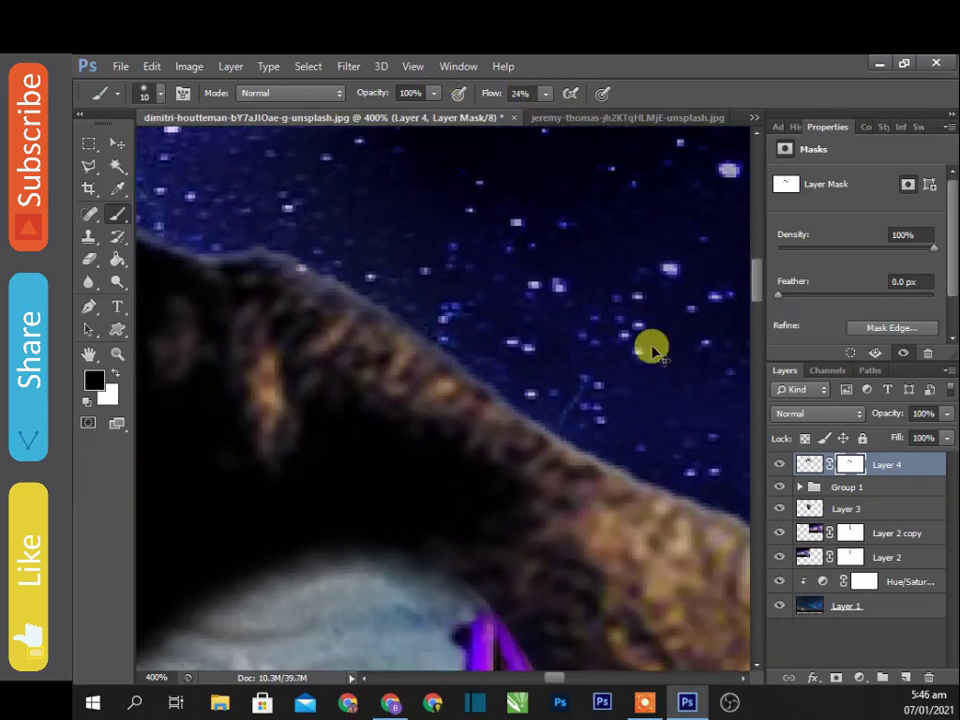
scroll(638, 333, "down", 2)
scroll(653, 343, "up", 1)
mouse_move(493, 622)
left_mouse_down()
mouse_move(546, 160)
mouse_move(489, 257)
left_mouse_up()
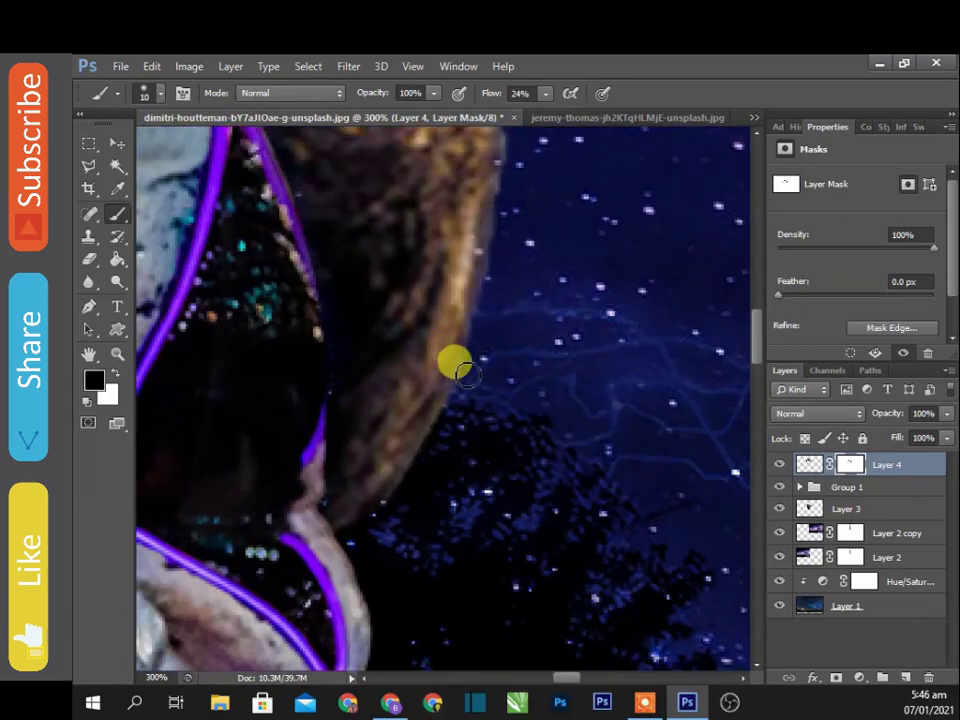
scroll(571, 291, "down", 3)
scroll(571, 291, "down", 1)
left_click(859, 678)
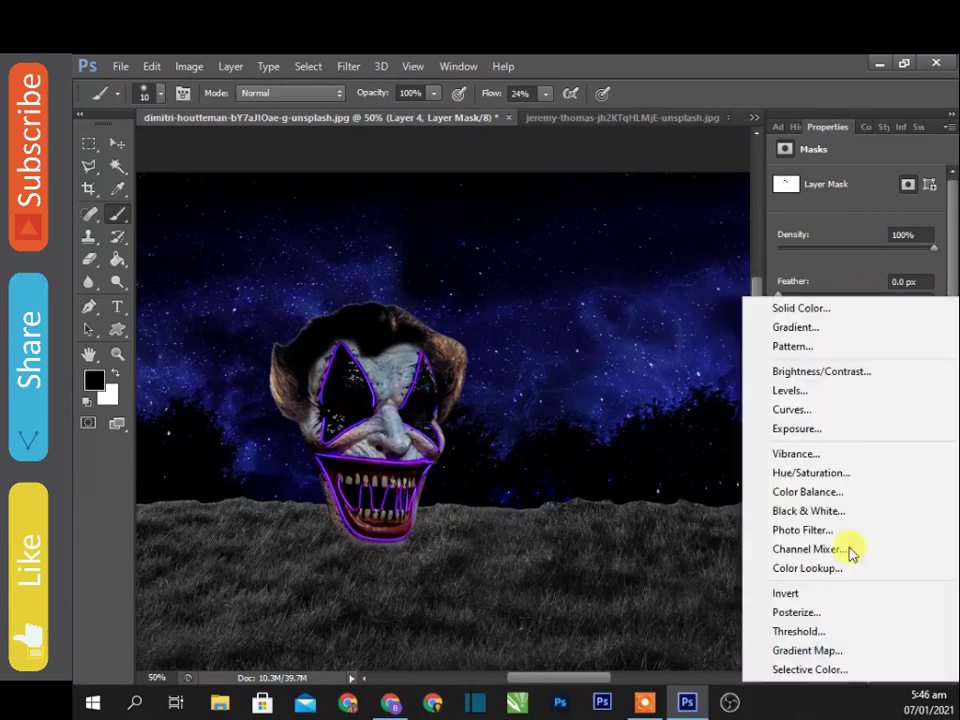
Add a Hue/Saturation layer clipped to Layer 4 with Hue +180 and Lightness -36.
left_click(842, 472)
left_click(834, 316)
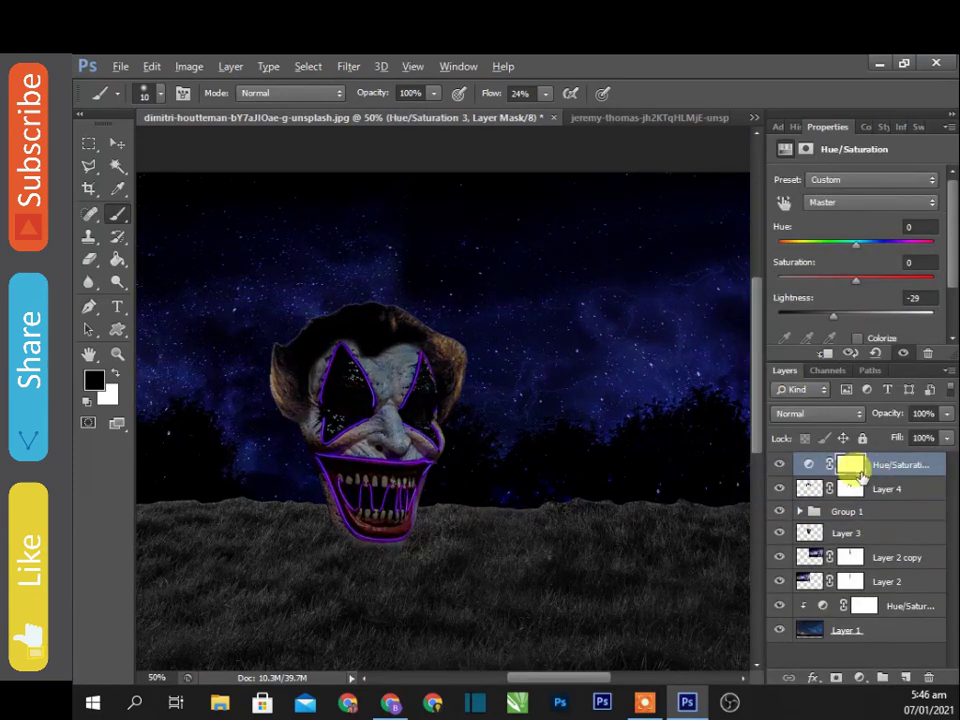
left_click(826, 354)
left_click_drag(888, 243, 904, 250)
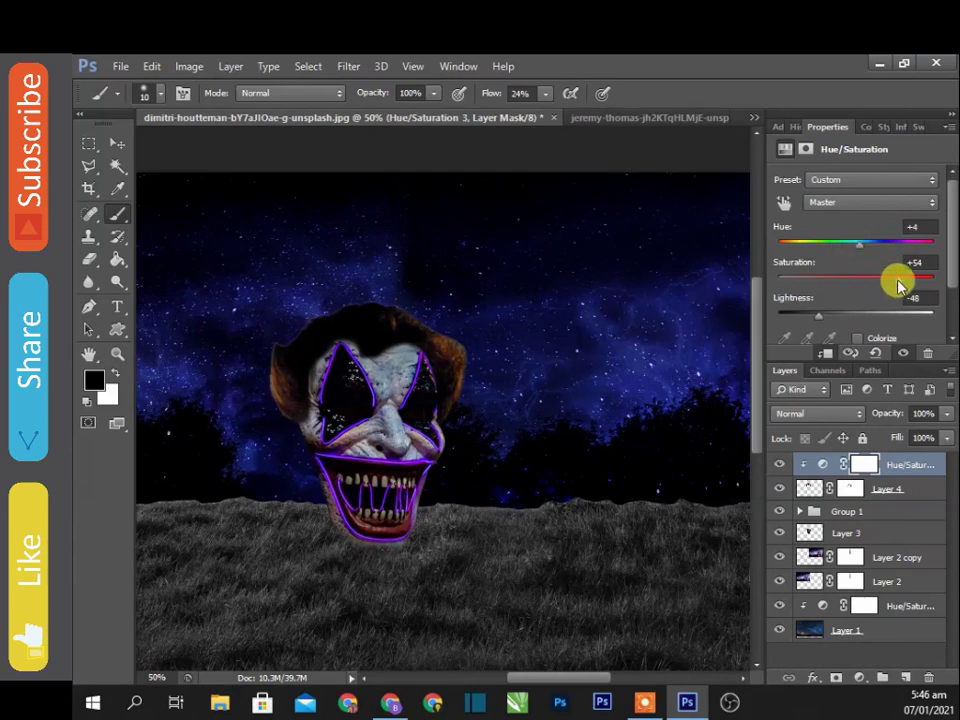
scroll(860, 252, "down", 1)
left_click_drag(858, 222, 900, 230)
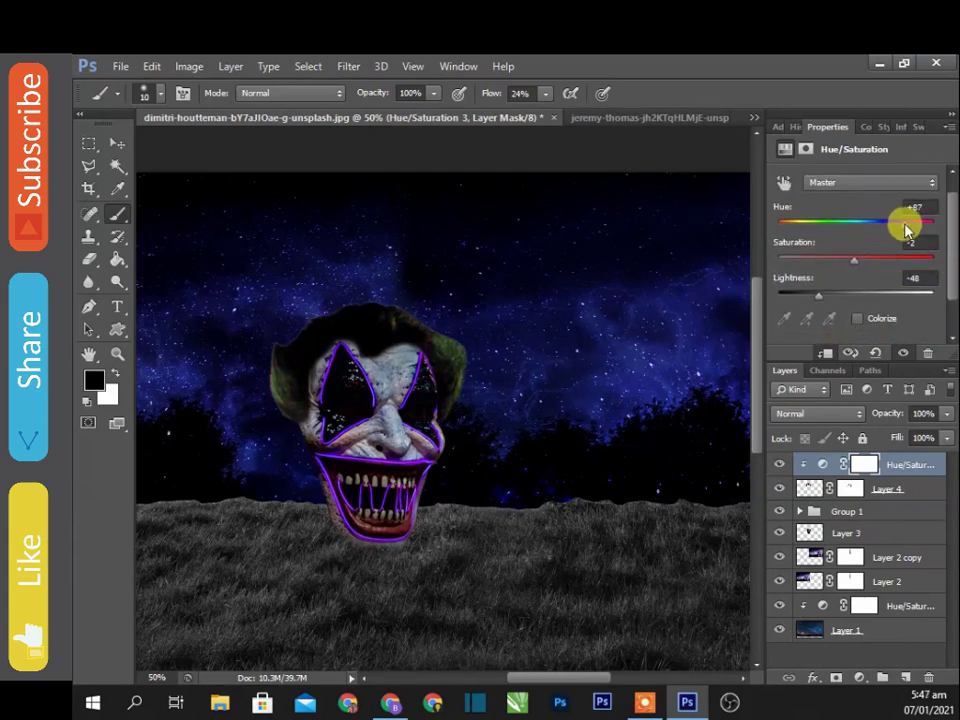
left_click_drag(812, 302, 828, 296)
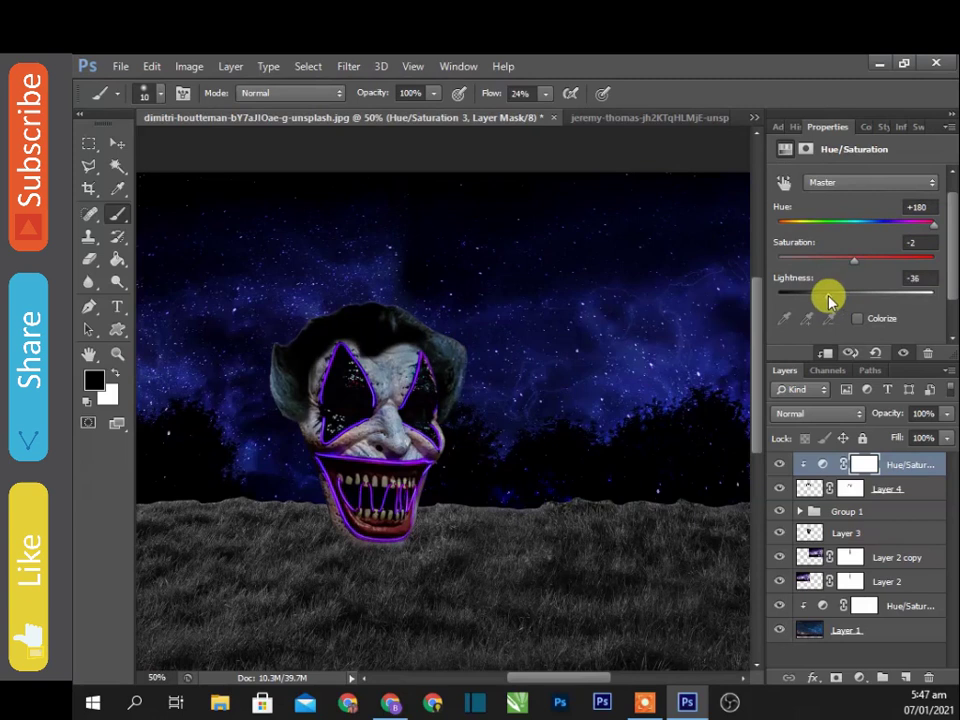
key("ctrl+minus")
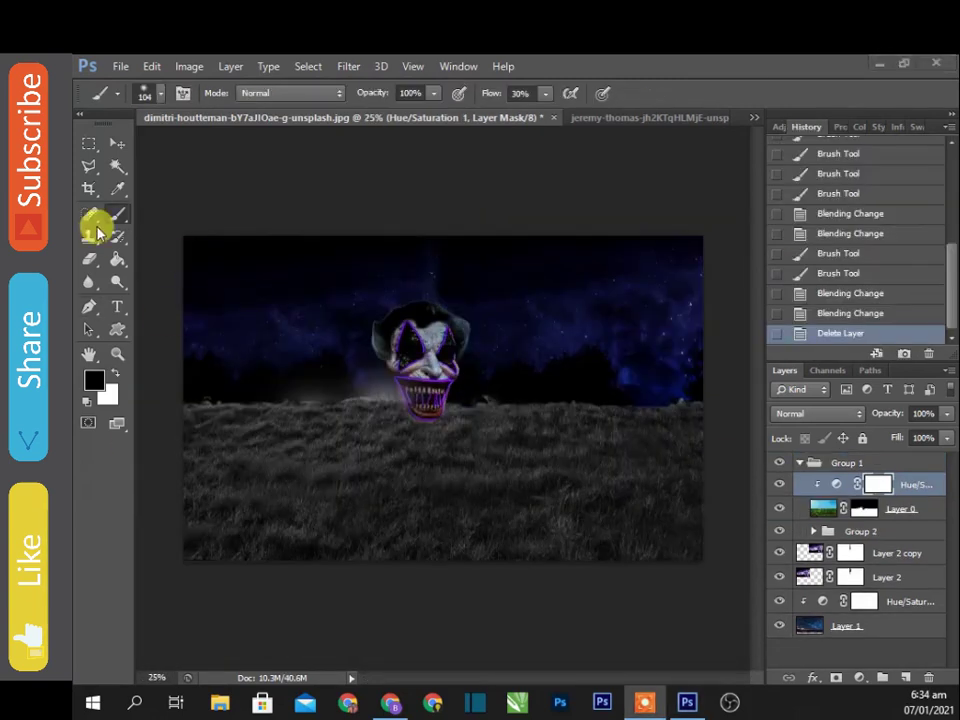
Set the Layer 2 copy and Layer 2 sky layers to Screen blend mode.
left_click(776, 553)
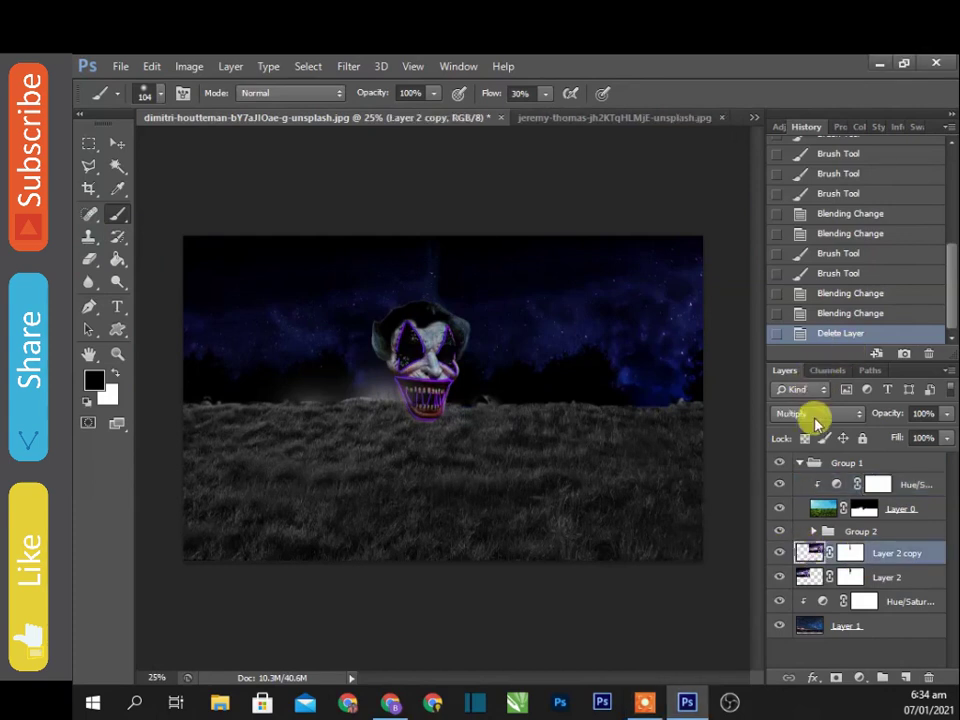
left_click(815, 423)
left_click(814, 200)
left_click(815, 577)
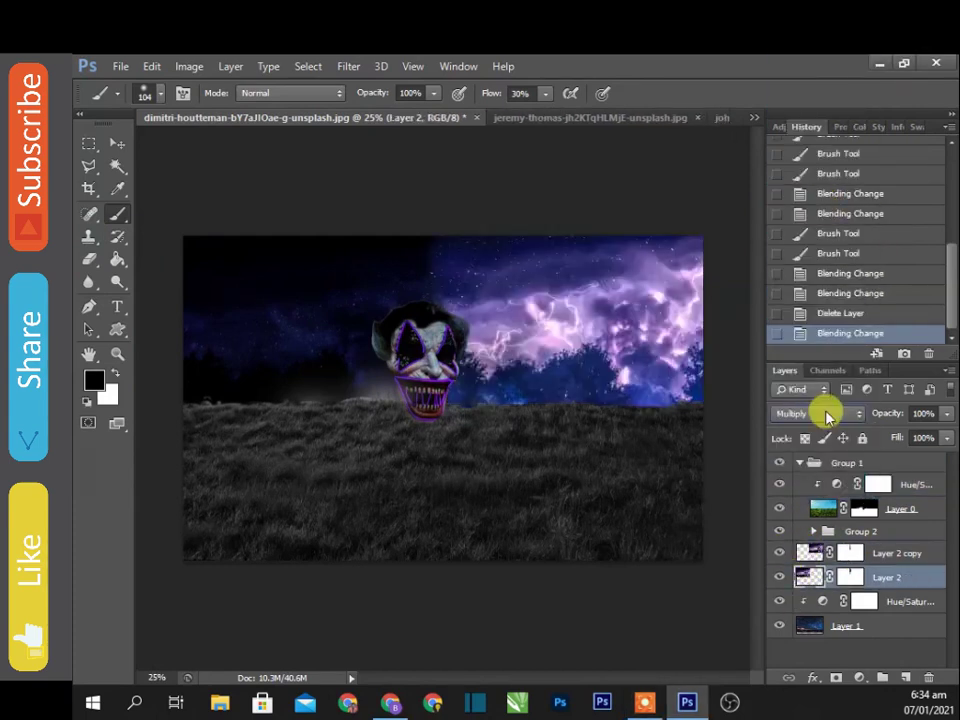
left_click(826, 417)
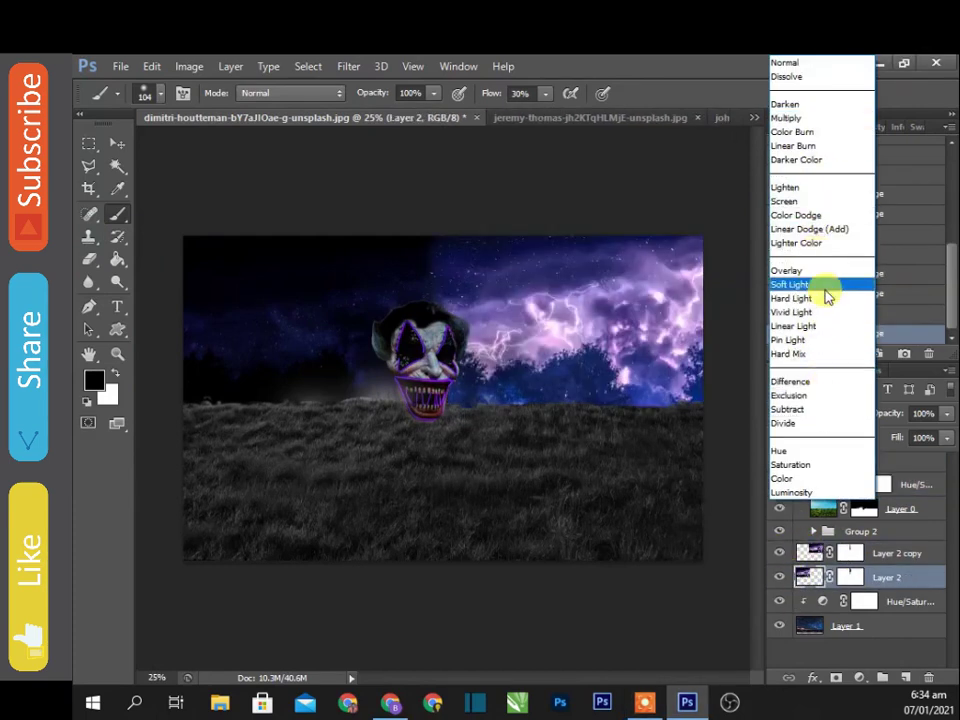
left_click(784, 201)
scroll(428, 418, "up", 1)
scroll(428, 428, "up", 1)
key("p")
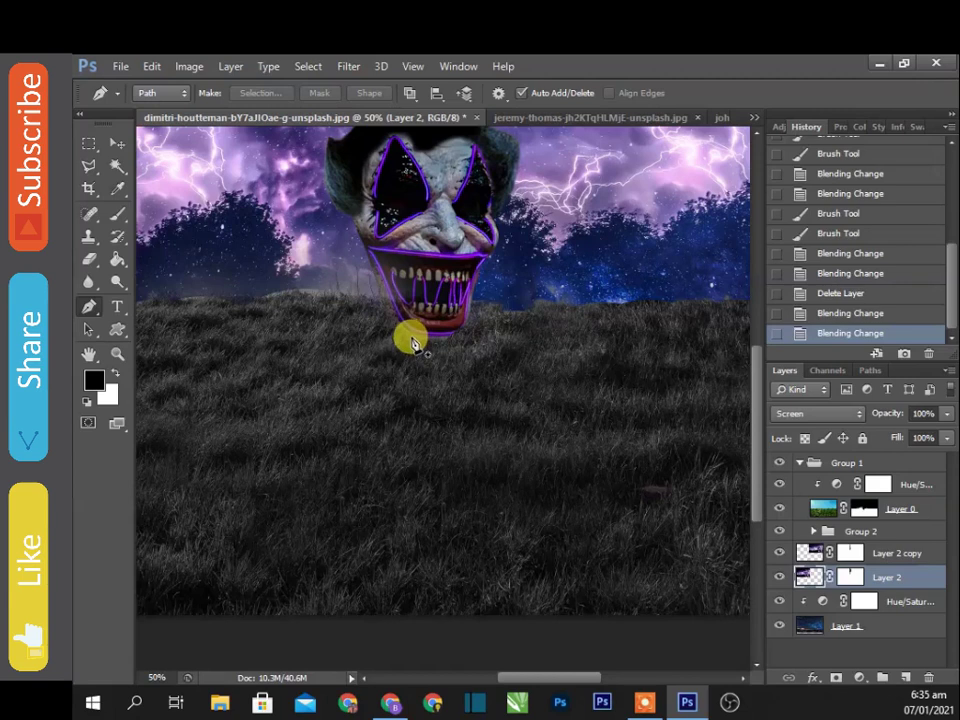
Draw a first road path from below the face to the bottom, then undo it.
left_click(411, 339)
left_click_drag(414, 455, 388, 488)
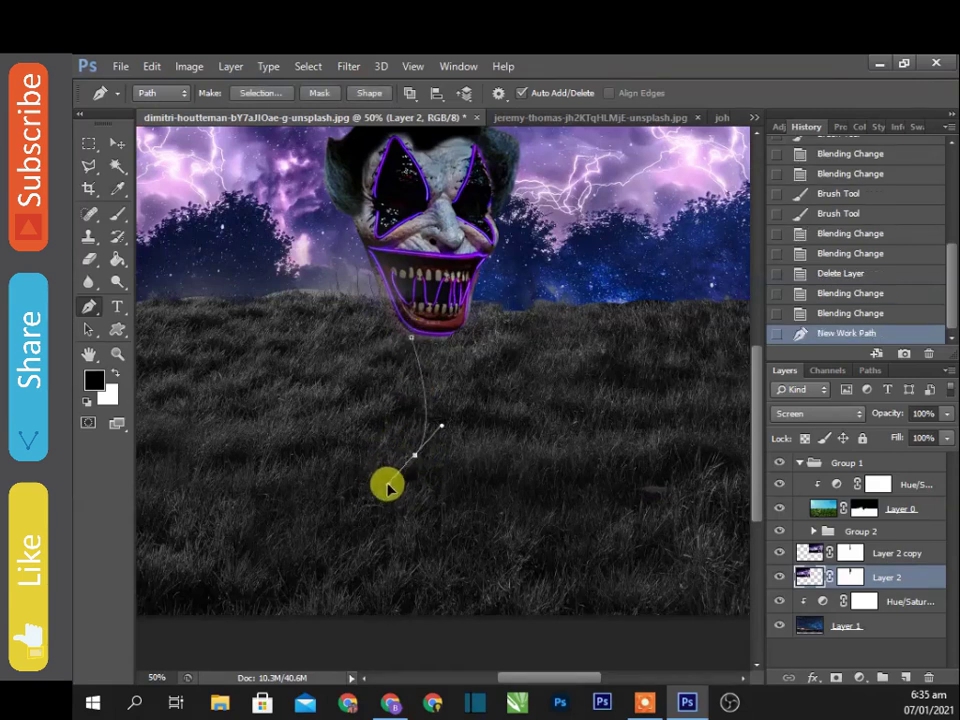
left_click(370, 620)
left_click(474, 619)
left_click_drag(505, 465, 530, 437)
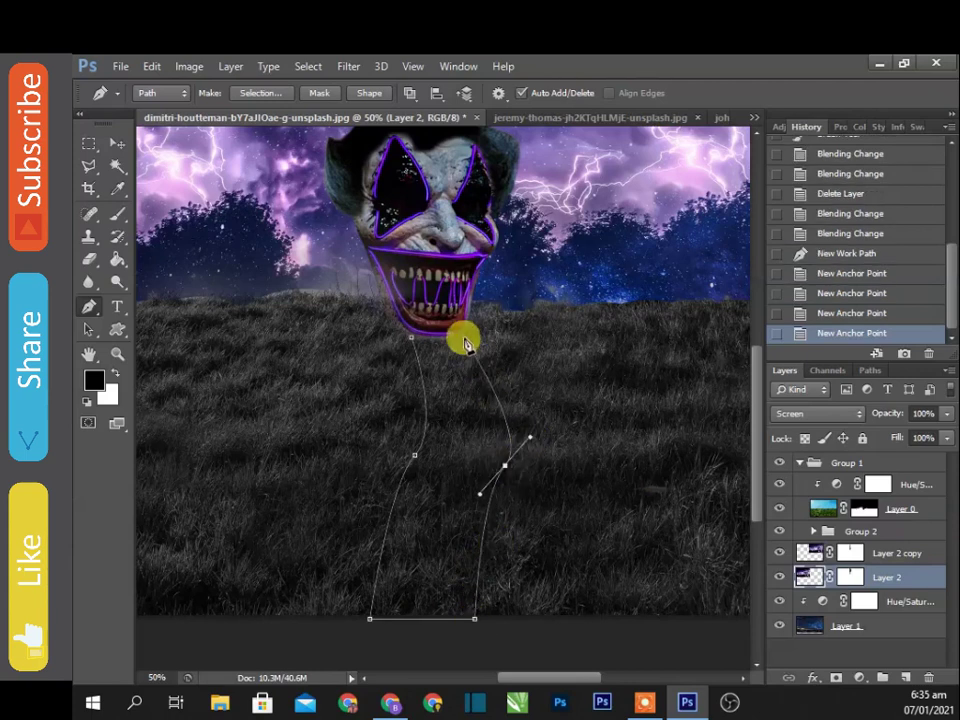
left_click(411, 337)
mouse_move(818, 336)
left_mouse_down()
mouse_move(853, 251)
mouse_move(846, 213)
left_mouse_up()
left_click_drag(343, 617, 218, 627)
key("ctrl+z")
Redraw the road outline with a straight bottom edge, closing it at the mouth.
left_click_drag(340, 415, 253, 457)
left_click_drag(403, 575, 481, 575)
left_click(494, 575)
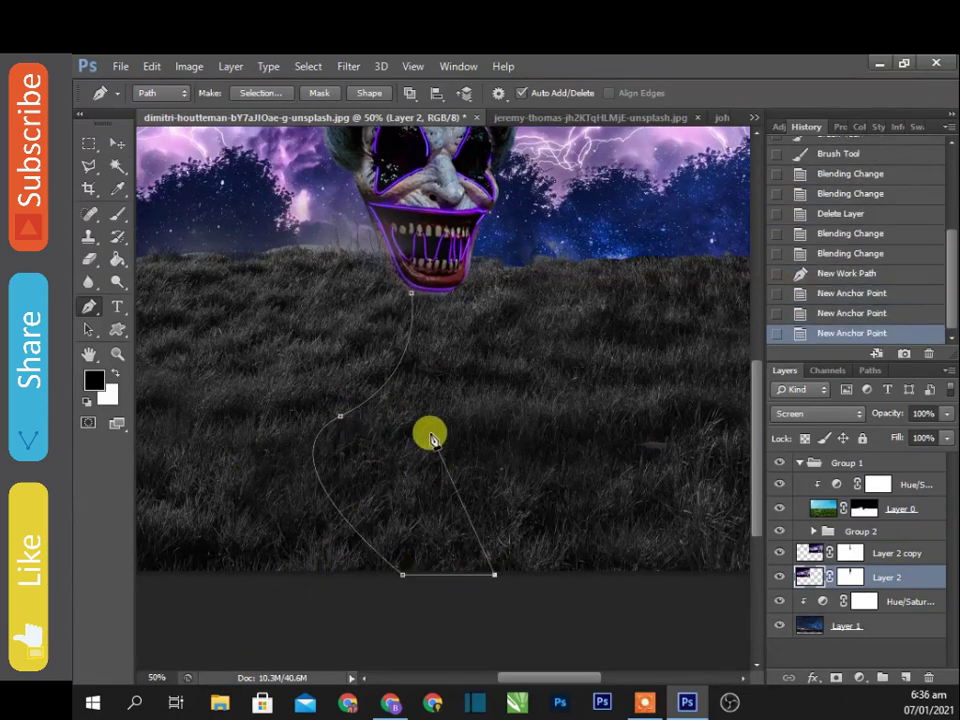
left_click_drag(433, 422, 480, 369)
left_click_drag(456, 291, 426, 285)
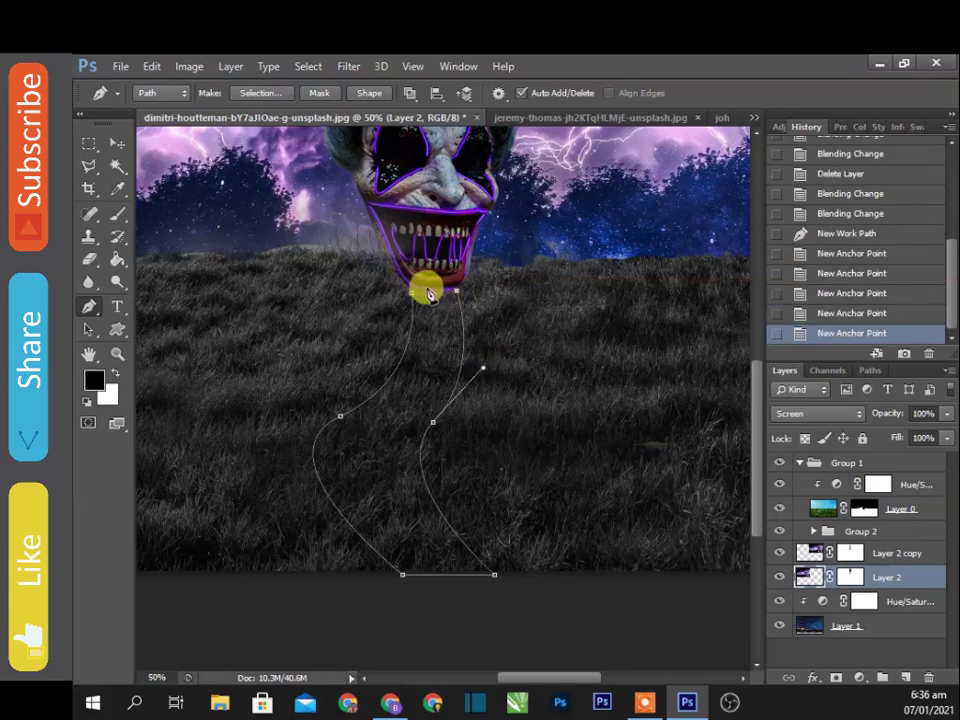
left_click(420, 304)
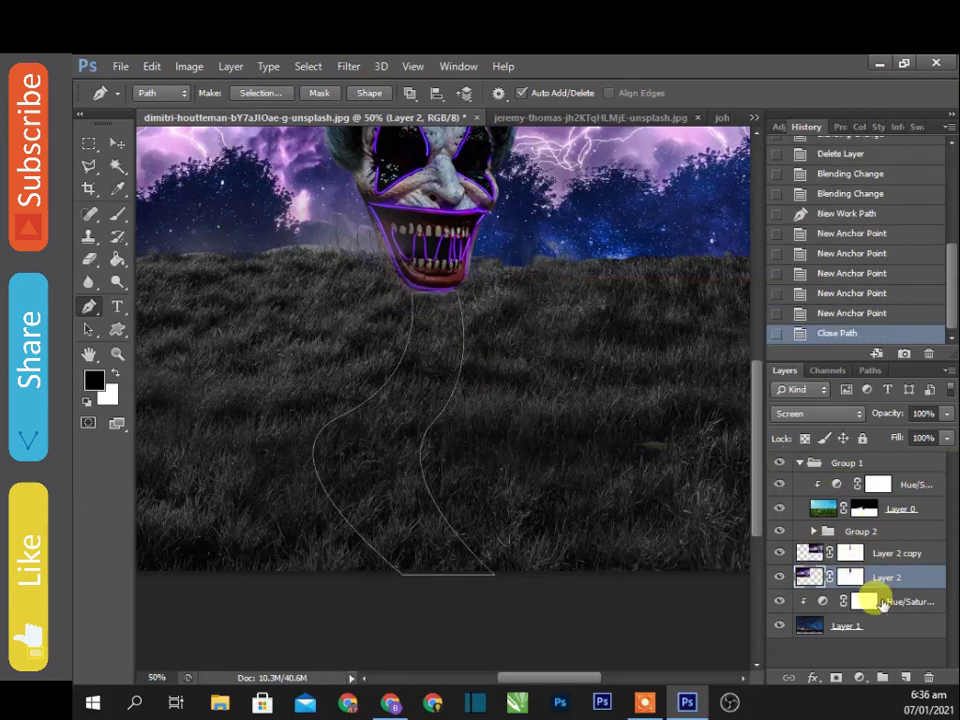
Create a grey Solid Color fill layer, Color Fill 1, from the road path.
left_click(799, 463)
left_click(800, 464)
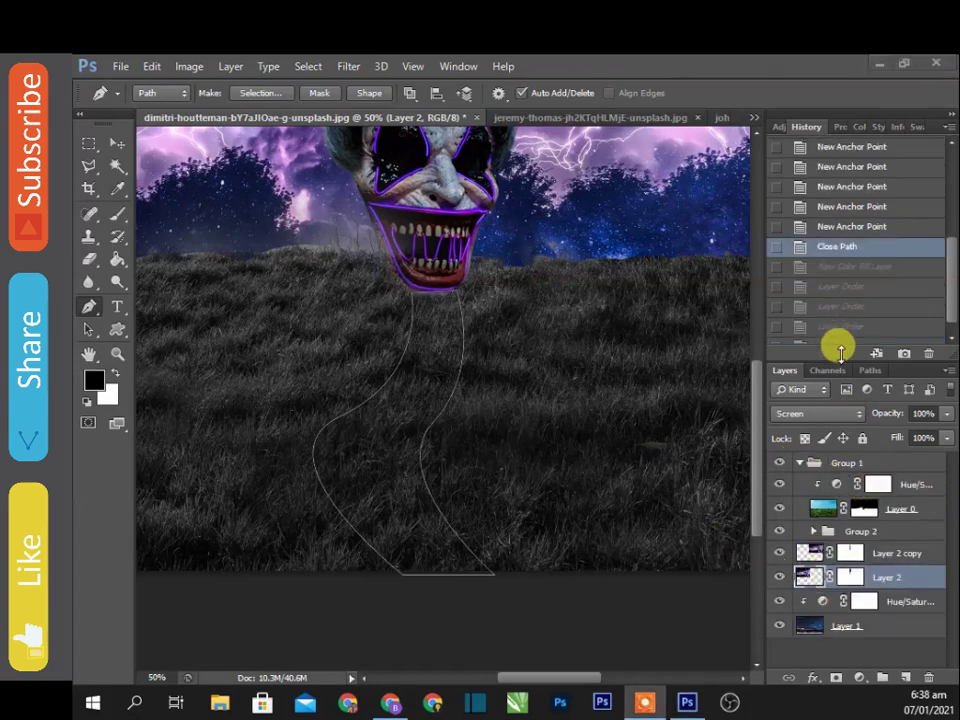
left_click(855, 675)
left_click(765, 285)
type("1")
key("Tab")
type("111")
key("Return")
Move Color Fill 1 above the grass group and reconfirm its colour.
left_click_drag(848, 582, 897, 458)
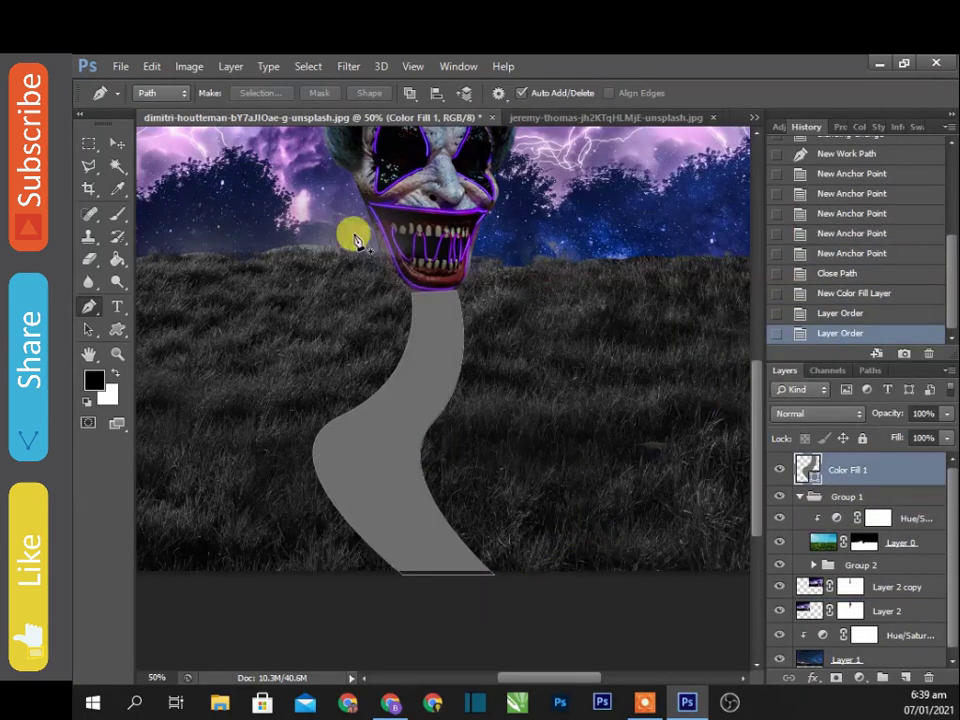
double_click(807, 466)
left_click(936, 157)
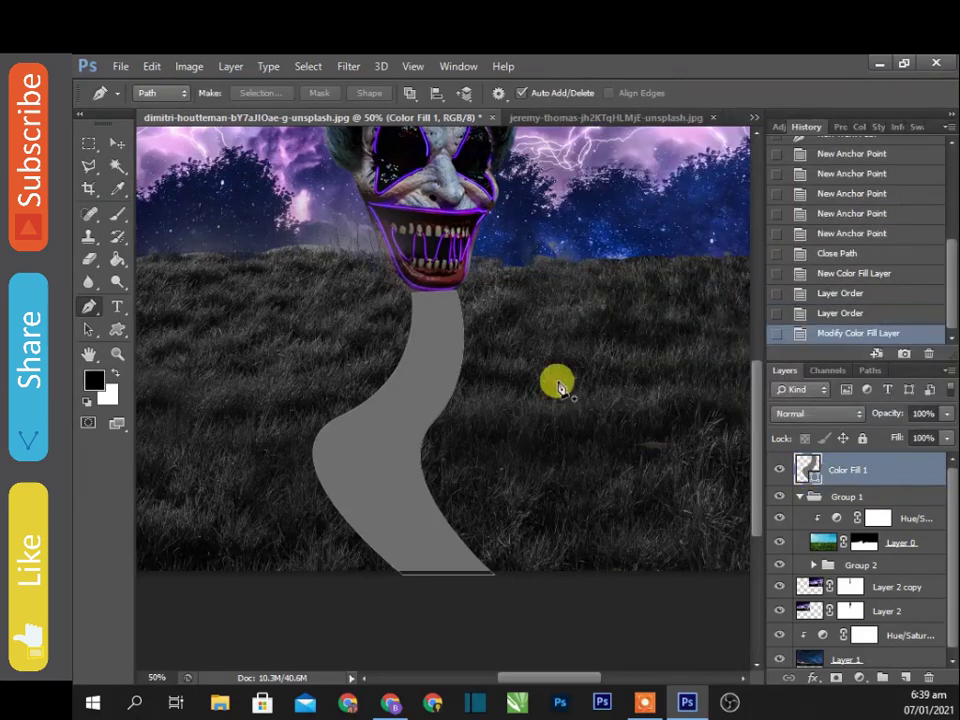
Add a Hue/Saturation layer at -61 lightness with an inverted mask, using a 14 px brush.
left_click(859, 678)
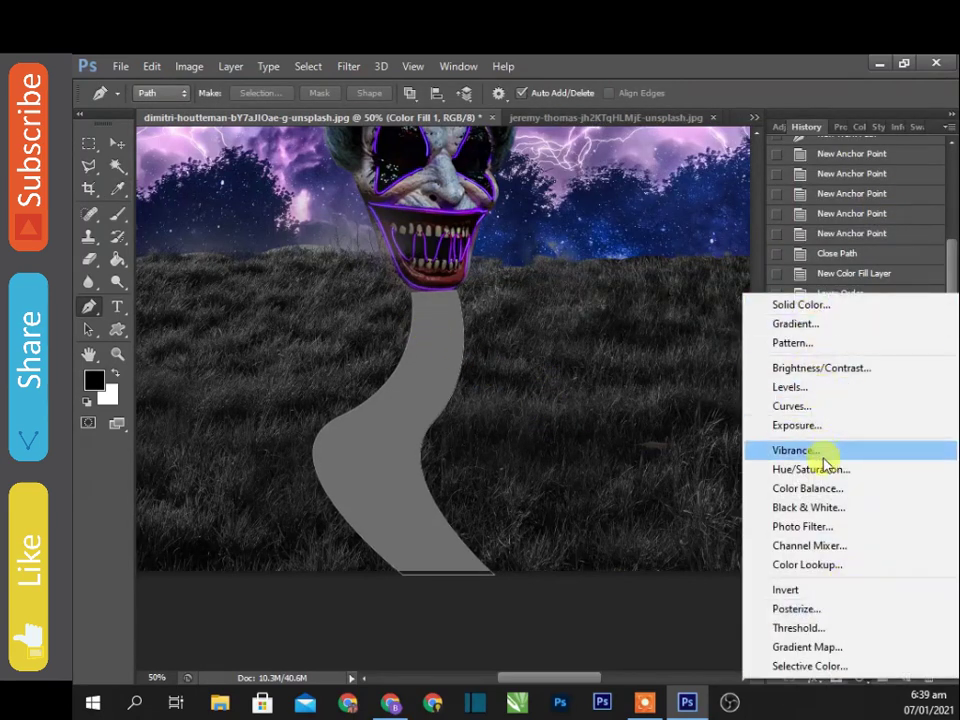
left_click(806, 467)
left_click_drag(856, 316, 809, 316)
key("ctrl+i")
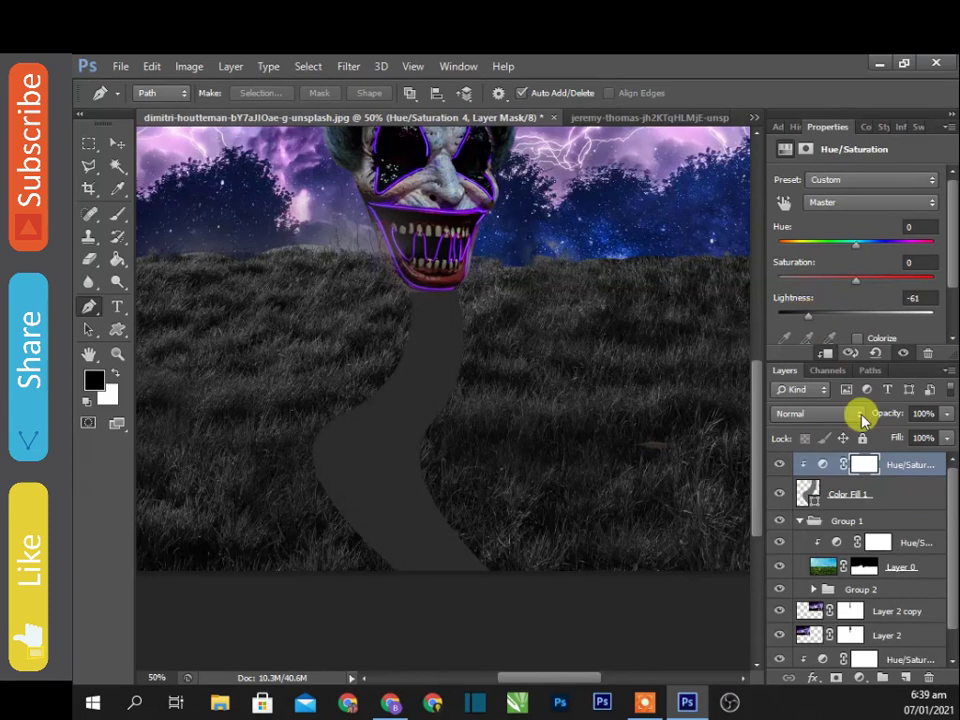
key("b")
right_click(431, 437)
type("14")
key("Return")
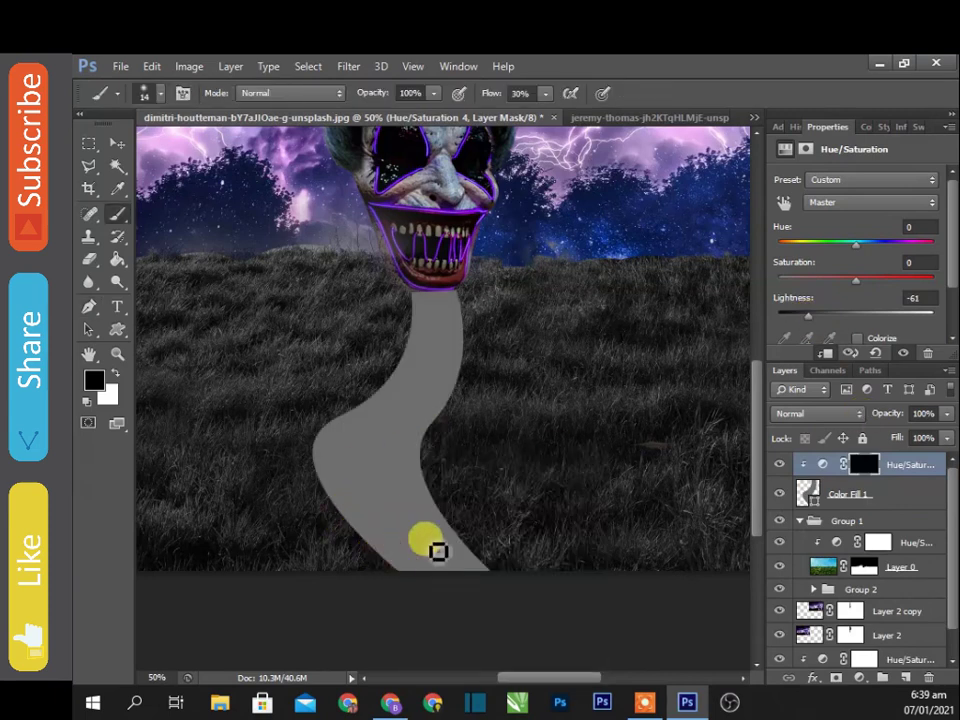
Paint three dark stripes across the road in white at 100% flow.
key("x")
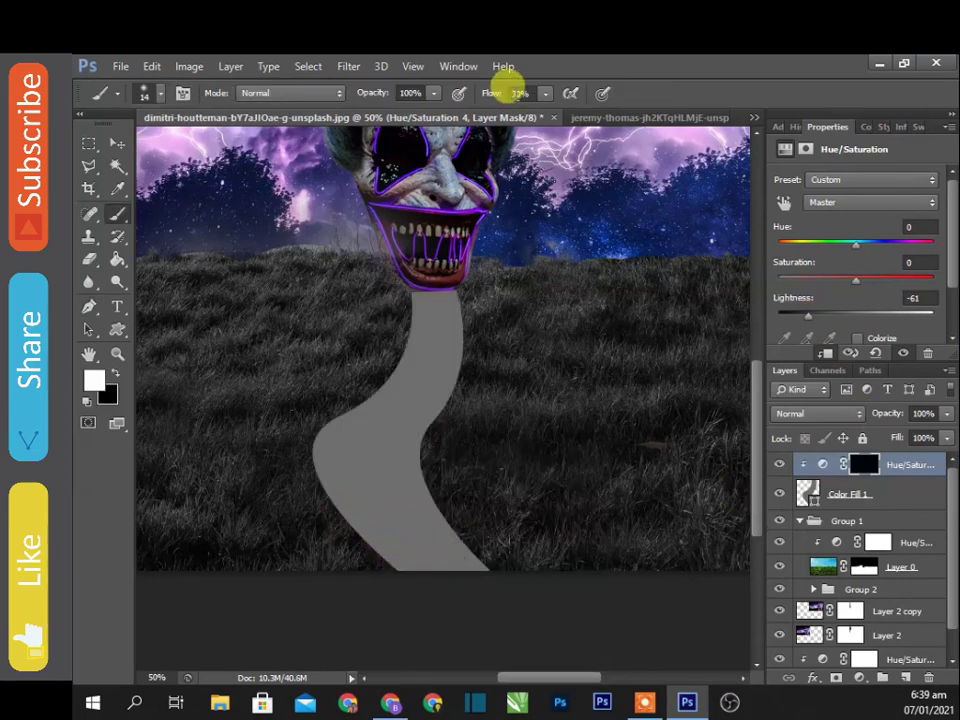
left_click(515, 93)
type("100")
key("Return")
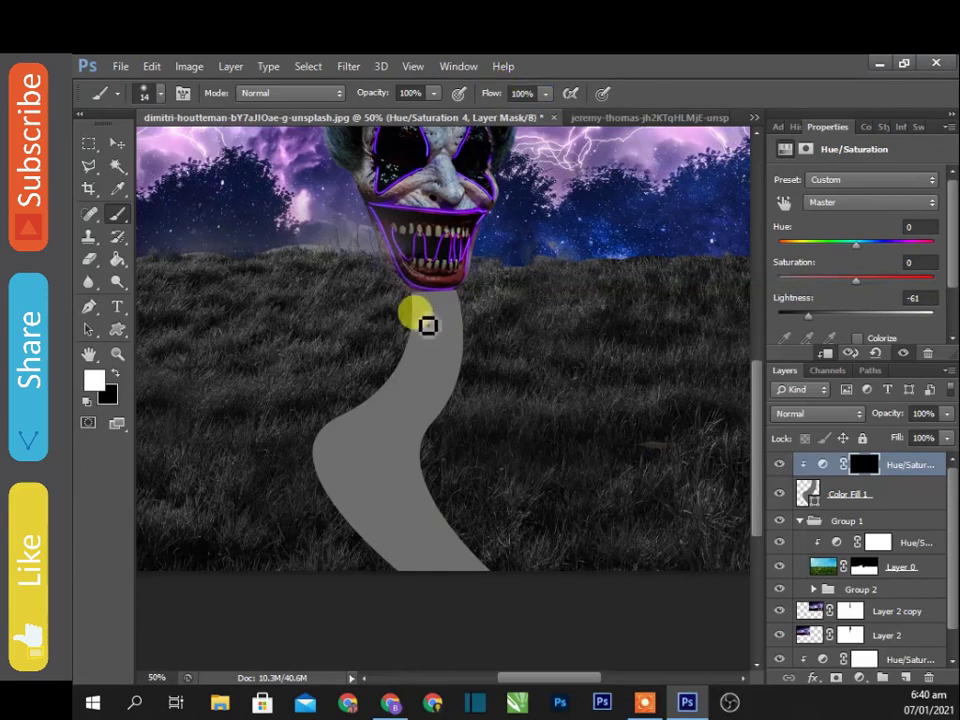
mouse_move(471, 347)
left_mouse_down()
mouse_move(422, 347)
mouse_move(396, 368)
mouse_move(362, 430)
left_mouse_up()
left_click_drag(426, 464, 316, 452)
mouse_move(431, 490)
left_mouse_down()
mouse_move(326, 481)
mouse_move(345, 516)
mouse_move(461, 540)
left_mouse_up()
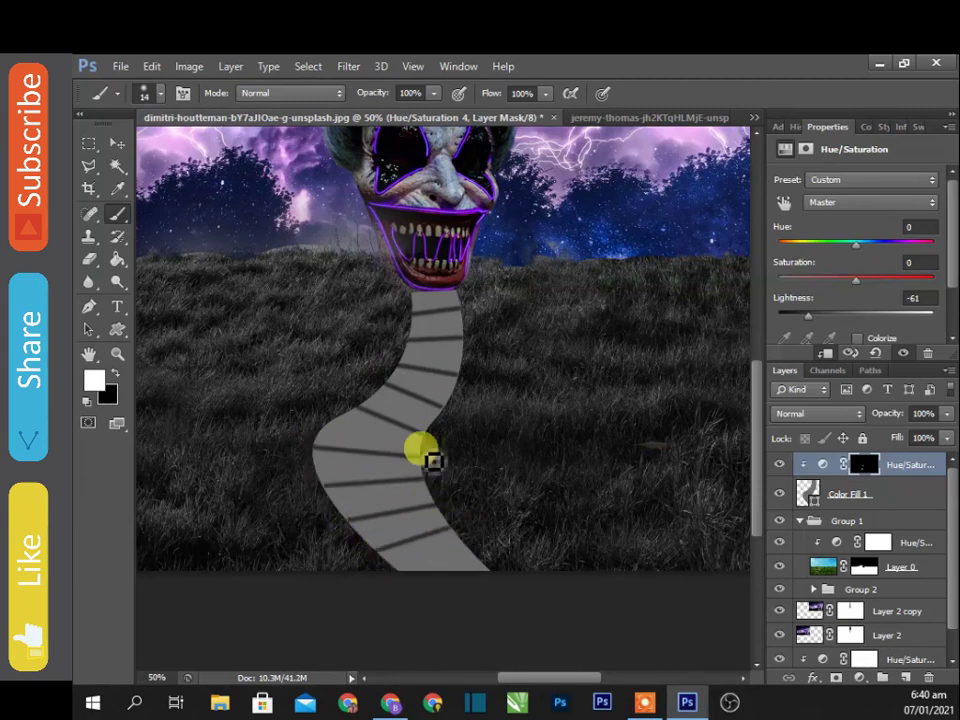
key("shift+3")
Set a 135 px soft brush for shading the road edges.
right_click(457, 332)
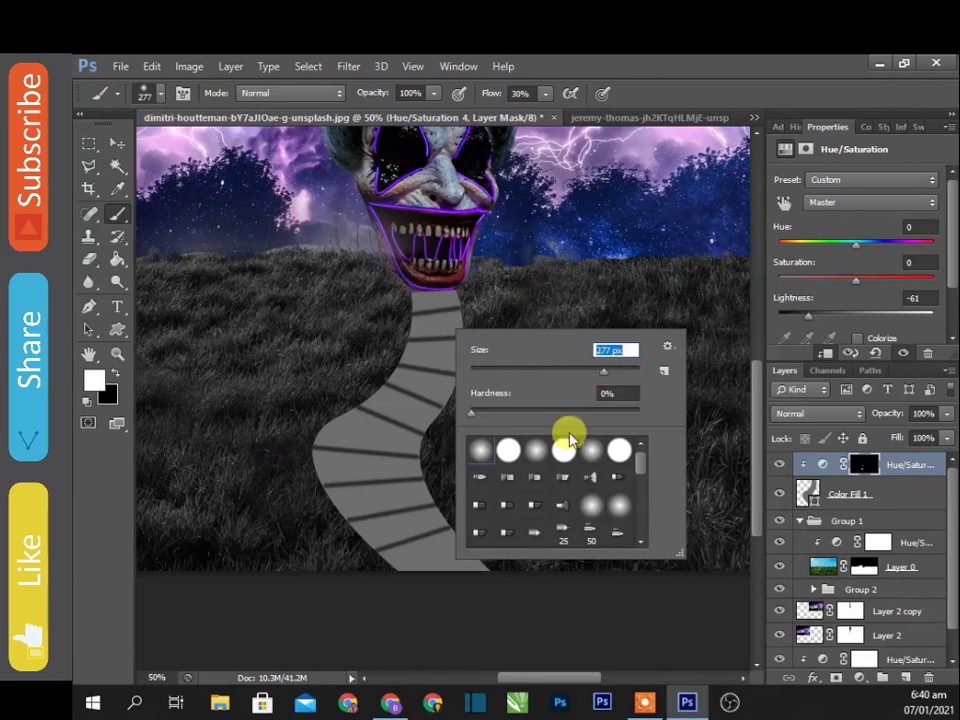
key("Return")
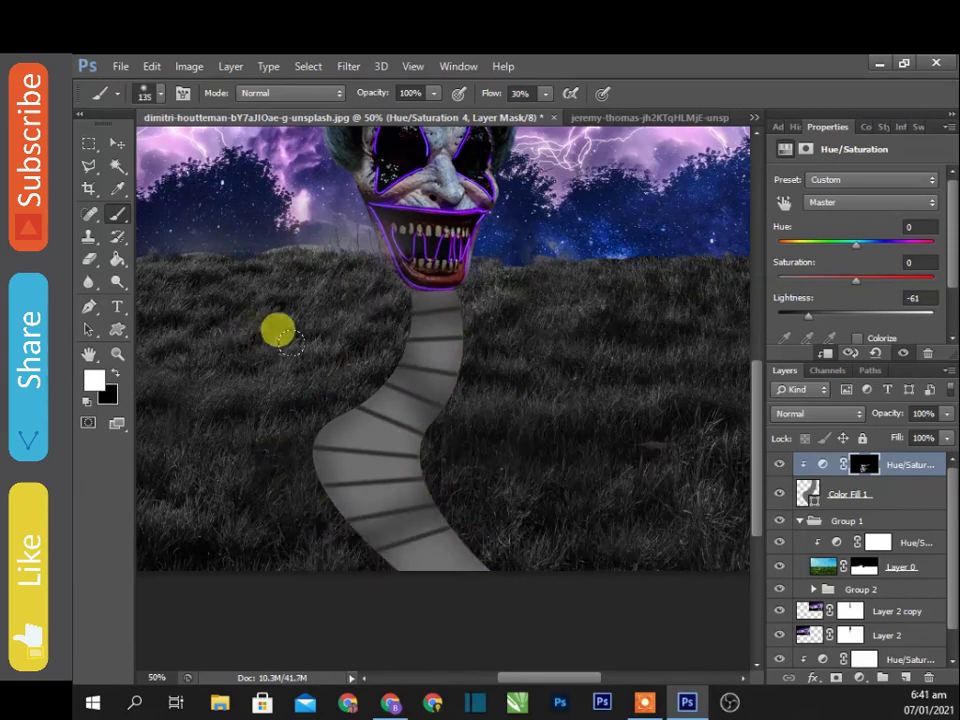
key("ctrl+minus")
scroll(840, 580, "down", 1)
Toggle the starry sky layer's visibility and target the grass layer's mask.
left_click(775, 655)
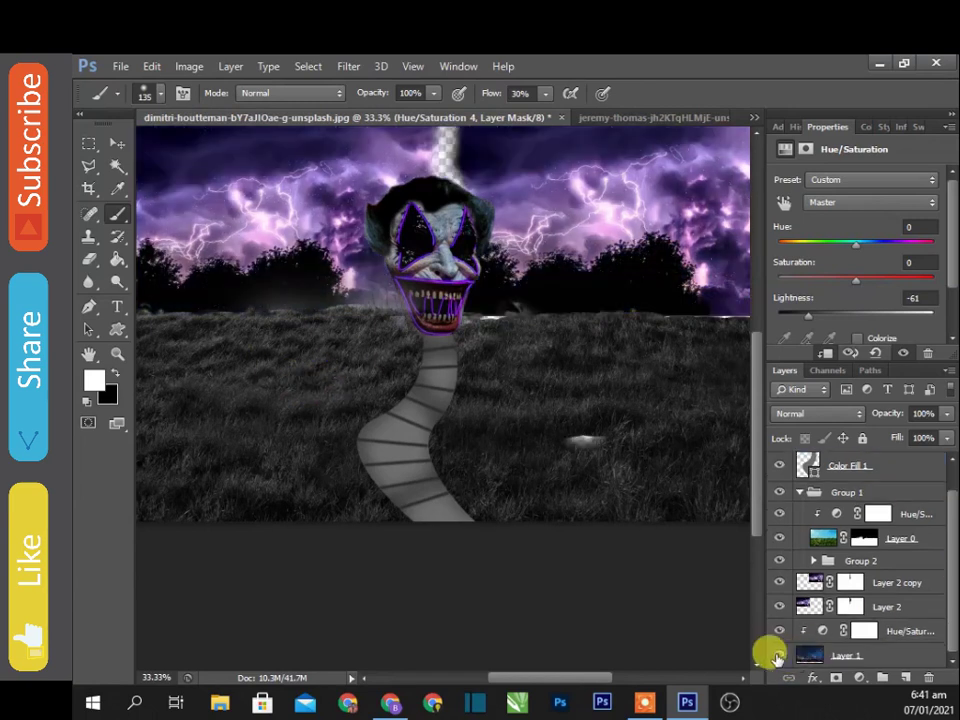
left_click(777, 655)
left_click(777, 655)
left_click(864, 539)
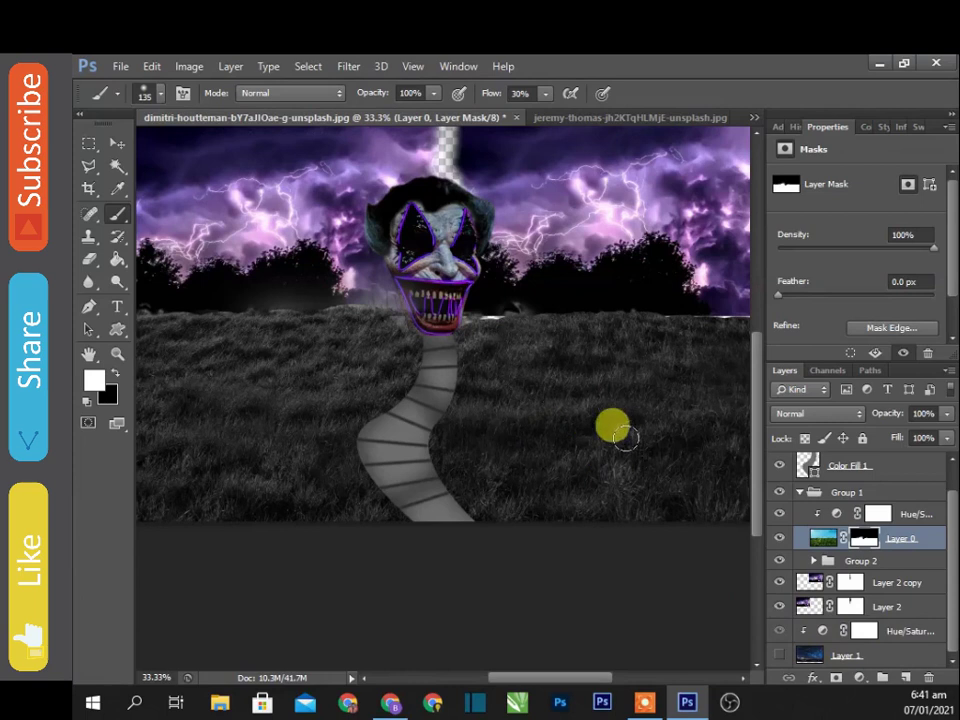
left_click(779, 655)
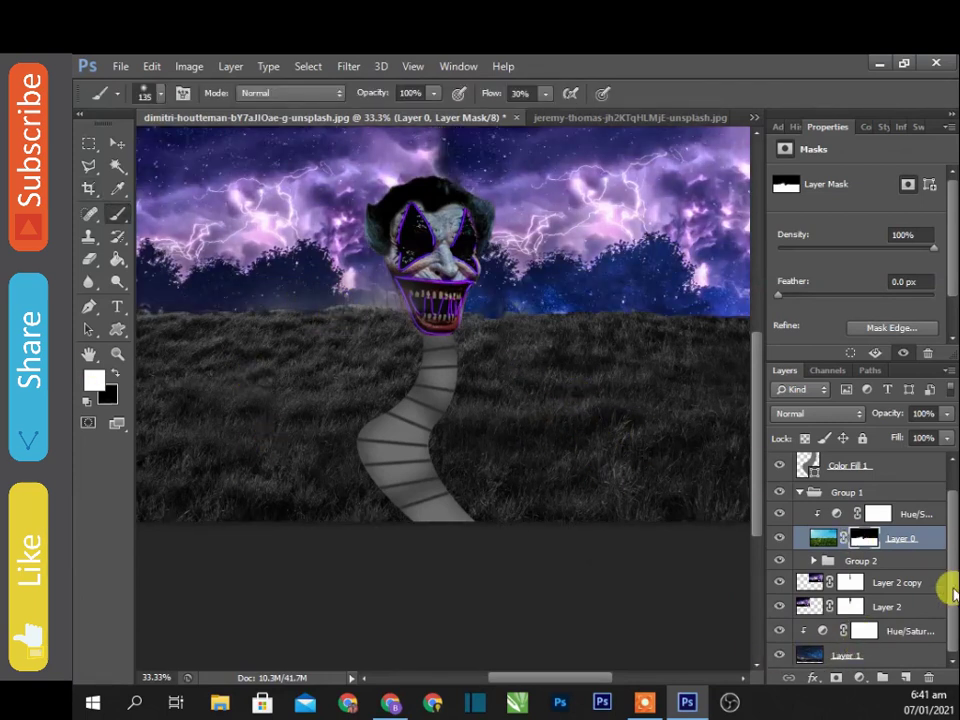
scroll(948, 592, "up", 1)
Resize the brush to 56 px for the grass mask near the chin.
right_click(258, 345)
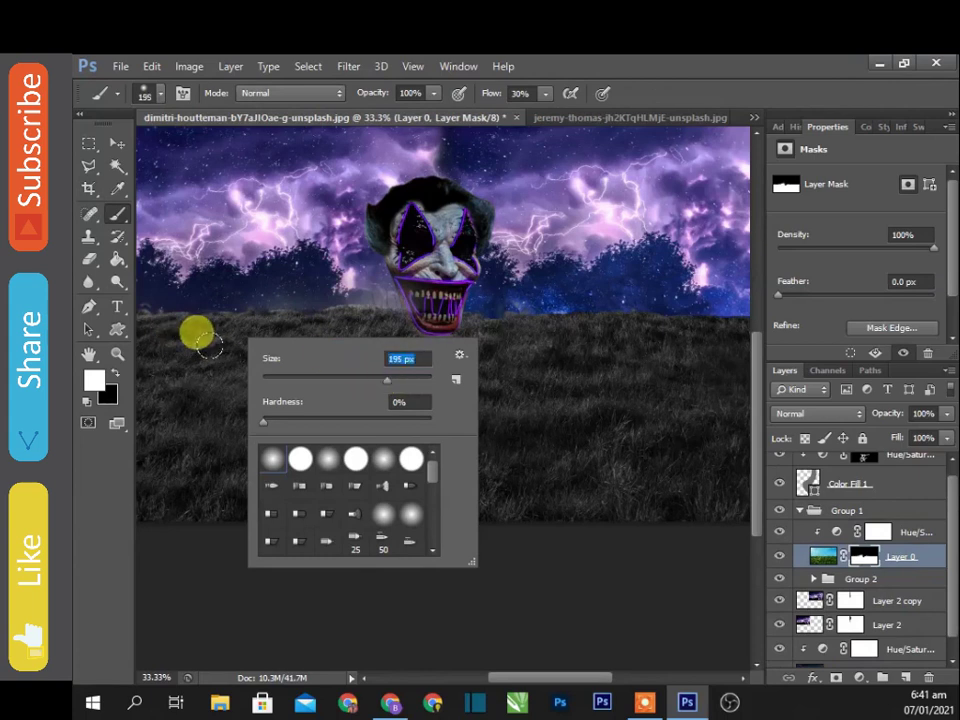
left_click(210, 345)
right_click(461, 346)
left_click_drag(461, 346, 426, 313)
key("Return")
key("Return")
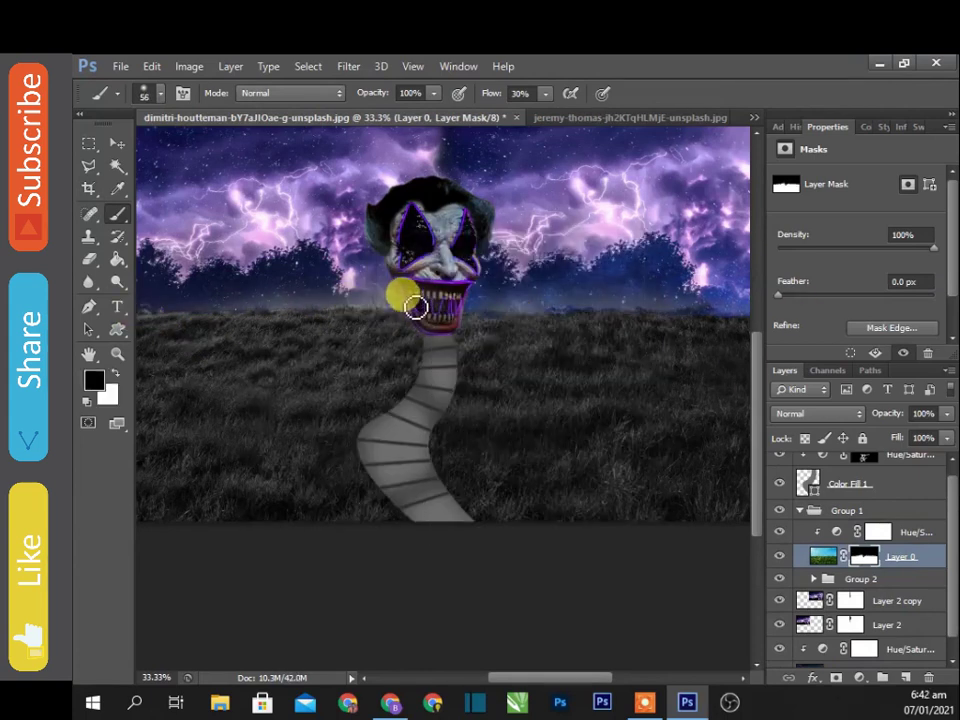
key("ctrl+minus")
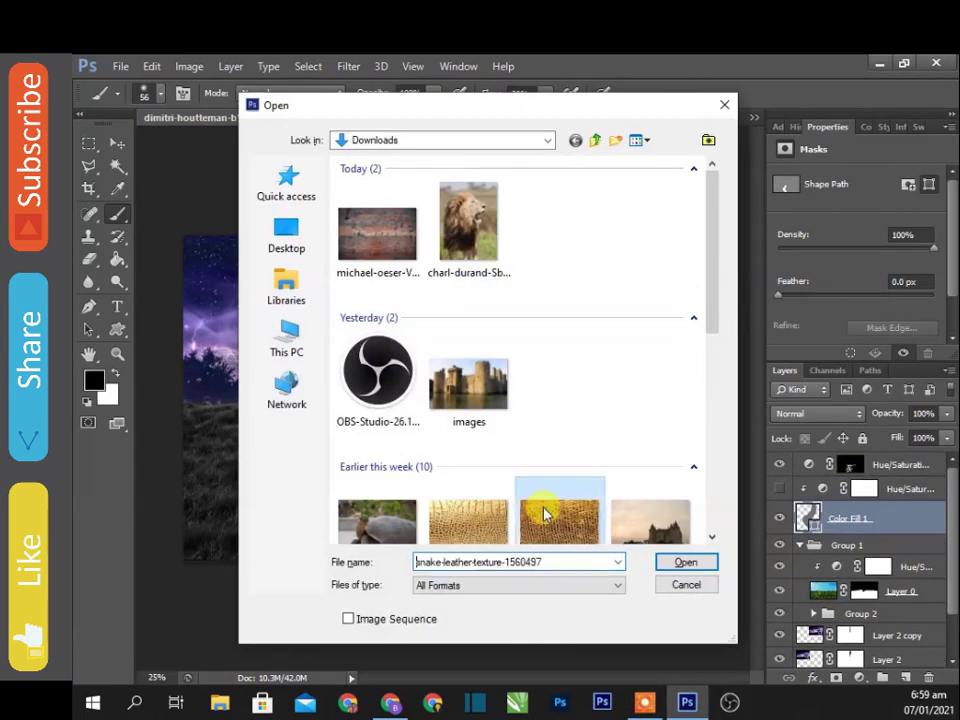
Bring in the snake-skin texture as Layer 5, clipped to Color Fill 1 over the road.
double_click(545, 515)
left_click_drag(499, 439, 621, 261)
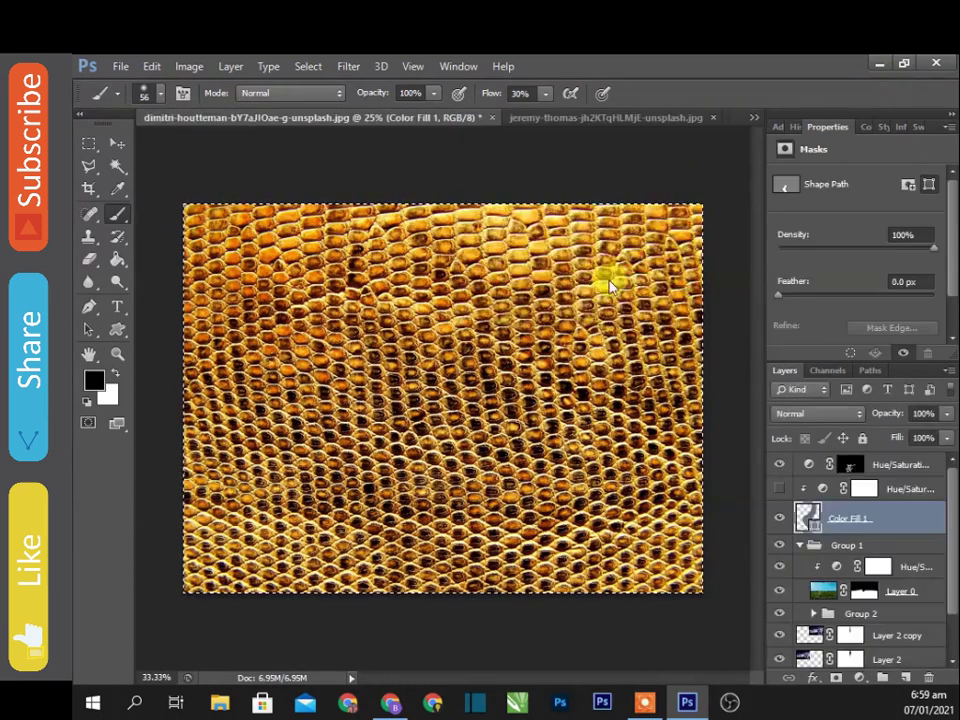
left_click(862, 515, "alt")
key("ctrl+t")
mouse_move(508, 403)
left_mouse_down()
mouse_move(439, 493)
mouse_move(533, 408)
mouse_move(516, 407)
left_mouse_up()
Warp the snake texture to follow the road's curves.
right_click(492, 507)
left_click(467, 317)
left_click_drag(531, 465, 555, 474)
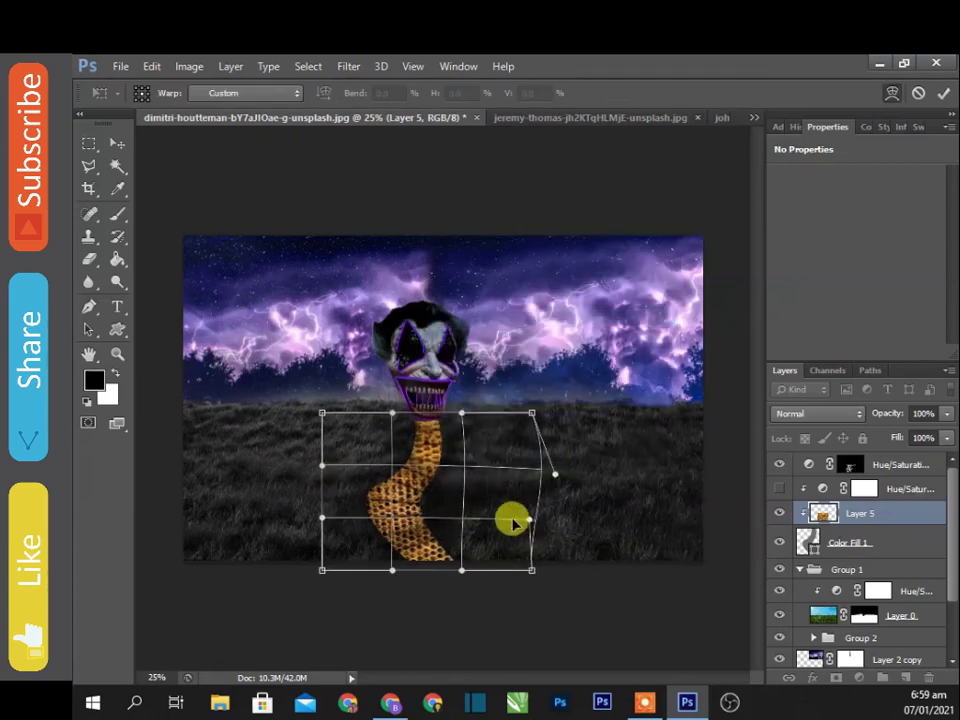
left_click_drag(317, 519, 268, 510)
left_click_drag(386, 482, 369, 444)
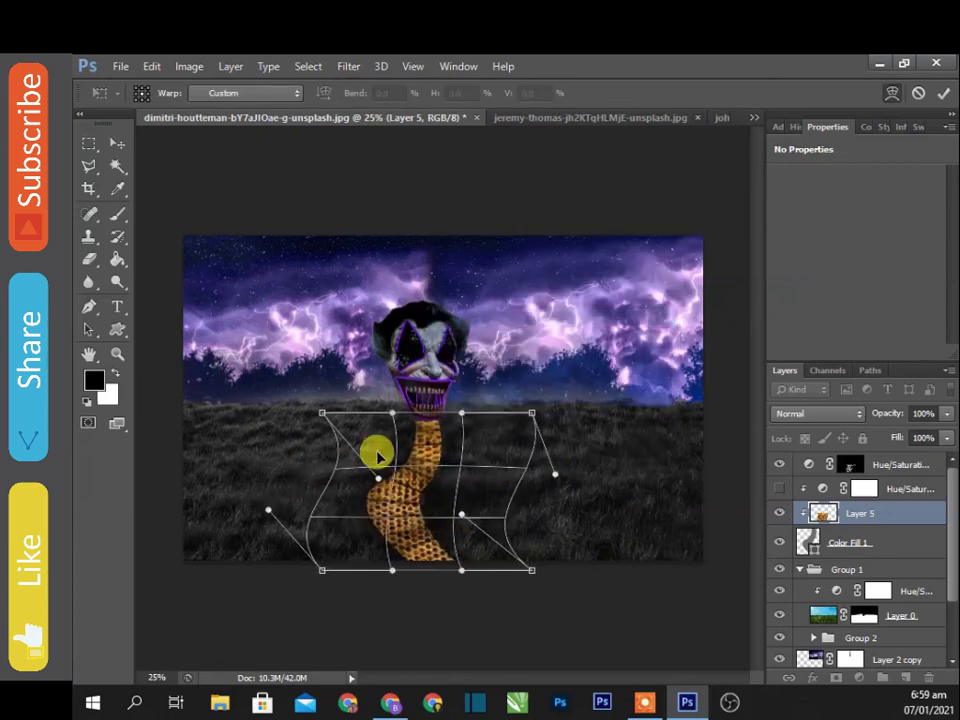
key("Return")
key("b")
left_click(843, 488)
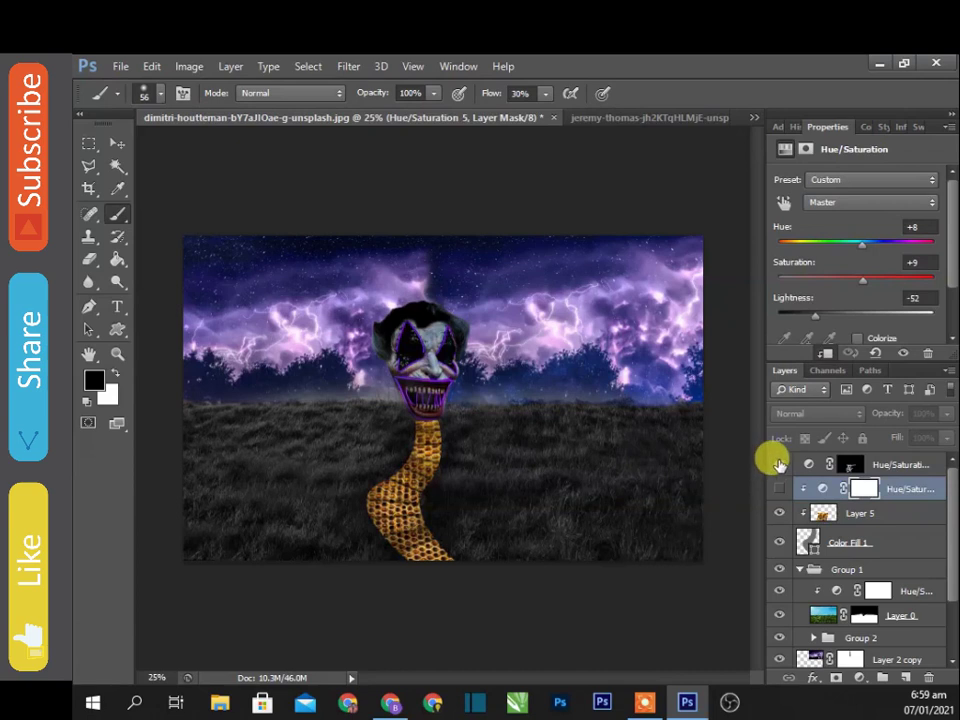
Add a colorized Hue/Saturation adjustment above Layer 0 with a purple hue and saturation 98.
scroll(855, 585, "down", 1)
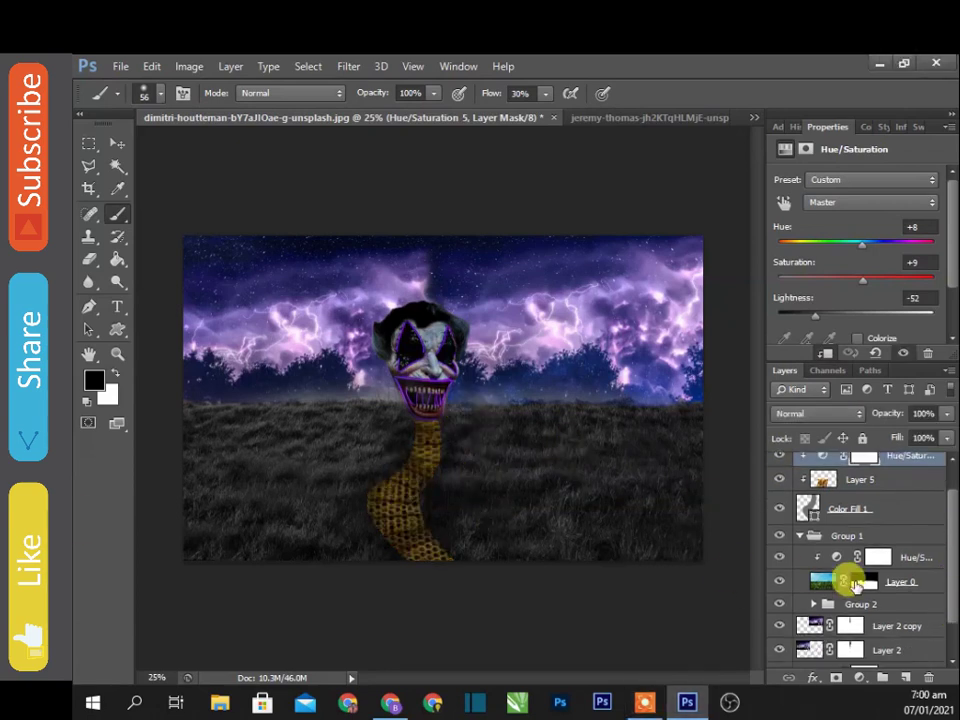
left_click(857, 585)
left_click(859, 677)
left_click(775, 469)
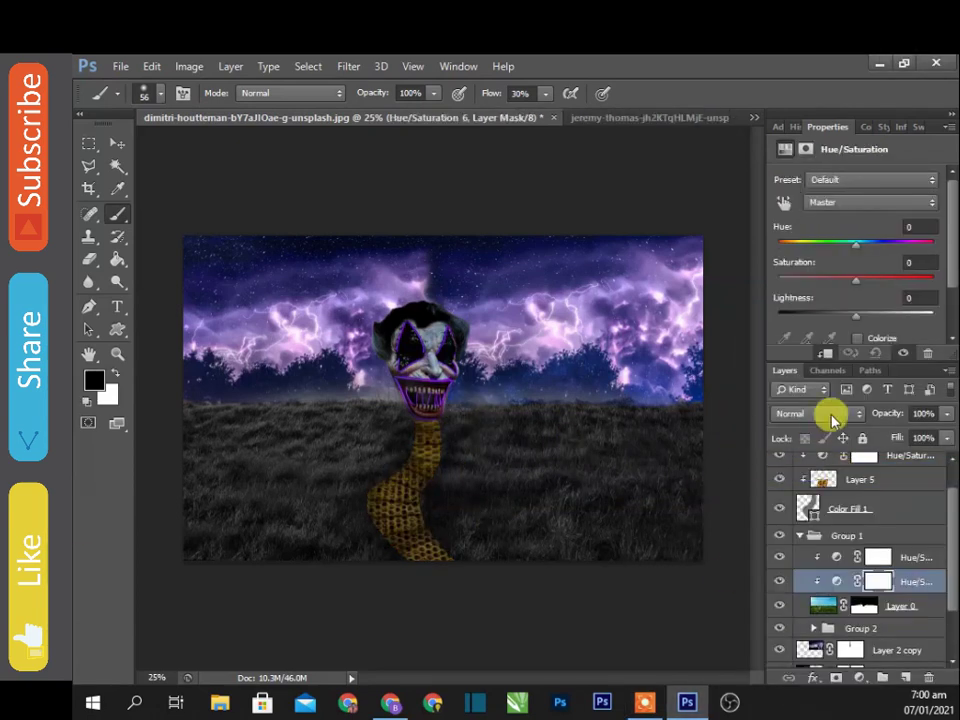
scroll(953, 277, "down", 1)
left_click(880, 288)
mouse_move(855, 266)
left_mouse_down()
mouse_move(905, 266)
mouse_move(841, 268)
left_mouse_up()
left_click_drag(784, 200, 897, 201)
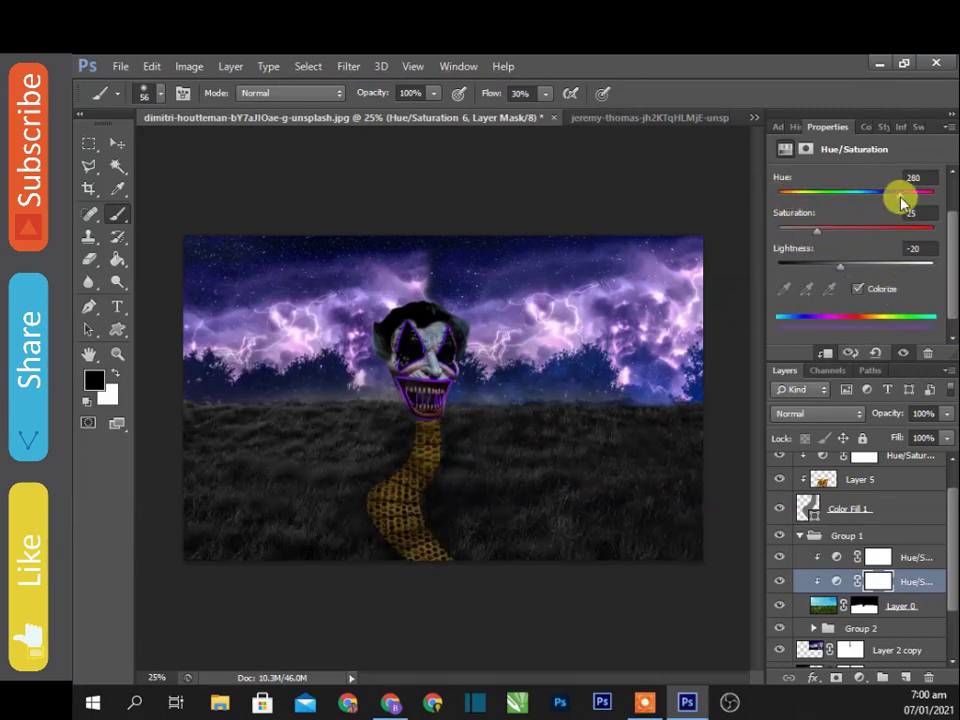
left_click_drag(841, 235, 930, 229)
left_click_drag(842, 266, 833, 265)
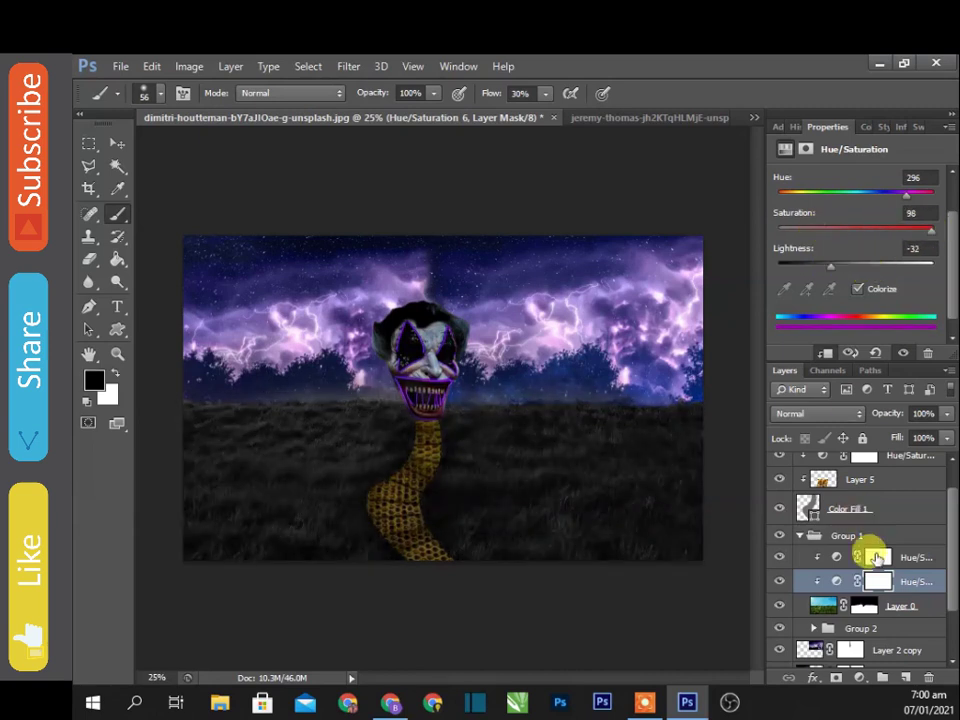
Copy the grayscale adjustment's mask onto the purple adjustment and clip the grayscale adjustment to the grass.
left_click(884, 560)
left_click_drag(858, 585, 862, 557)
left_click(531, 312)
left_click(890, 585)
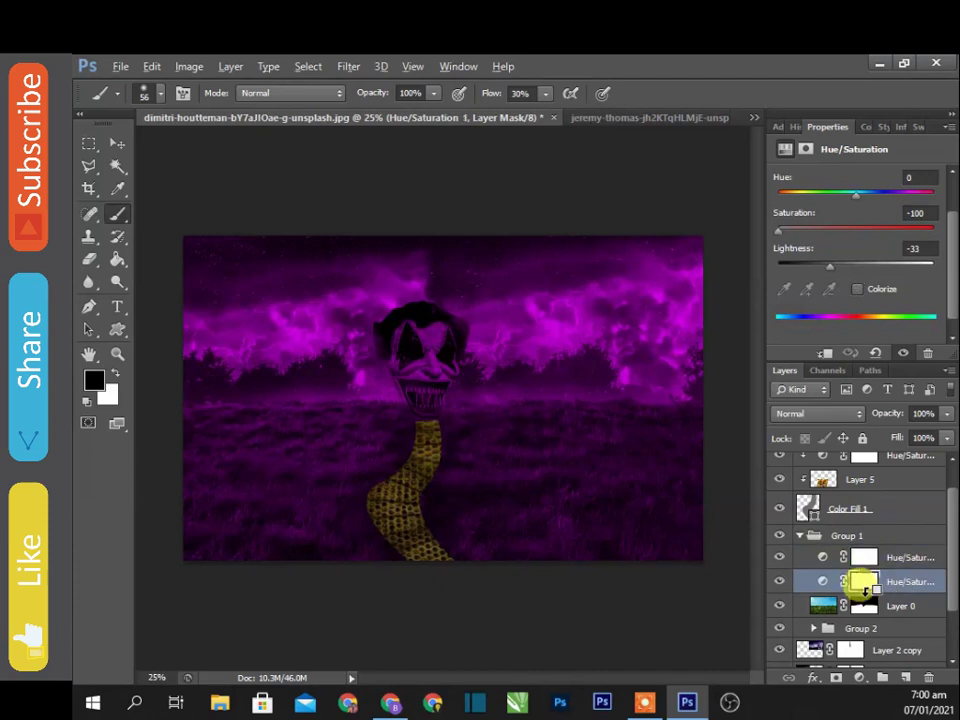
key("ctrl+alt+g")
left_click(779, 557)
left_click(779, 557)
Set the magenta tint's Lightness to +36, invert its mask, and ready a 152 px white brush.
left_click(885, 557)
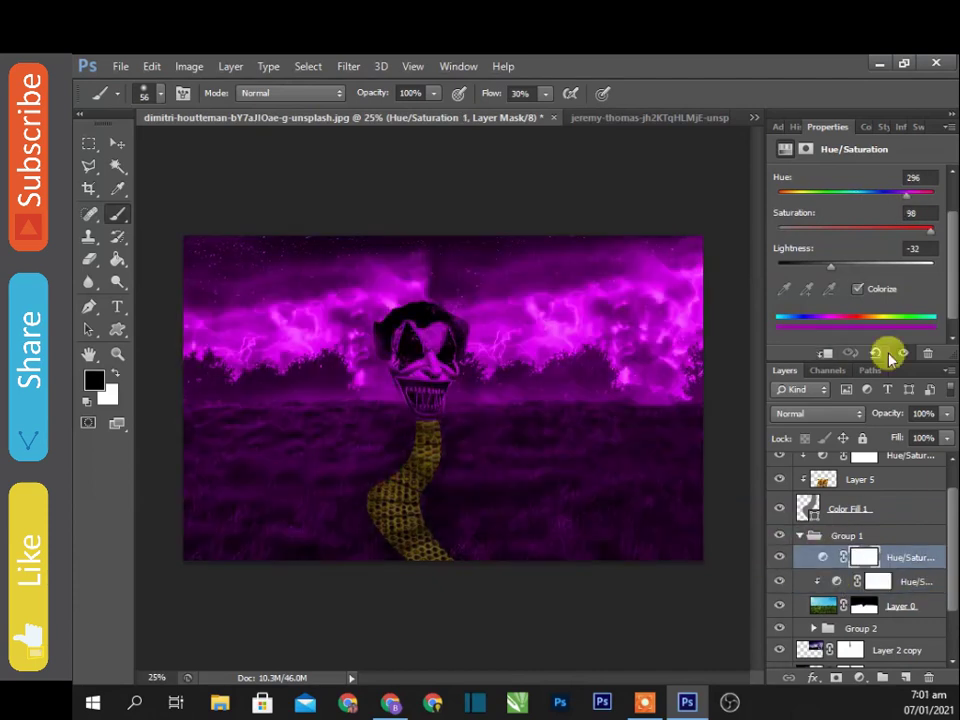
left_click_drag(831, 270, 885, 267)
key("ctrl+i")
right_click(568, 463)
left_click_drag(628, 491, 671, 491)
key("Return")
key("x")
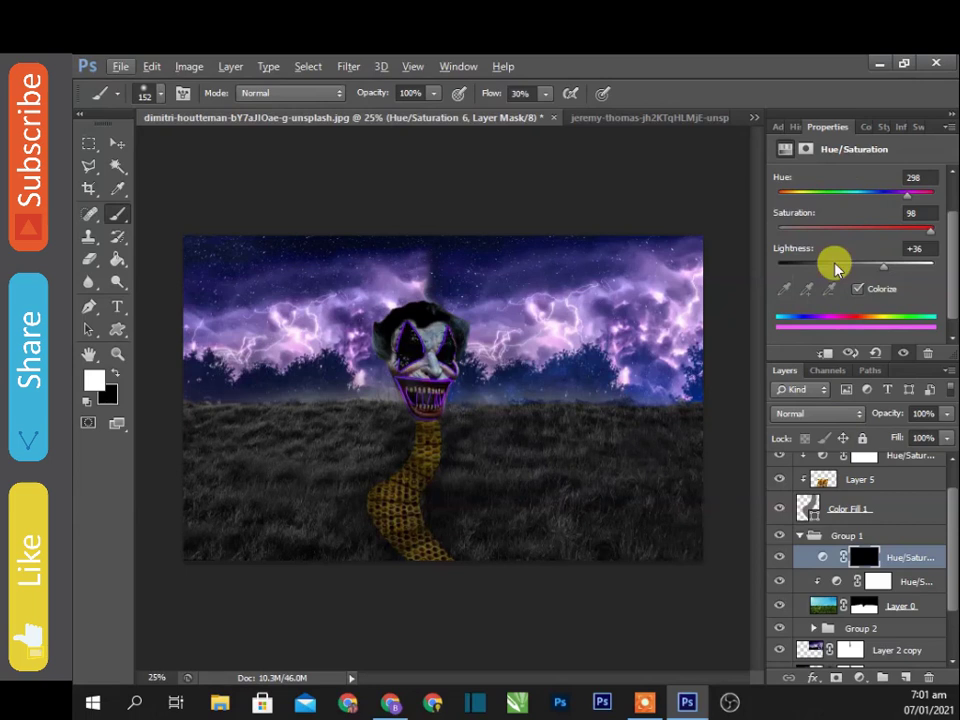
key("i")
left_click_drag(300, 308, 293, 321)
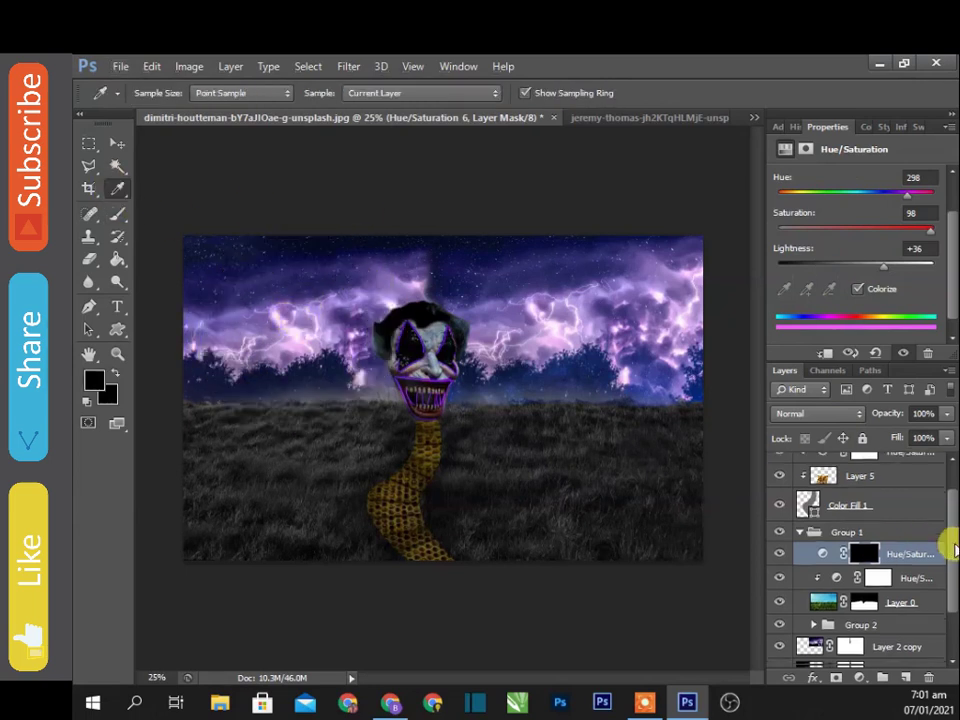
Select Layer 2, sample a pale pink from the lightning sky, and switch to the Brush.
scroll(955, 548, "down", 2)
left_click(897, 582)
left_click(257, 339)
key("alt+bracketleft")
left_click(300, 330)
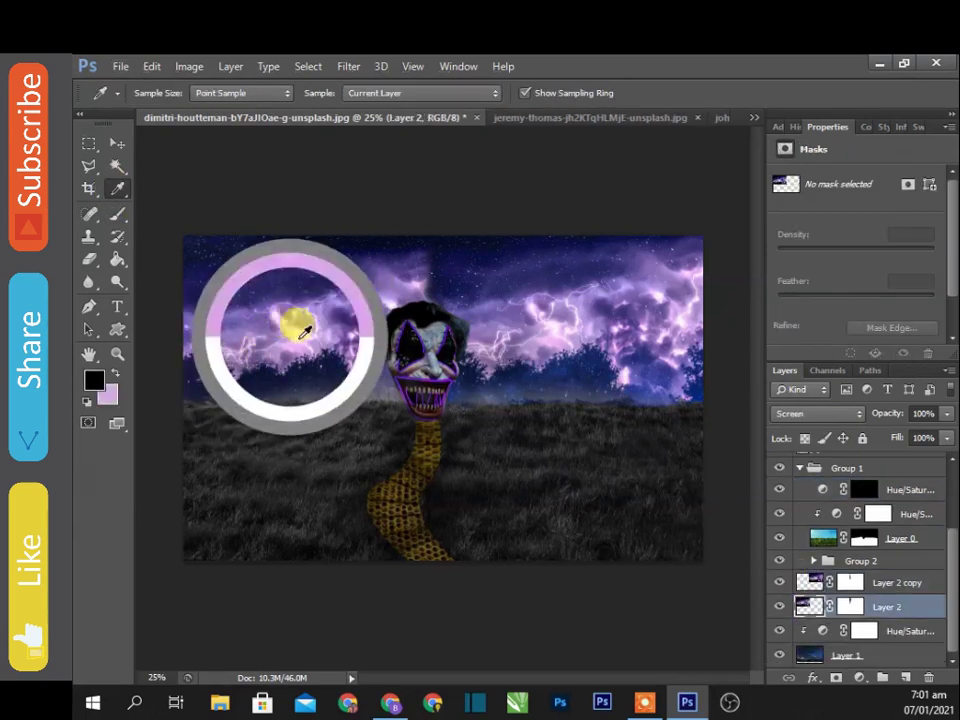
left_click_drag(300, 335, 287, 325)
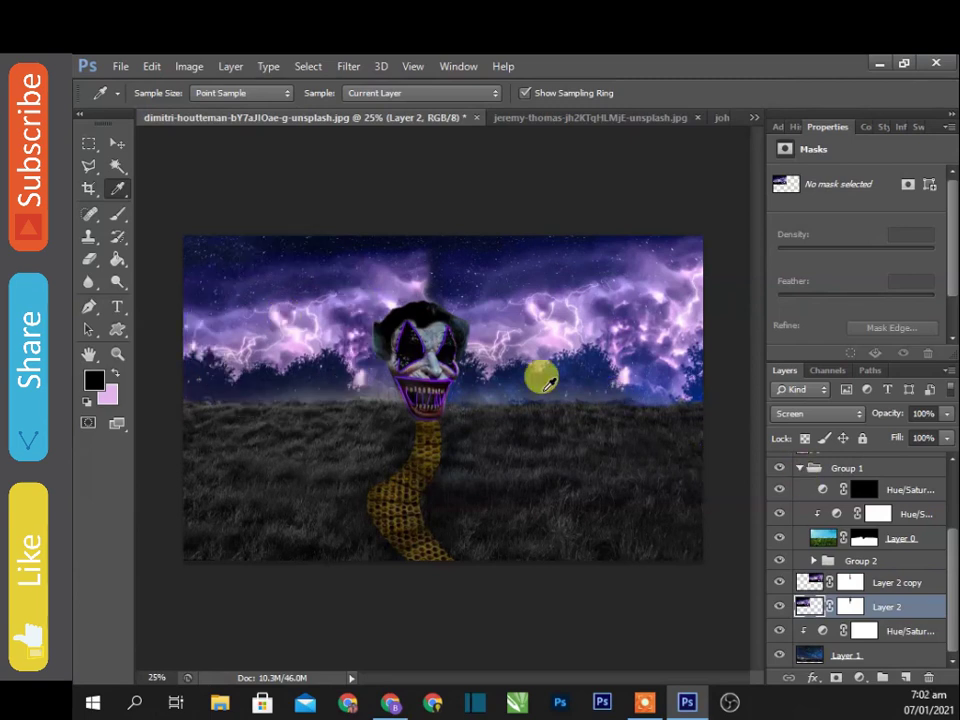
key("b")
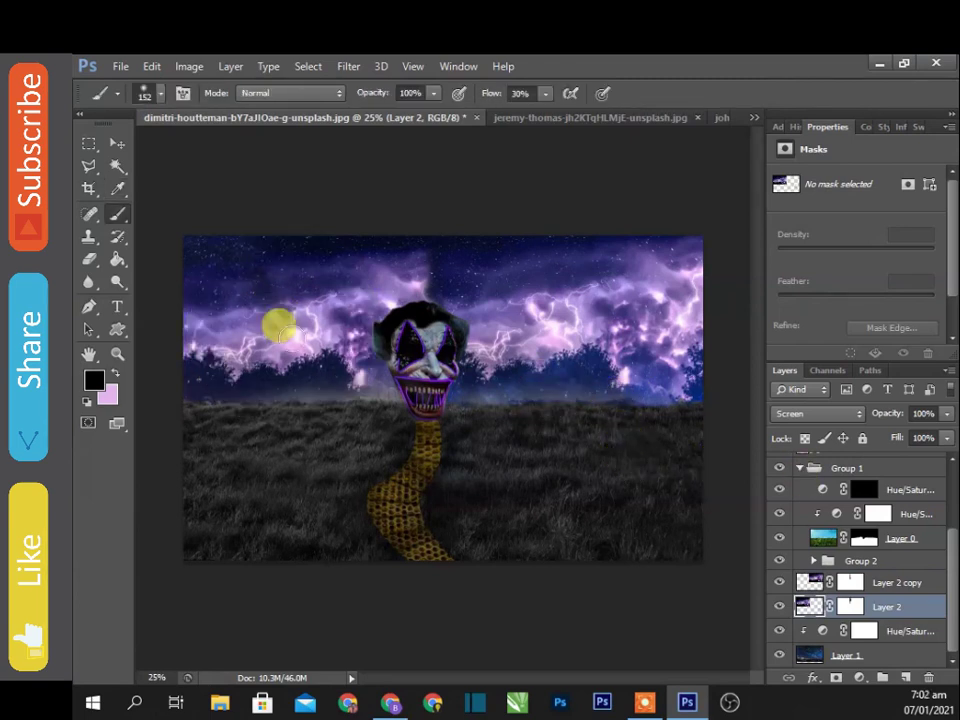
Paint a green patch onto the grass right of the road on the grass adjustment's mask.
scroll(900, 600, "up", 3)
left_click(900, 489)
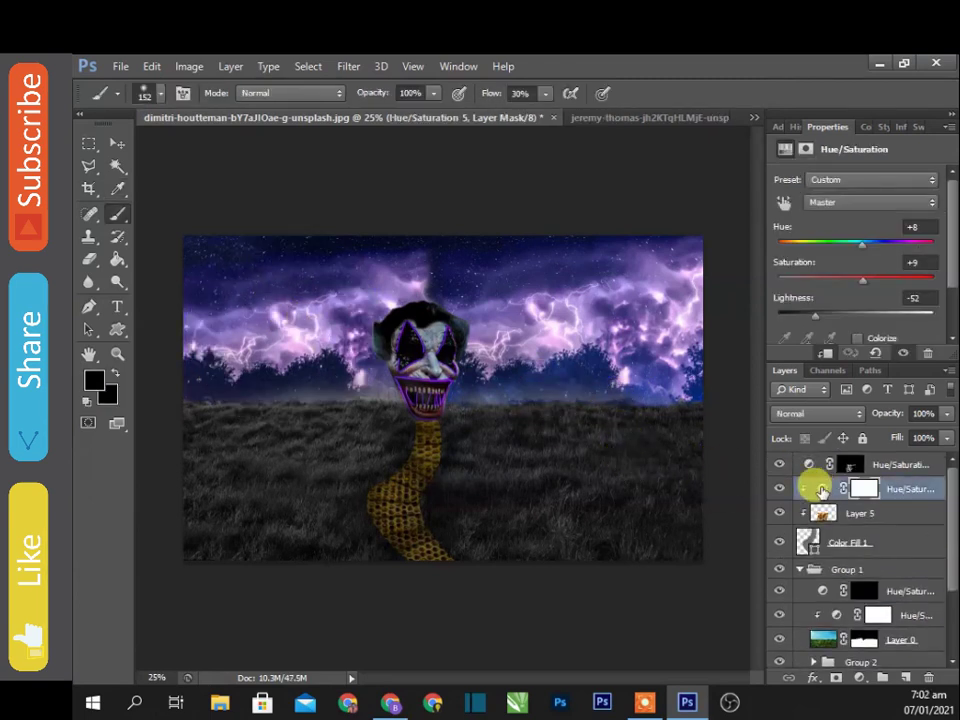
left_click(535, 425)
left_click_drag(571, 481, 559, 412)
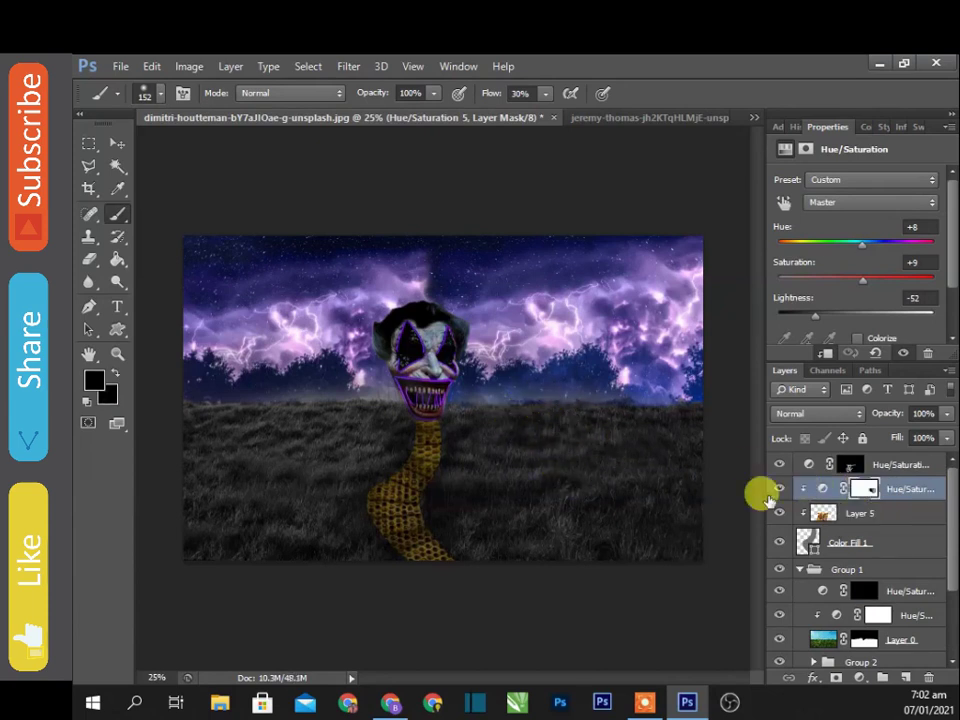
left_click_drag(948, 505, 954, 580)
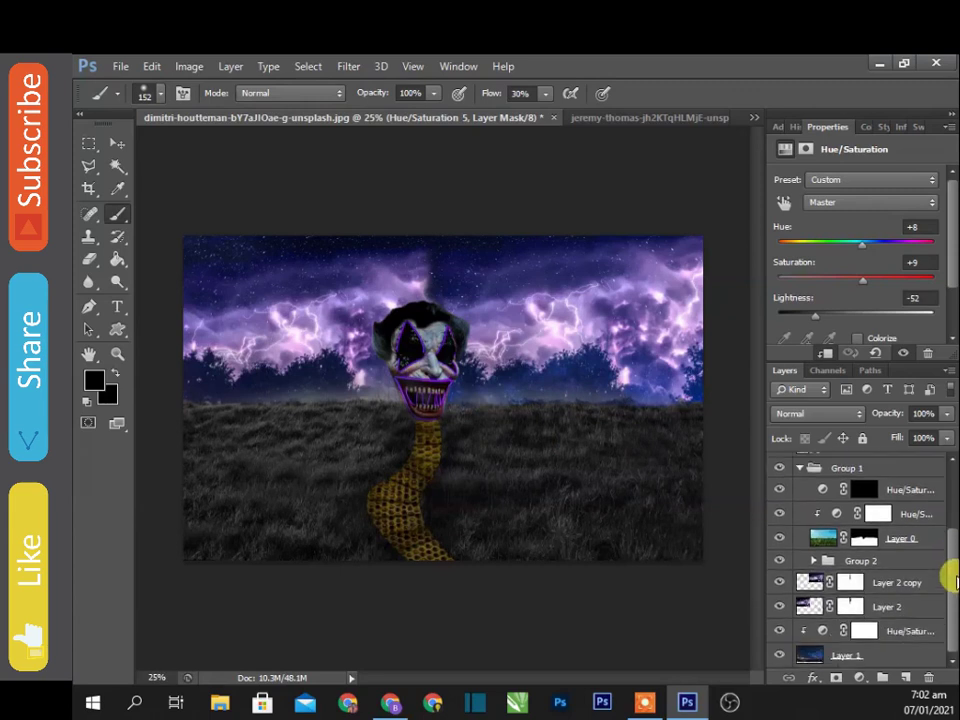
left_click(877, 513)
left_click_drag(645, 476, 600, 447)
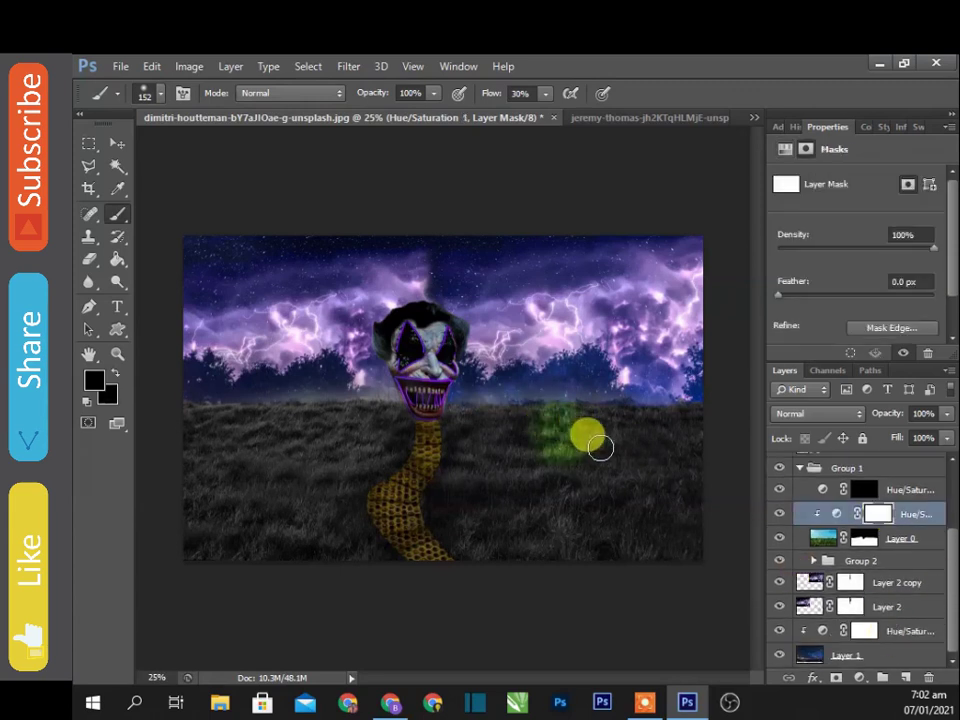
Tint the grass Hue/Saturation adjustment brown (hue 24, saturation 25, lightness 0).
scroll(912, 268, "down", 2)
key("ctrl+2")
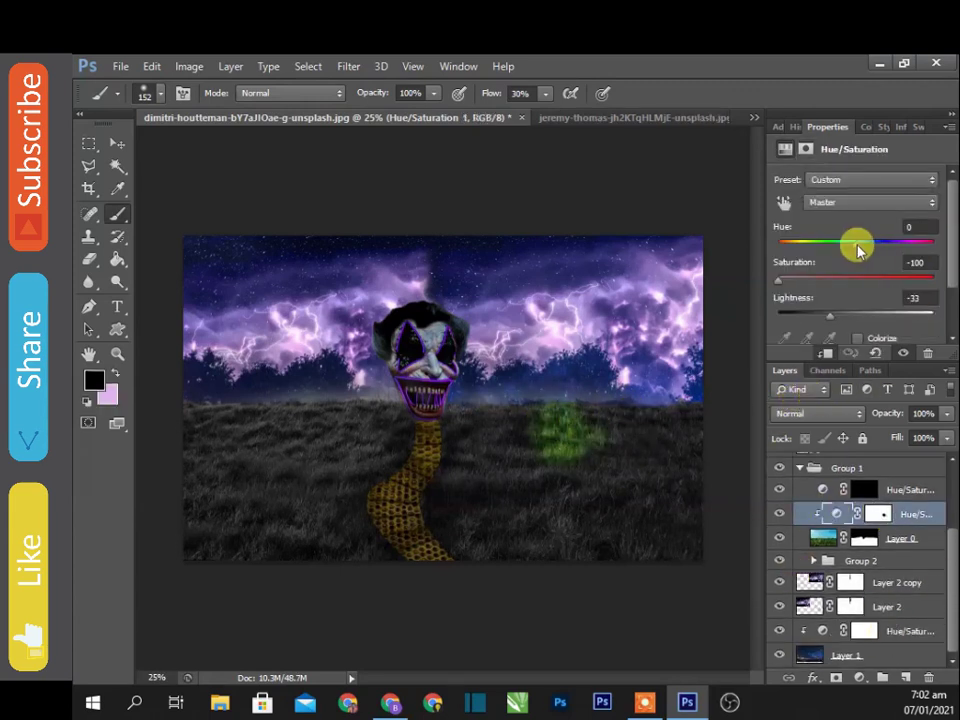
left_click(851, 352)
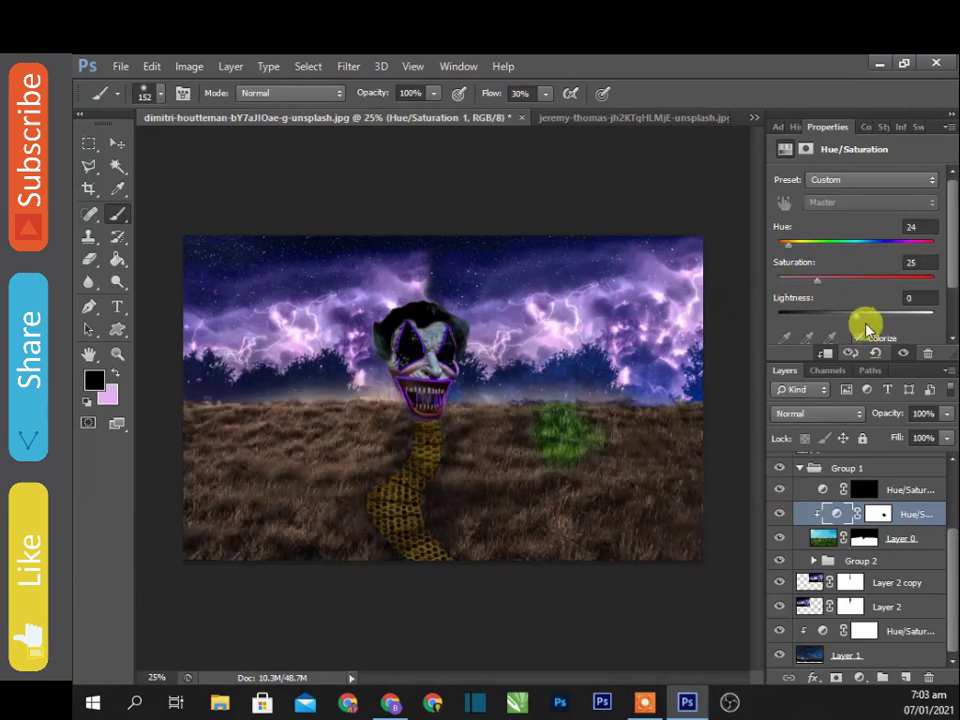
Revert in History to just after the mask inversion, removing the green patch.
left_click(864, 490)
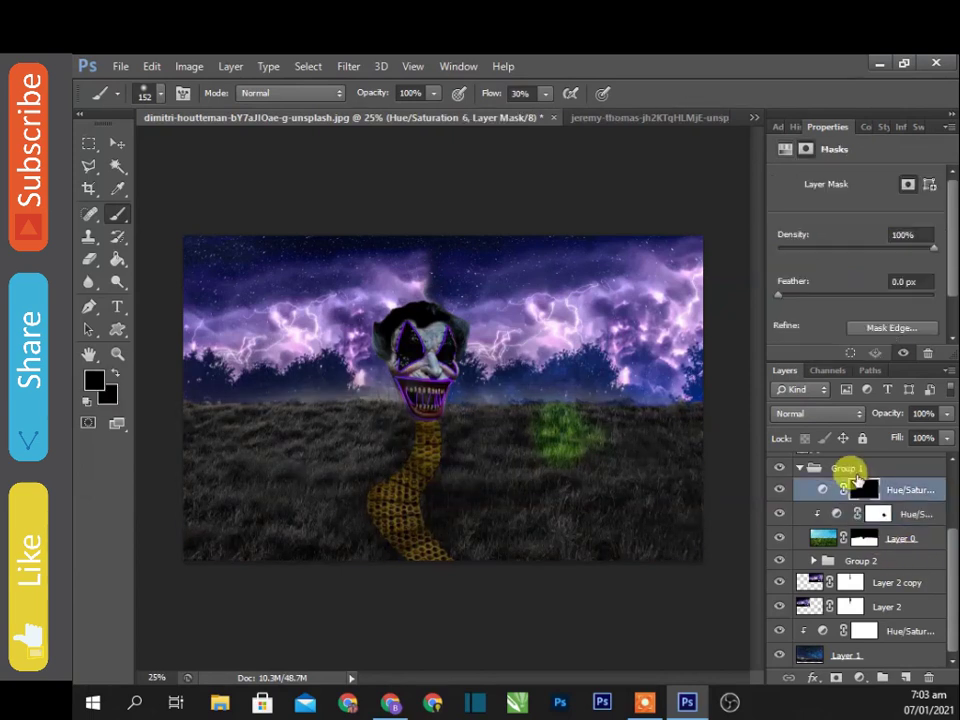
left_click(795, 127)
left_click(840, 254)
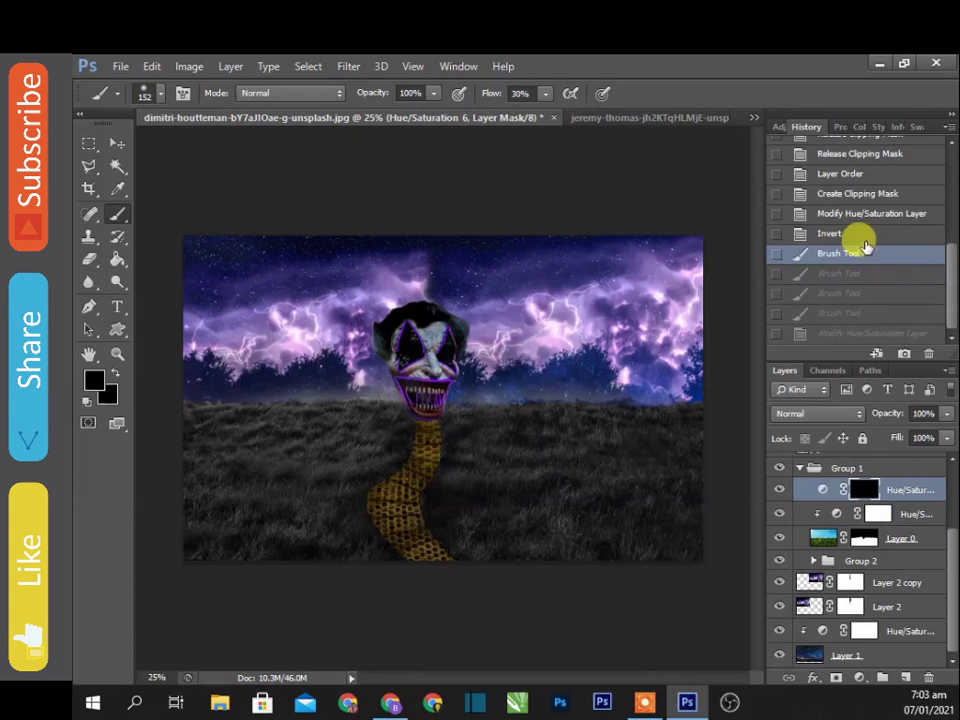
left_click(862, 236)
Paint trial strokes on the top adjustment's mask and toggle its clipping on and off.
left_click_drag(589, 425, 580, 423)
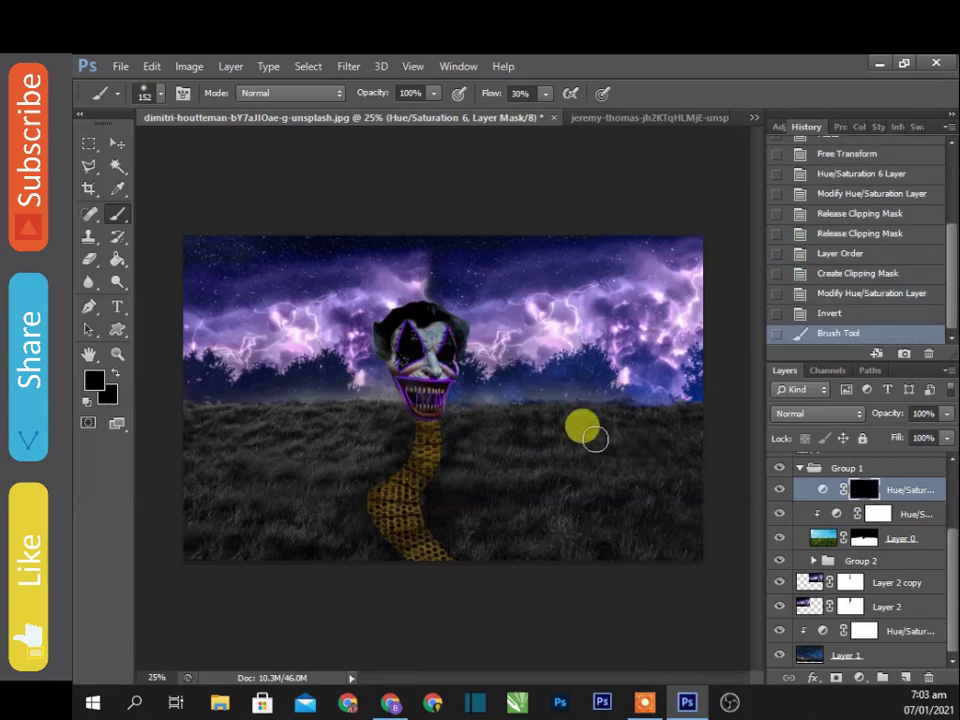
left_click(594, 437)
left_click(868, 489)
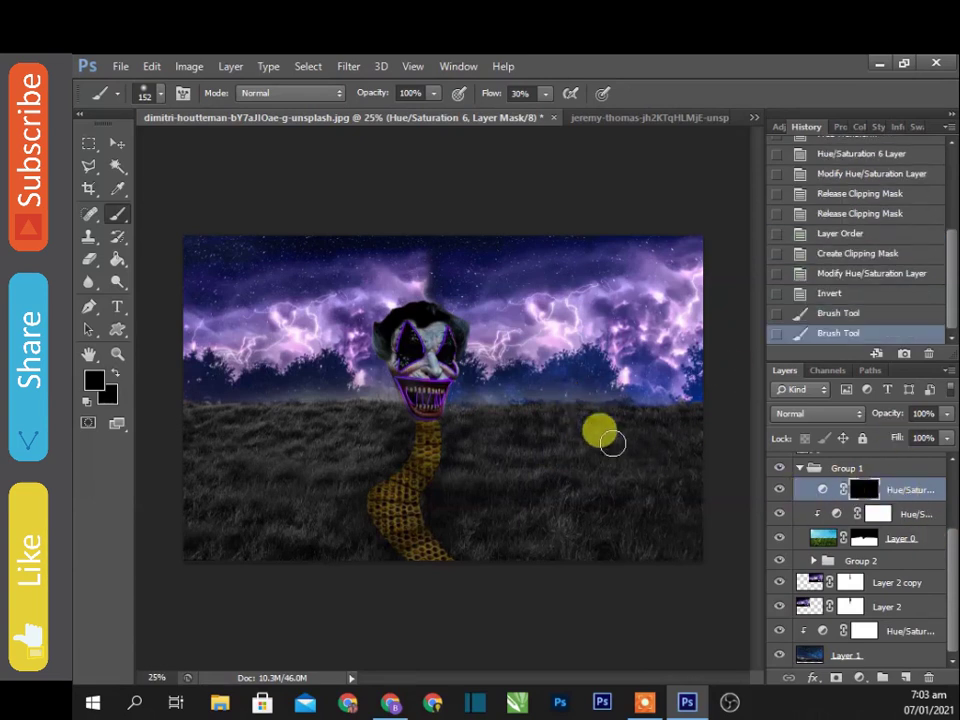
left_click(612, 441)
left_click(860, 500)
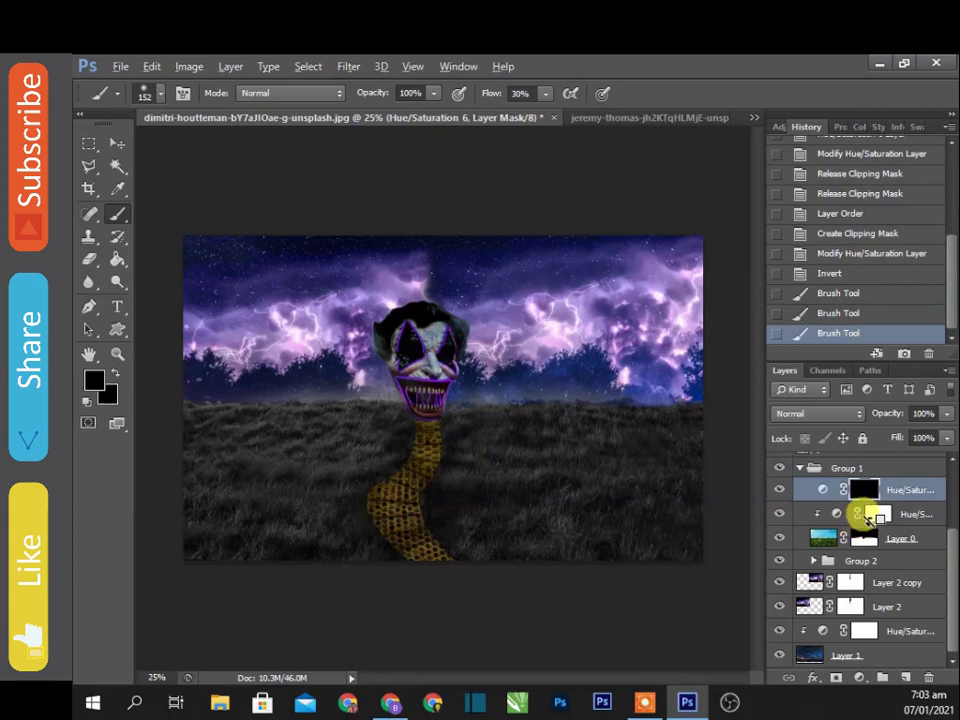
left_click(862, 501, "alt")
left_click(860, 500, "alt")
left_click(860, 500, "alt")
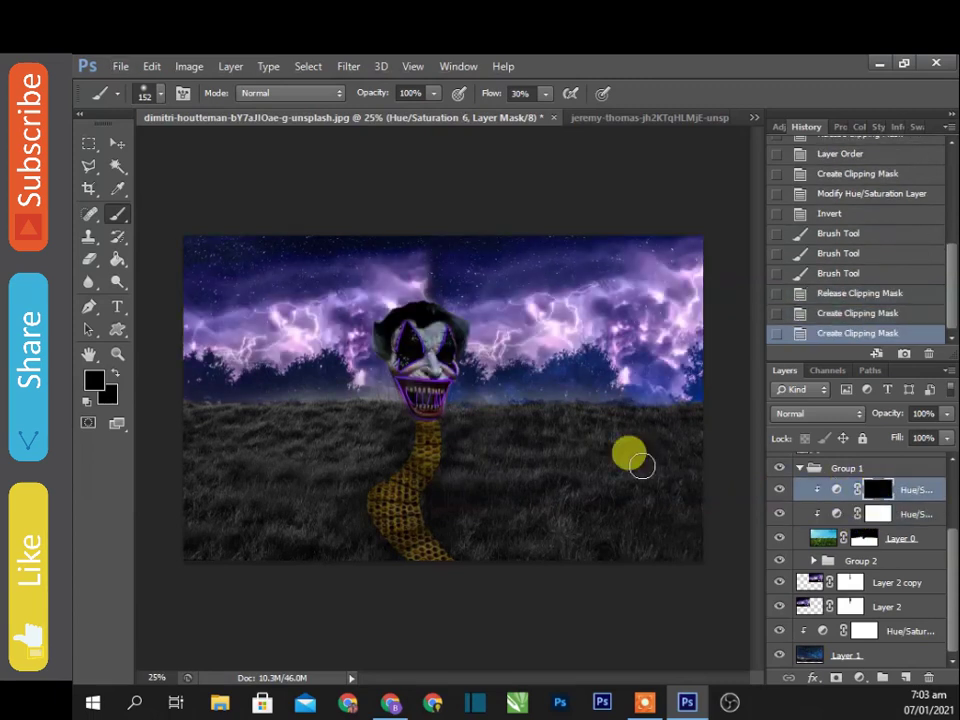
left_click(574, 441)
left_click(574, 441)
Invert the top adjustment's mask twice back to black and undo a trial magenta dab.
left_click(853, 489, "alt")
key("ctrl+i")
left_click_drag(662, 457, 675, 470)
key("ctrl+i")
left_click(116, 370)
left_click(590, 435)
left_click(590, 435)
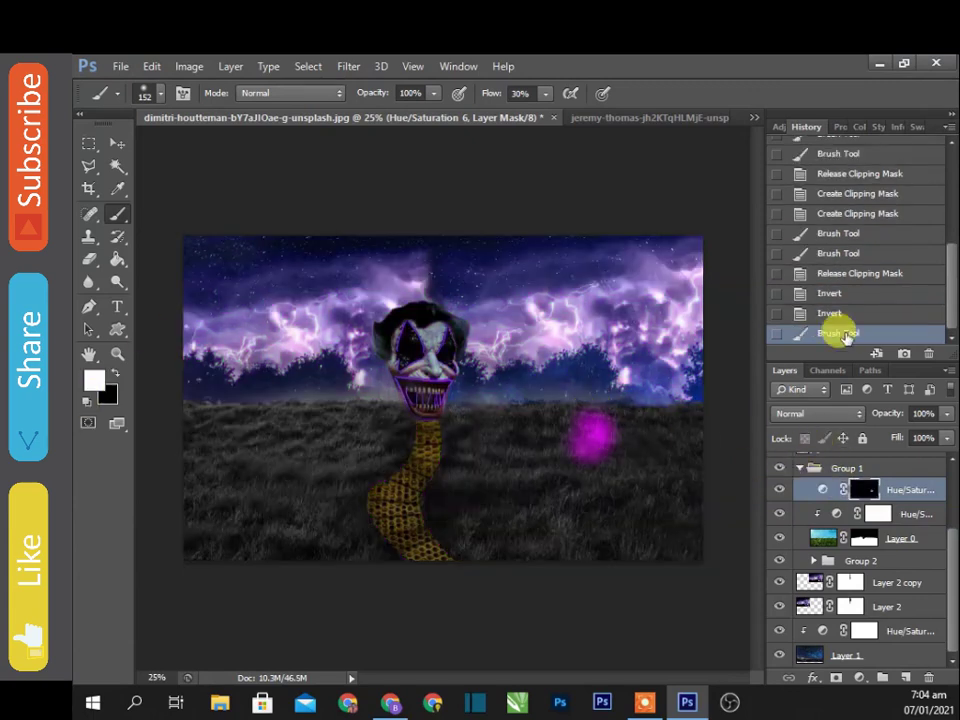
left_click(829, 313)
Enlarge the brush and lower its flow to 24%.
right_click(626, 439)
left_click(640, 439)
key("Return")
left_click(546, 93)
right_click(728, 393)
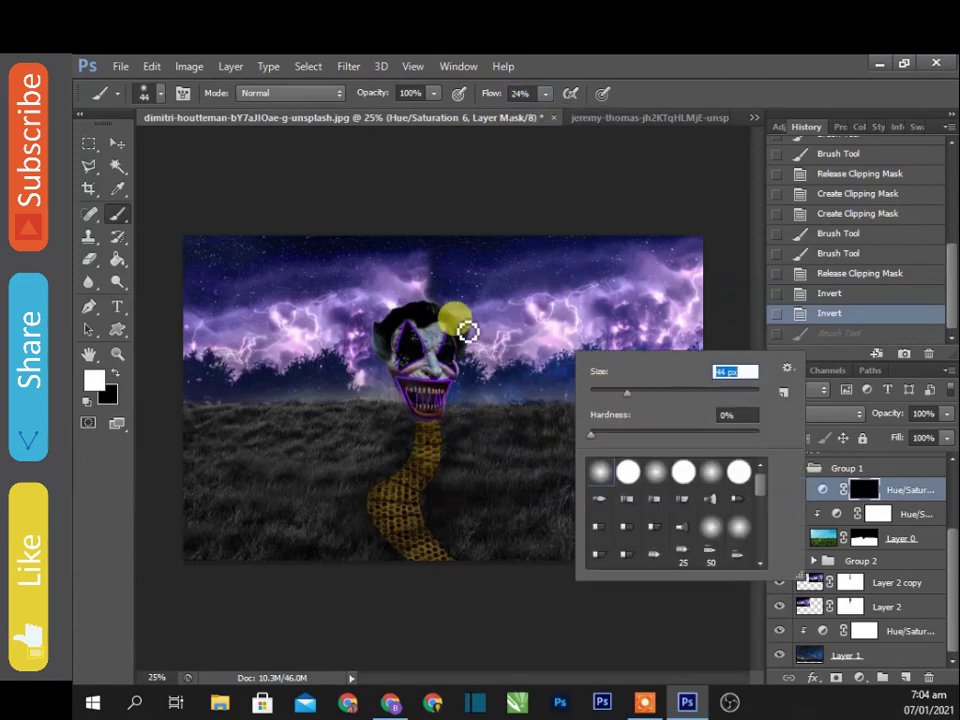
Paint a magenta glow along the hair's right edge with a 26 px brush.
key("Return")
scroll(476, 331, "up", 3)
right_click(429, 300)
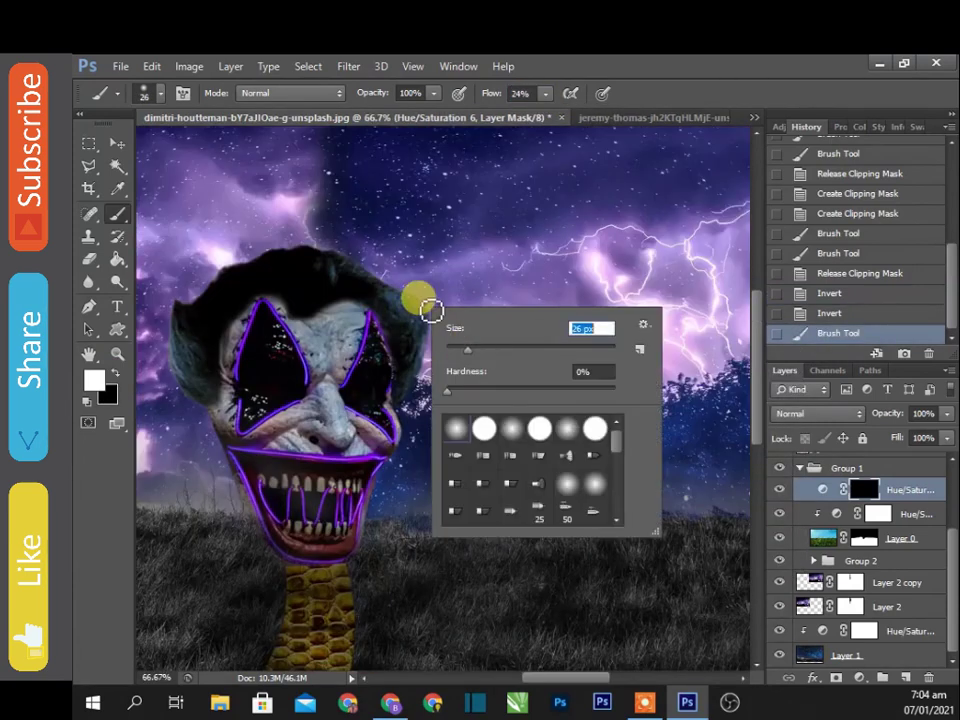
type("26")
key("Return")
left_click(425, 315)
mouse_move(429, 362)
left_mouse_down()
mouse_move(407, 396)
mouse_move(414, 307)
left_mouse_up()
Paint purple neon streaks across the clown's teeth with 15 px and 10 px brushes.
right_click(425, 315)
type("15")
key("Return")
scroll(440, 250, "up", 2)
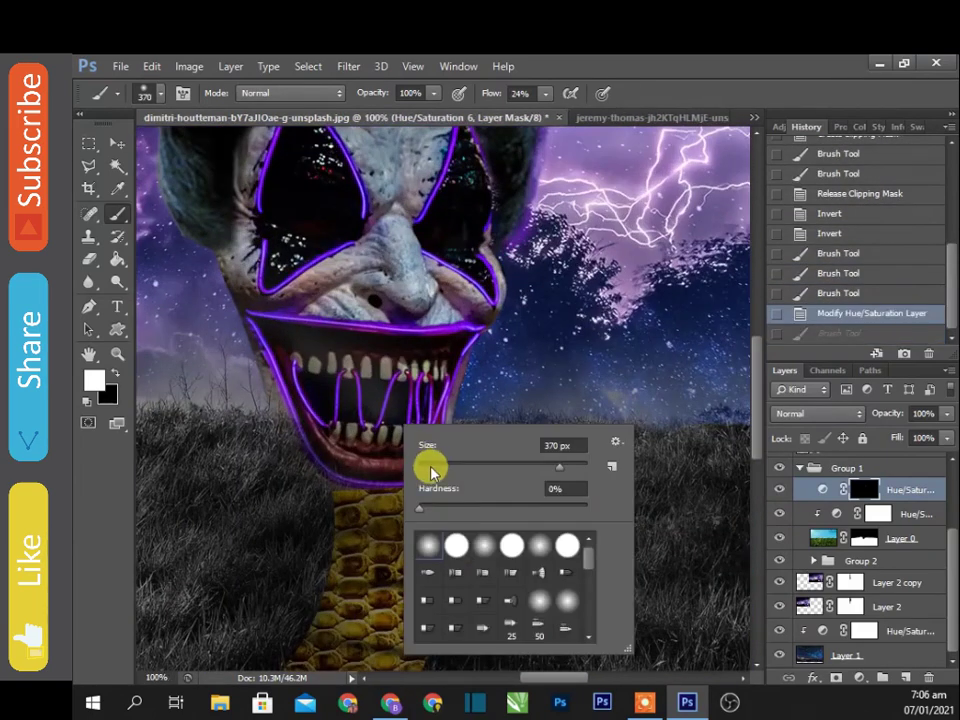
type("10")
key("Return")
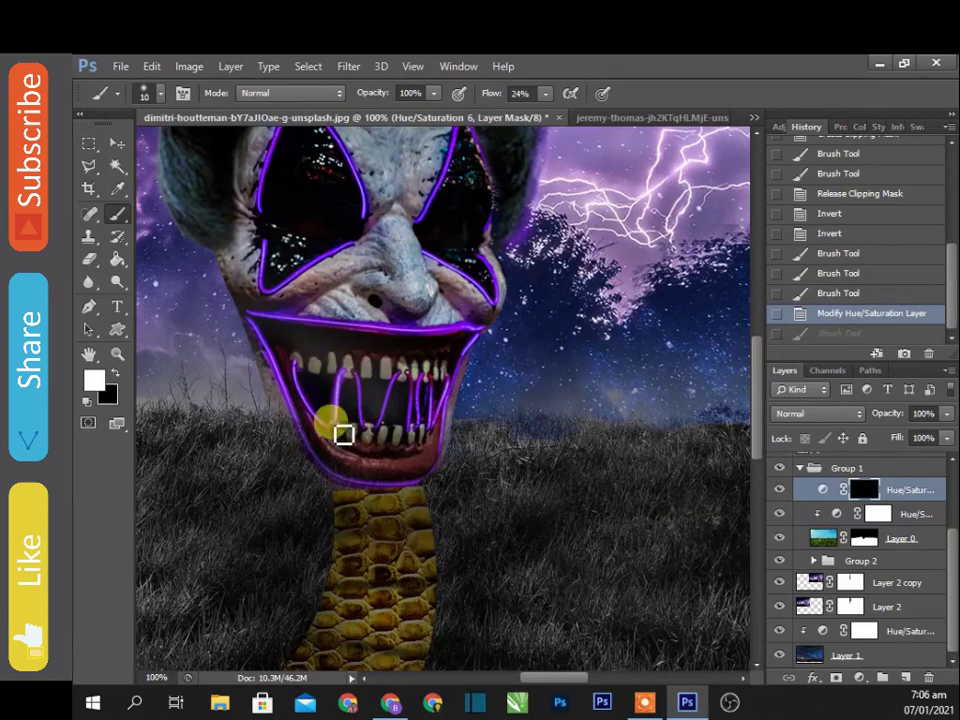
mouse_move(343, 434)
left_mouse_down()
mouse_move(311, 403)
mouse_move(339, 435)
mouse_move(422, 403)
mouse_move(433, 387)
left_mouse_up()
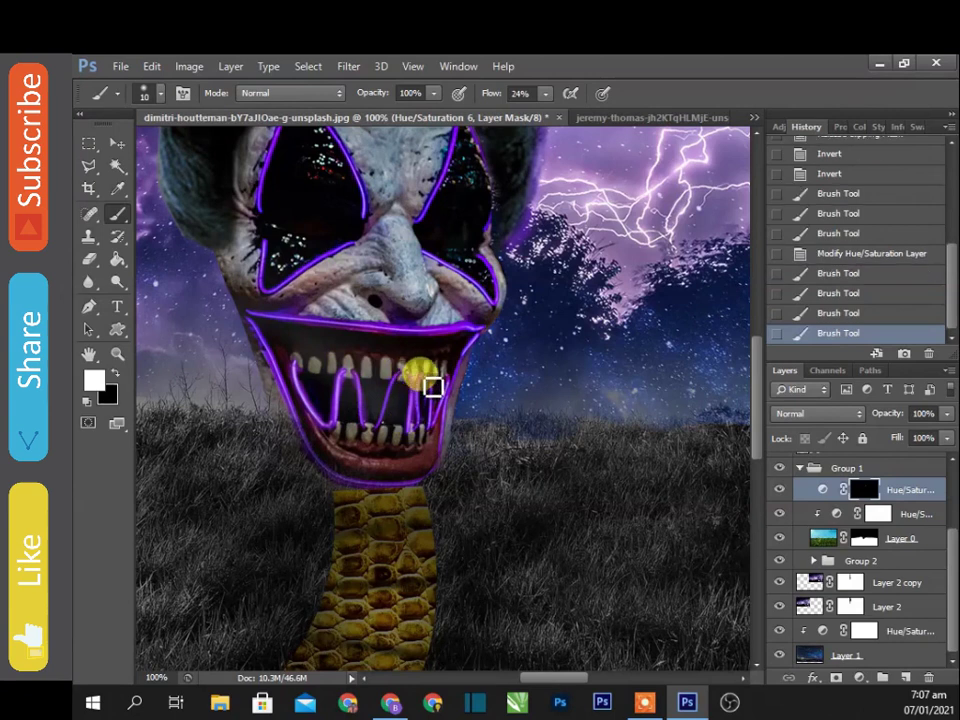
scroll(431, 385, "up", 2)
mouse_move(482, 332)
left_mouse_down()
mouse_move(390, 476)
mouse_move(456, 328)
left_mouse_up()
scroll(466, 336, "down", 2)
scroll(467, 304, "down", 1)
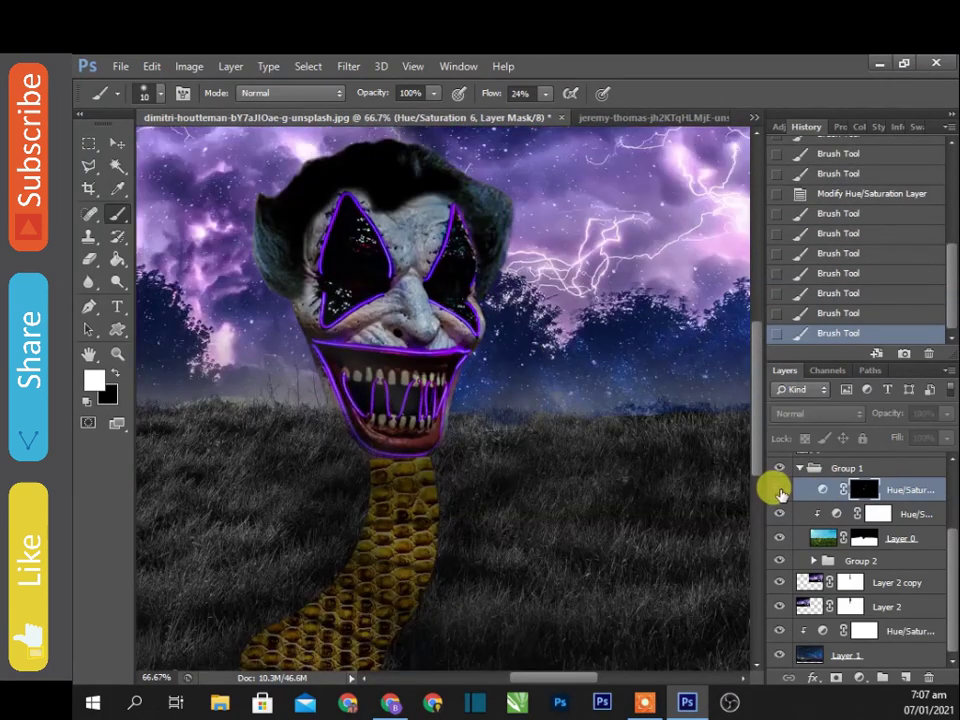
scroll(397, 383, "up", 1)
scroll(397, 383, "up", 1)
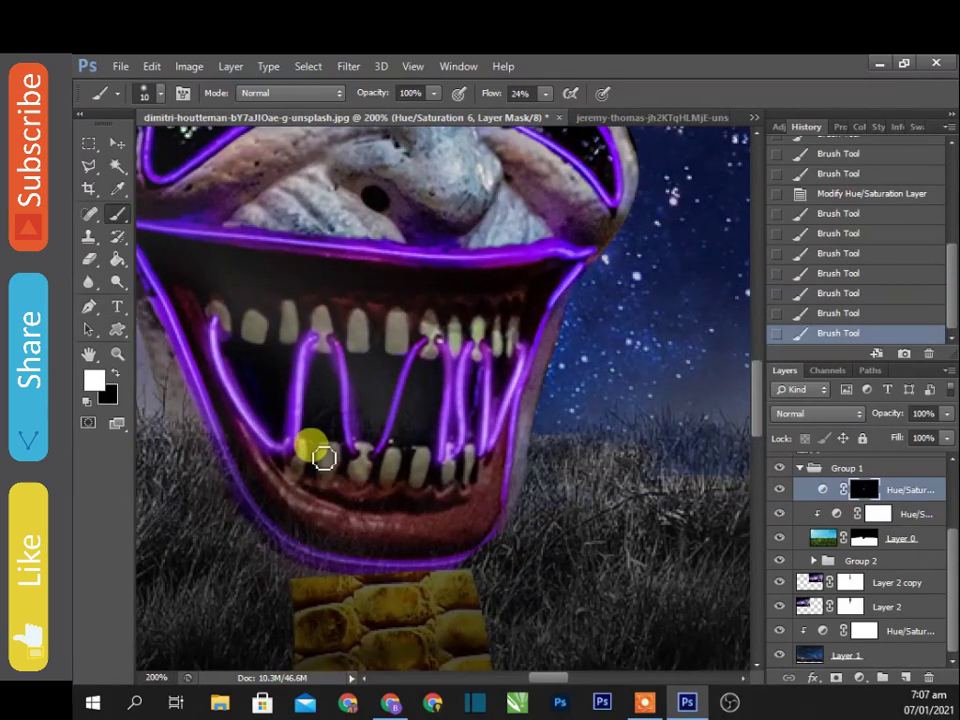
Select Layer 3 in Group 2 and draw a rectangular selection over the middle teeth.
left_click(91, 146)
left_click_drag(952, 555, 943, 482)
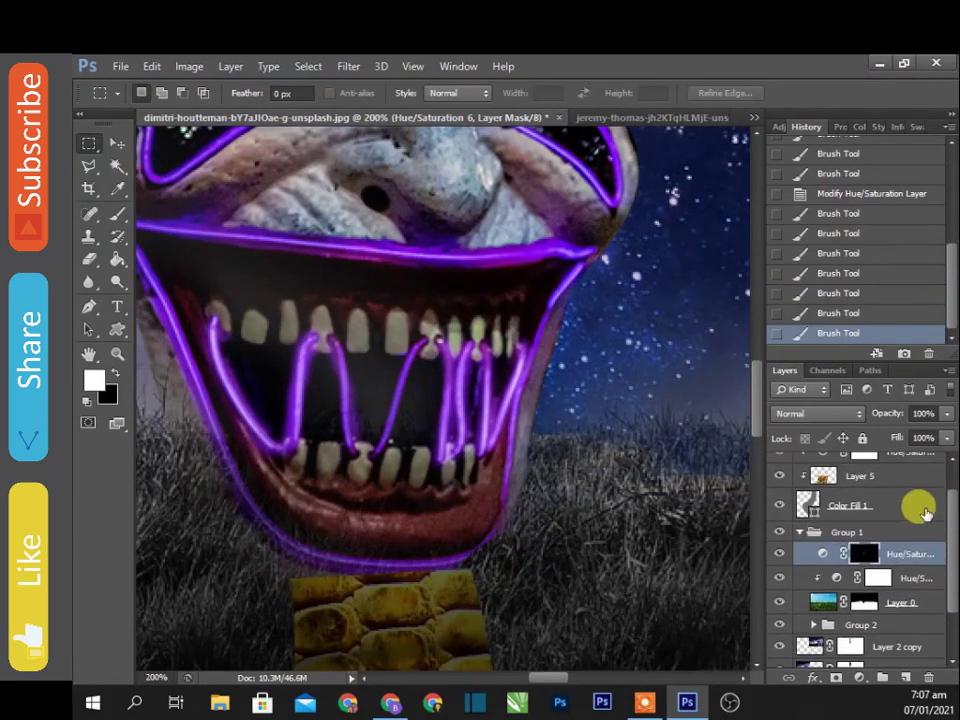
left_click(813, 603)
scroll(845, 570, "down", 2)
left_click(843, 566)
left_click_drag(322, 332, 420, 454)
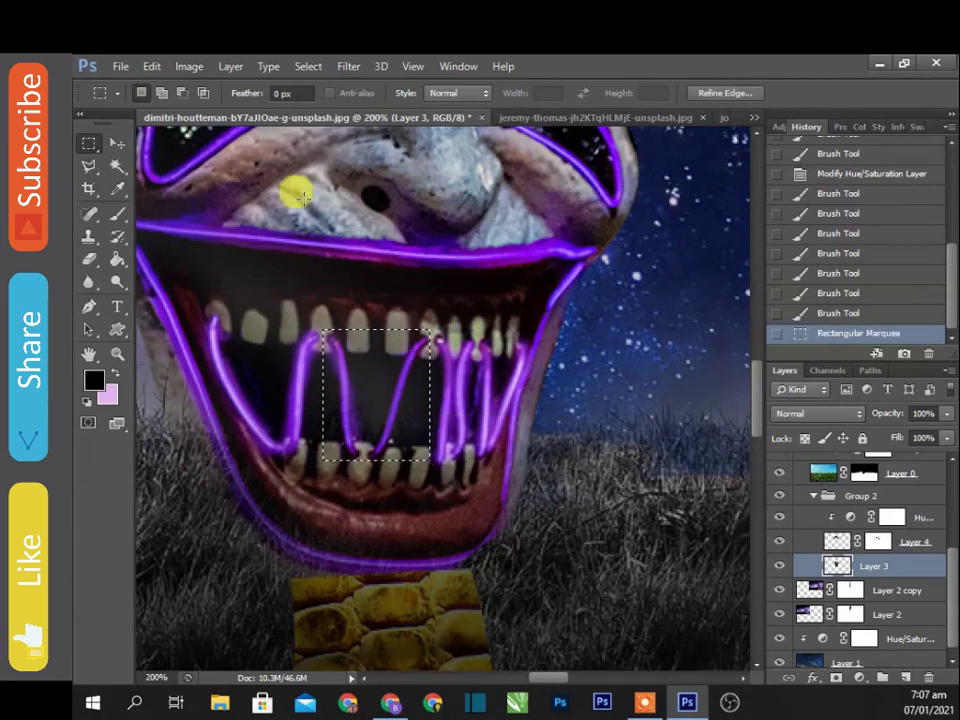
Try Content-Aware Scale on the selected teeth and commit it.
left_click(231, 66)
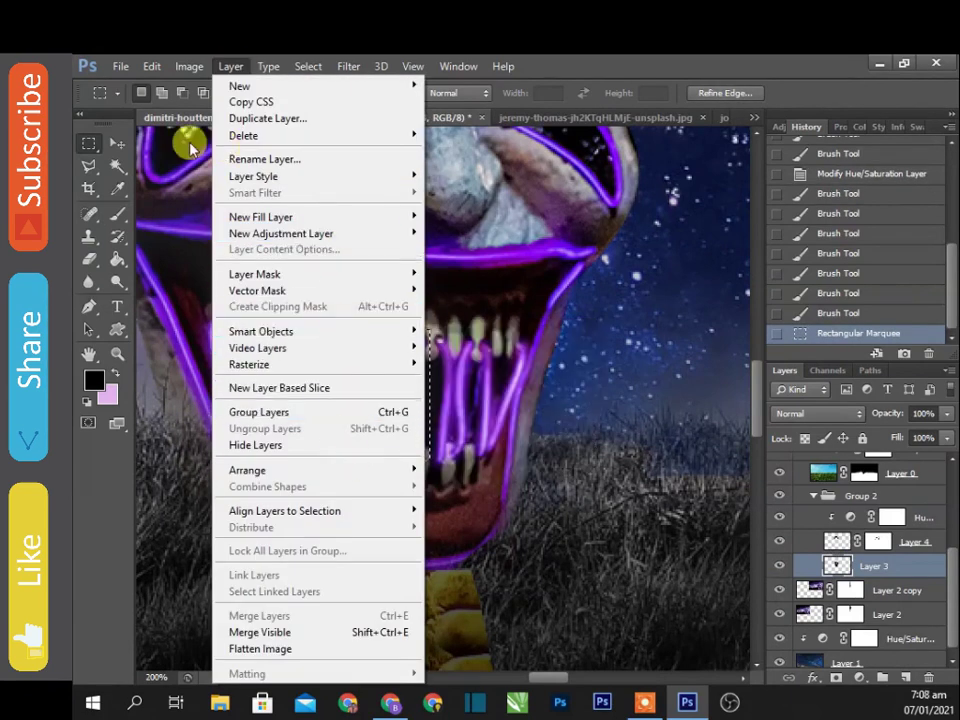
left_click(289, 341)
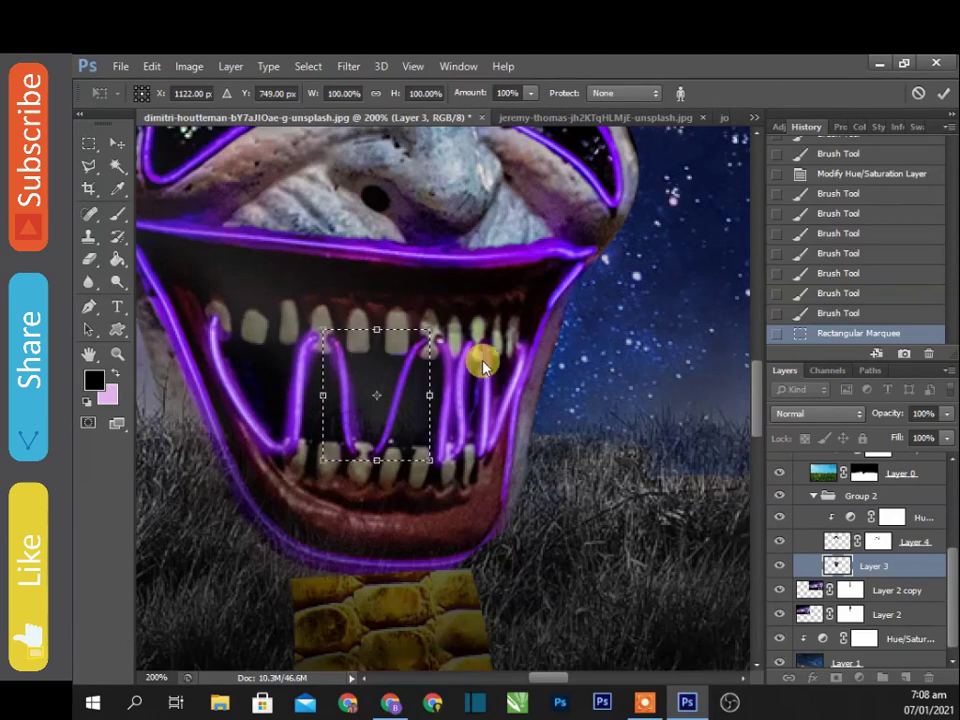
key("ctrl+minus")
left_click(151, 66)
key("Escape")
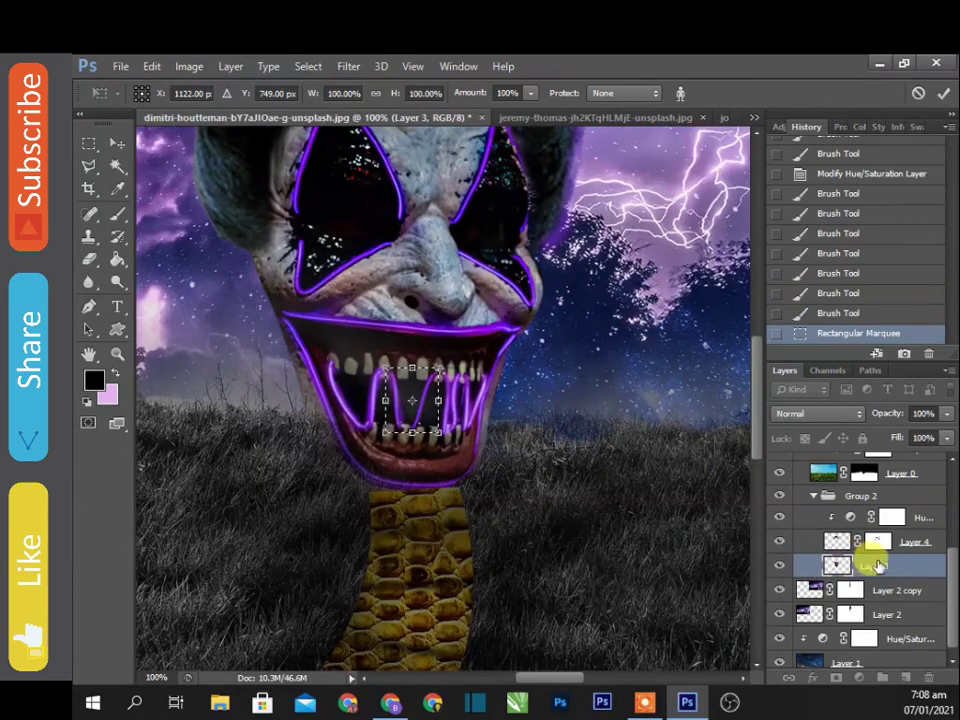
left_click(943, 93)
Content-Aware Fill the mouth selection, deselect, and switch to the Brush.
left_click(151, 66)
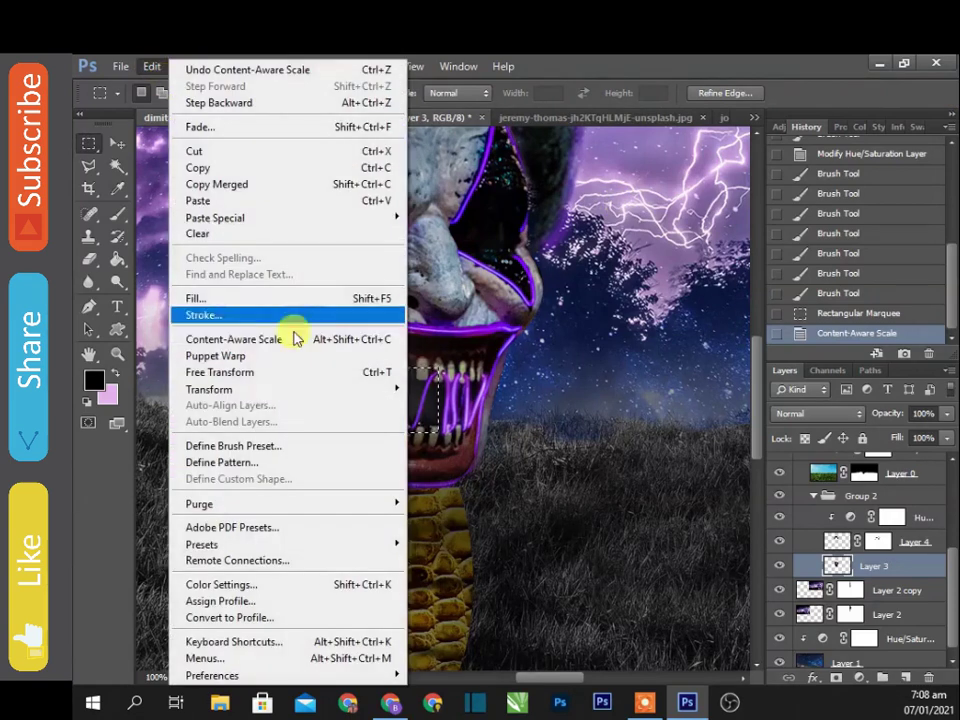
left_click(296, 339)
key("Escape")
key("shift+F5")
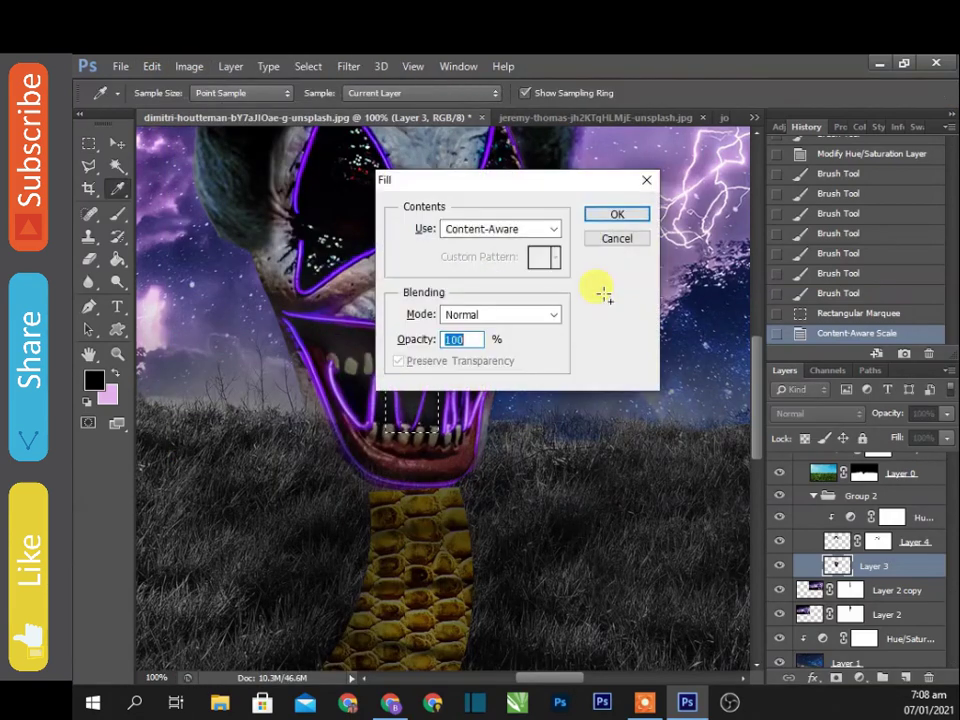
key("Return")
key("ctrl+plus")
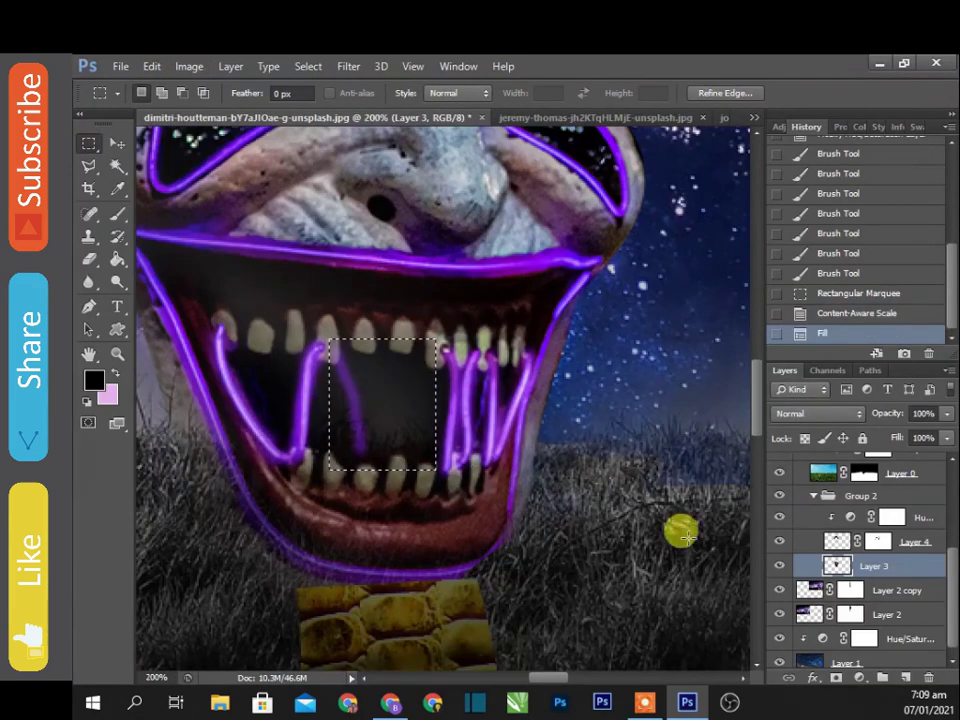
key("ctrl+d")
key("b")
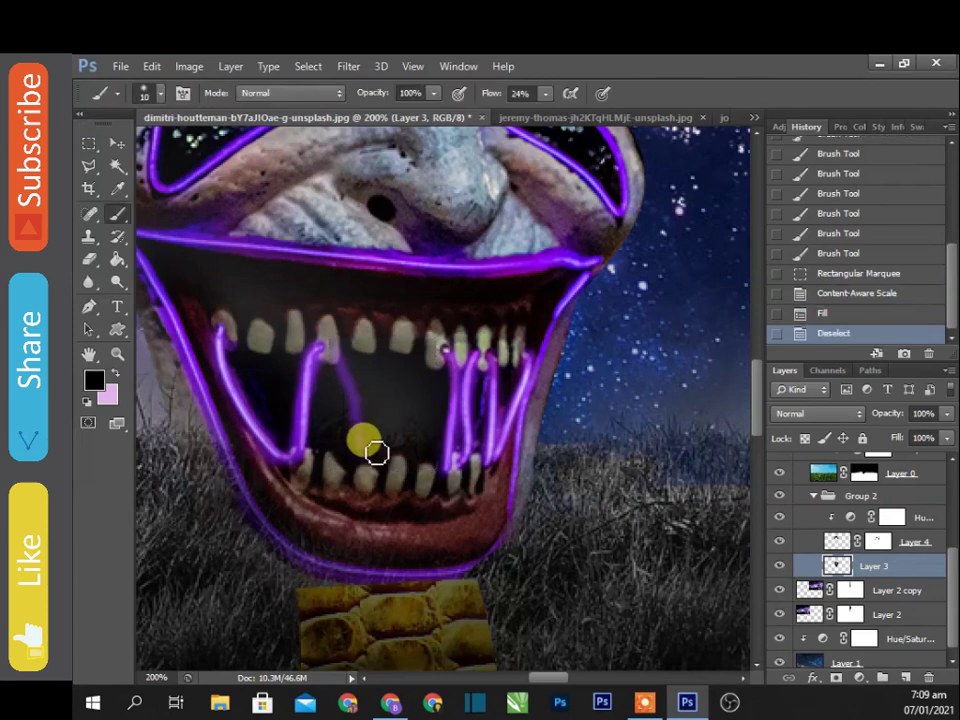
left_click_drag(951, 574, 955, 484)
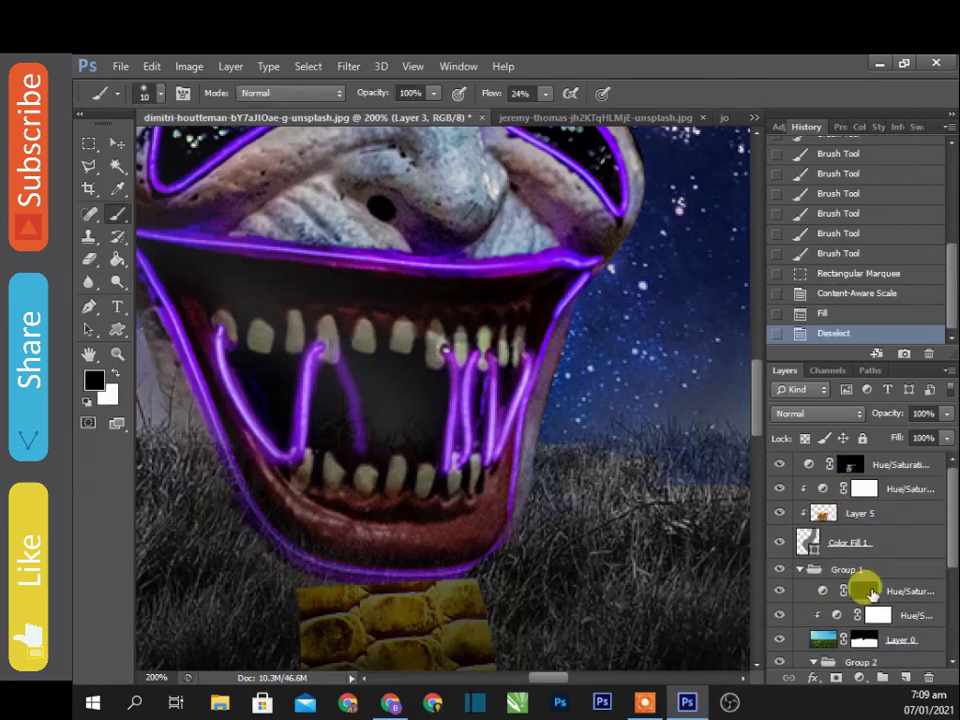
Paint on the Group 1 Hue/Saturation mask to hide purple neon inside the mouth.
left_click(866, 591)
left_click_drag(354, 401, 364, 426)
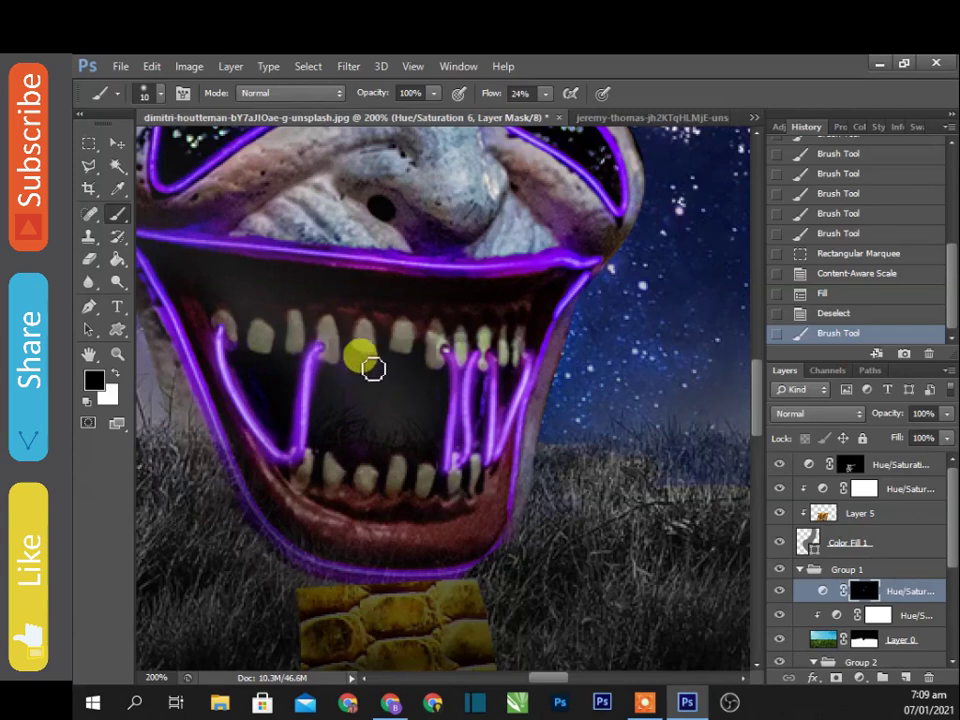
scroll(386, 354, "up", 1)
scroll(446, 321, "up", 2)
scroll(467, 317, "down", 2)
left_click(389, 358)
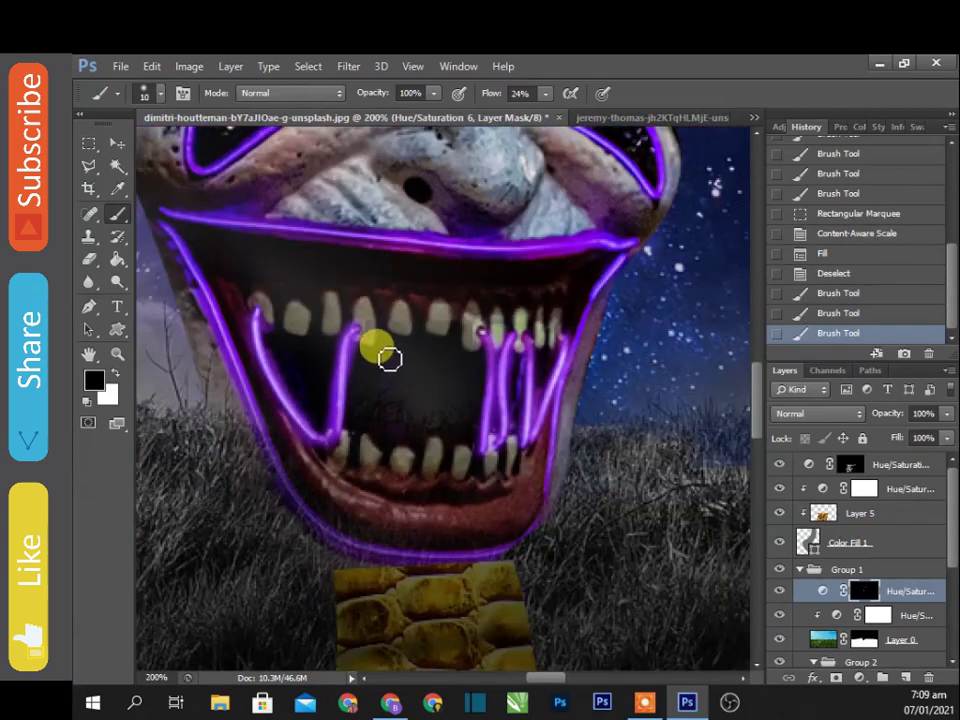
scroll(389, 358, "down", 2)
scroll(386, 356, "down", 1)
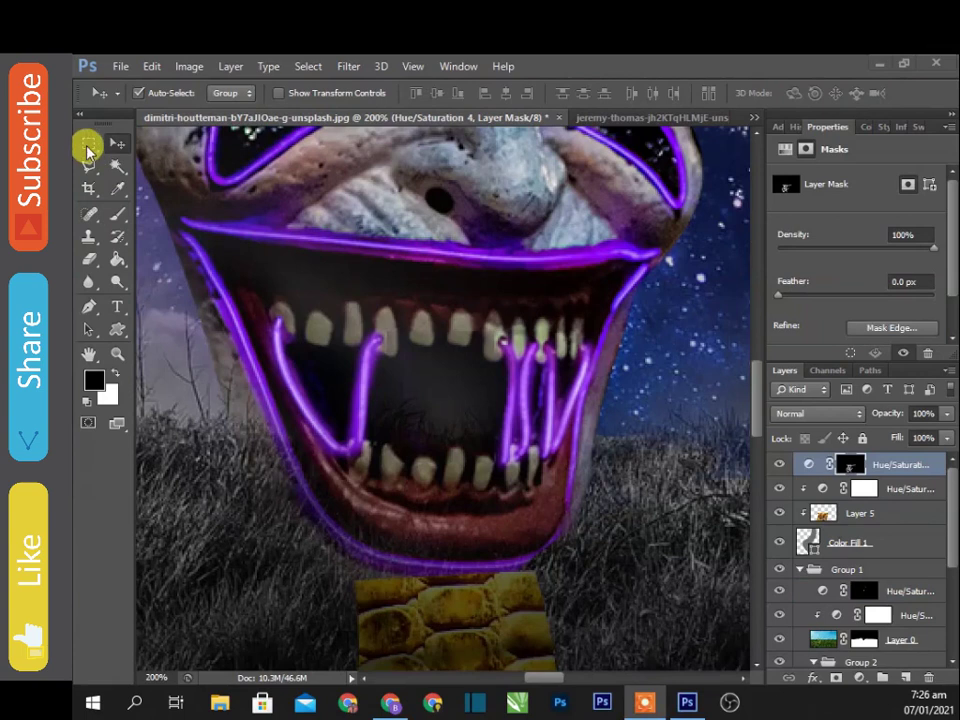
Select a rectangle around the mouth and Content-Aware Fill it on Layer 3.
left_click(88, 147)
mouse_move(336, 317)
left_mouse_down()
mouse_move(525, 456)
mouse_move(561, 456)
mouse_move(566, 465)
left_mouse_up()
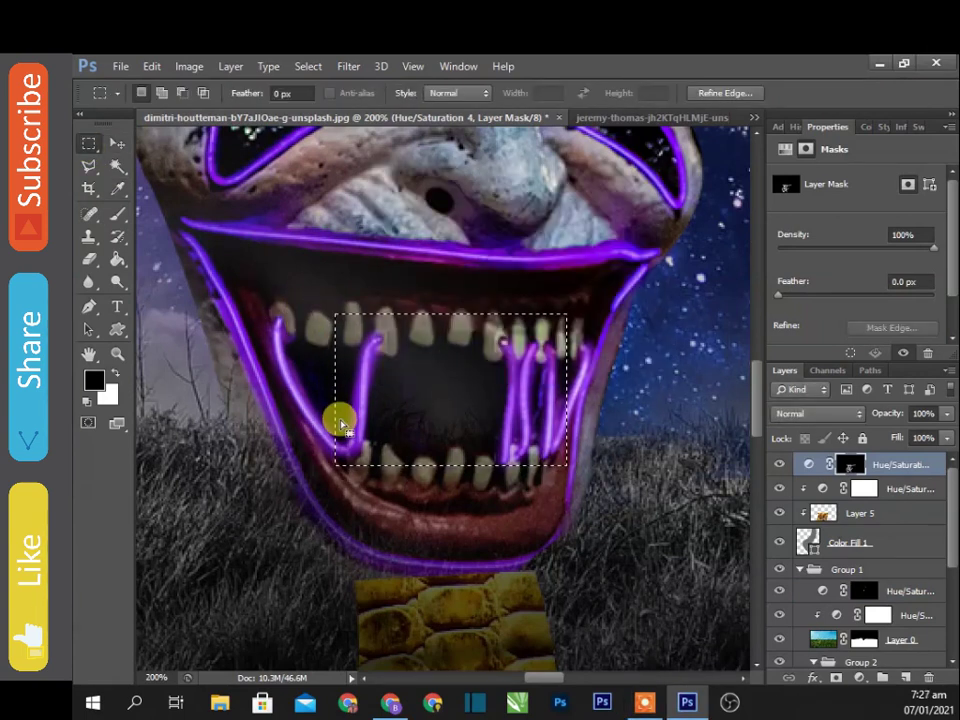
key("shift+BackSpace")
key("Escape")
scroll(860, 560, "down", 3)
scroll(900, 600, "down", 2)
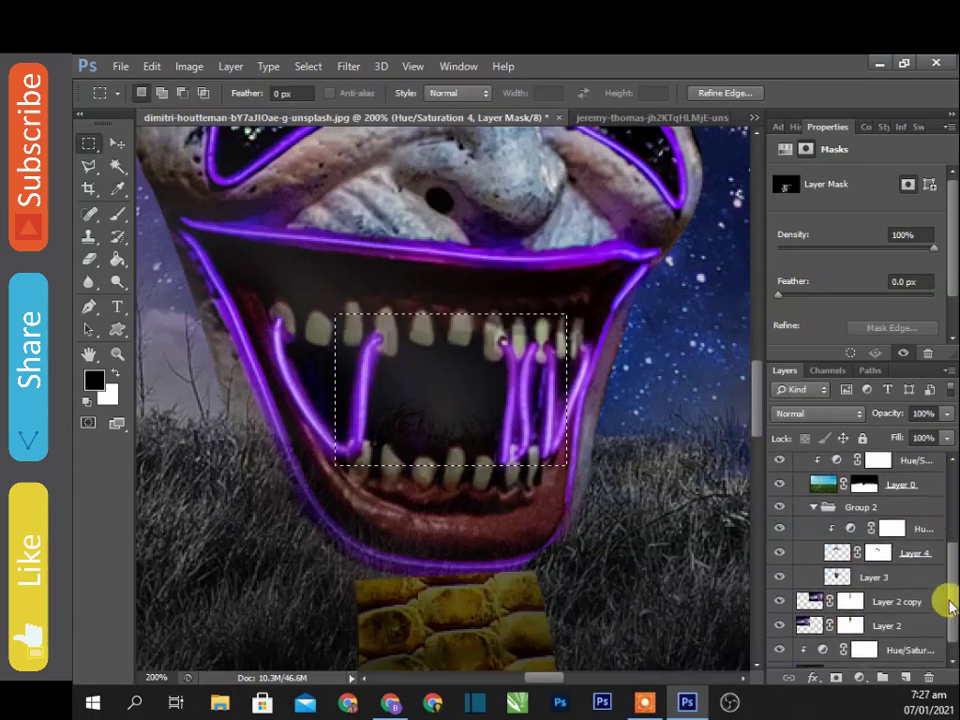
left_click(872, 585)
key("shift+BackSpace")
key("Return")
Paint more purple into the mouth's right side, then revert to the earlier Delete Layer history state.
key("m")
left_click_drag(490, 327, 539, 467)
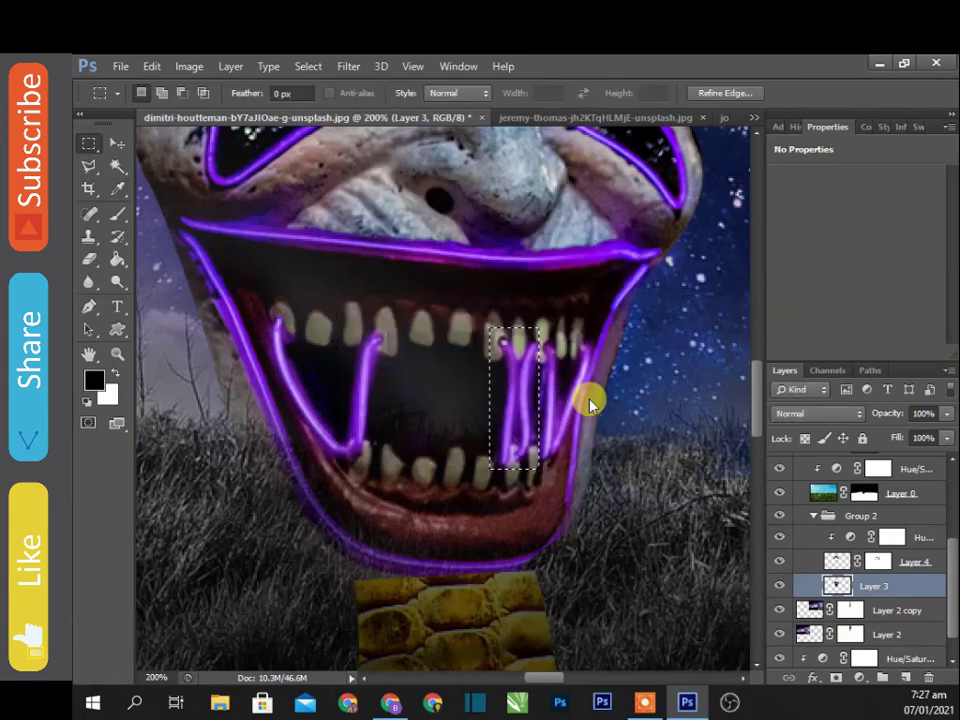
key("ctrl+d")
key("b")
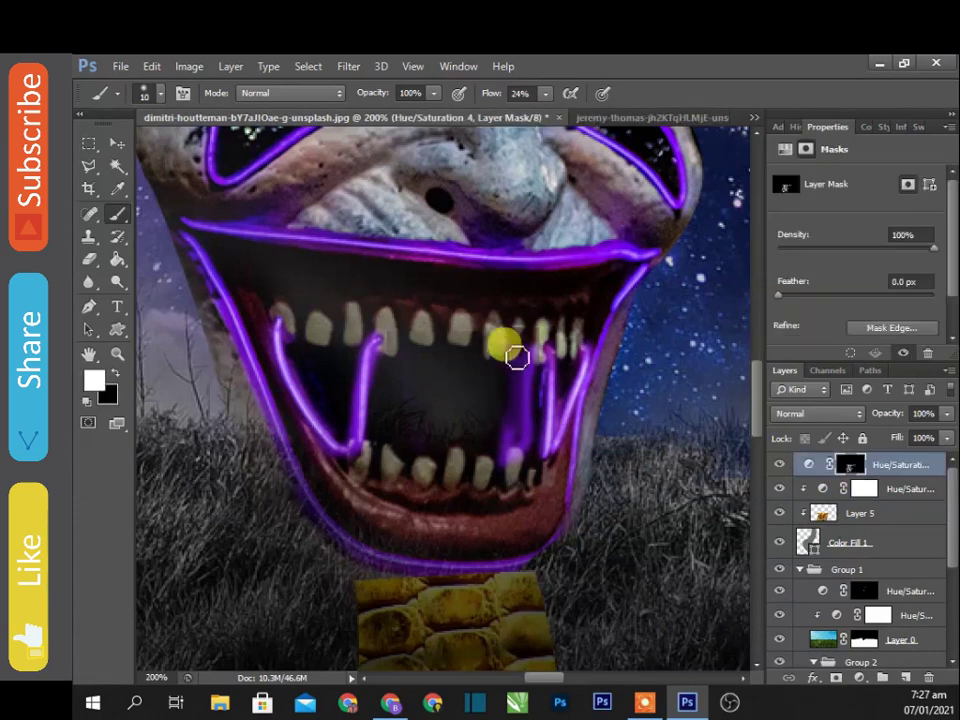
left_click_drag(528, 440, 567, 400)
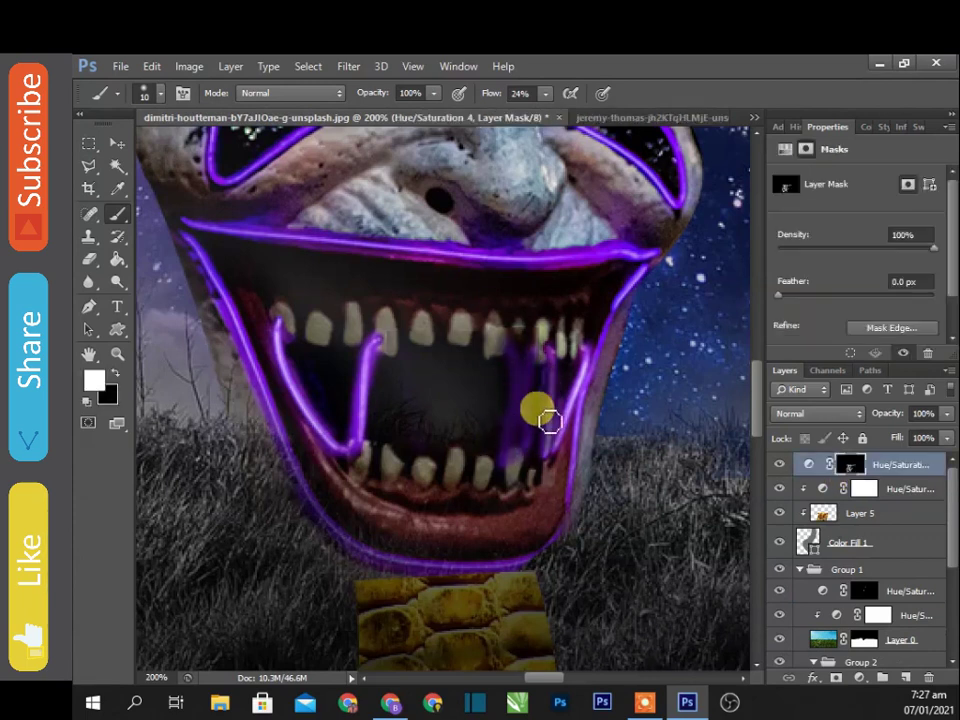
left_click(89, 144)
Content-aware fill away the right-hand purple strand inside the mouth on Layer 3.
left_click_drag(493, 333, 533, 456)
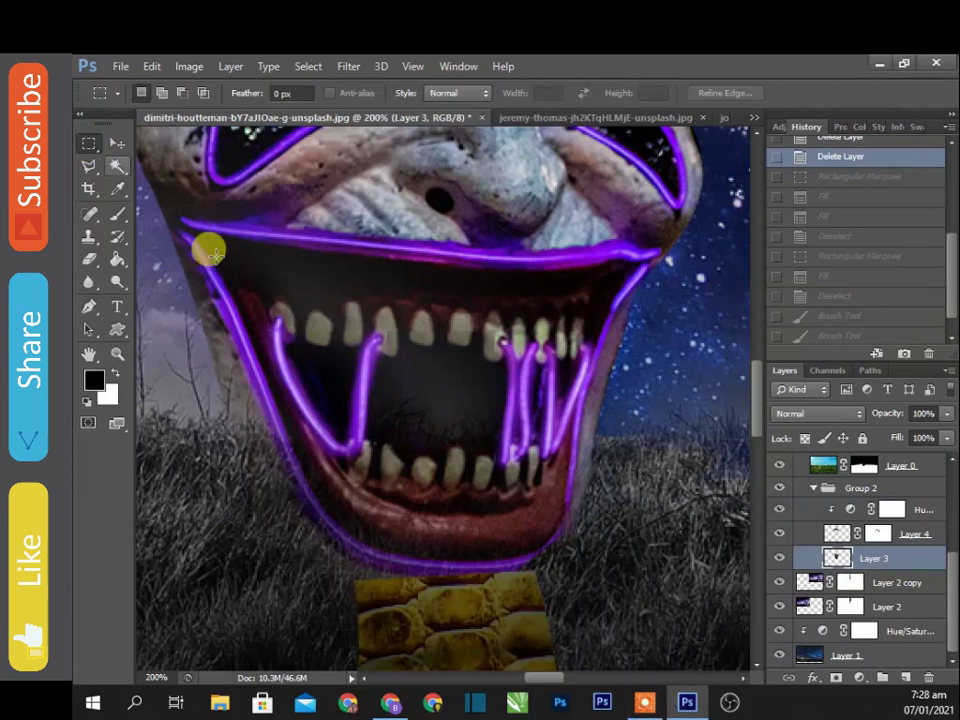
key("shift+F5")
key("Return")
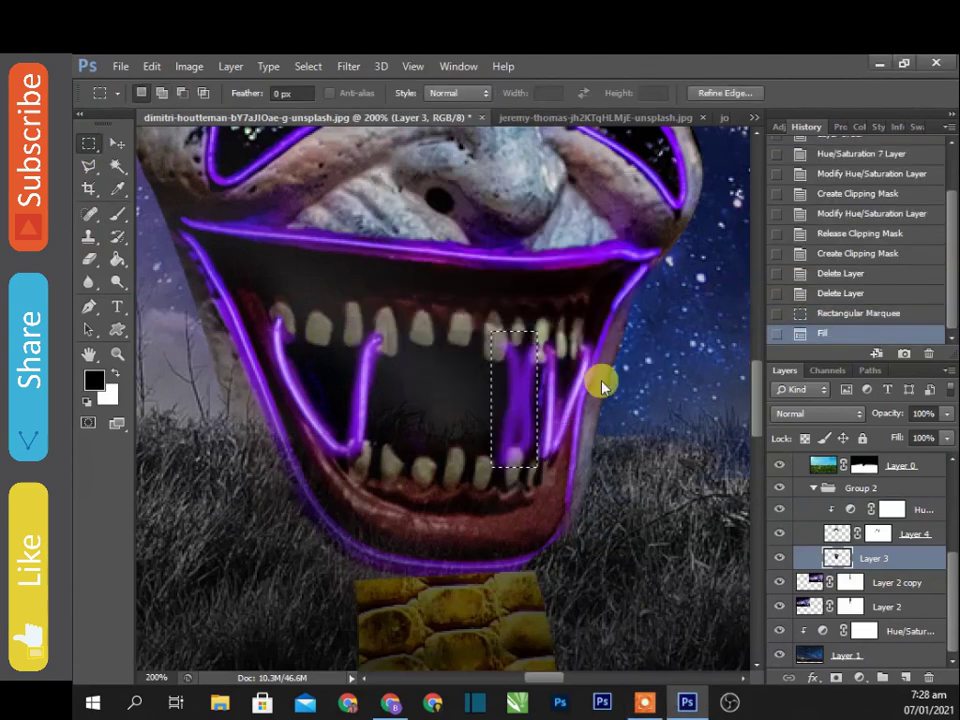
key("ctrl+d")
Paint white on the Hue/Saturation 4 mask to restore purple along the mouth's right side.
left_click_drag(955, 585, 955, 470)
left_click(849, 464)
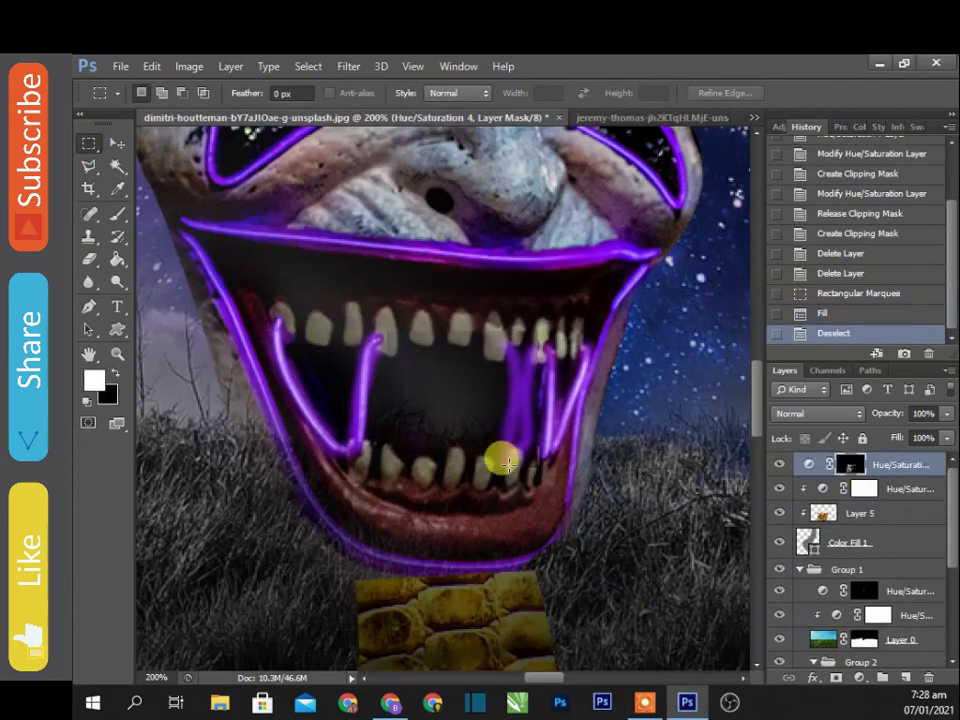
key("b")
key("x")
mouse_move(525, 399)
left_mouse_down()
mouse_move(521, 356)
mouse_move(538, 412)
mouse_move(536, 479)
left_mouse_up()
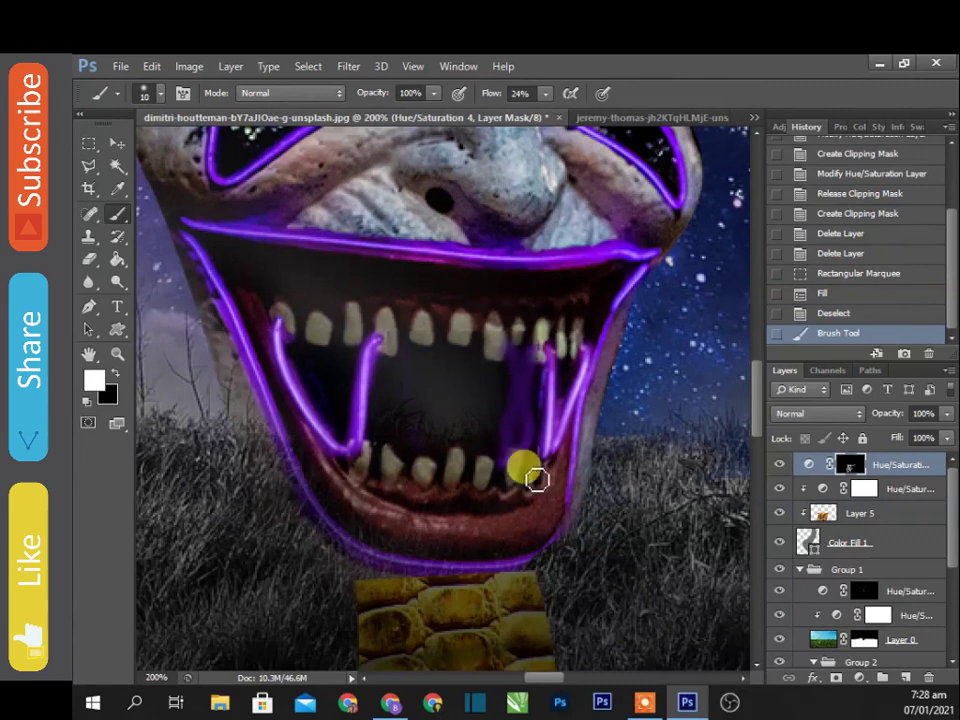
left_click_drag(552, 362, 552, 457)
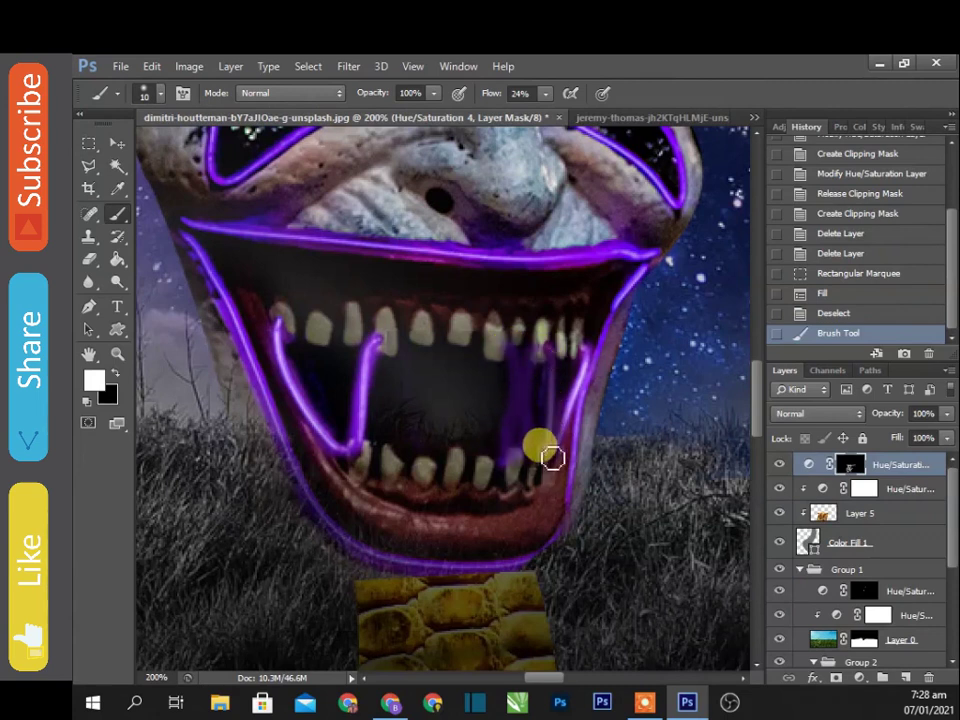
mouse_move(538, 393)
left_mouse_down()
mouse_move(525, 379)
mouse_move(560, 340)
left_mouse_up()
key("ctrl+plus")
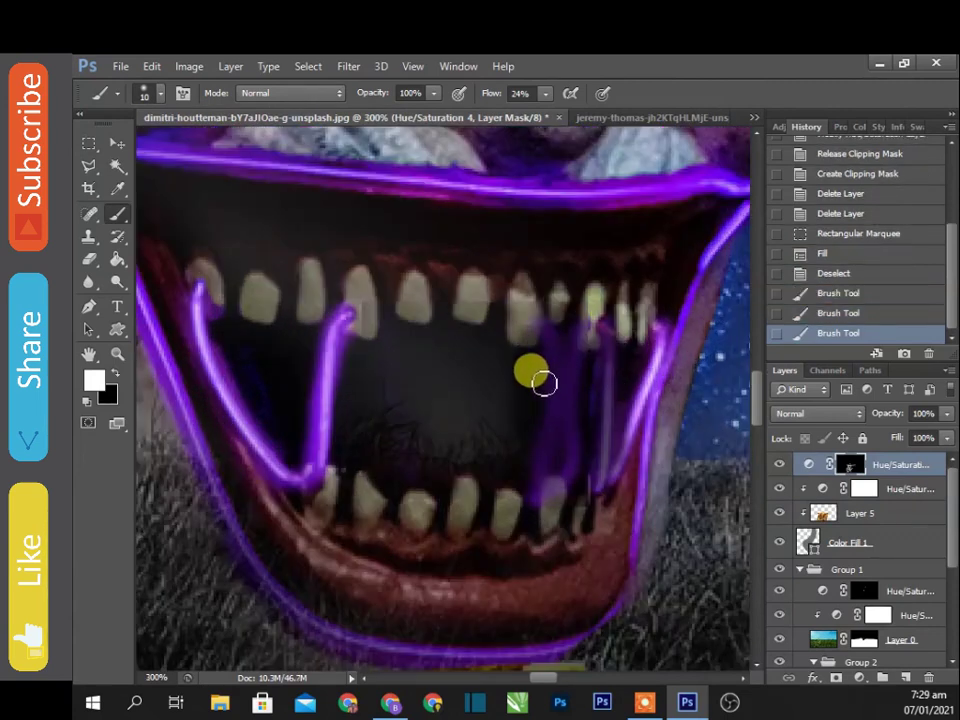
left_click_drag(623, 520, 578, 525)
Paint black on the Group 1 Hue/Saturation mask to dim the purple inside the mouth.
left_click(862, 591)
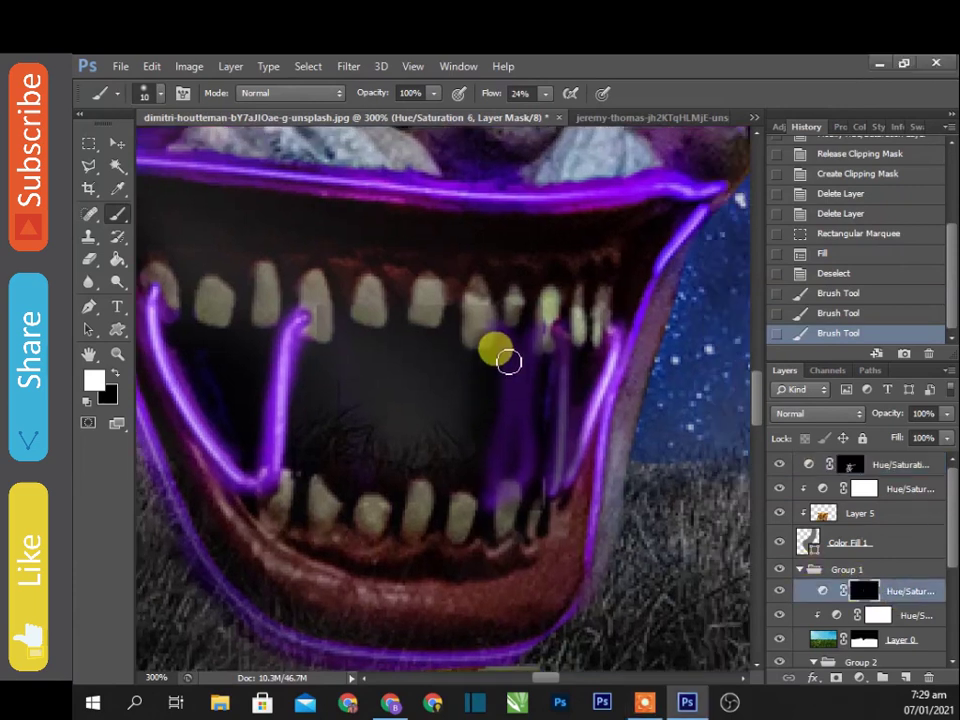
key("x")
left_click_drag(508, 354, 508, 369)
mouse_move(519, 498)
left_mouse_down()
mouse_move(544, 347)
mouse_move(540, 420)
left_mouse_up()
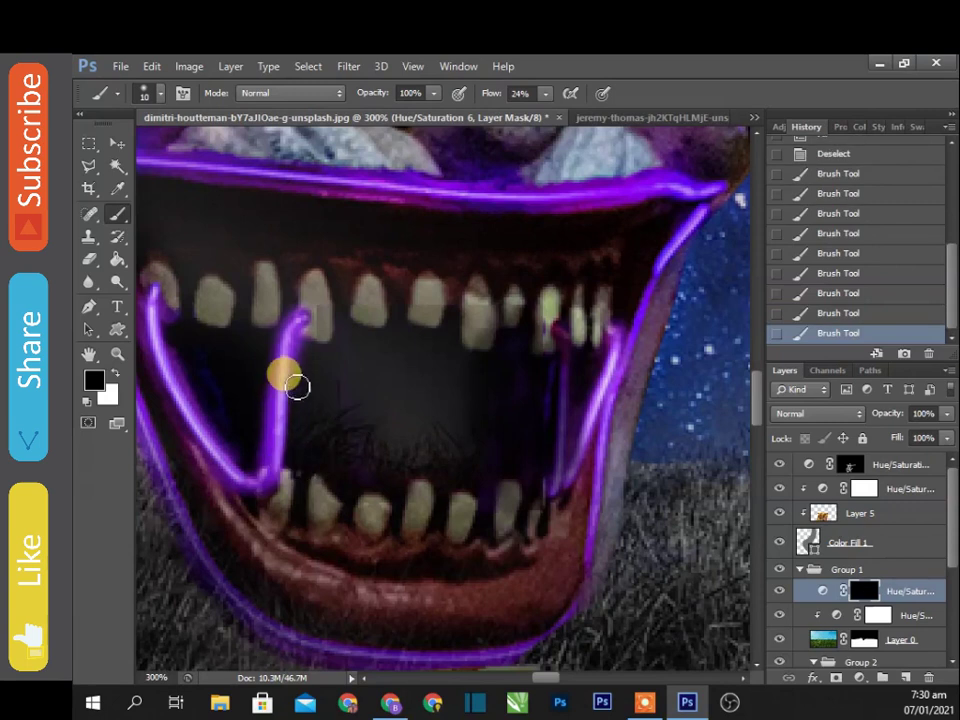
left_click_drag(306, 385, 255, 402)
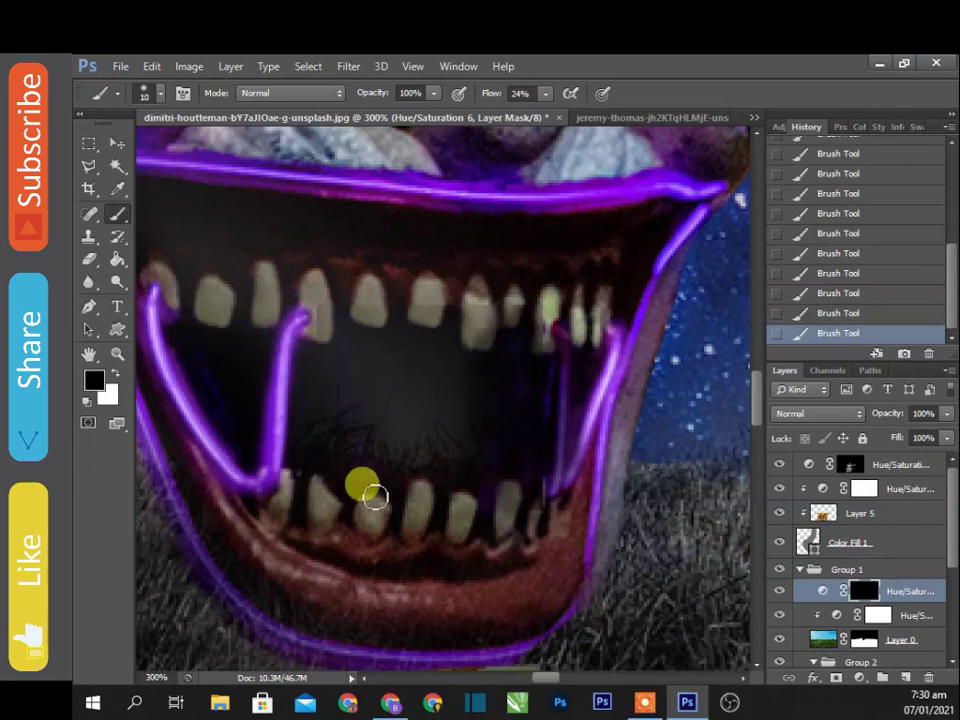
left_click_drag(374, 497, 390, 515)
key("s")
right_click(396, 317)
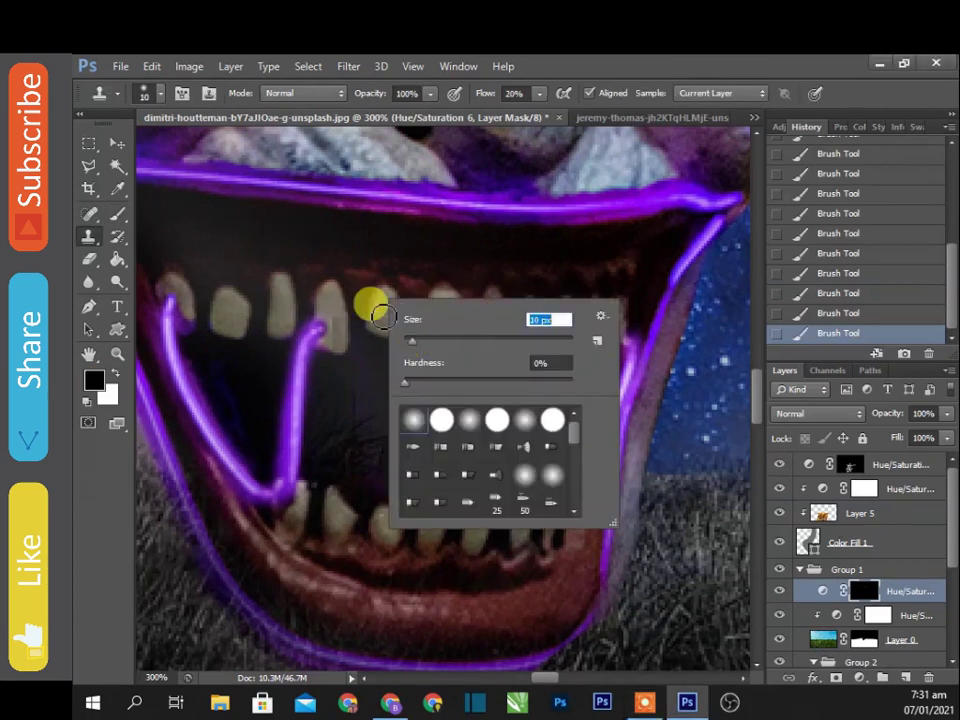
Clone-stamp over the upper teeth and right lip edge on Layer 3.
left_click(369, 306)
key("Return")
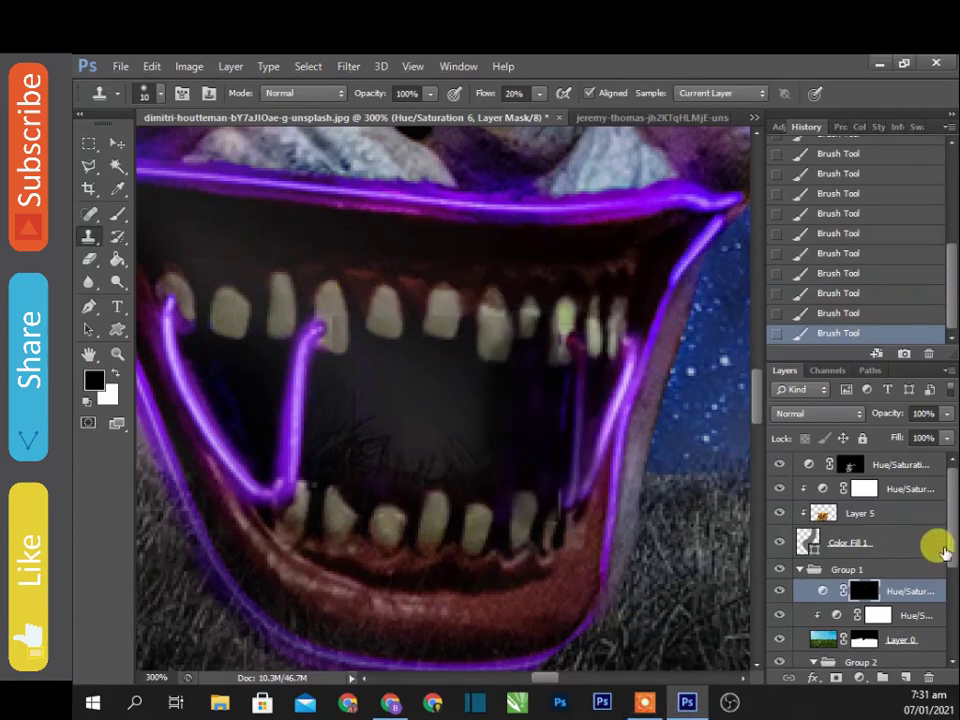
scroll(935, 565, "down", 3)
scroll(947, 585, "down", 2)
left_click(836, 619)
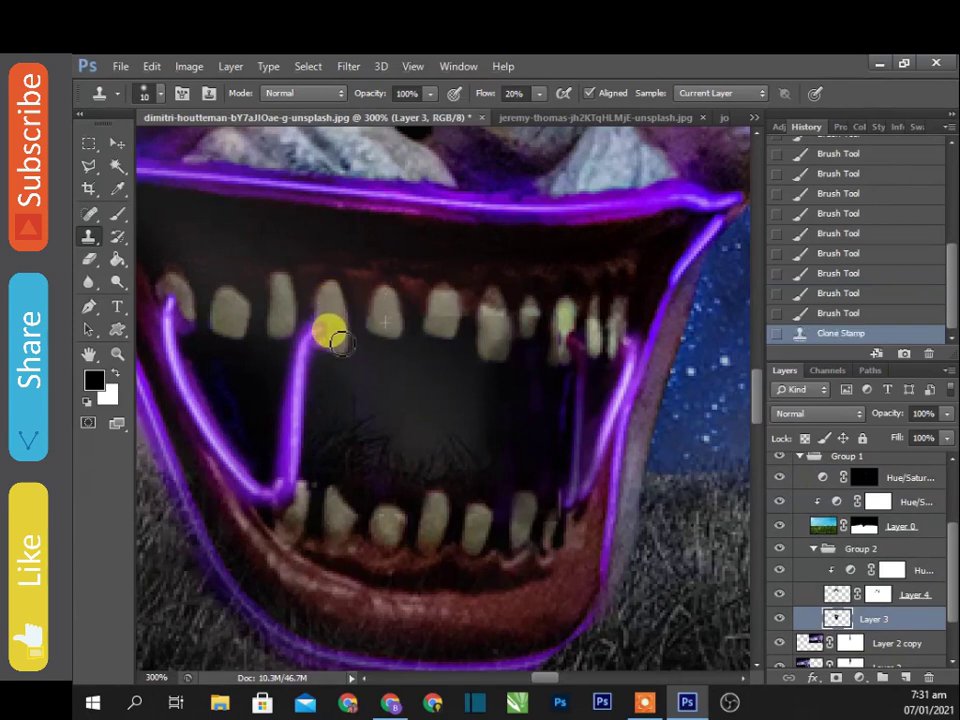
left_click(338, 342)
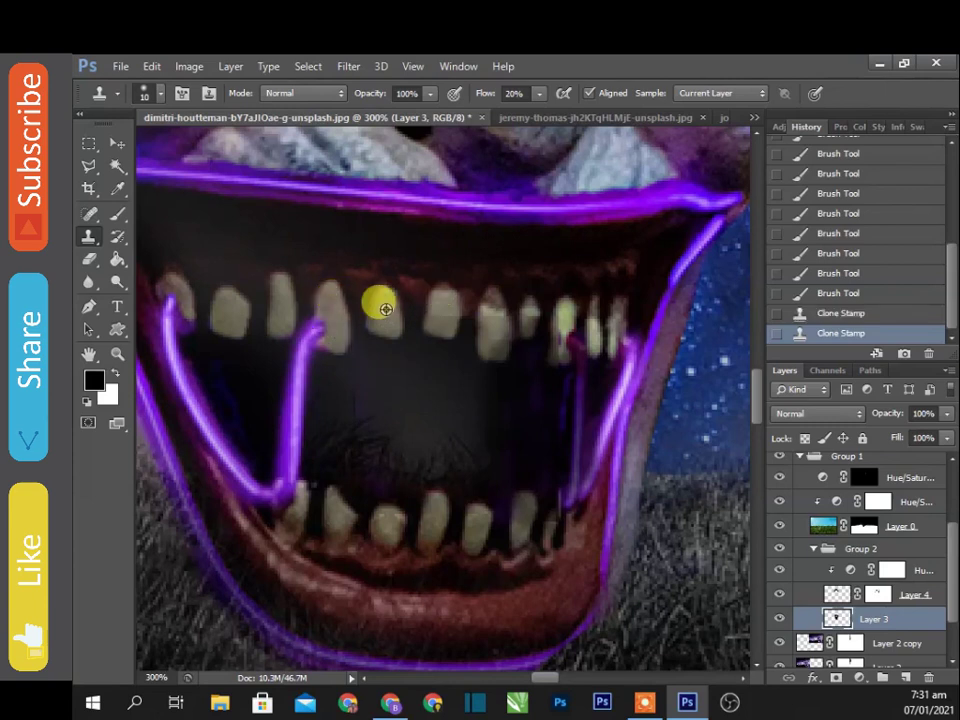
left_click(446, 316)
left_click(391, 313)
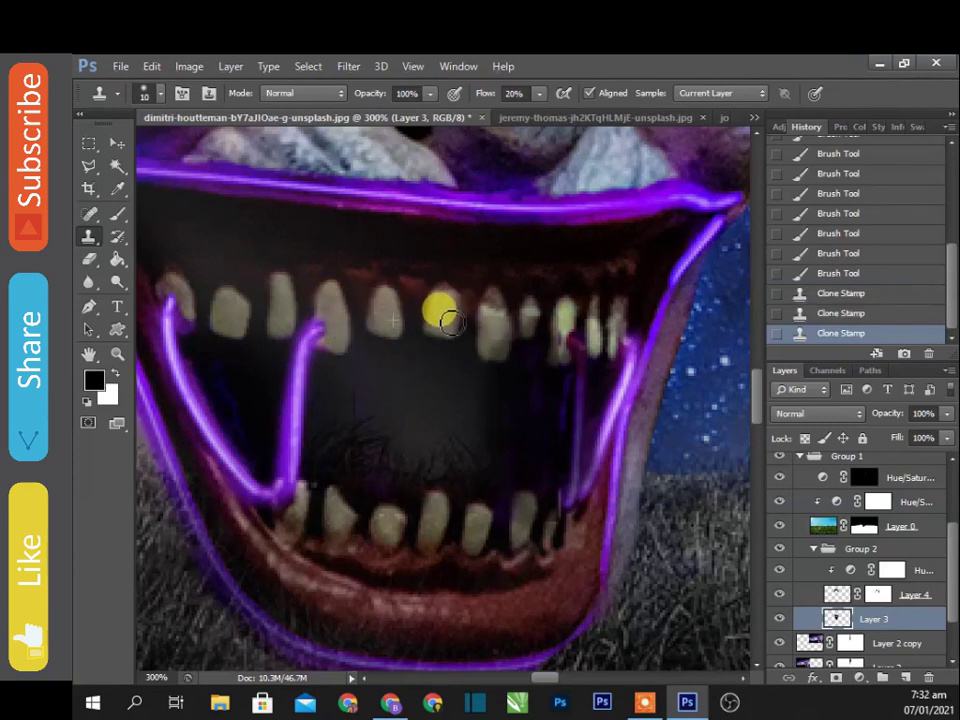
left_click(413, 365)
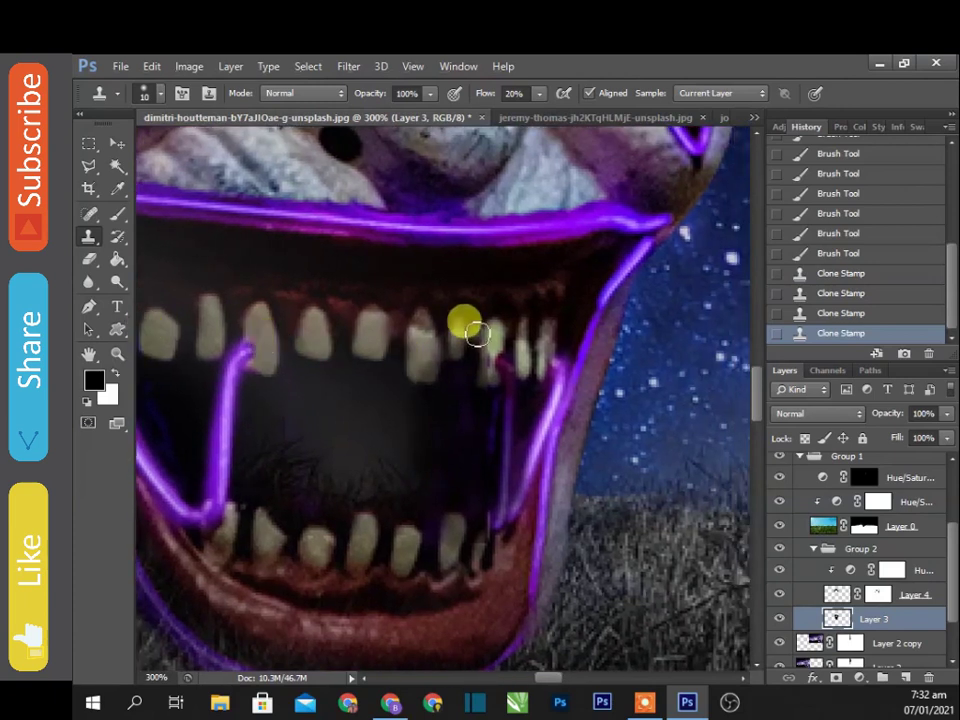
left_click_drag(477, 335, 423, 342)
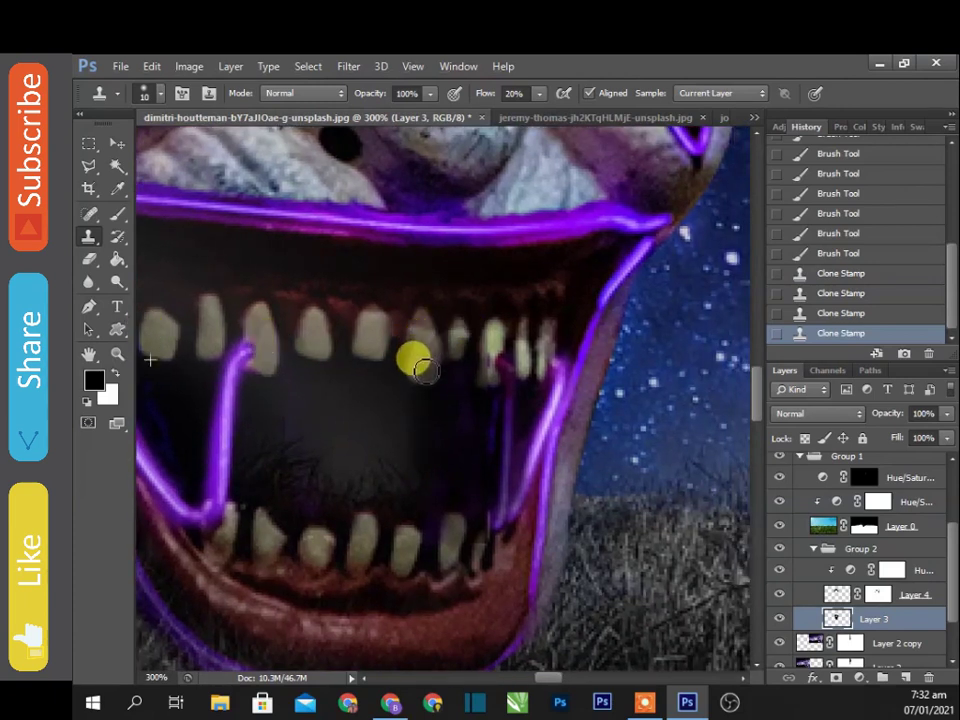
left_click_drag(600, 407, 557, 500)
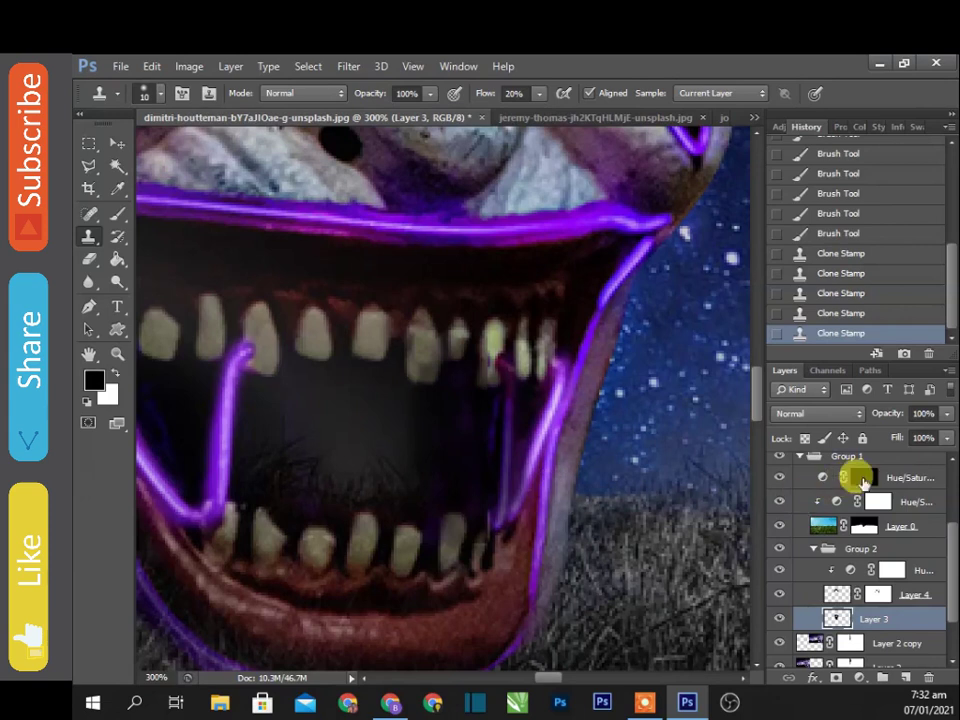
Touch up the Hue/Saturation mask inside the mouth with white and black brush strokes.
left_click(863, 483)
key("b")
key("x")
mouse_move(506, 396)
left_mouse_down()
mouse_move(508, 366)
mouse_move(508, 443)
mouse_move(486, 432)
left_mouse_up()
key("x")
left_click_drag(947, 490, 947, 466)
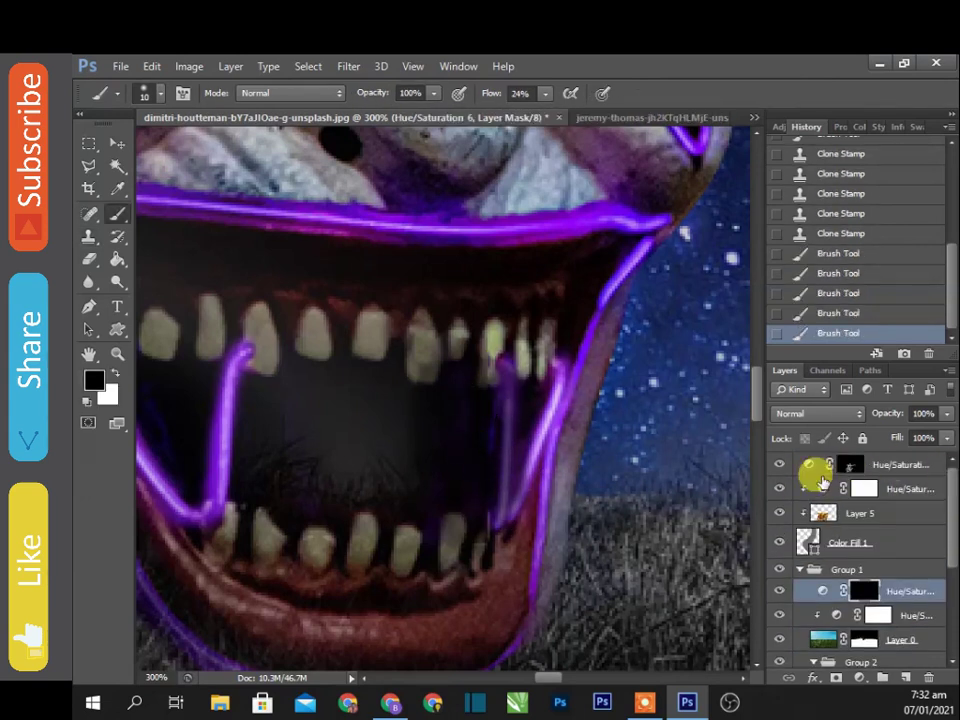
Tick Colorize on the Hue/Saturation adjustment above the snake-skin road layer.
left_click(810, 466)
key("x")
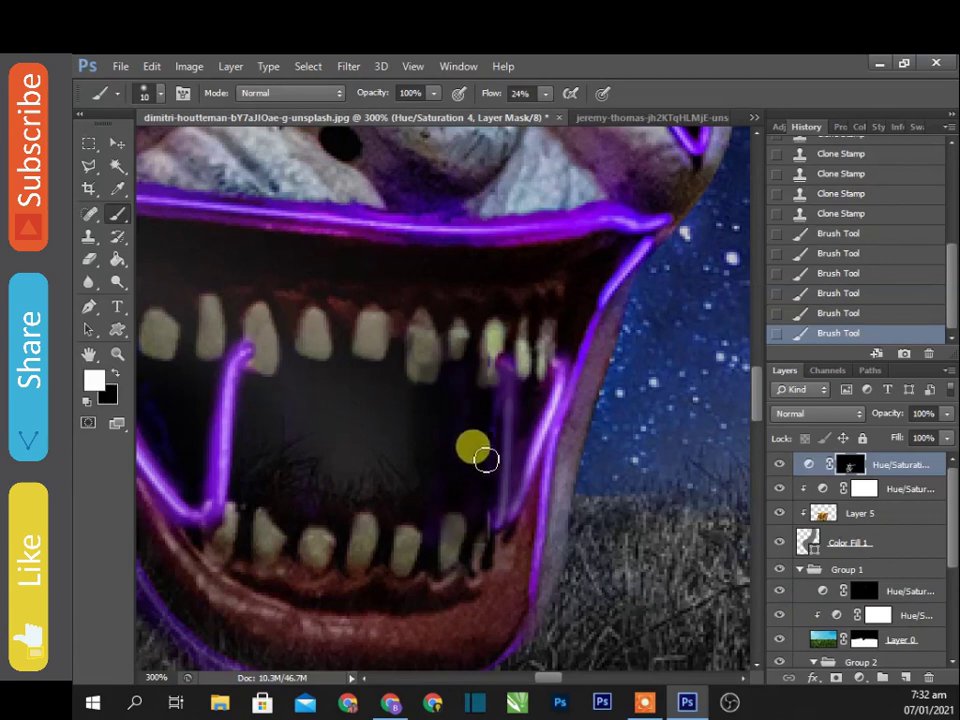
scroll(911, 521, "down", 2)
scroll(476, 439, "down", 3)
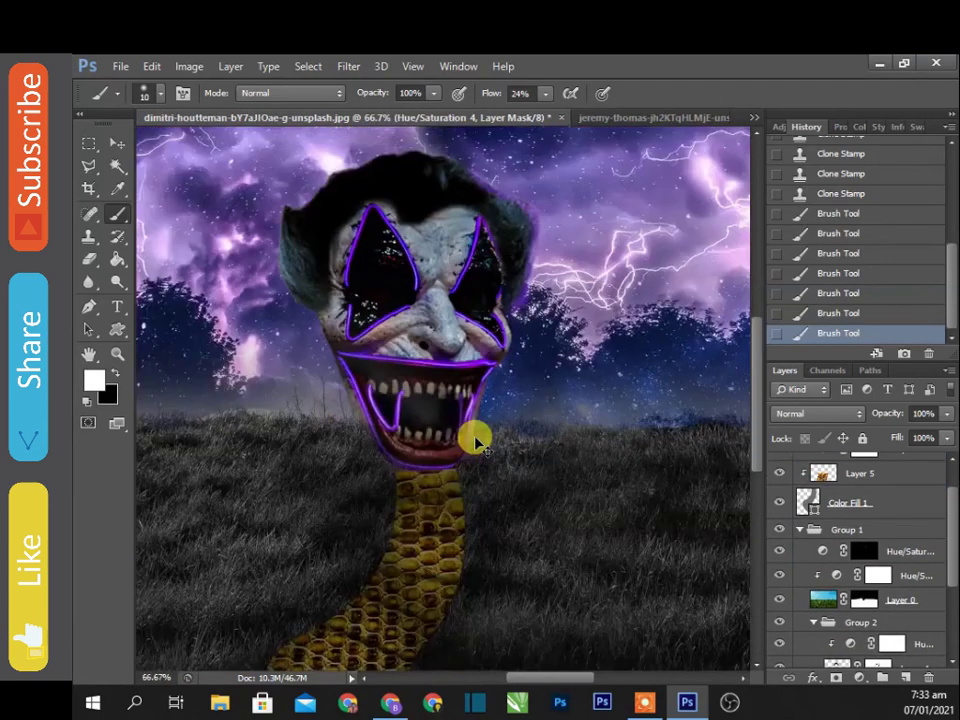
scroll(471, 437, "down", 2)
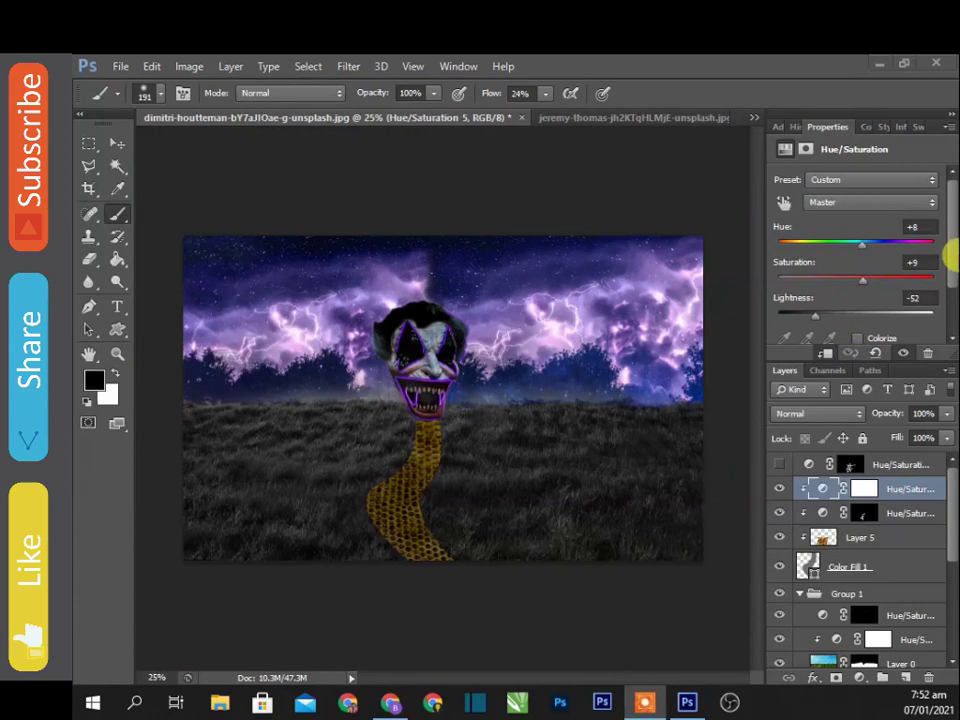
left_click(857, 338)
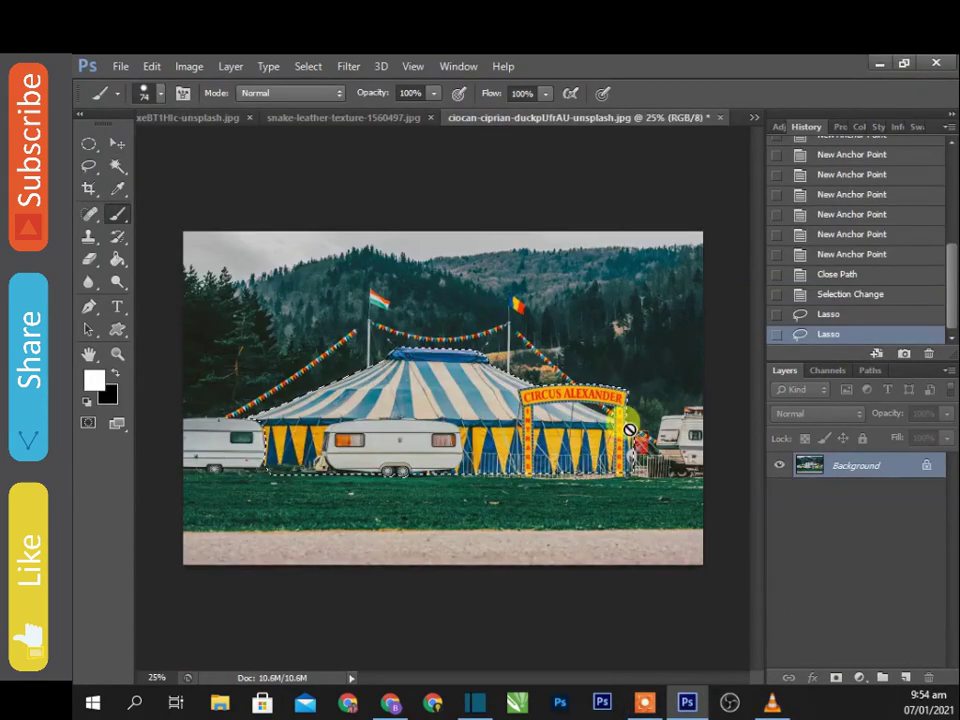
Copy the lasso-selected tent to its own layer, drag it into the composite, and begin scaling it.
key("ctrl+j")
left_click_drag(840, 472, 503, 408)
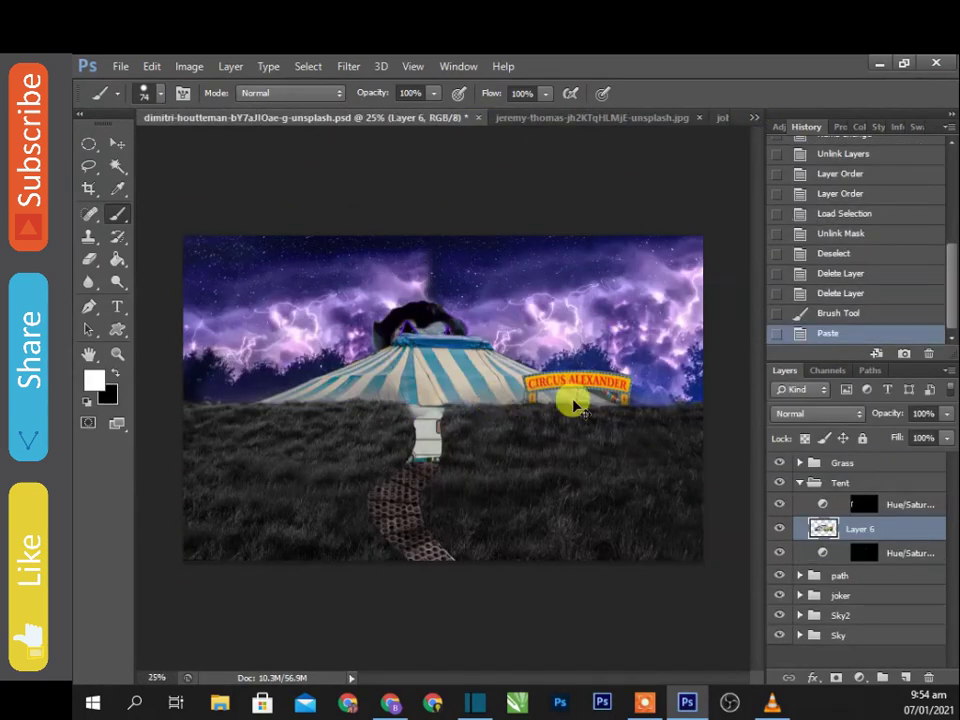
key("ctrl+t")
left_click_drag(641, 330, 456, 428)
Scale the tent to about 40% by 56%, tilt it about -9°, and commit it on the left horizon.
mouse_move(340, 420)
left_mouse_down()
mouse_move(300, 342)
mouse_move(289, 364)
left_mouse_up()
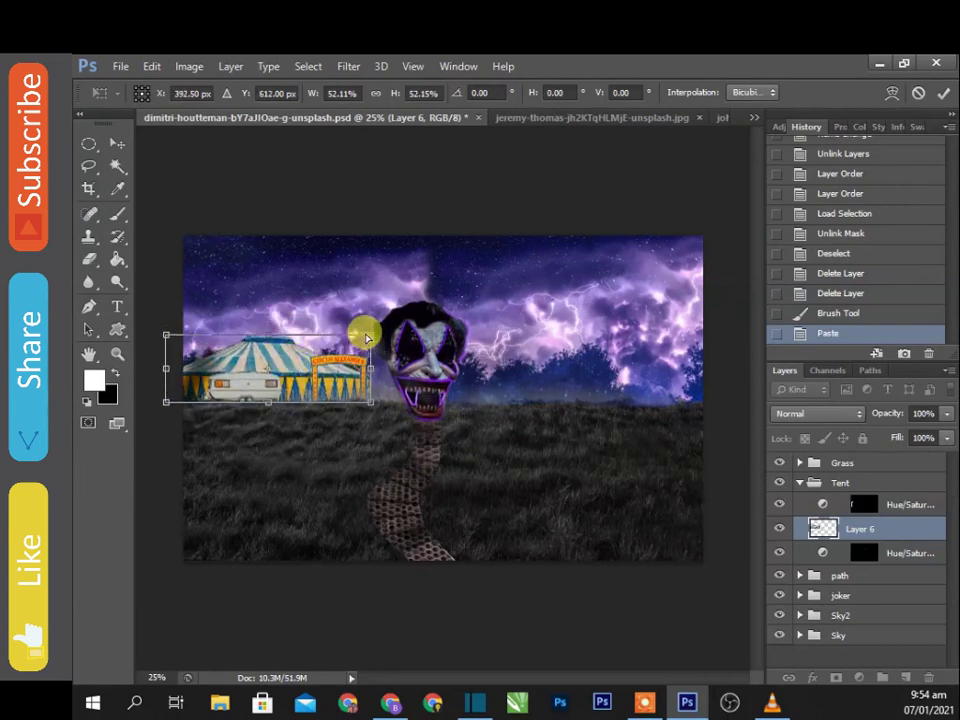
mouse_move(369, 364)
left_mouse_down()
mouse_move(333, 345)
mouse_move(314, 351)
mouse_move(333, 322)
left_mouse_up()
left_click_drag(283, 367, 293, 393)
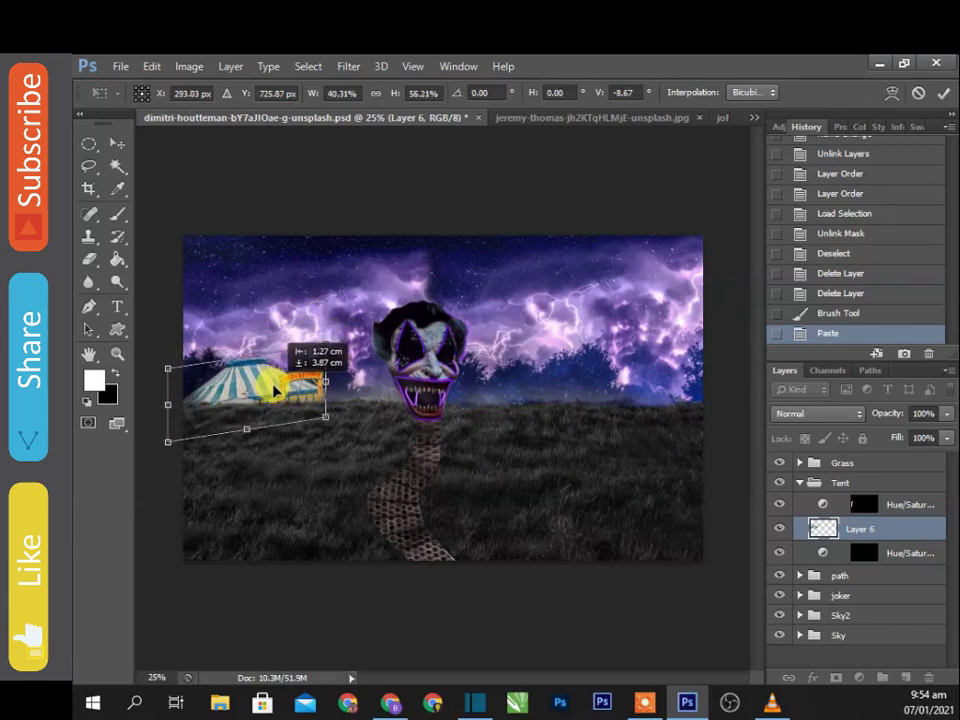
scroll(293, 393, "up", 1)
scroll(401, 435, "up", 1)
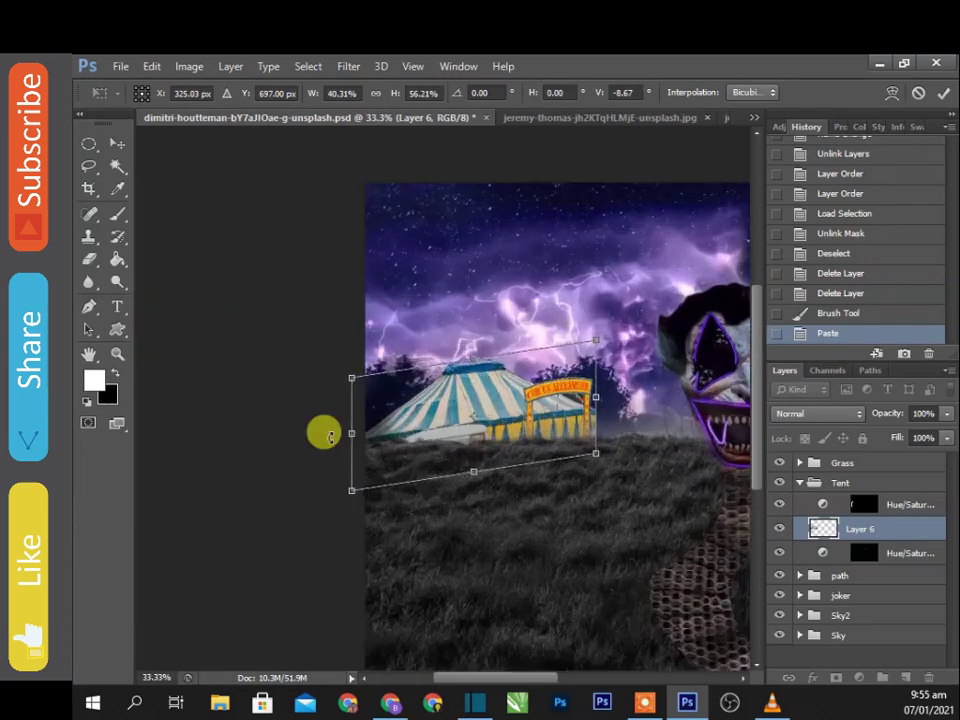
scroll(321, 431, "up", 1)
scroll(529, 452, "up", 1)
scroll(480, 503, "up", 1)
left_click_drag(467, 429, 482, 462)
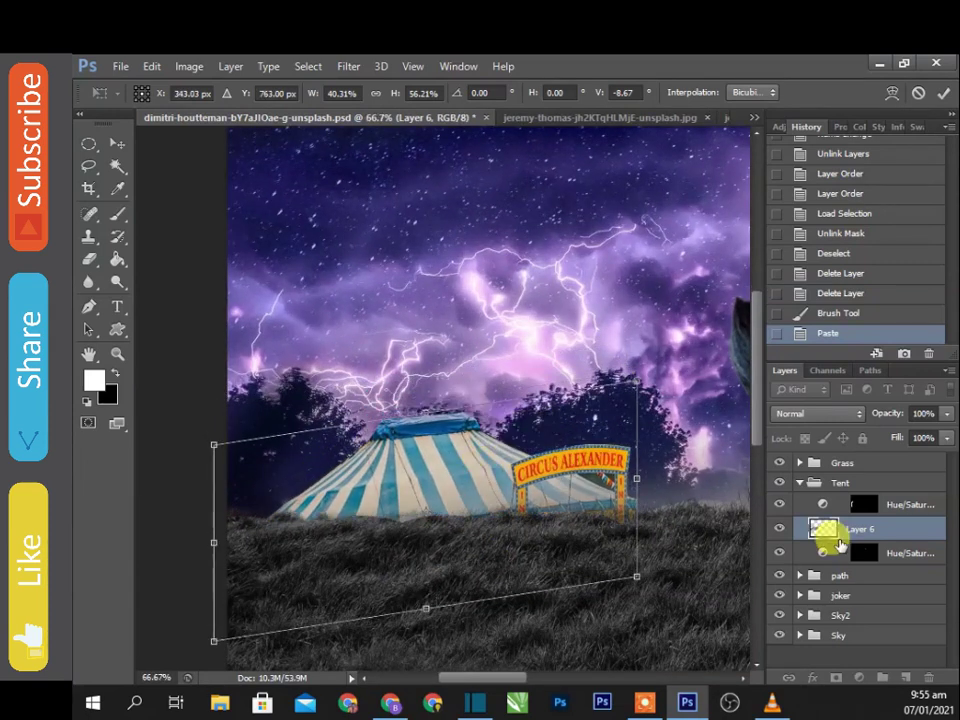
key("Return")
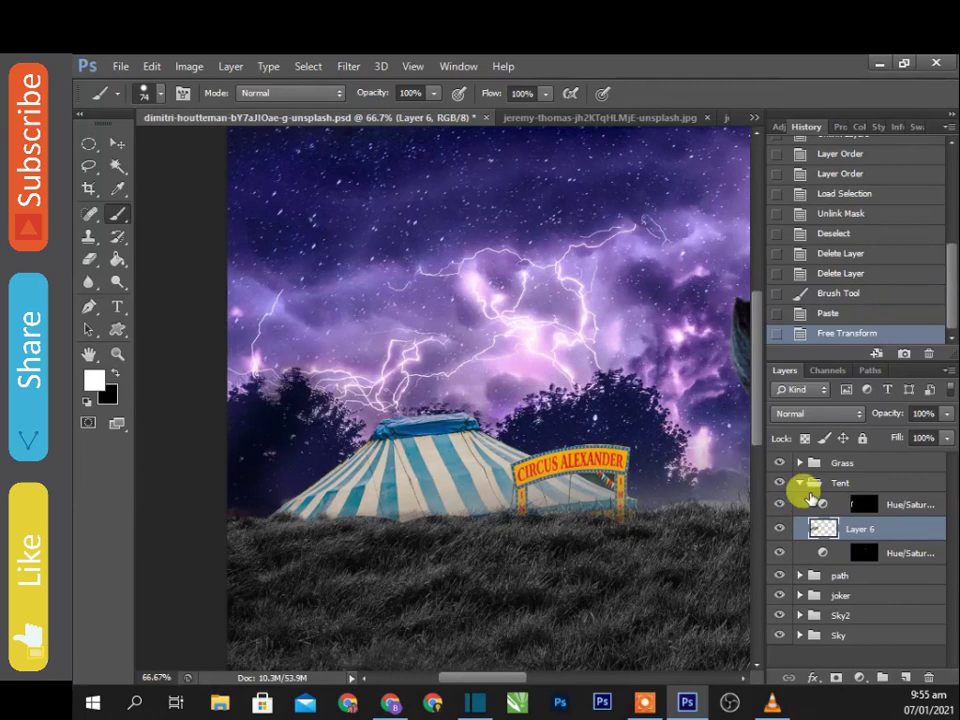
On the Grass layer's mask, paint black to hide grass over the tent and caravan.
left_click(800, 483)
left_click(799, 463)
left_click(825, 510)
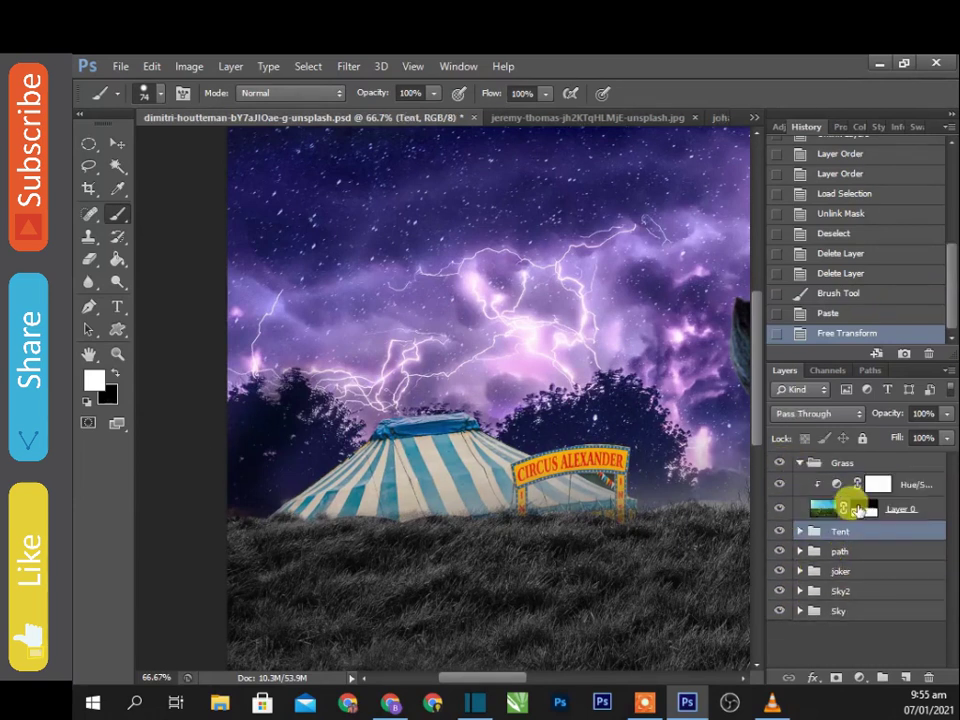
left_click(863, 509)
key("x")
mouse_move(579, 536)
left_mouse_down()
mouse_move(429, 561)
mouse_move(598, 488)
mouse_move(615, 535)
left_mouse_up()
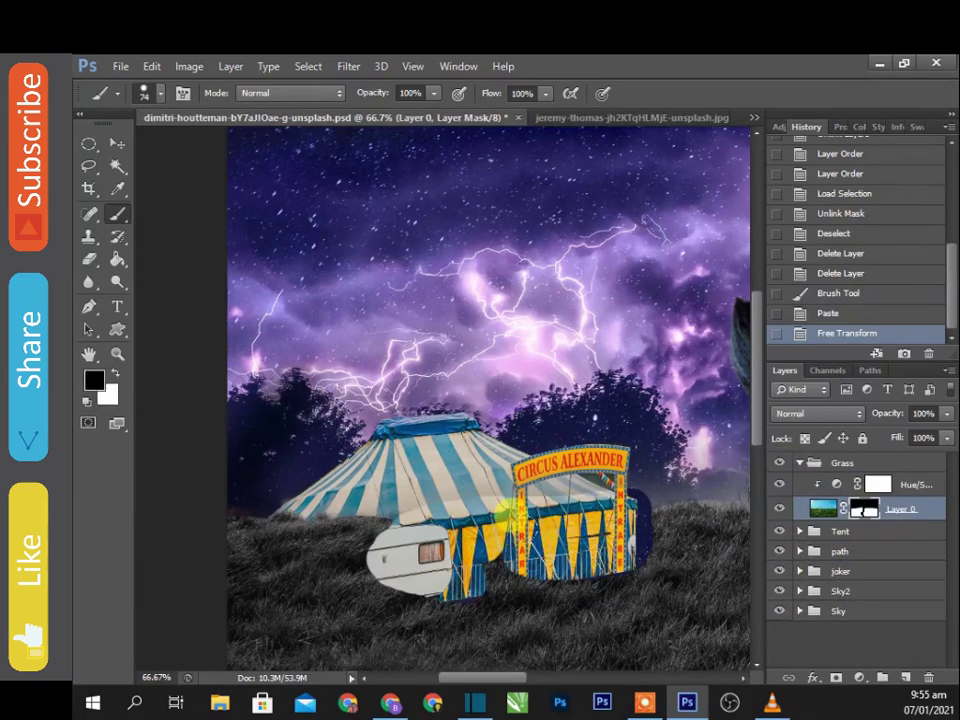
mouse_move(455, 500)
left_mouse_down()
mouse_move(270, 561)
mouse_move(369, 570)
mouse_move(247, 520)
left_mouse_up()
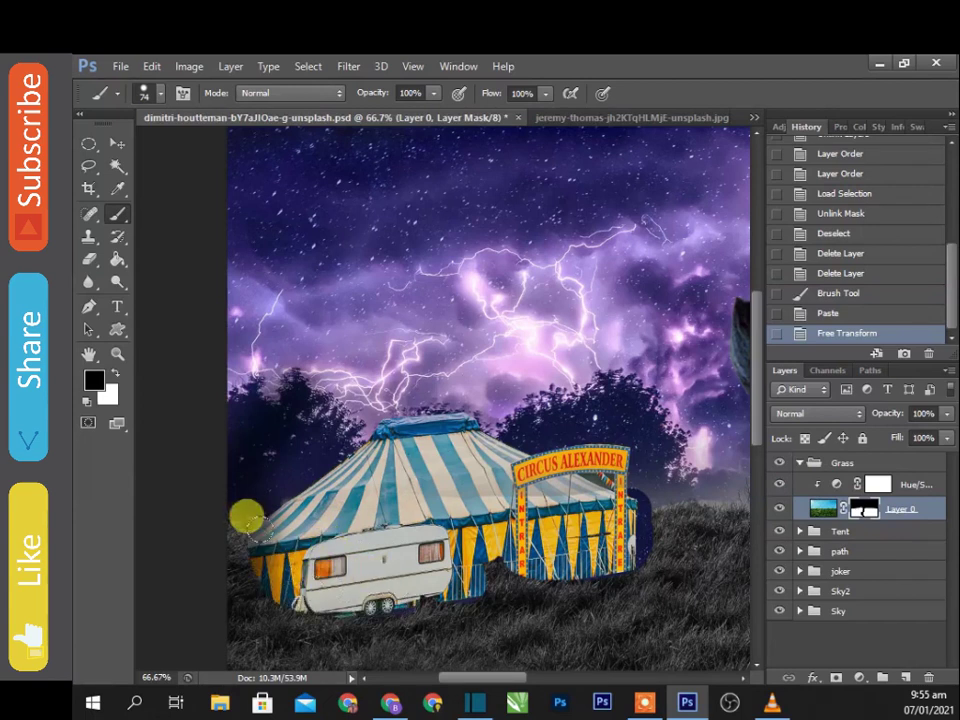
left_click_drag(222, 577, 208, 596)
Zoom in on the caravan and paint grass back over the lower left.
key("ctrl+plus")
key("ctrl+plus")
left_click_drag(343, 536, 415, 413)
left_click(202, 592)
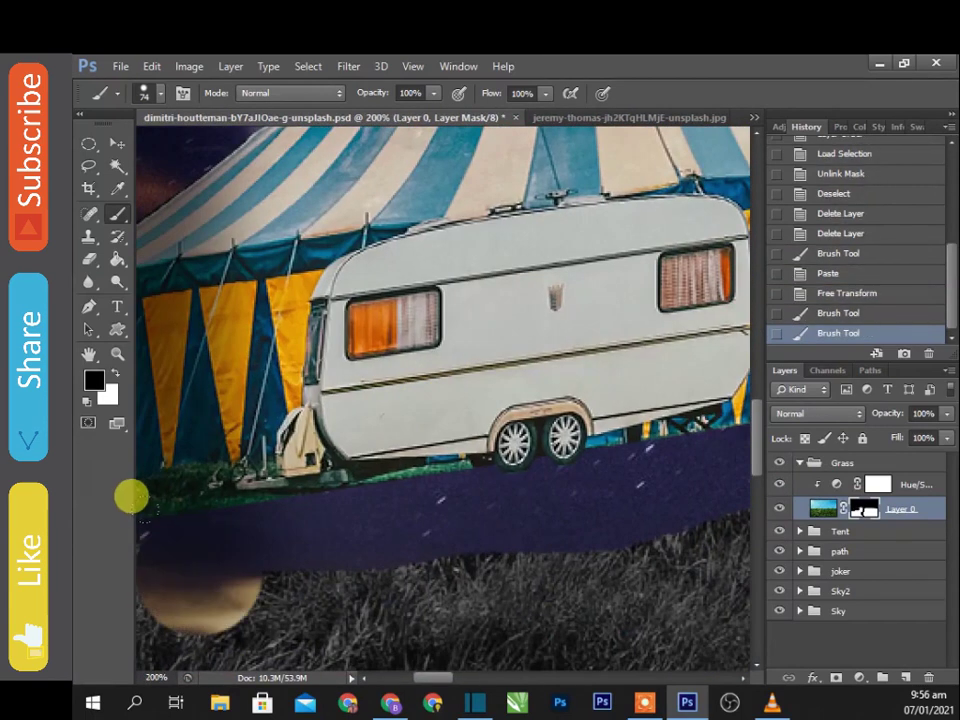
mouse_move(132, 495)
left_mouse_down()
mouse_move(107, 440)
mouse_move(199, 471)
mouse_move(368, 460)
mouse_move(465, 501)
left_mouse_up()
With a 45 px brush, paint grass back along the tent's lower edge.
right_click(368, 460)
type("45")
key("Return")
scroll(467, 452, "right", 5)
scroll(619, 407, "right", 3)
mouse_move(619, 407)
left_mouse_down()
mouse_move(290, 470)
mouse_move(330, 458)
left_mouse_up()
scroll(561, 390, "left", 5)
left_click_drag(561, 390, 139, 450)
scroll(315, 446, "left", 5)
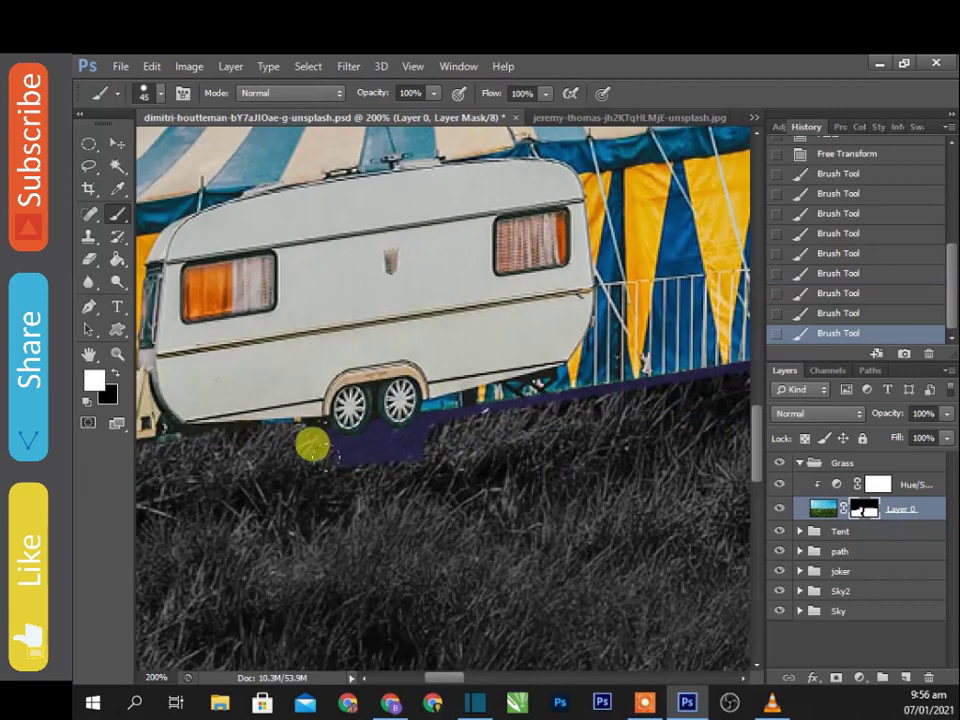
left_click_drag(315, 446, 420, 450)
Reposition the view around the tent base and reduce the brush to 15 px.
scroll(425, 452, "right", 10)
scroll(425, 452, "right", 10)
scroll(340, 380, "up", 4)
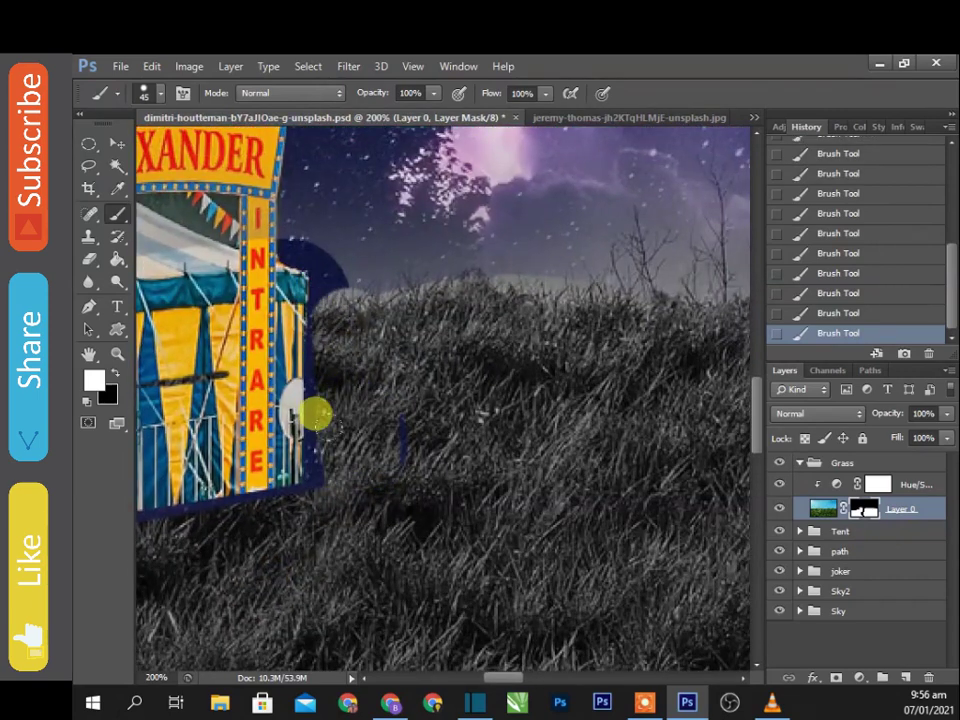
scroll(450, 420, "down", 3)
scroll(546, 433, "left", 10)
scroll(337, 381, "up", 1)
right_click(379, 425)
type("15")
key("Return")
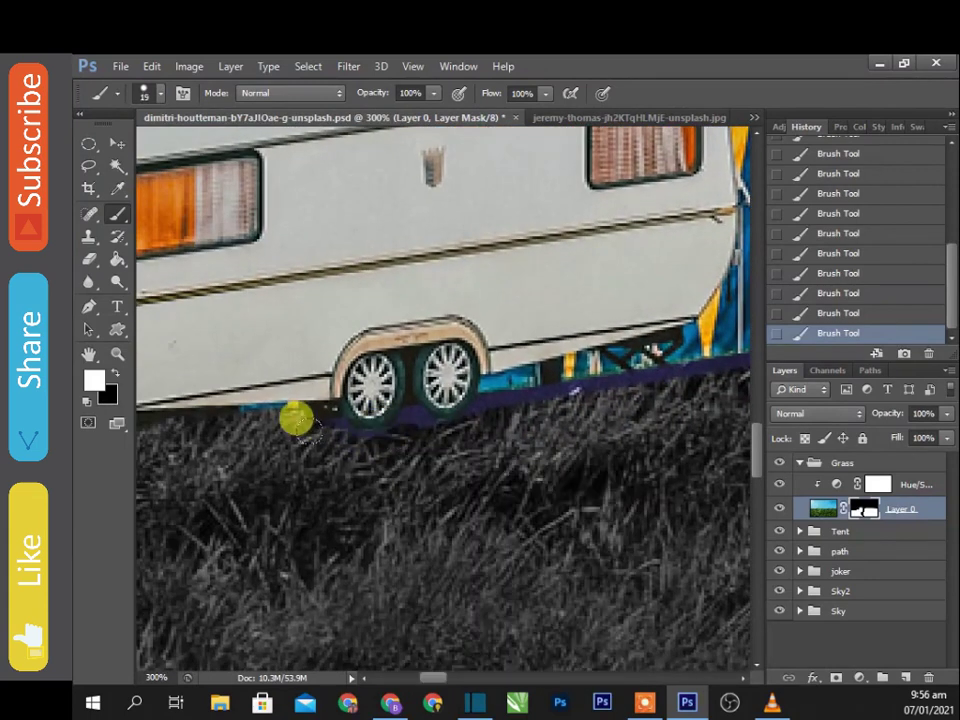
Pan along the tent and its sign to bring the caravan behind it into view.
left_click_drag(452, 440, 272, 472)
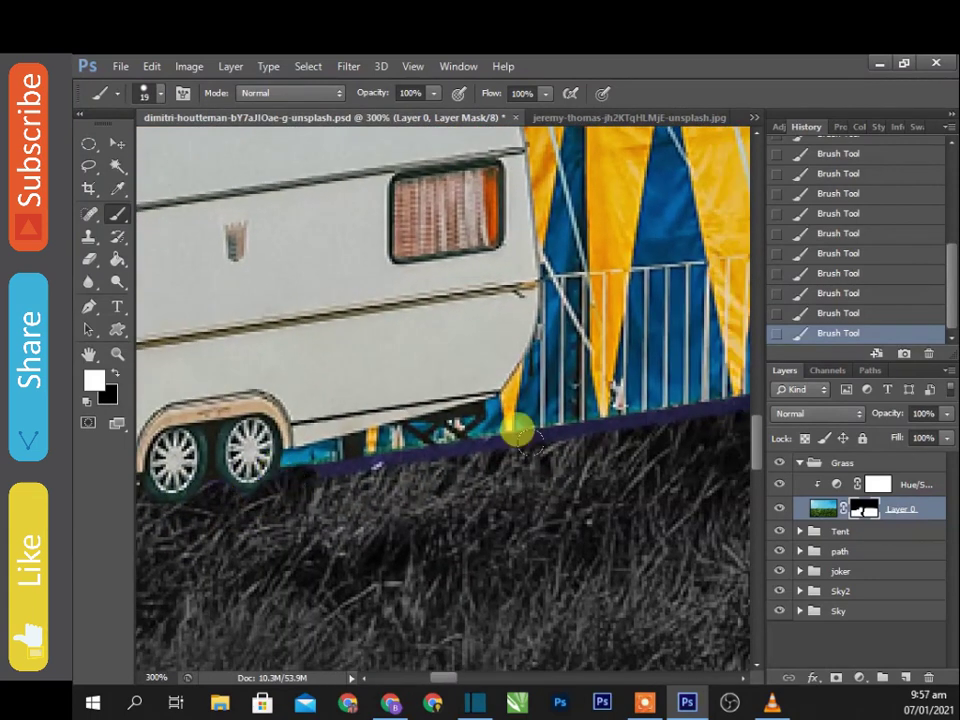
left_click_drag(518, 432, 225, 504)
left_click_drag(476, 454, 264, 504)
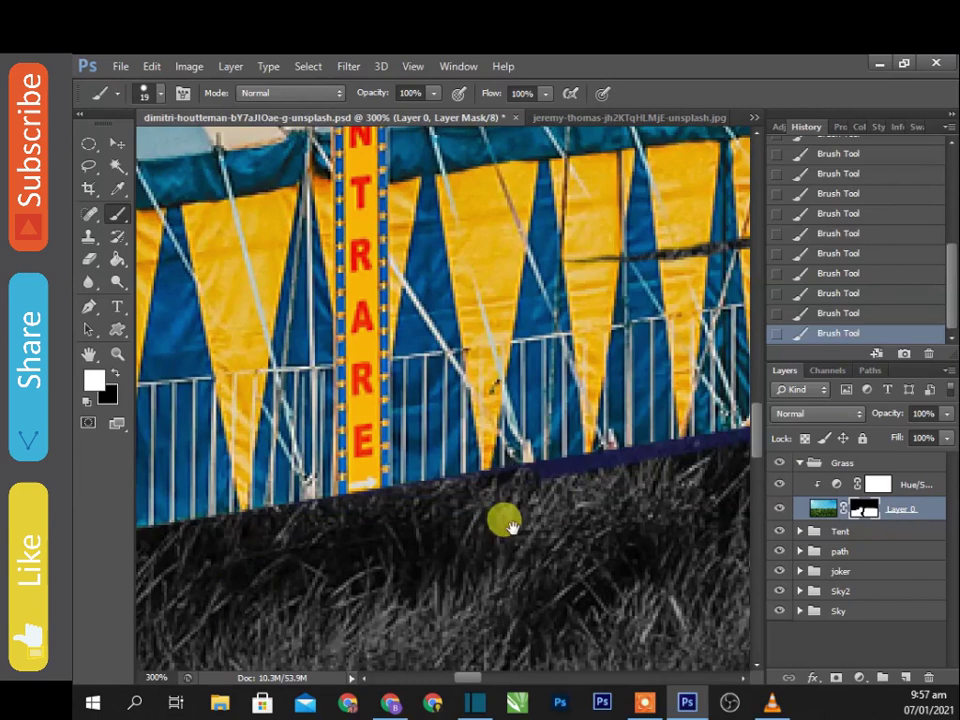
left_click_drag(507, 523, 229, 536)
left_click_drag(521, 488, 235, 530)
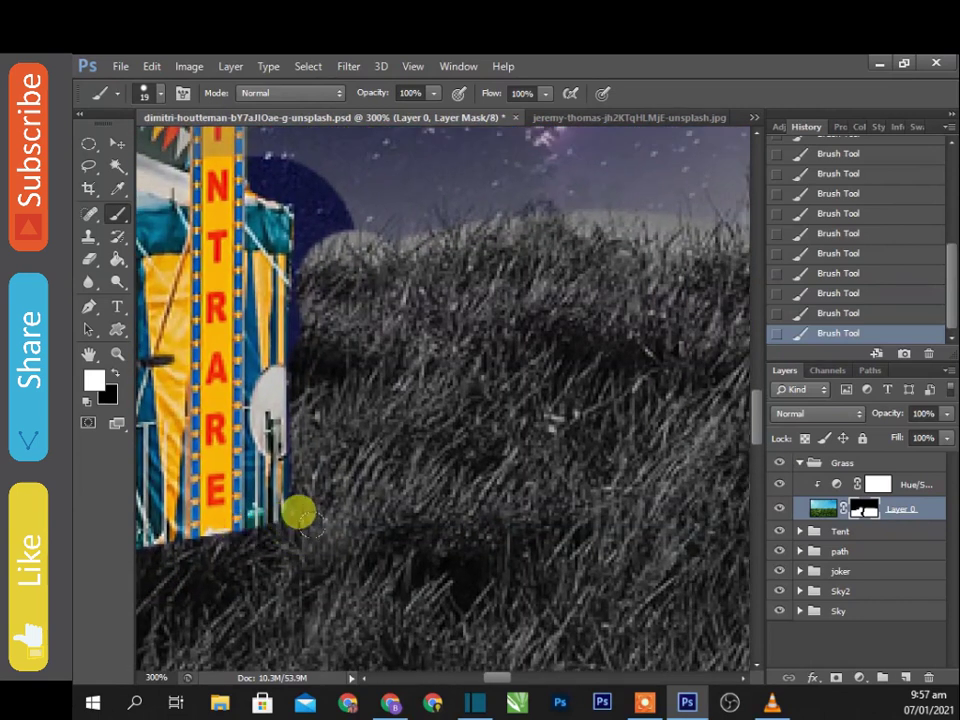
left_click_drag(300, 515, 281, 500)
mouse_move(285, 338)
left_mouse_down()
mouse_move(327, 439)
mouse_move(497, 325)
mouse_move(278, 325)
left_mouse_up()
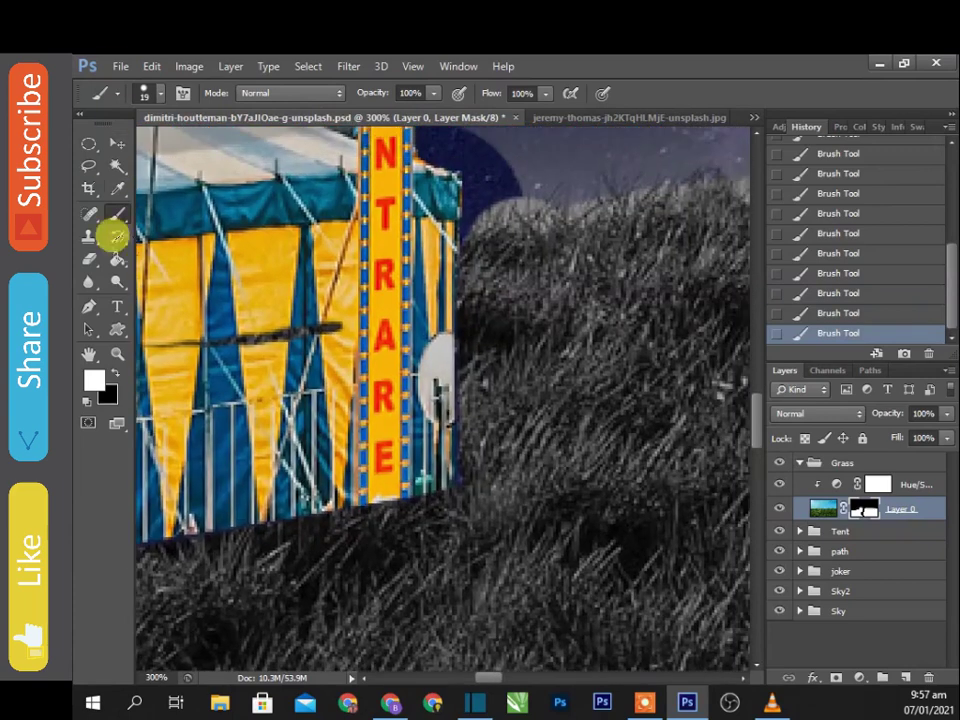
left_click(90, 148)
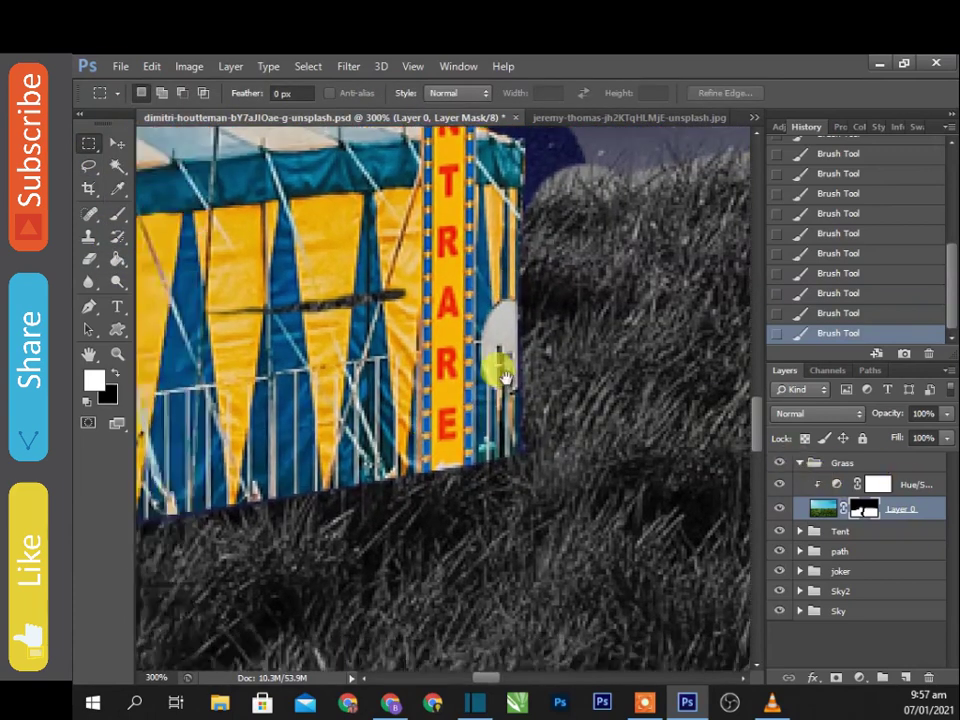
mouse_move(497, 369)
left_mouse_down()
mouse_move(375, 392)
mouse_move(285, 390)
mouse_move(358, 415)
left_mouse_up()
With a 6 px brush, refine the grass mask down the tent's left edge.
key("b")
right_click(360, 415)
type("6")
key("Return")
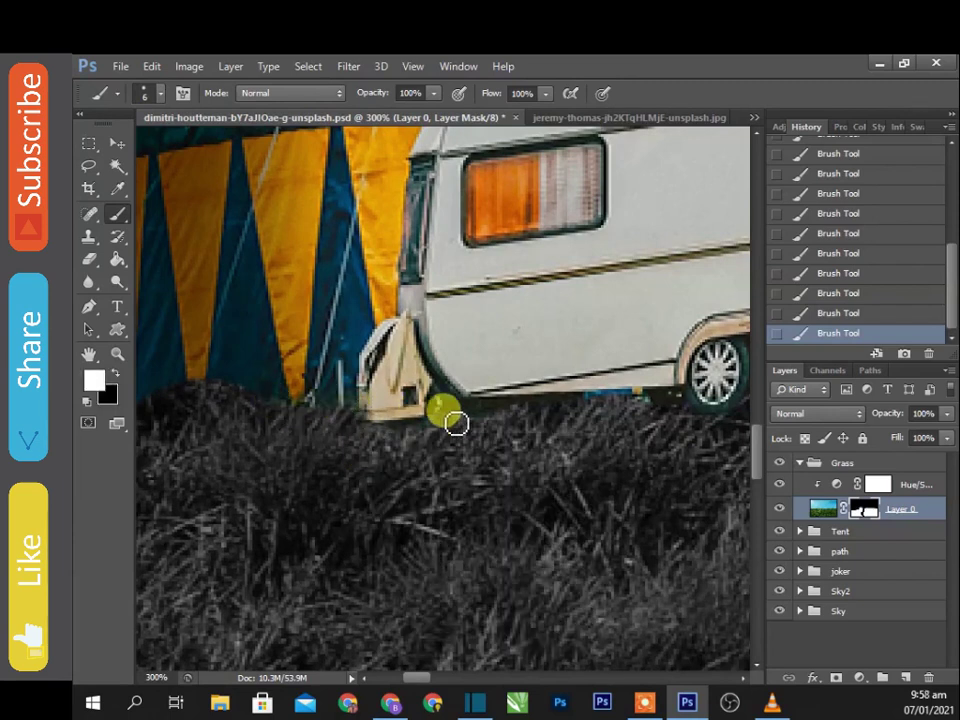
scroll(460, 430, "right", 3)
mouse_move(505, 427)
left_mouse_down()
mouse_move(439, 440)
mouse_move(435, 467)
mouse_move(338, 536)
mouse_move(341, 421)
mouse_move(468, 405)
left_mouse_up()
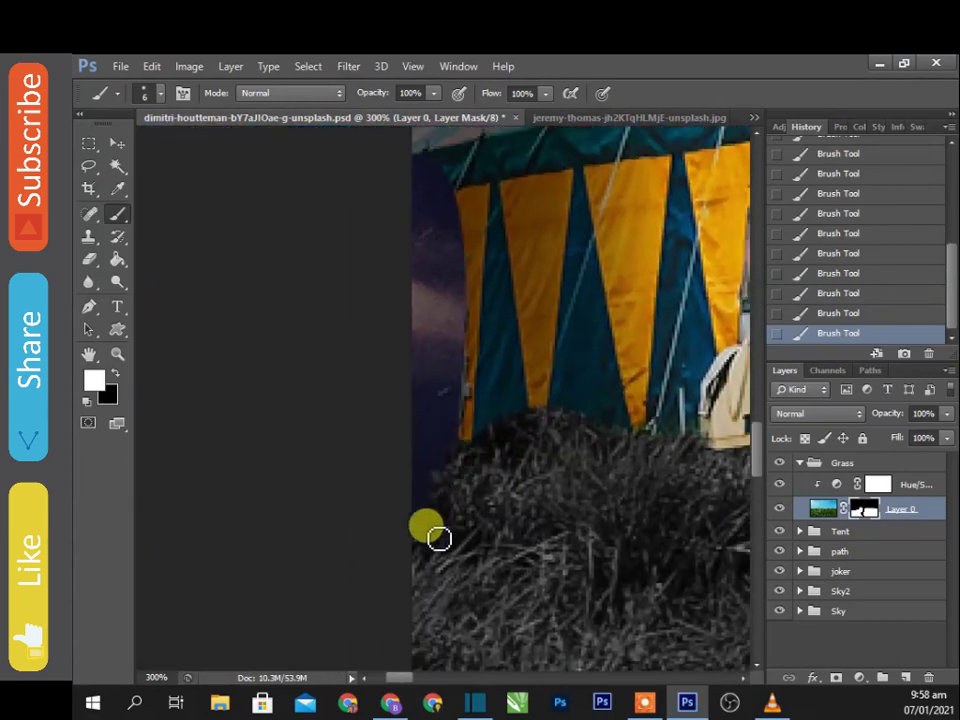
left_click_drag(461, 342, 456, 216)
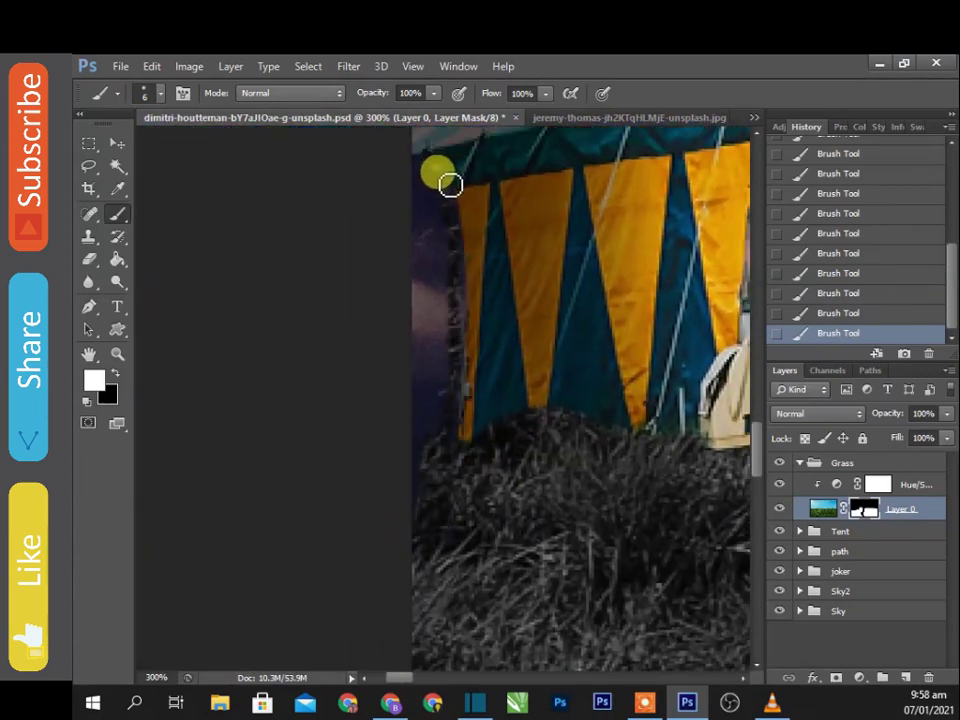
left_click_drag(463, 274, 454, 411)
right_click(454, 411)
left_click_drag(469, 454, 474, 454)
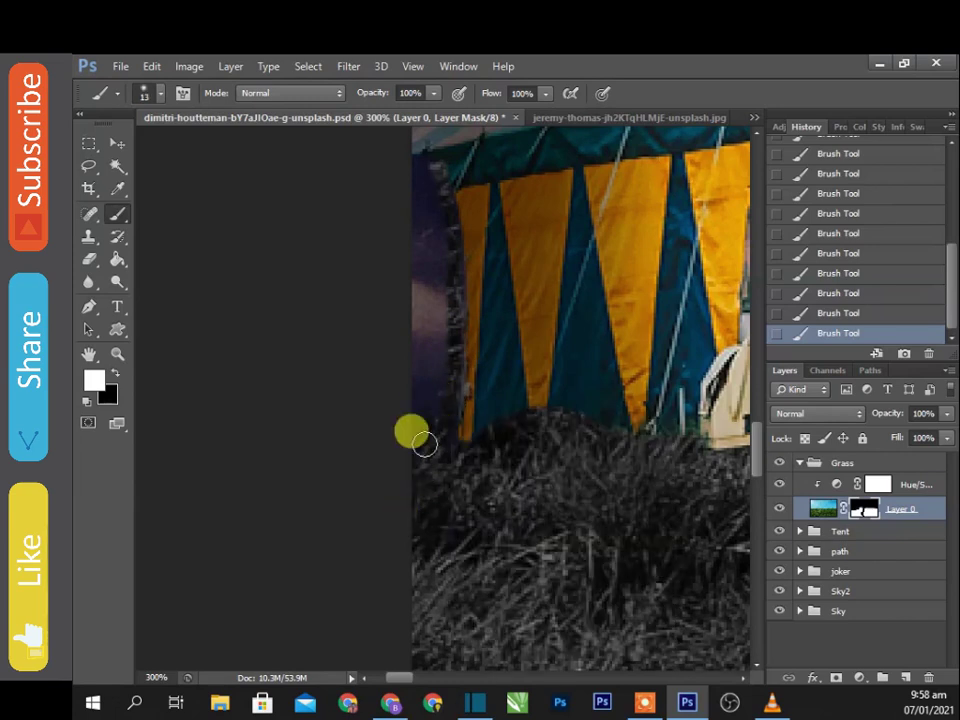
left_click_drag(415, 177, 433, 453)
Review the tent and caravan, then lower the brush flow for softer strokes.
left_click_drag(420, 180, 411, 311)
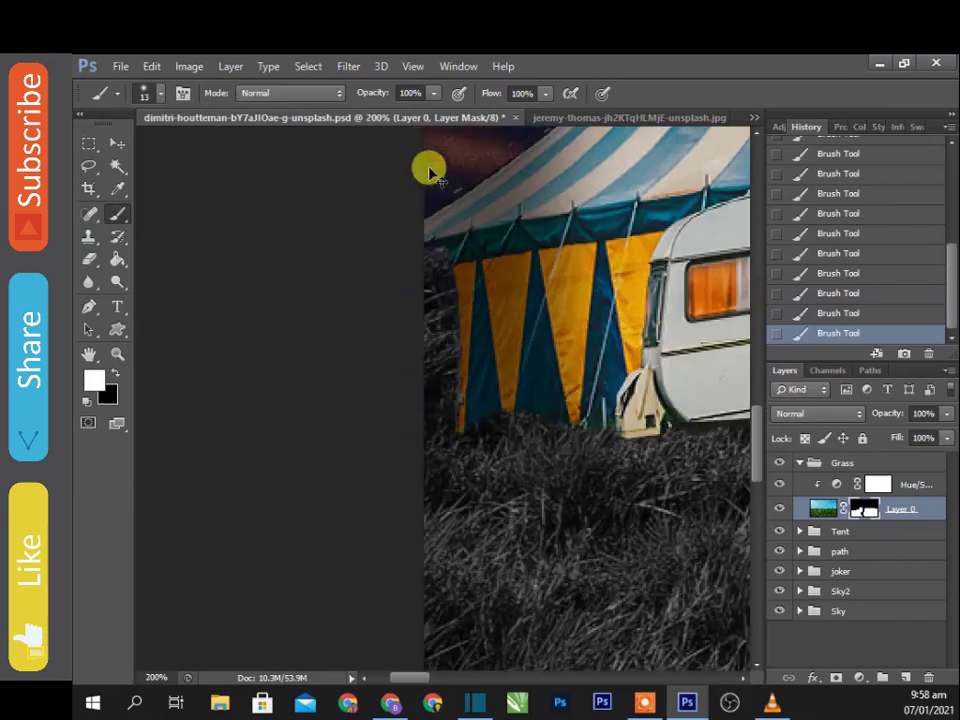
mouse_move(482, 272)
left_mouse_down()
mouse_move(439, 285)
mouse_move(487, 432)
left_mouse_up()
key("ctrl+minus")
key("ctrl+plus")
key("ctrl+plus")
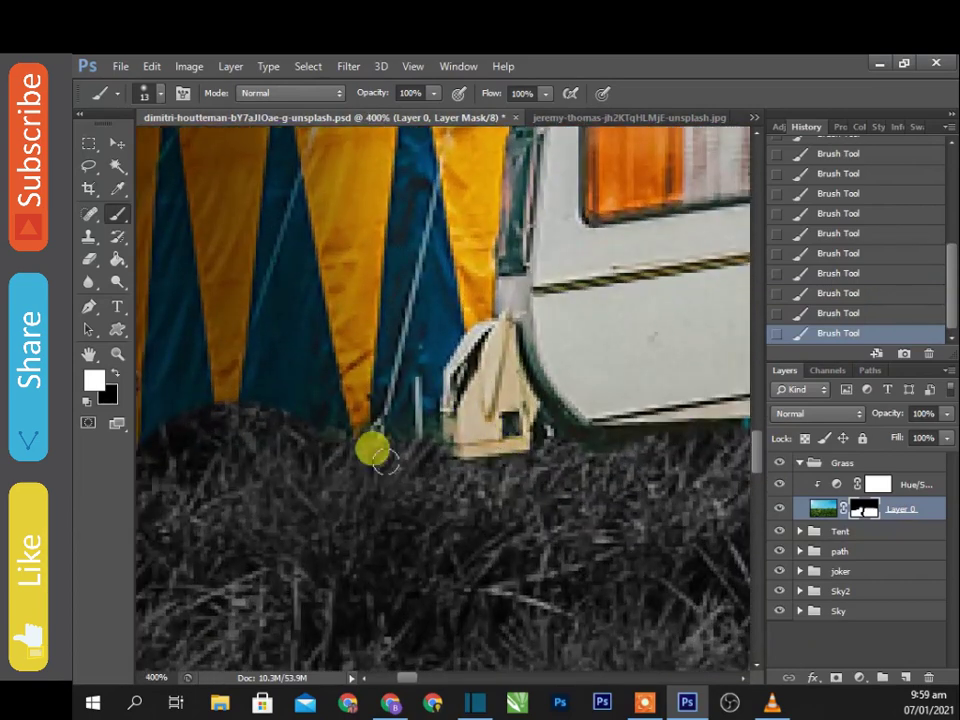
right_click(351, 449)
left_click_drag(545, 93, 470, 118)
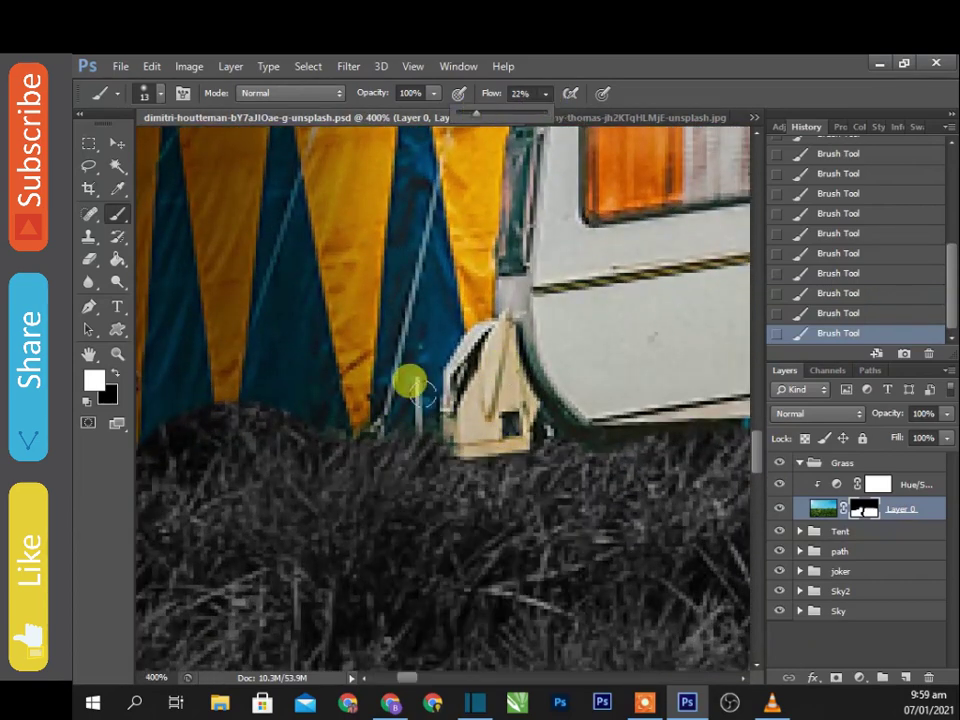
Scroll right across the scene, collapse the Grass group and expand the Tent group.
scroll(421, 400, "right", 5)
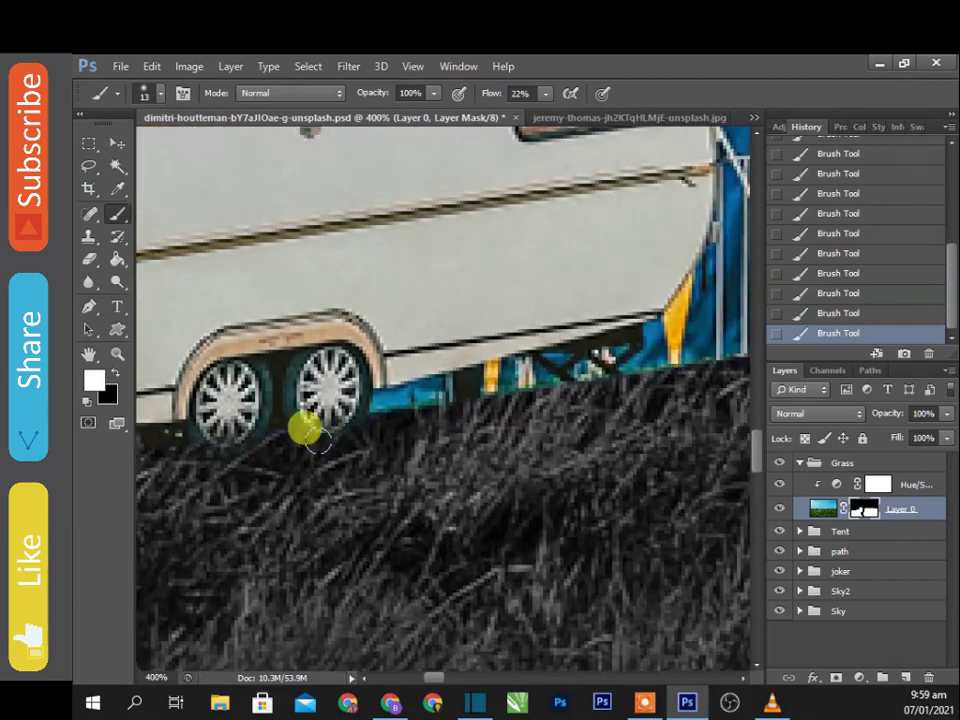
scroll(400, 420, "right", 2)
scroll(343, 418, "right", 3)
scroll(279, 418, "right", 2)
scroll(193, 403, "right", 2)
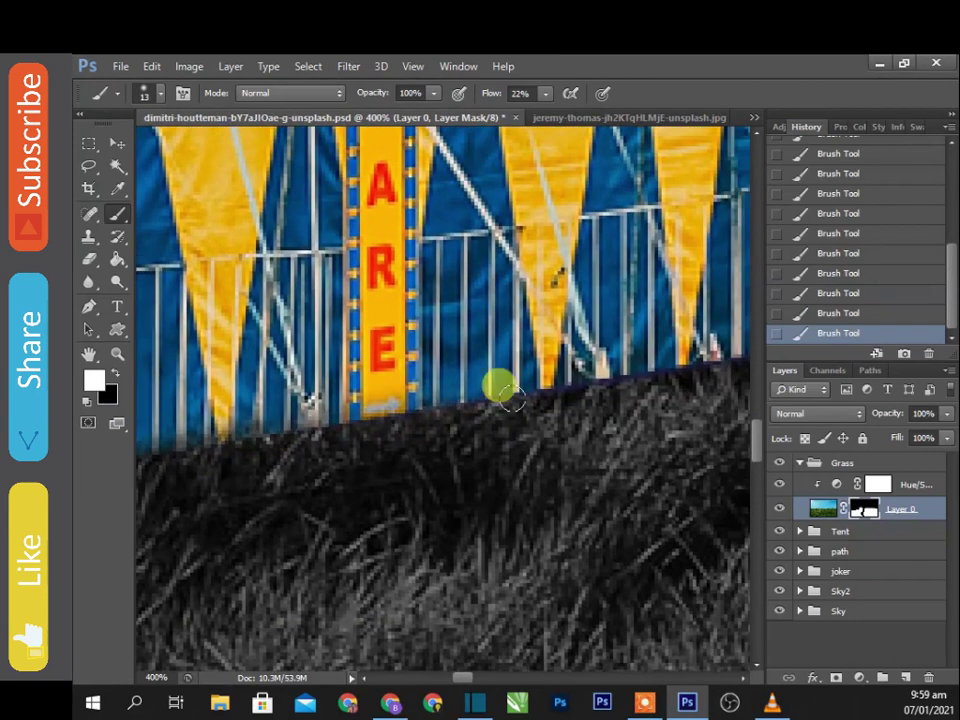
scroll(300, 320, "right", 2)
scroll(280, 320, "right", 2)
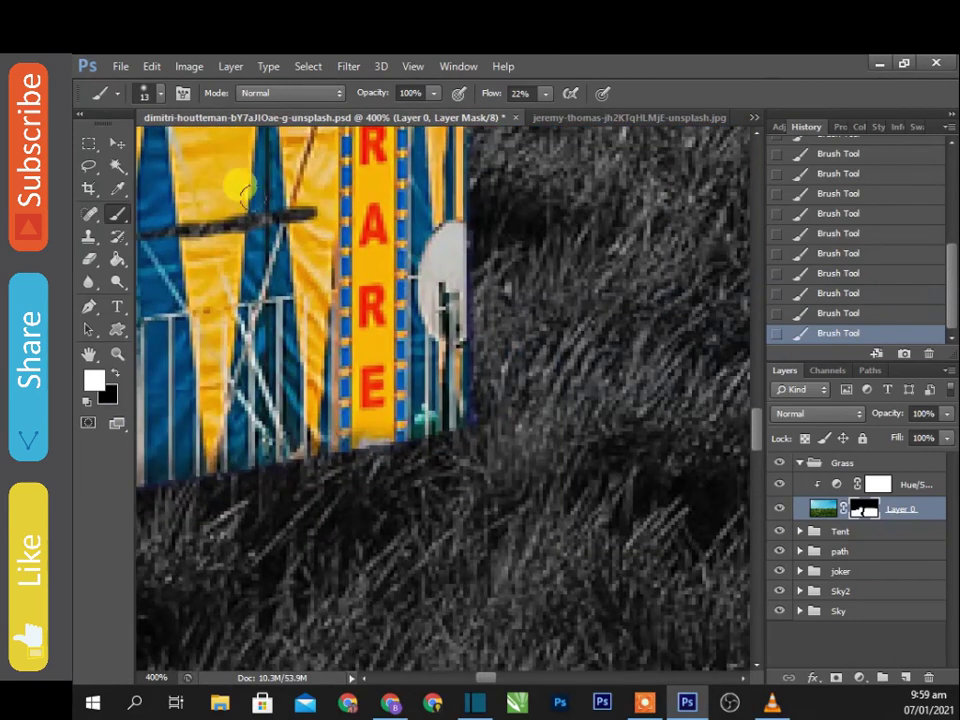
key("m")
left_click(790, 462)
left_click(792, 462)
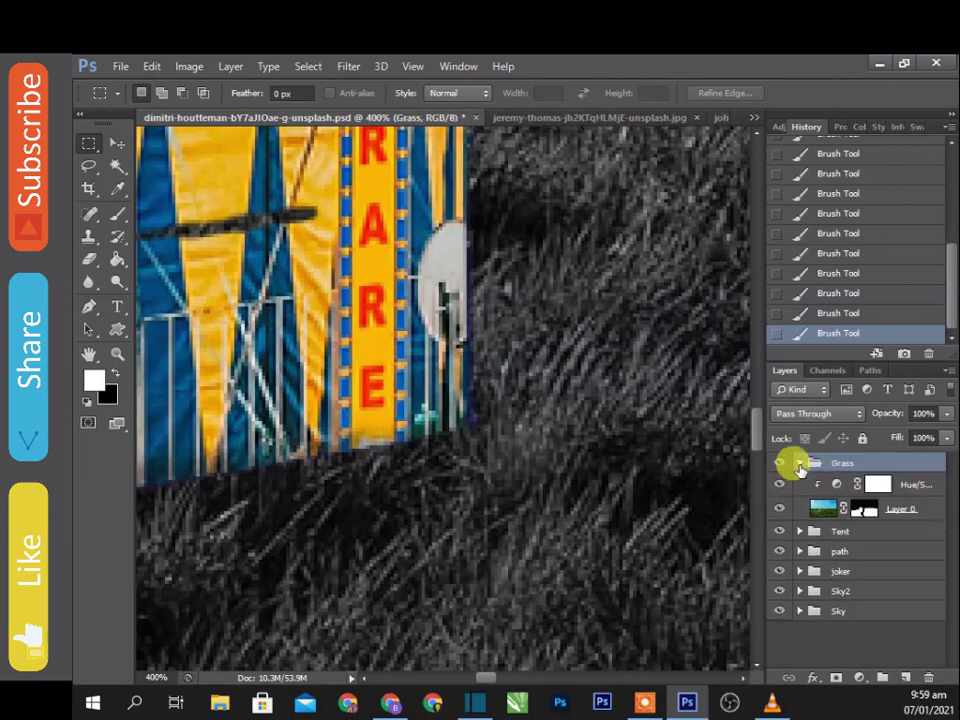
Make Layer 6 in the Tent group active, after trying and undoing a joker clipping mask.
left_click(792, 462)
left_click(800, 482)
left_click(824, 528)
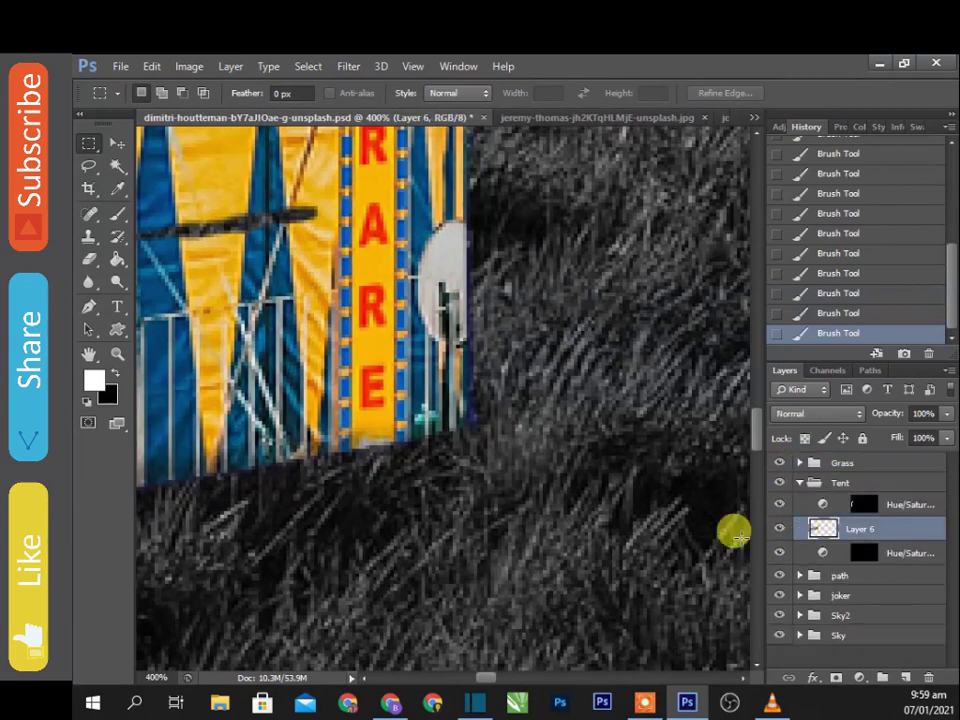
scroll(686, 506, "down", 2)
scroll(690, 510, "down", 2)
scroll(690, 510, "down", 1)
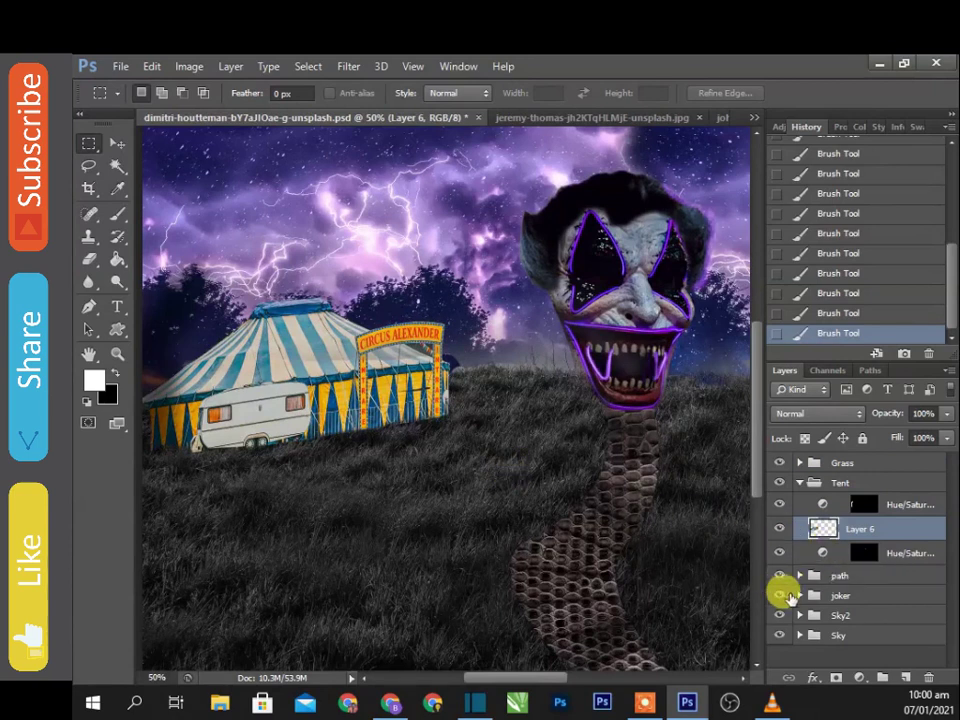
left_click(800, 595)
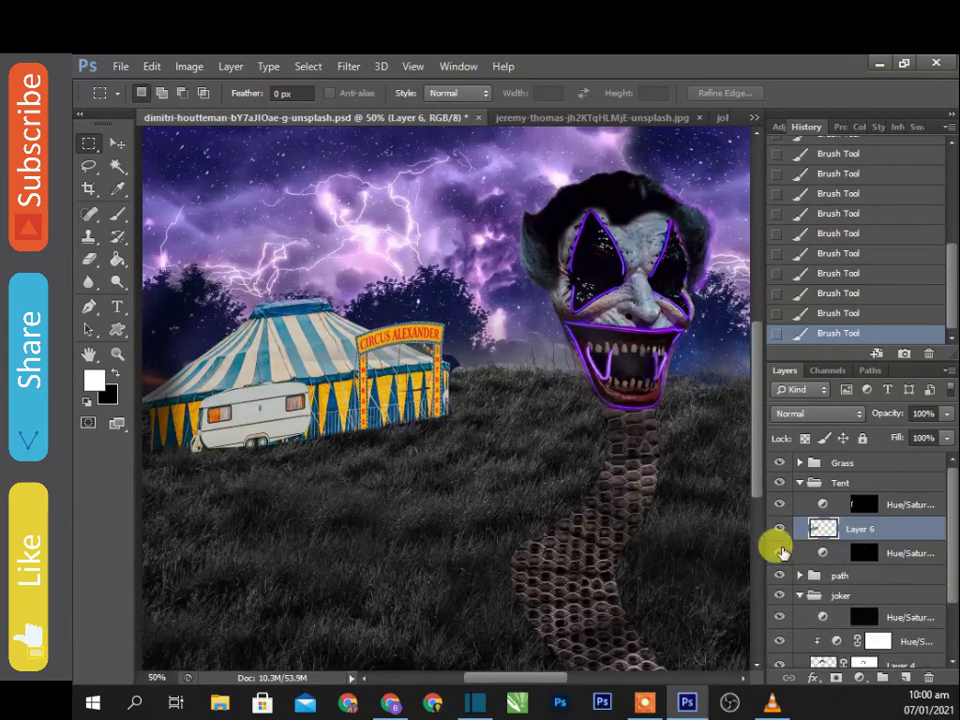
left_click(822, 628, "alt")
key("ctrl+z")
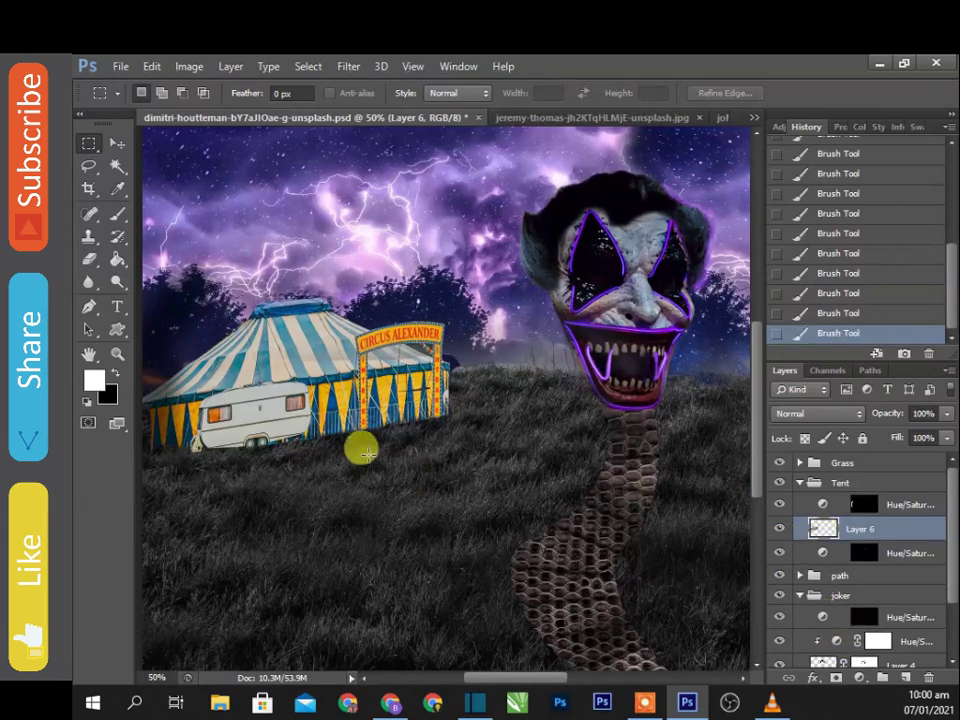
scroll(439, 467, "up", 3)
scroll(439, 454, "up", 3)
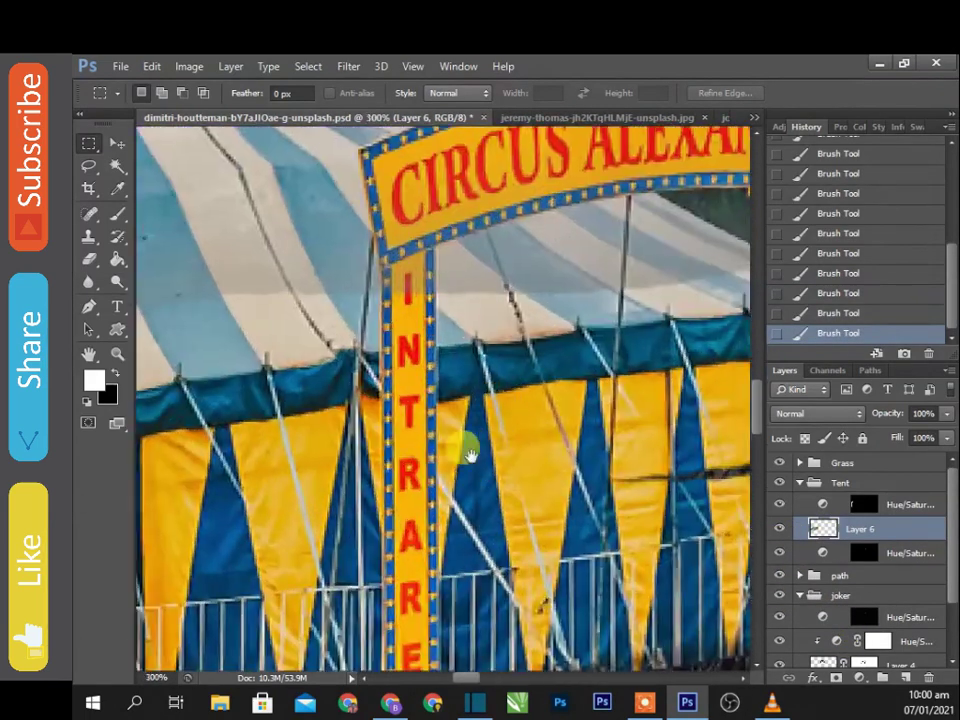
scroll(481, 410, "up", 1)
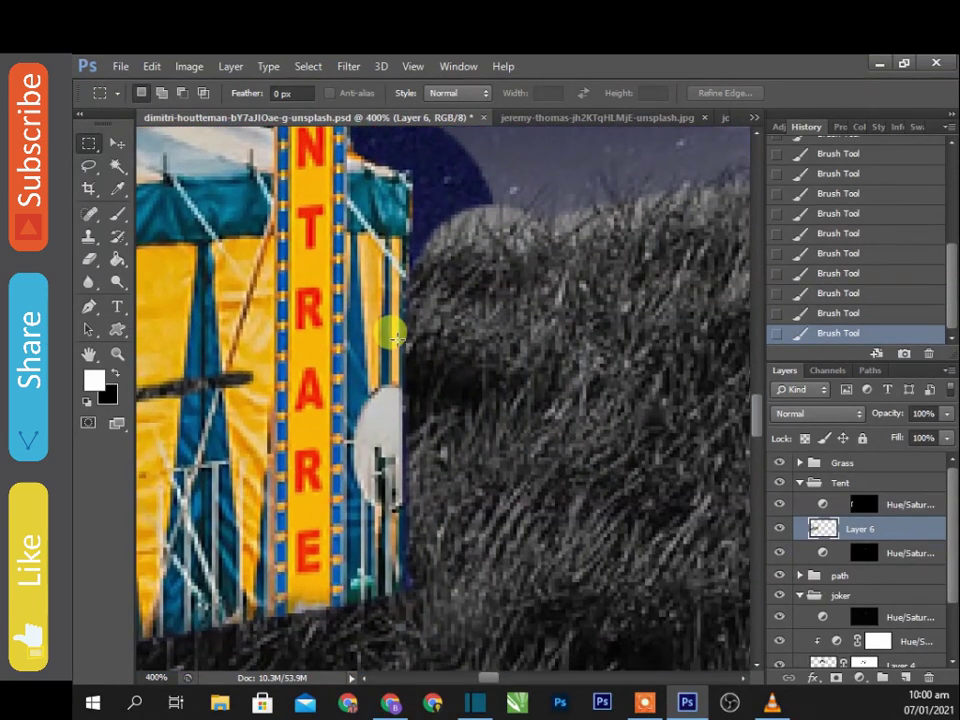
Content-Aware fill a strip beside the right INTRARE pillar on Layer 6.
left_click_drag(400, 295, 345, 595)
key("shift+F5")
key("Return")
key("ctrl+z")
key("ctrl+d")
left_click_drag(398, 293, 354, 546)
key("shift+F5")
key("Return")
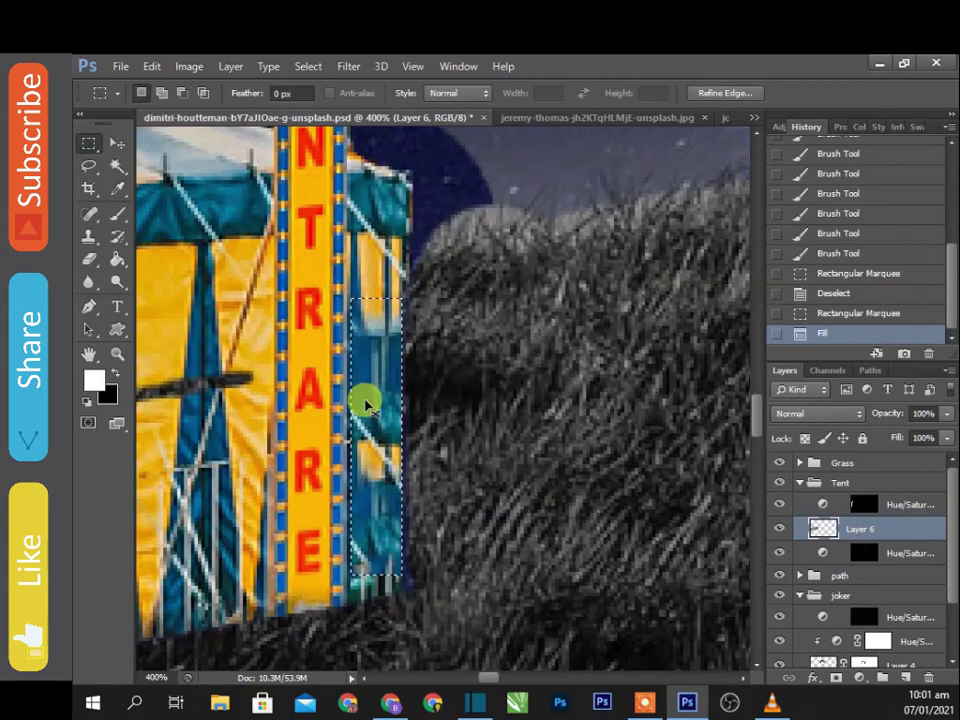
key("ctrl+1")
key("ctrl+minus")
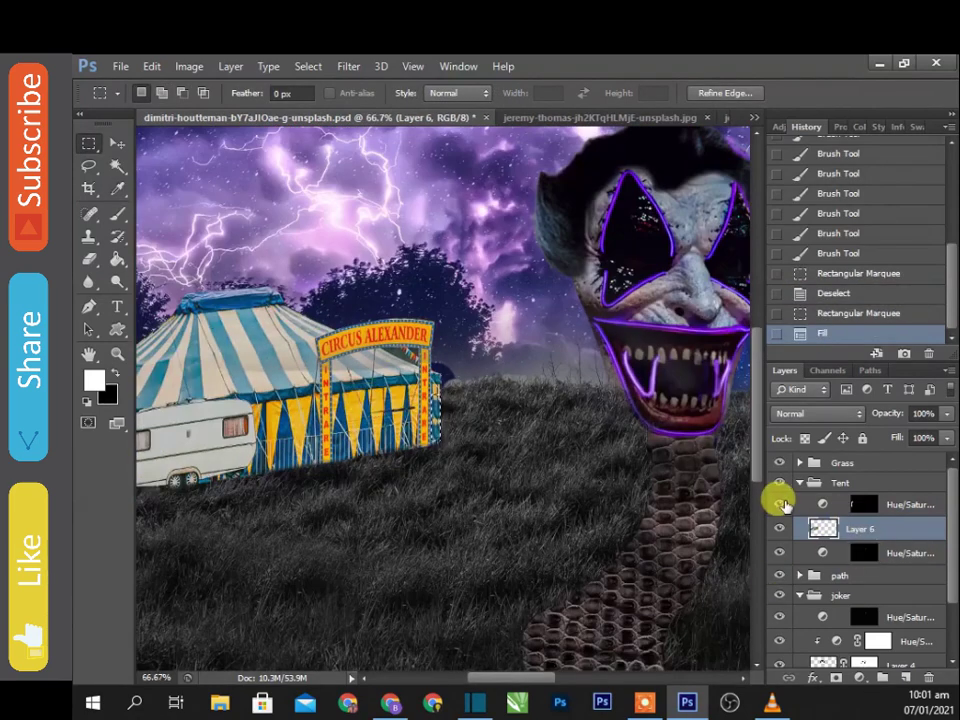
left_click(787, 547)
Move Layer 6 below the Hue/Saturation layer and paint its mask with a 123 px brush.
key("b")
mouse_move(840, 530)
left_mouse_down()
mouse_move(842, 522)
mouse_move(842, 565)
left_mouse_up()
left_click(324, 364)
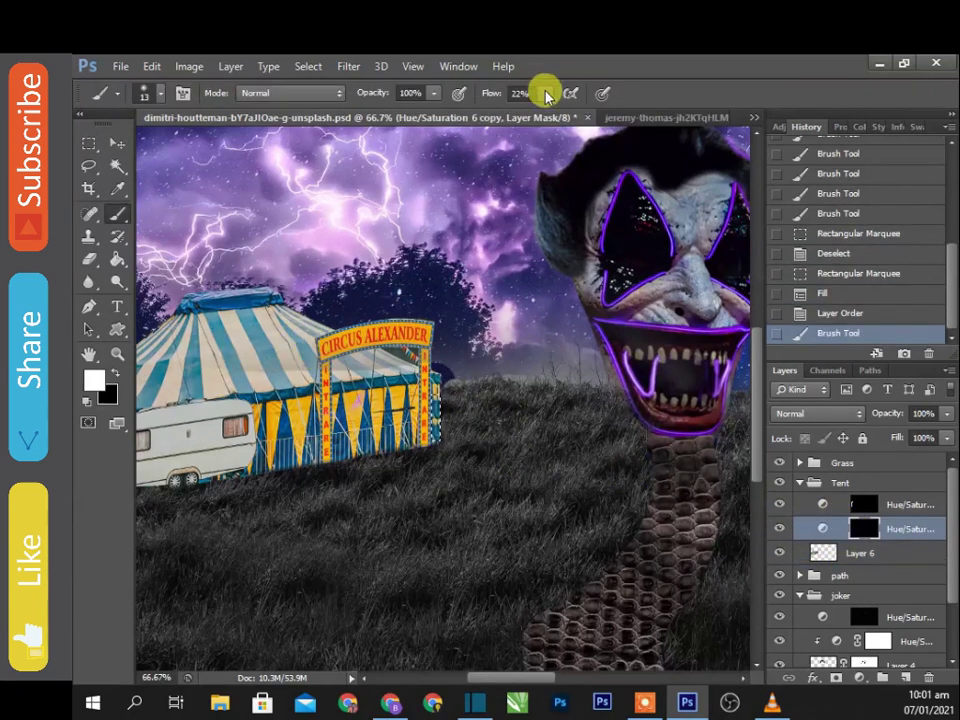
left_click_drag(546, 93, 566, 118)
right_click(430, 300)
left_click_drag(534, 339, 560, 339)
left_click(255, 325)
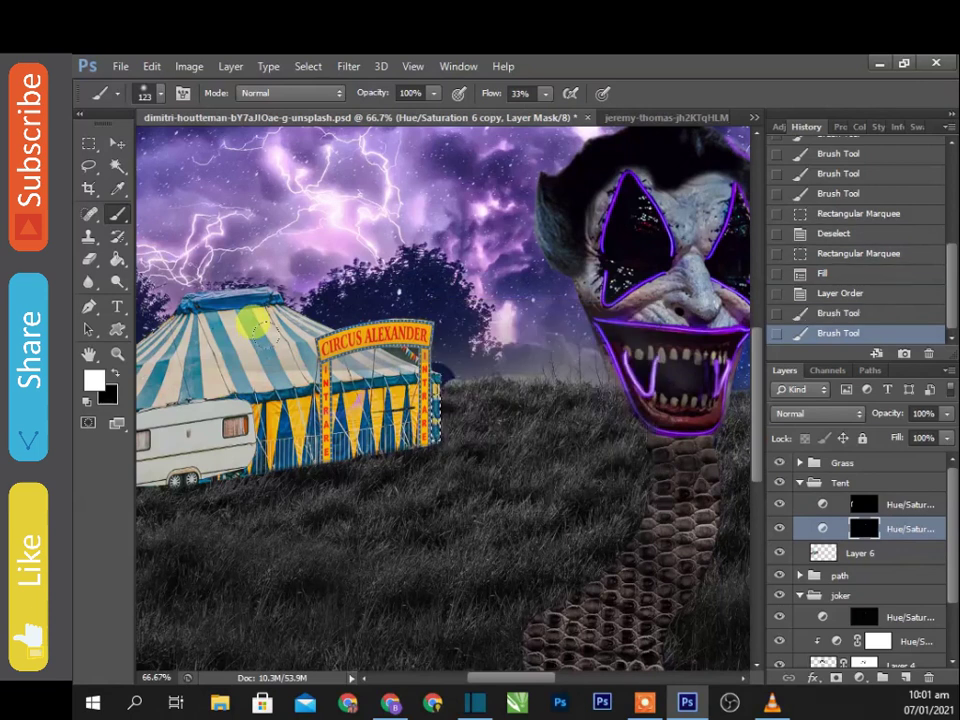
left_click(482, 368)
left_click(589, 328)
key("ctrl+minus")
key("ctrl+minus")
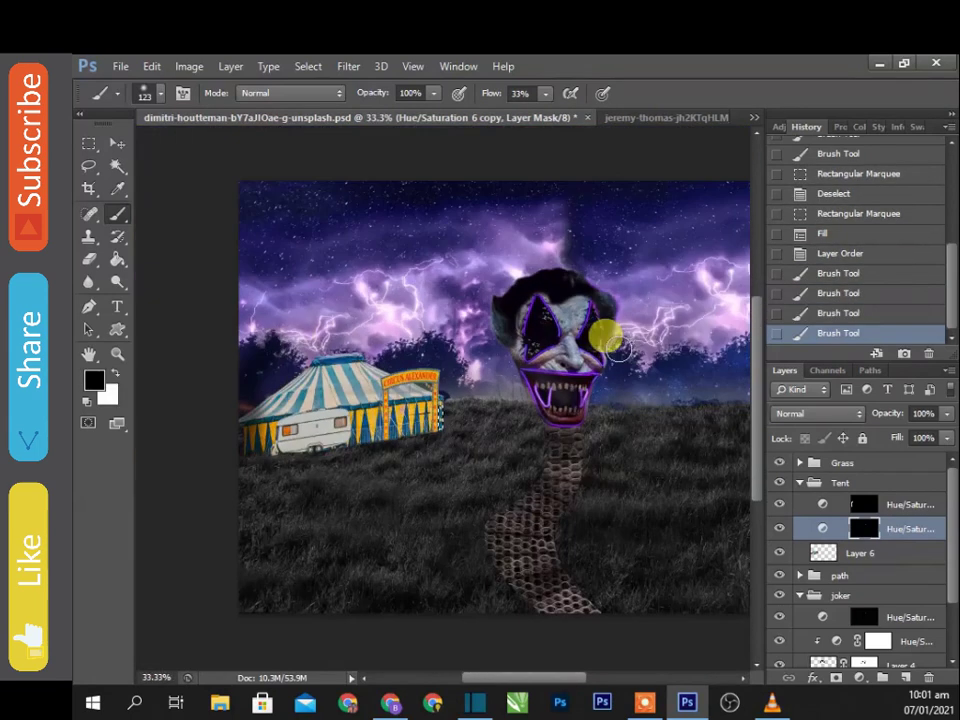
left_click(611, 332)
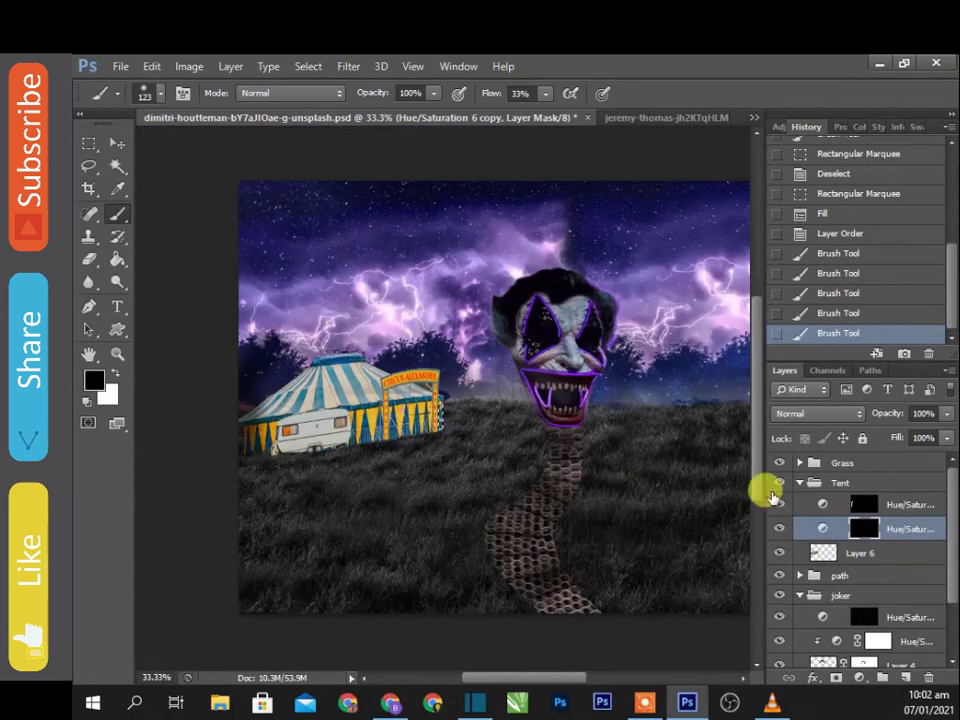
Paint white on the upper Hue/Saturation mask over the tent.
left_click(864, 504)
left_click(314, 363)
key("x")
left_click(293, 401)
key("x")
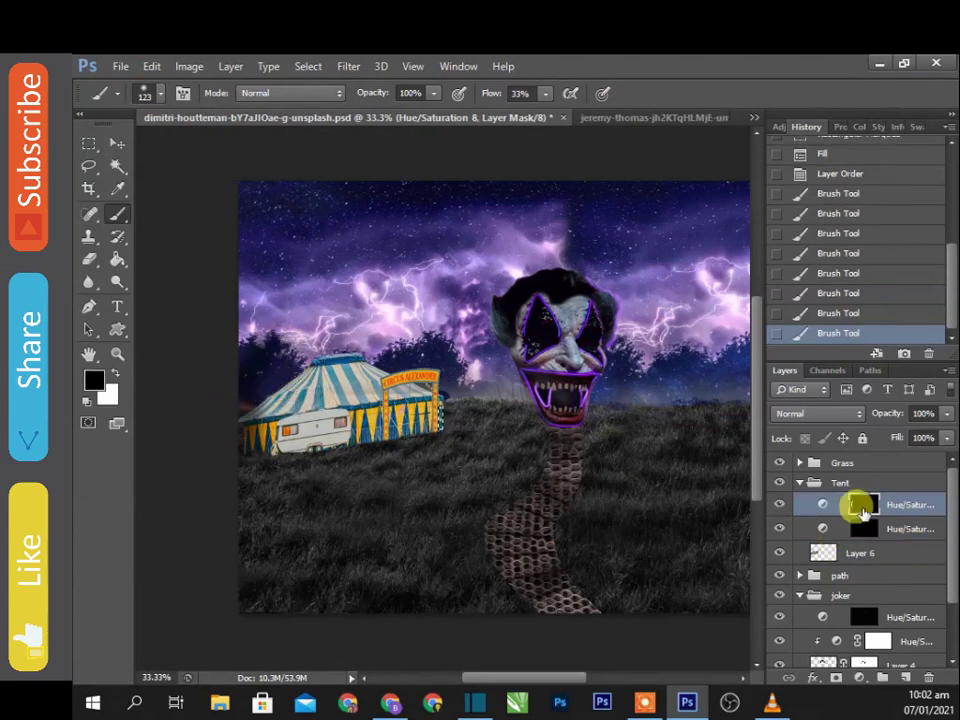
left_click(862, 506, "alt")
left_click(862, 506, "alt")
key("m")
key("ctrl+d")
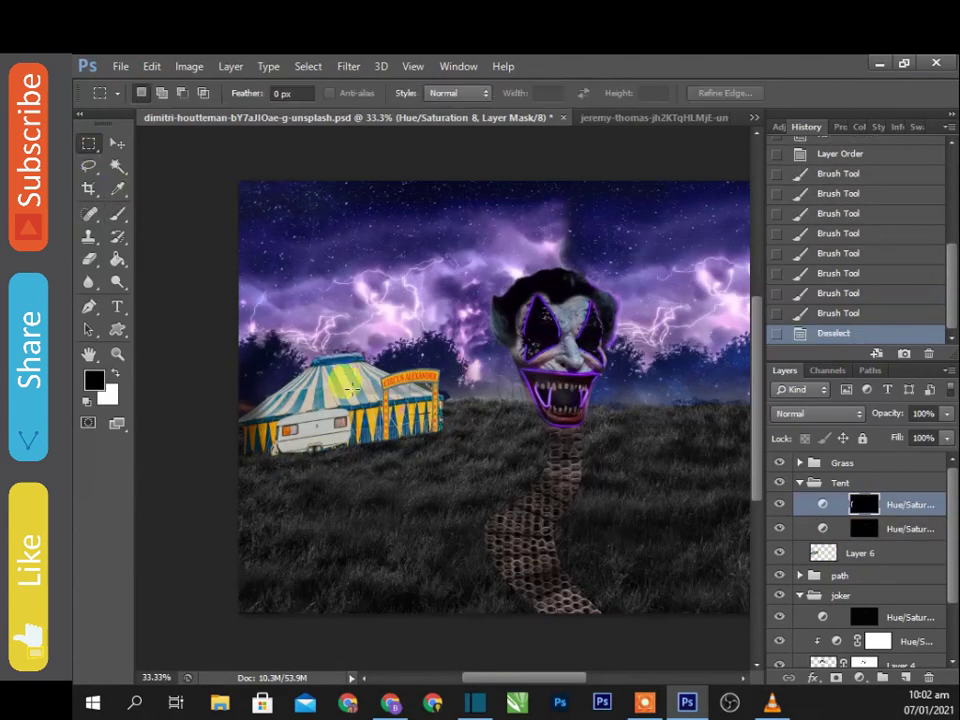
key("c")
key("b")
key("x")
left_click(246, 403)
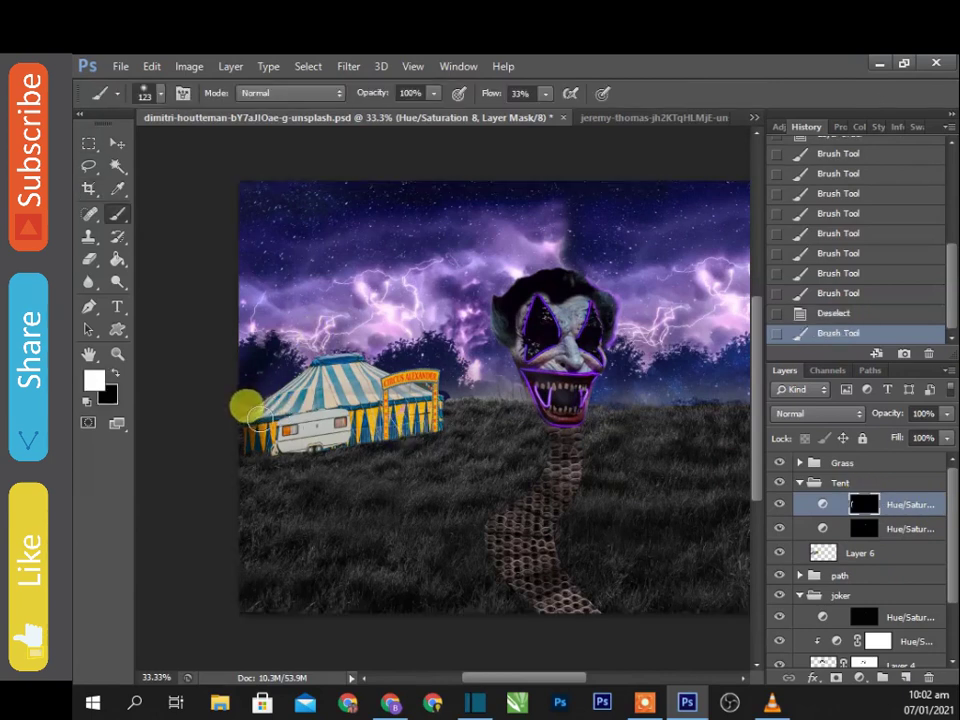
left_click(248, 455)
Paint glow spots above the tent on the lower Hue/Saturation mask with a 162 px brush.
left_click(574, 403)
left_click(789, 528)
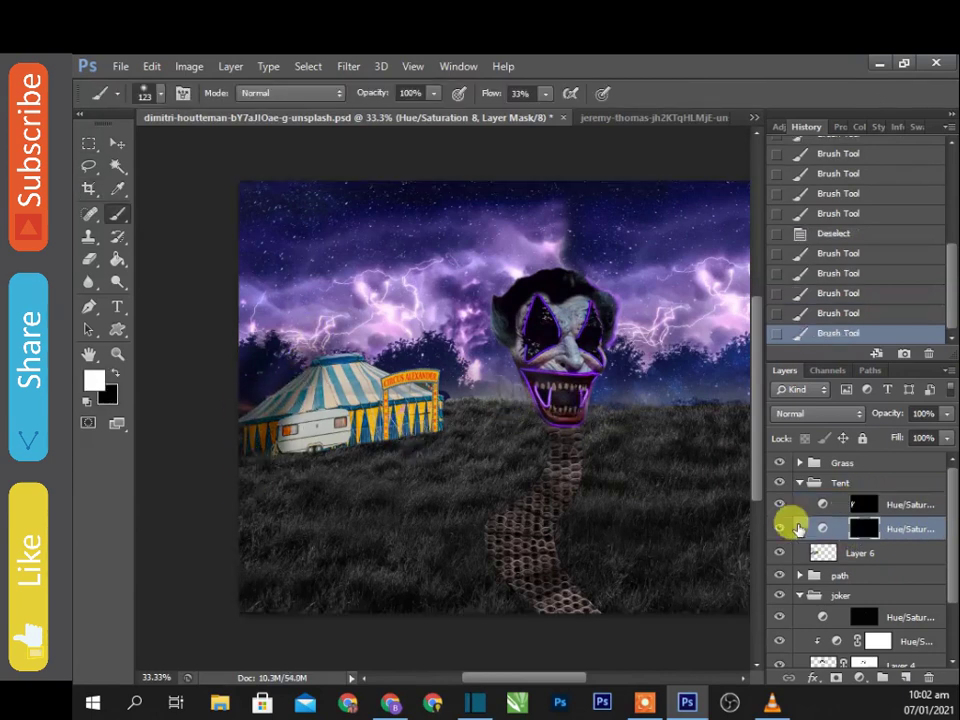
right_click(378, 356)
left_click_drag(461, 381, 475, 381)
left_click(381, 323)
left_click(338, 338)
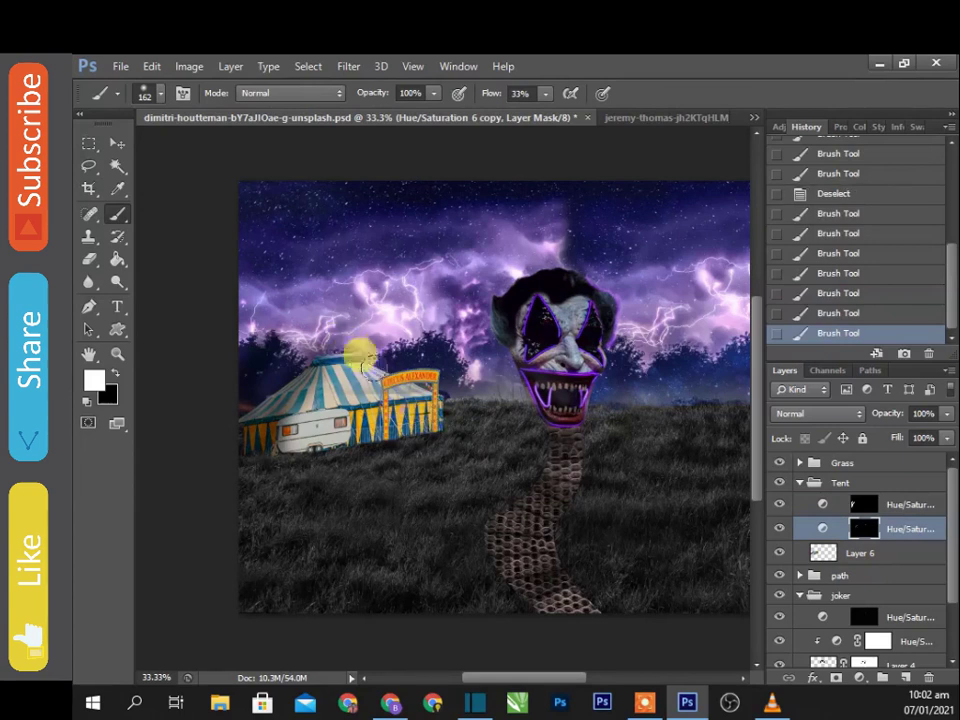
scroll(323, 311, "up", 1)
scroll(354, 368, "up", 1)
left_click(360, 366)
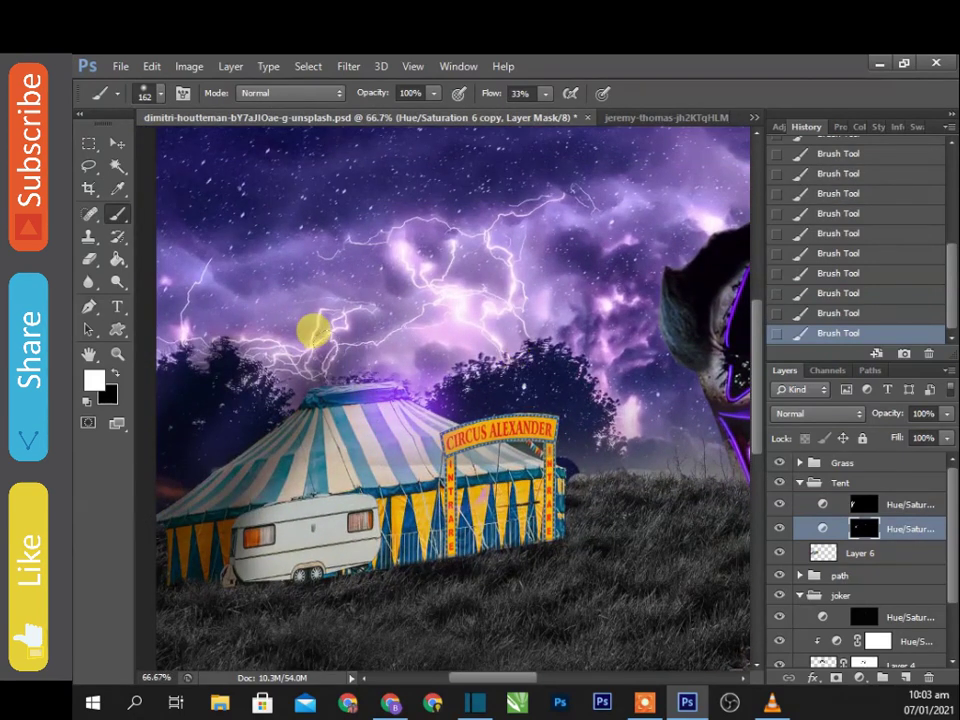
scroll(354, 347, "down", 2)
left_click(412, 399)
left_click(840, 280)
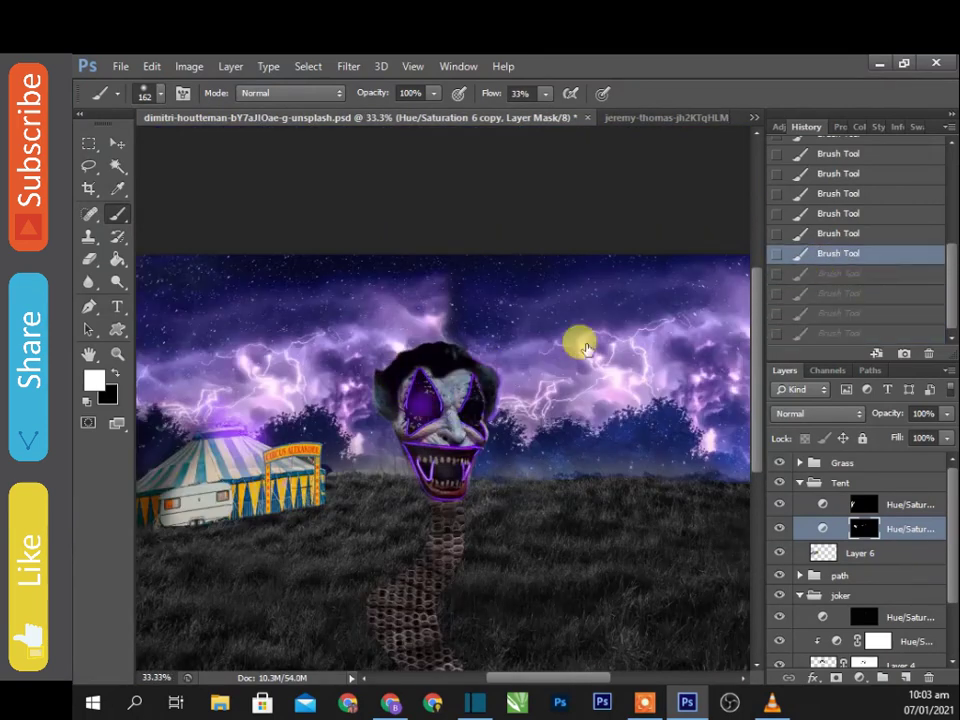
scroll(448, 405, "up", 2)
scroll(448, 405, "up", 3)
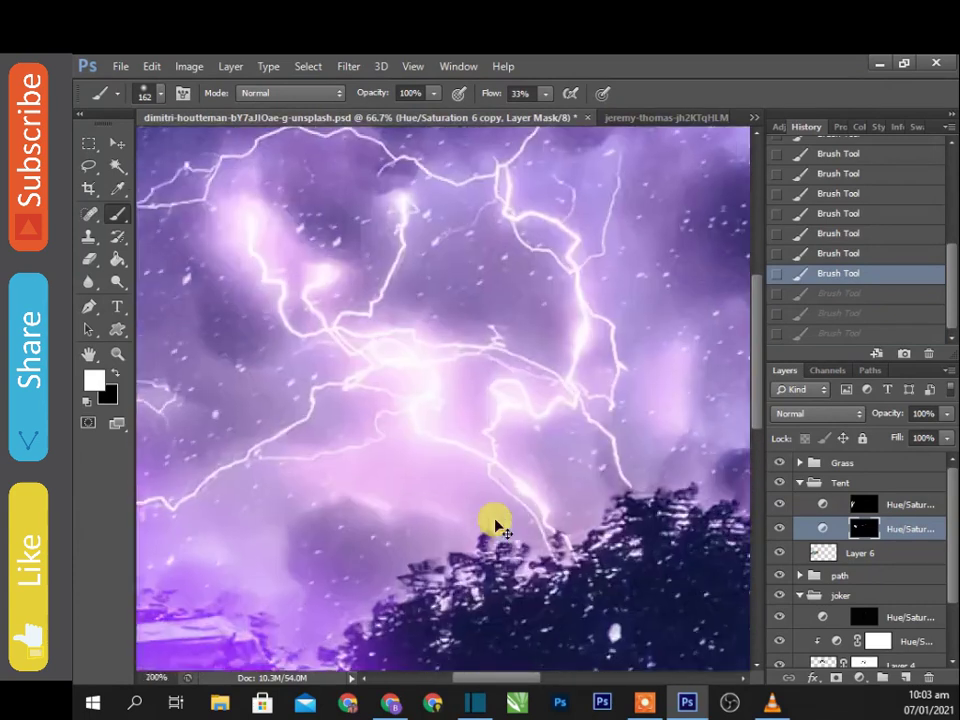
Paint a purple tint along the tent's upper edge on the lower Hue/Saturation mask.
left_click(853, 505)
right_click(389, 479)
left_click_drag(356, 503, 345, 503)
left_click(180, 601)
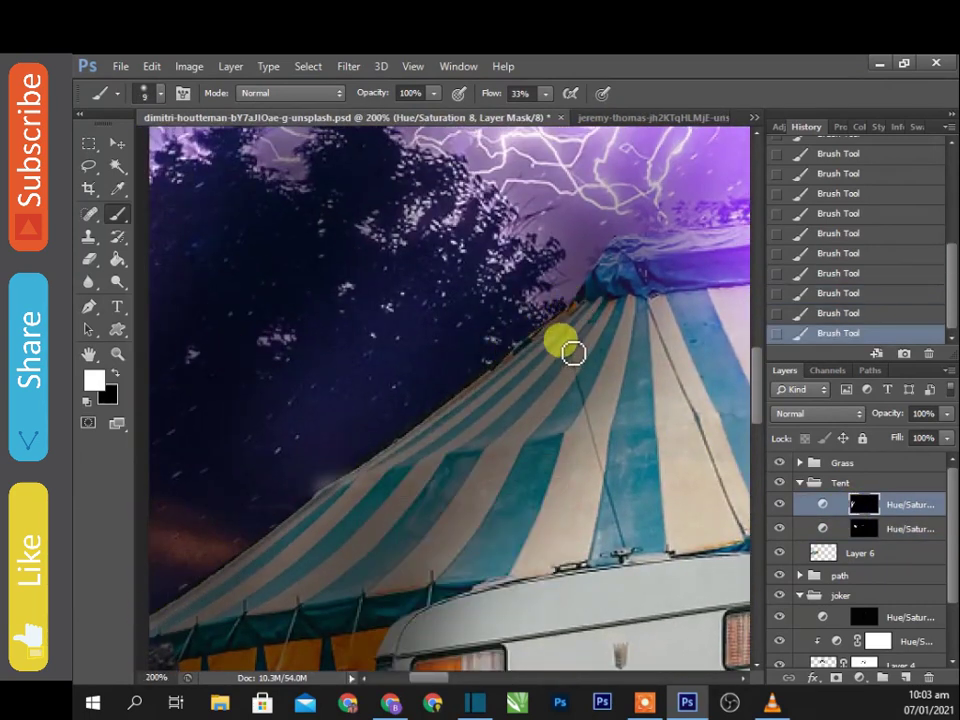
left_click(858, 529)
left_click_drag(583, 309, 399, 446)
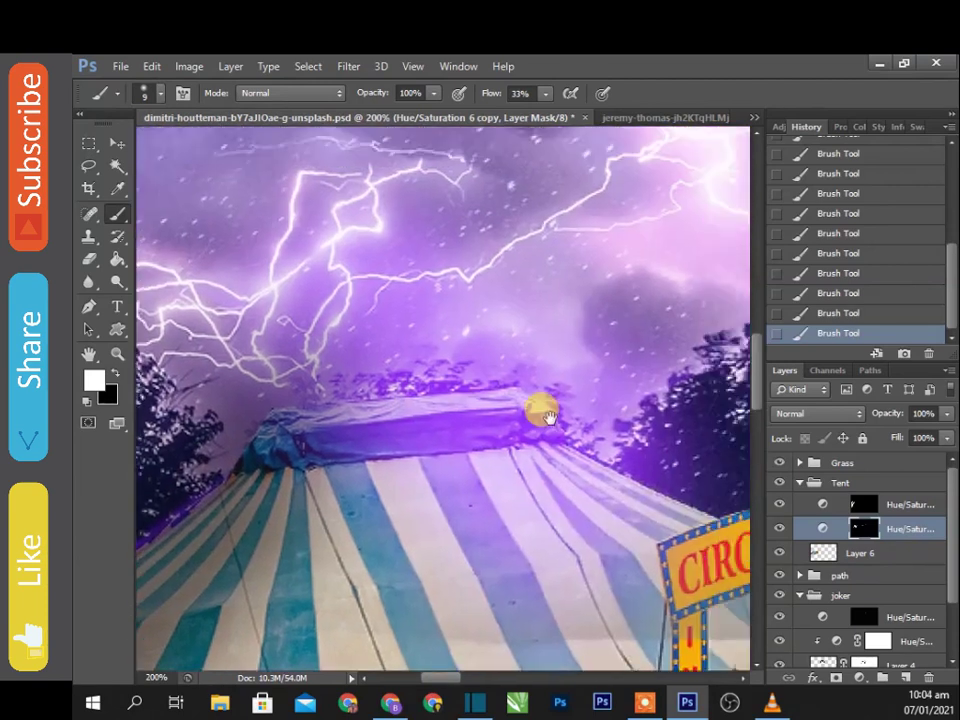
Zoom and pan to inspect the tent top and circus sign.
left_click_drag(540, 407, 344, 420)
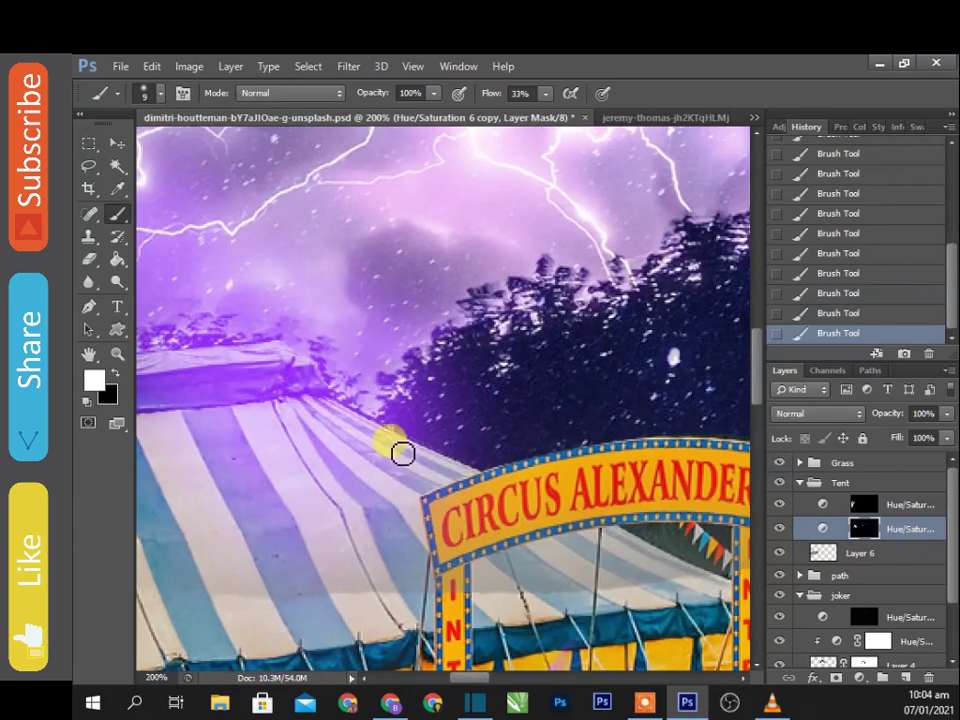
scroll(546, 461, "right", 3)
scroll(516, 407, "right", 2)
key("ctrl+minus")
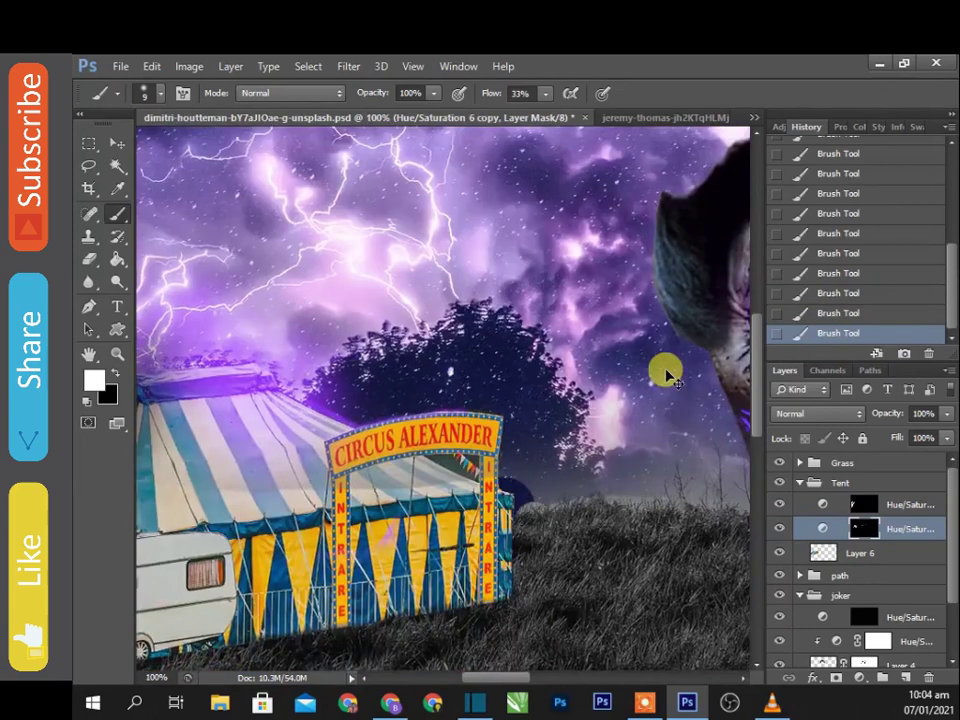
key("ctrl+minus")
key("ctrl+minus")
key("ctrl+minus")
key("ctrl+plus")
key("ctrl+plus")
key("ctrl+plus")
key("ctrl+plus")
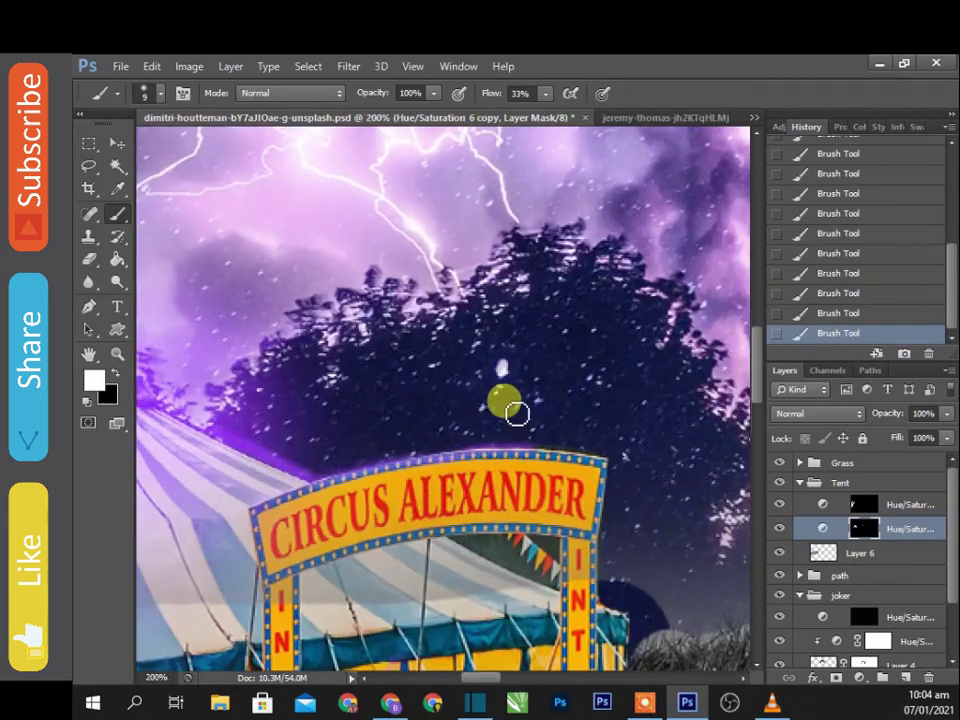
key("ctrl+minus")
key("ctrl+minus")
key("ctrl+minus")
key("ctrl+minus")
key("ctrl+plus")
key("ctrl+plus")
key("ctrl+plus")
key("ctrl+plus")
key("ctrl+minus")
key("m")
key("ctrl+minus")
key("ctrl+minus")
key("ctrl+minus")
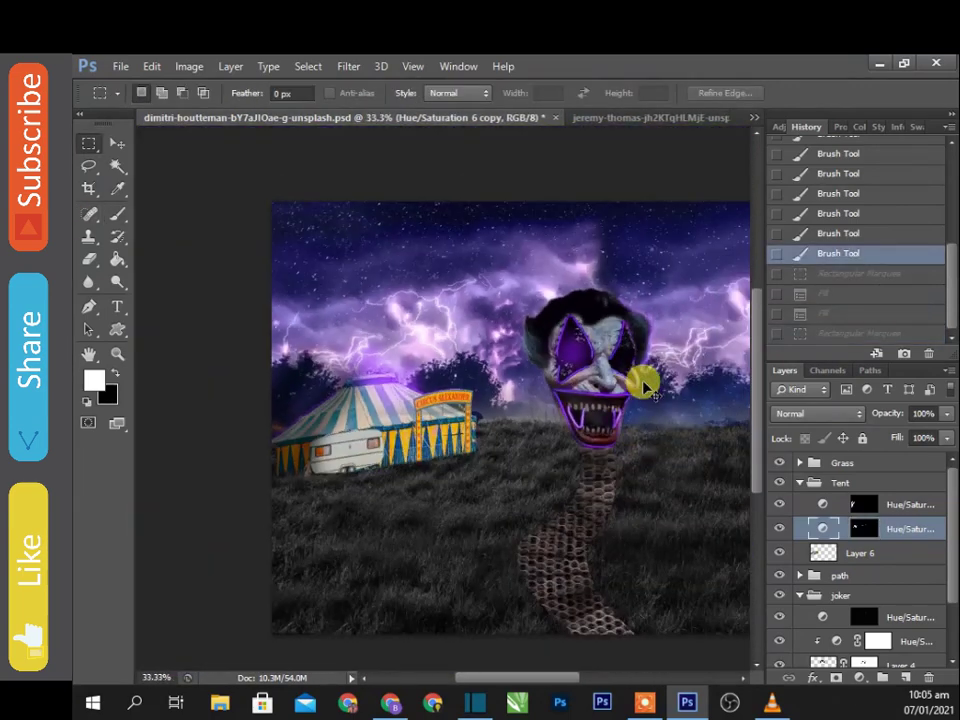
key("F7")
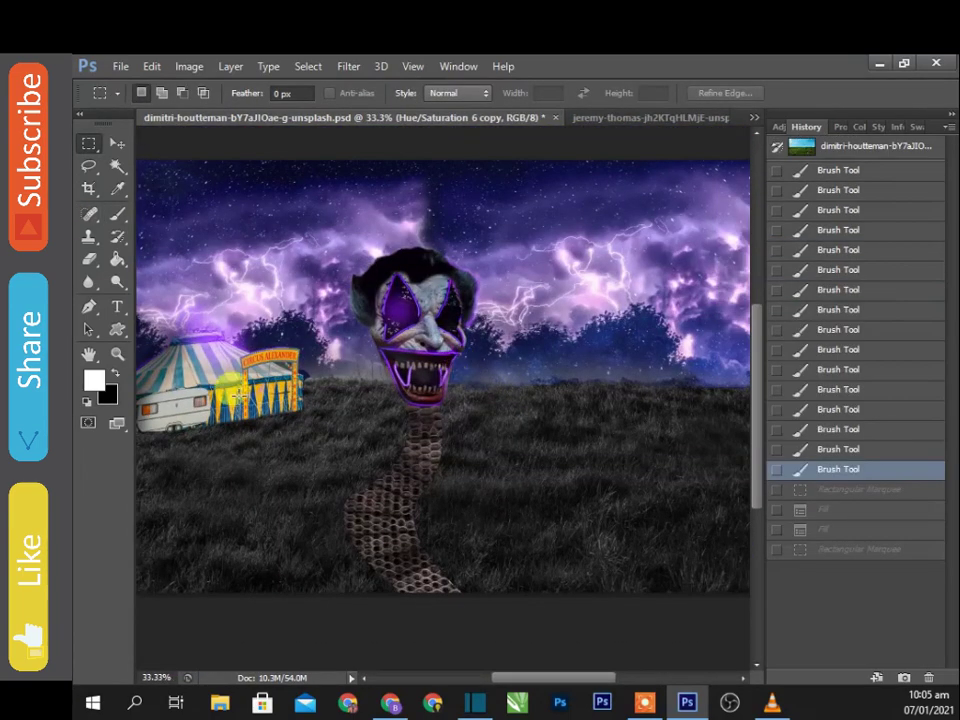
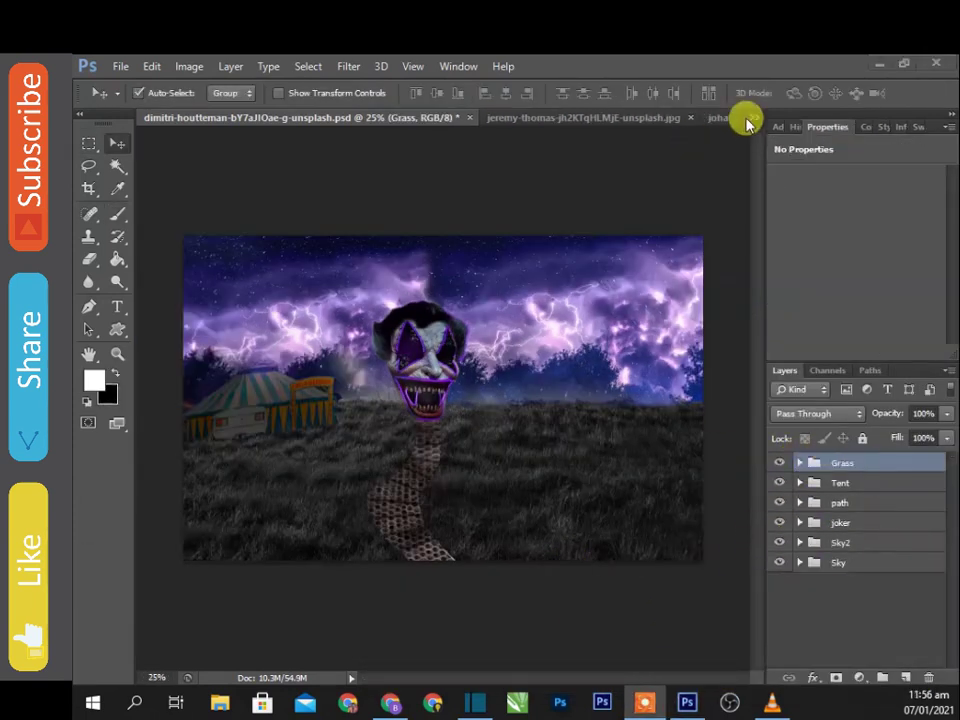
Bring the masked Joker car into the composite, placed above Grass on the right side.
left_click(750, 118)
left_click(653, 422)
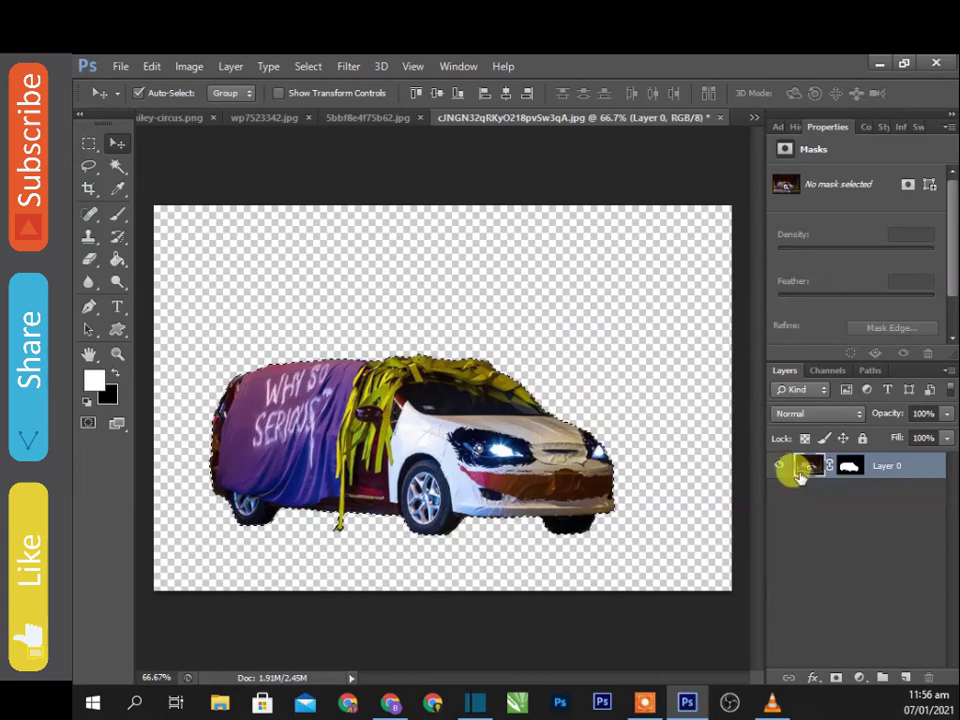
left_click(849, 466, "shift")
left_click(849, 466, "shift")
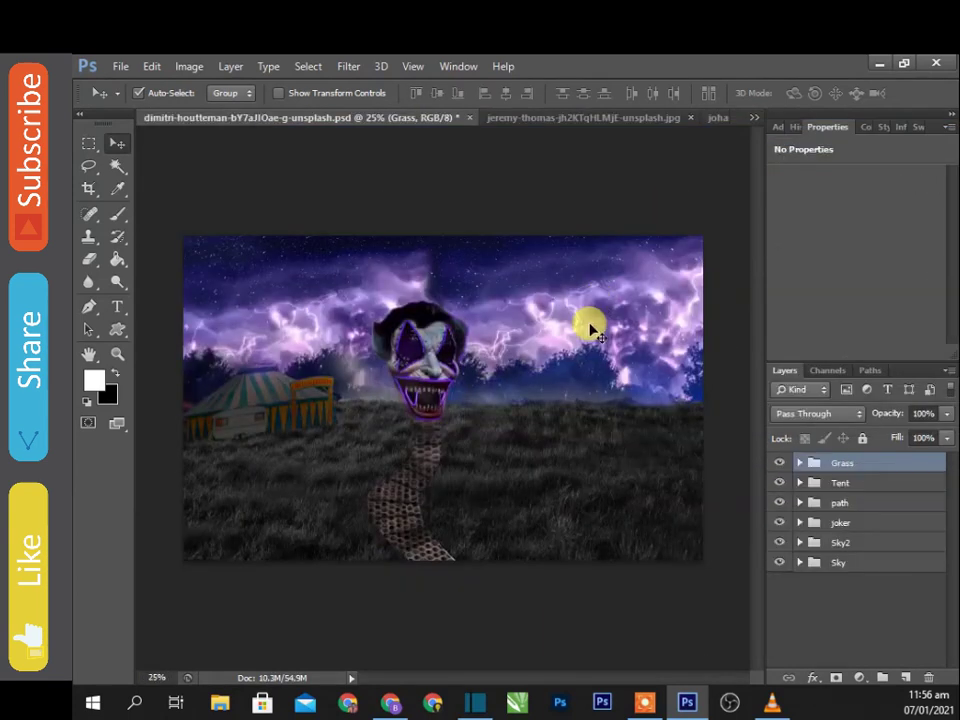
left_click_drag(705, 447, 556, 405)
mouse_move(851, 476)
left_mouse_down()
mouse_move(855, 503)
mouse_move(568, 392)
mouse_move(842, 489)
mouse_move(671, 420)
mouse_move(800, 467)
mouse_move(521, 377)
mouse_move(836, 482)
mouse_move(845, 459)
left_mouse_up()
mouse_move(379, 392)
left_mouse_down()
mouse_move(604, 436)
mouse_move(577, 440)
left_mouse_up()
Enlarge the car to about 118% and shift it slightly down-left.
key("ctrl+t")
left_click_drag(660, 403, 693, 368)
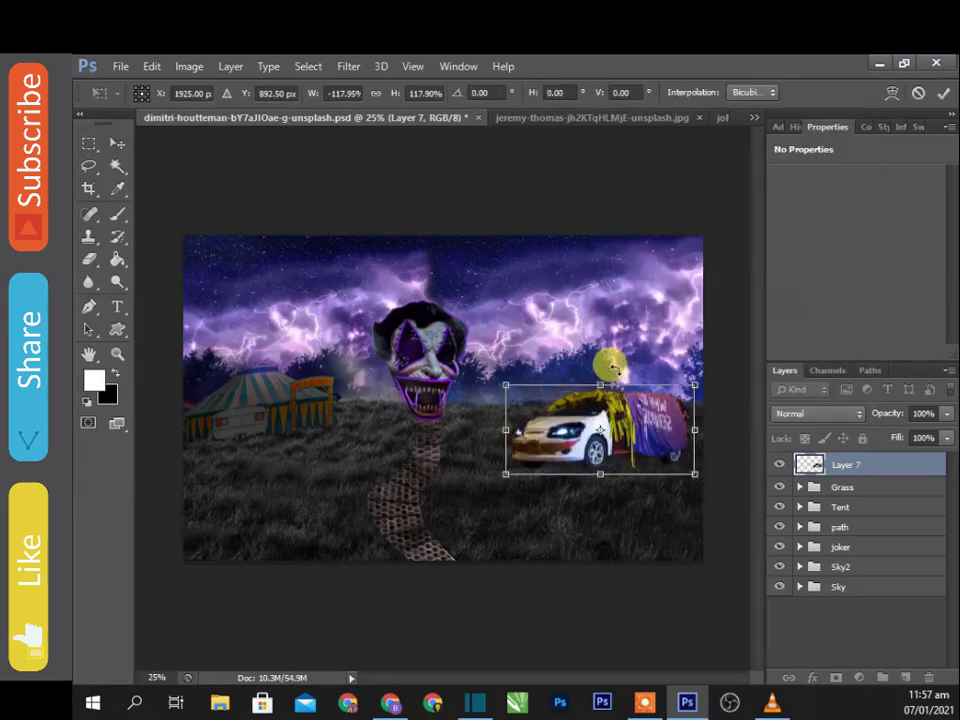
left_click_drag(505, 384, 497, 380)
mouse_move(639, 430)
left_mouse_down()
mouse_move(632, 484)
mouse_move(649, 424)
left_mouse_up()
key("Return")
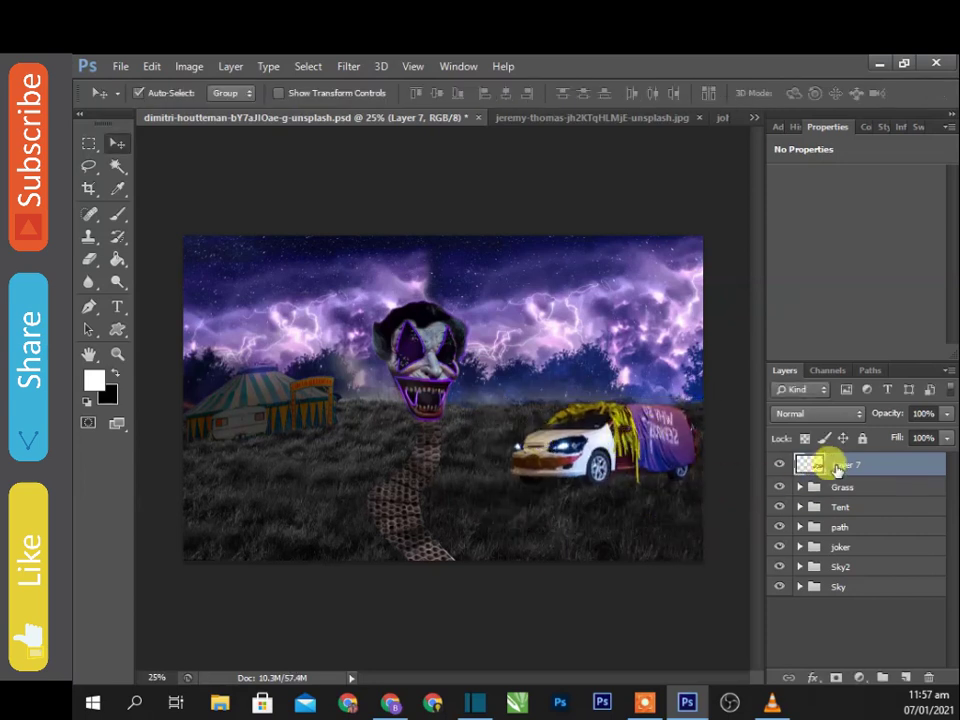
Group the car layer as 'car' and move the Grass group above it.
key("ctrl+g")
type("car")
key("Return")
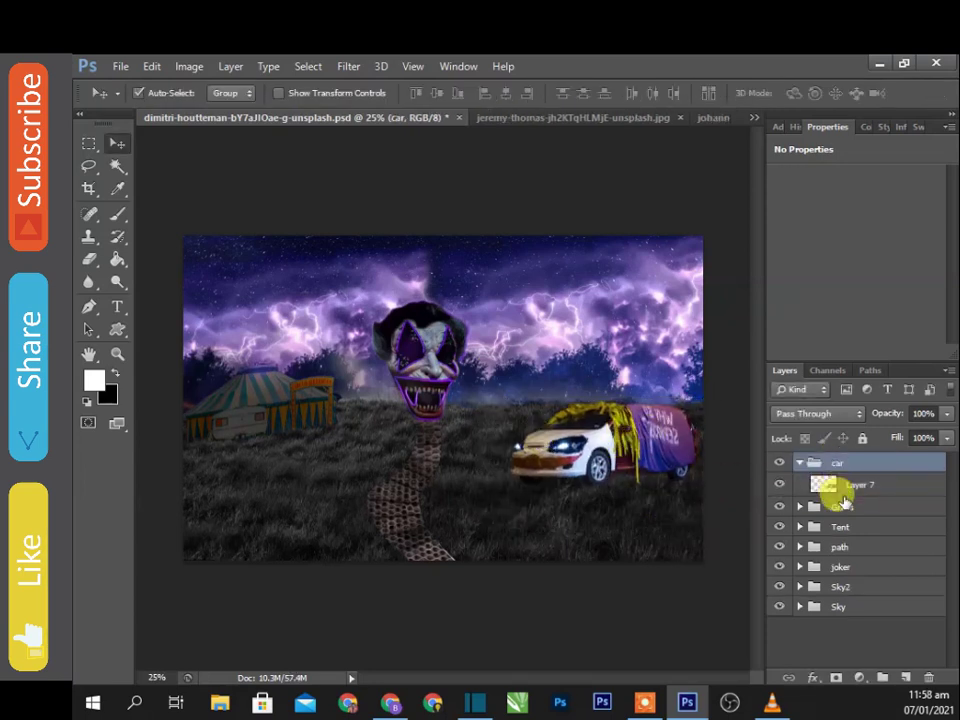
left_click(799, 462)
mouse_move(840, 484)
left_mouse_down()
mouse_move(848, 493)
mouse_move(848, 460)
left_mouse_up()
left_click(799, 462)
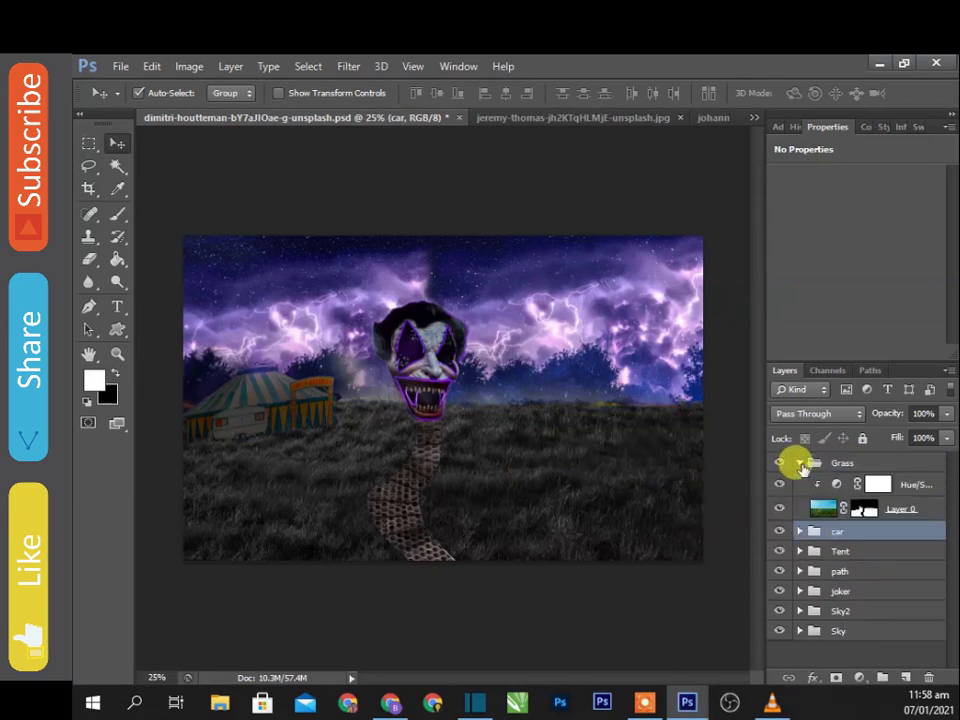
Paint black on the grass layer mask to hide grass over the car.
left_click(864, 509)
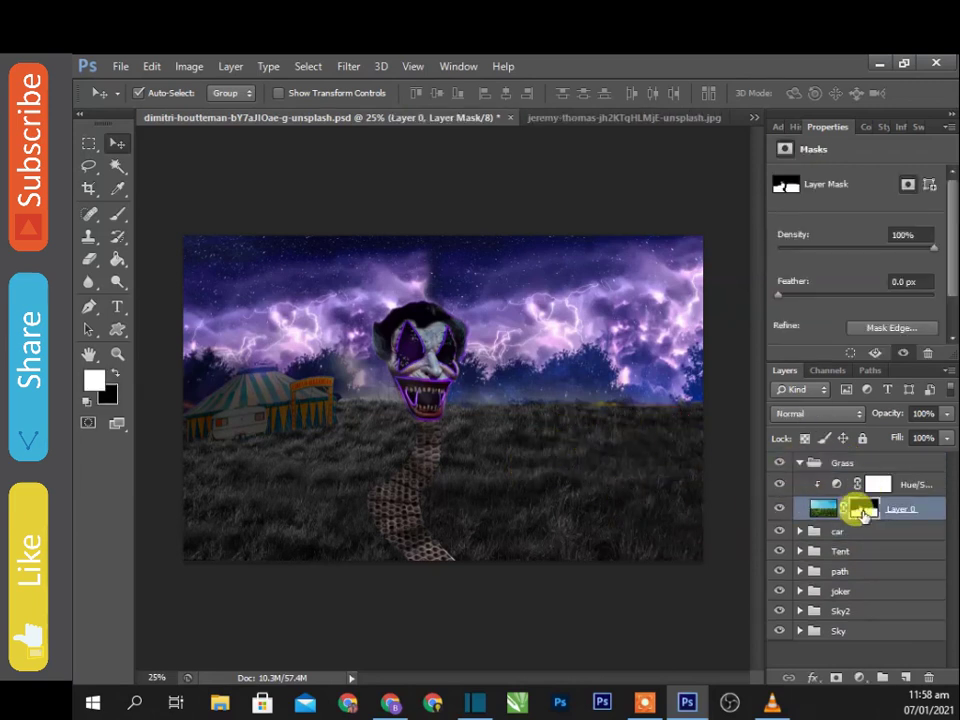
key("b")
right_click(598, 422)
key("Escape")
key("x")
mouse_move(580, 412)
left_mouse_down()
mouse_move(606, 435)
mouse_move(527, 413)
mouse_move(655, 420)
left_mouse_up()
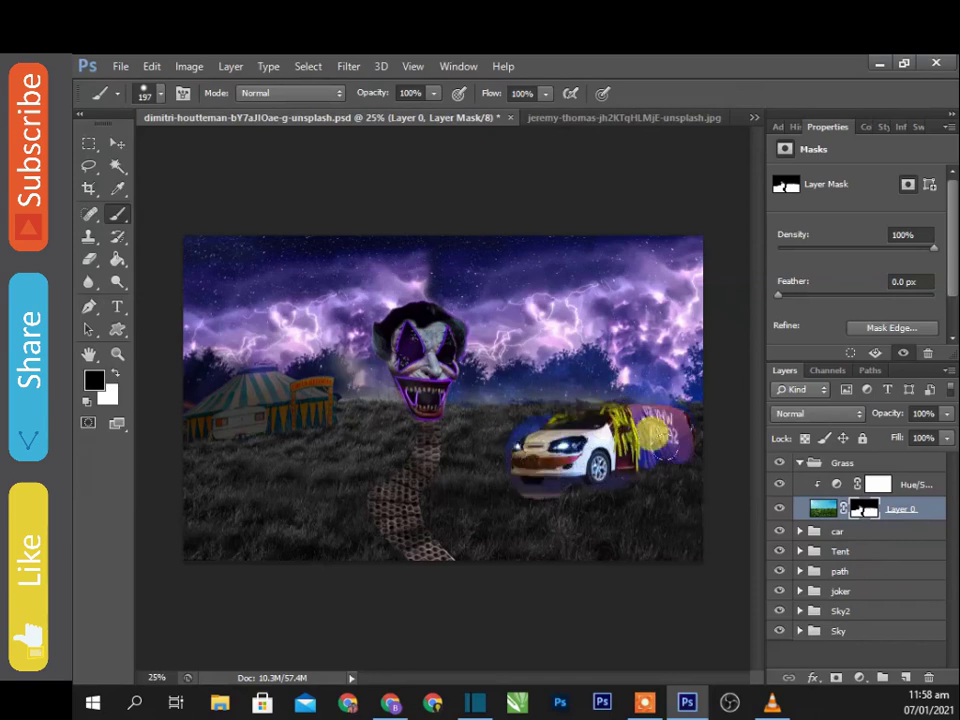
scroll(610, 430, "up", 4)
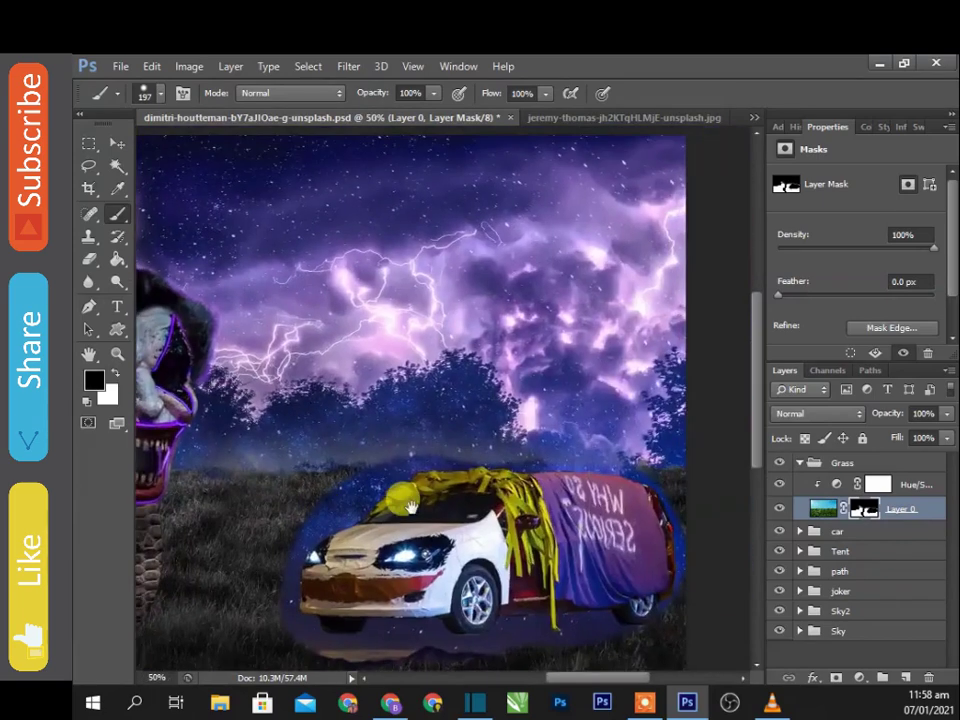
scroll(528, 365, "down", 5)
With a smaller white brush, restore grass left of, under, and along the left horizon.
right_click(401, 480)
left_click_drag(429, 493, 400, 493)
key("Return")
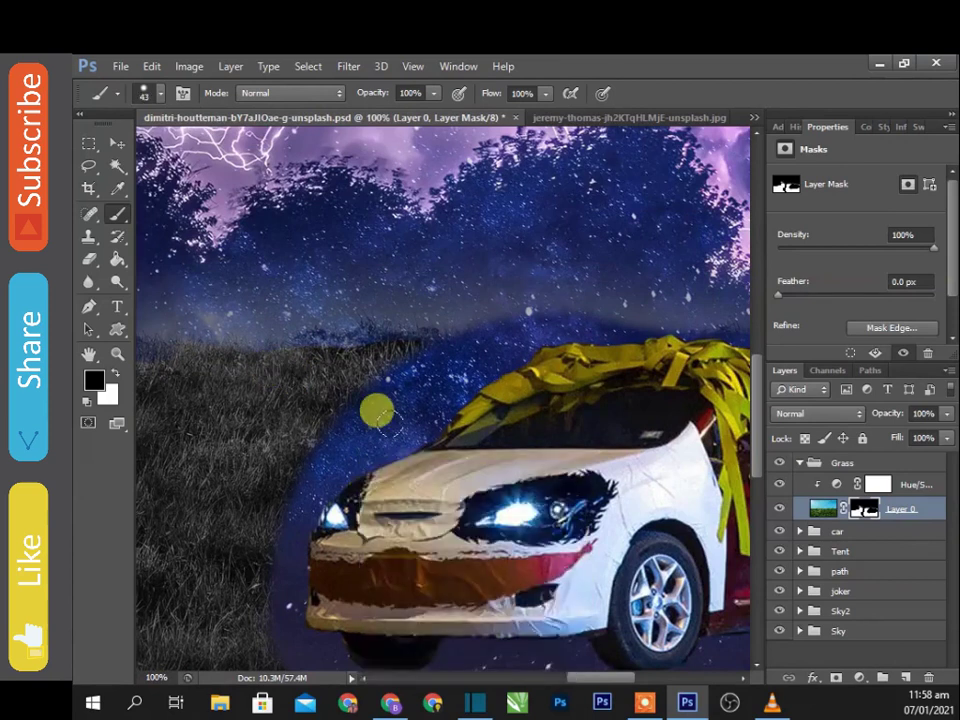
key("x")
mouse_move(415, 345)
left_mouse_down()
mouse_move(471, 336)
mouse_move(317, 454)
mouse_move(270, 574)
mouse_move(410, 378)
left_mouse_up()
scroll(406, 379, "down", 3)
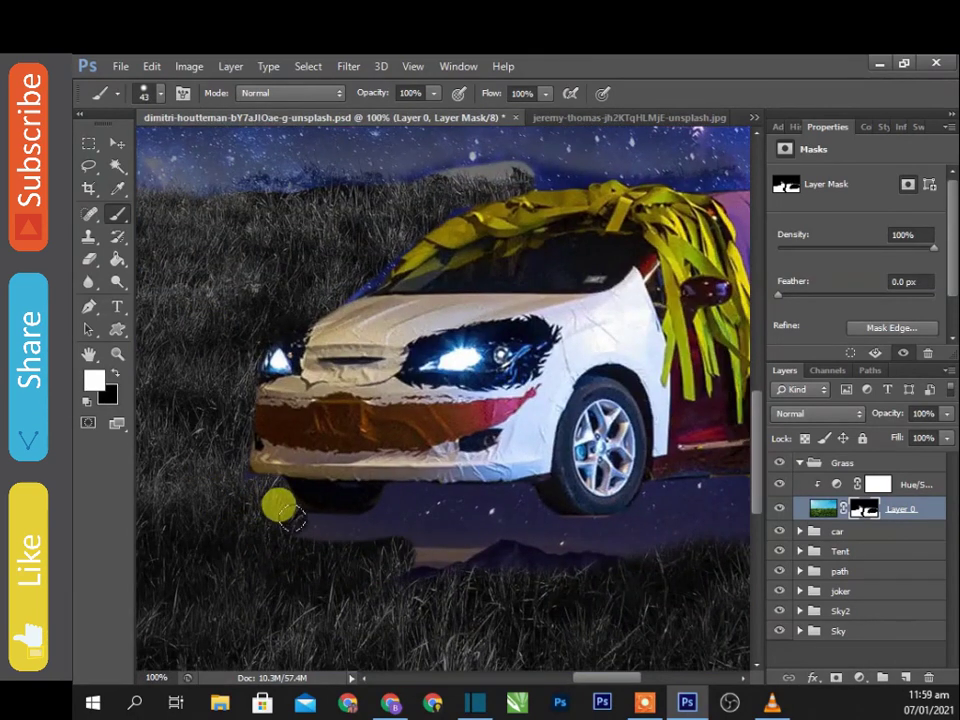
left_click_drag(486, 542, 274, 540)
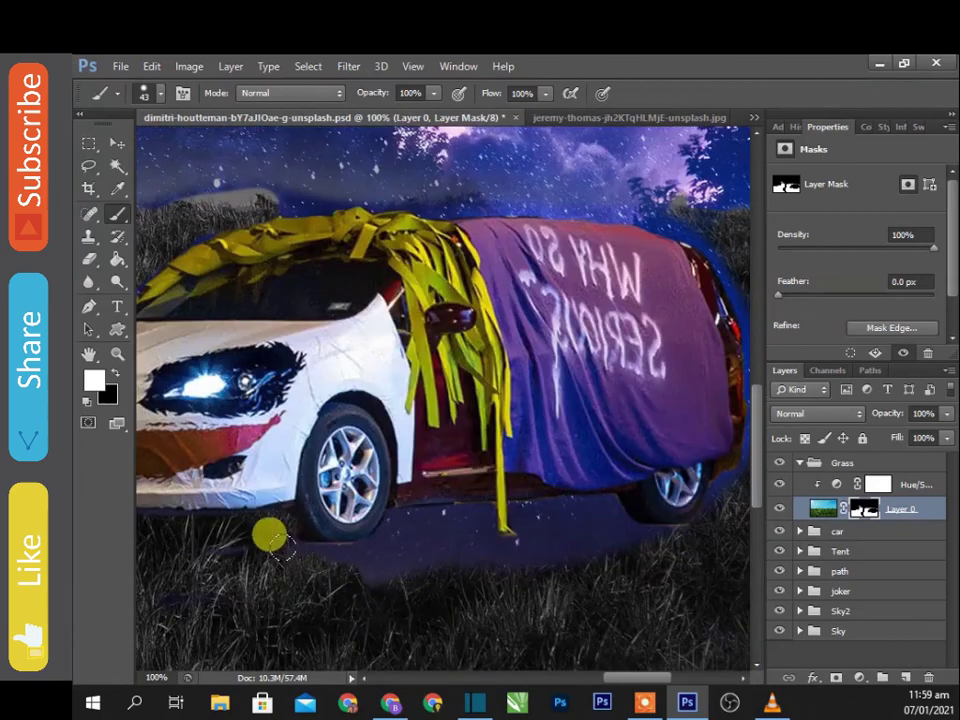
mouse_move(390, 528)
left_mouse_down()
mouse_move(497, 525)
mouse_move(585, 500)
mouse_move(585, 527)
mouse_move(478, 505)
left_mouse_up()
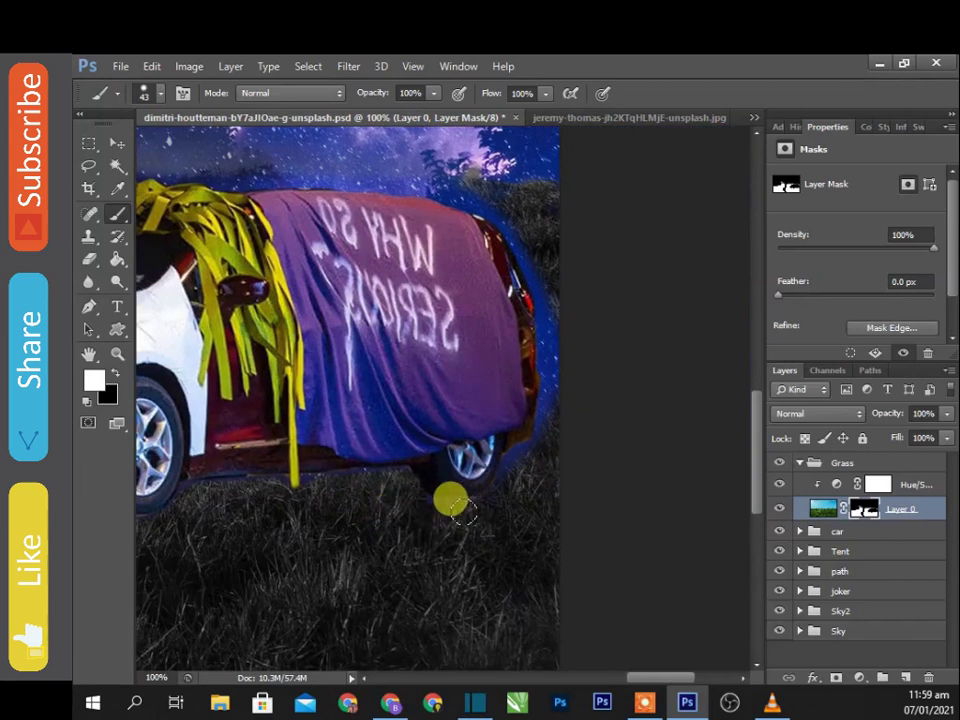
mouse_move(515, 240)
left_mouse_down()
mouse_move(418, 165)
mouse_move(204, 150)
mouse_move(328, 236)
left_mouse_up()
Pan and scroll around the car and horizon to inspect the grass mask edge.
scroll(200, 258, "up", 2)
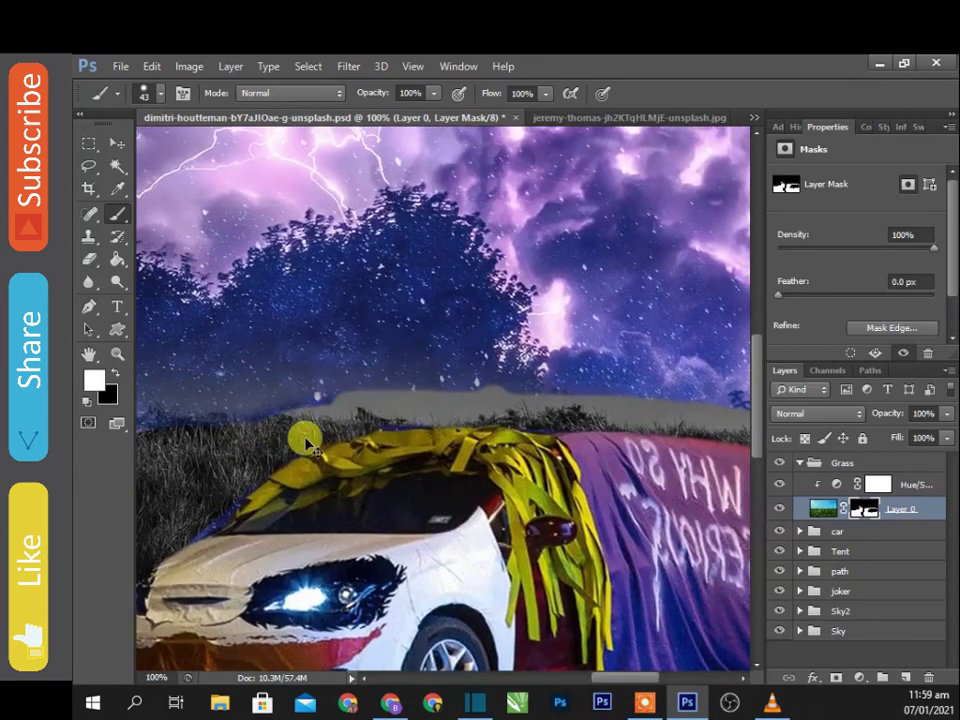
scroll(220, 300, "up", 2)
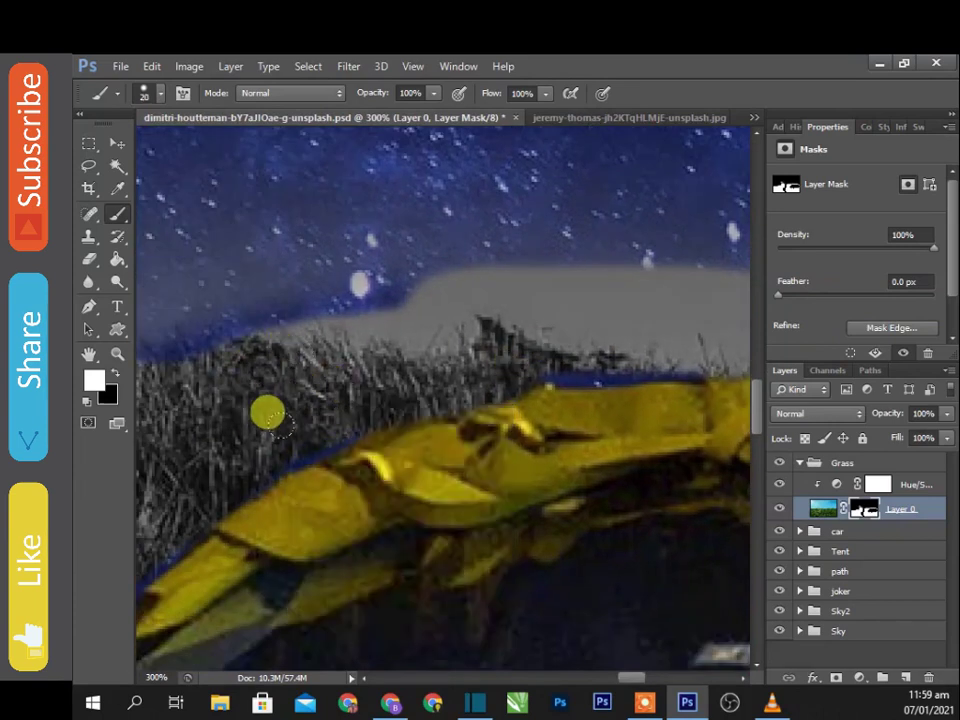
left_click_drag(260, 418, 415, 432)
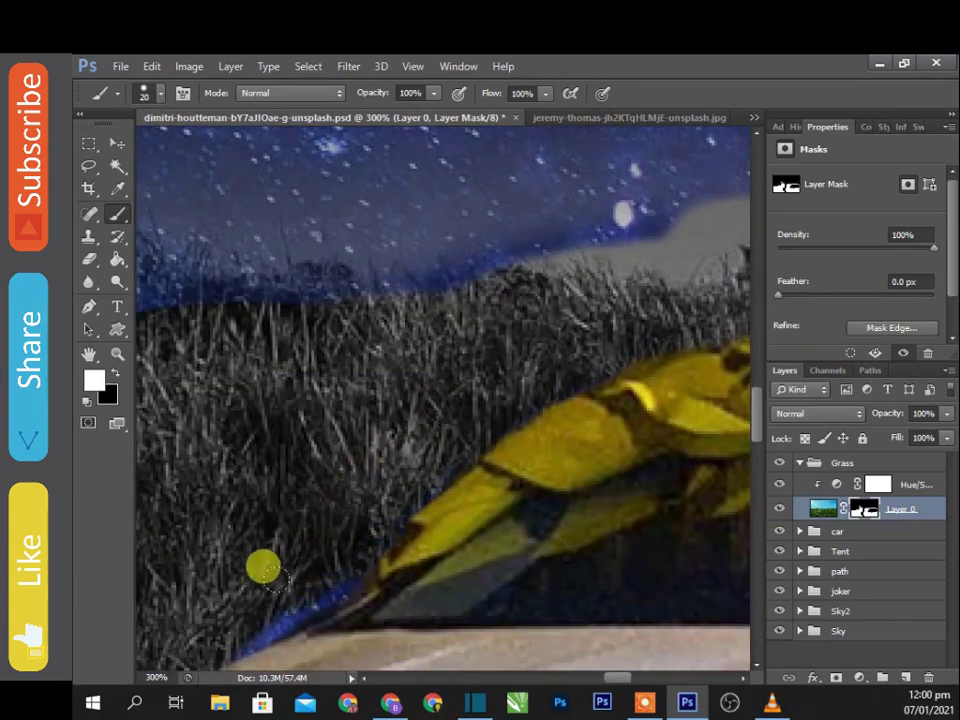
left_click_drag(313, 538, 395, 405)
scroll(410, 420, "down", 3)
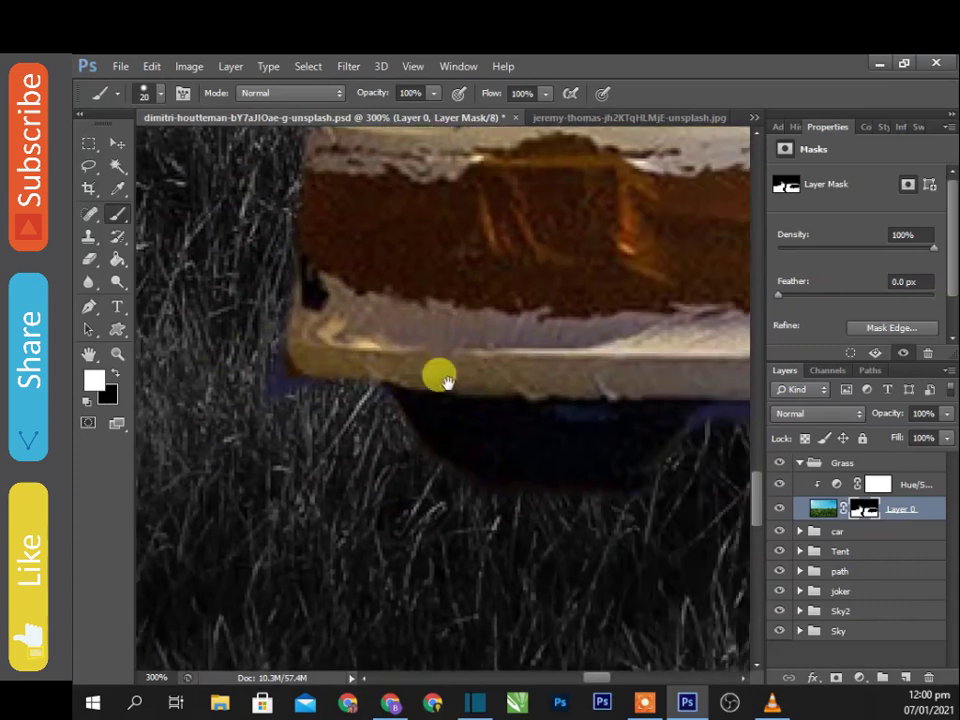
scroll(225, 375, "down", 2)
scroll(400, 450, "down", 2)
scroll(178, 583, "down", 1)
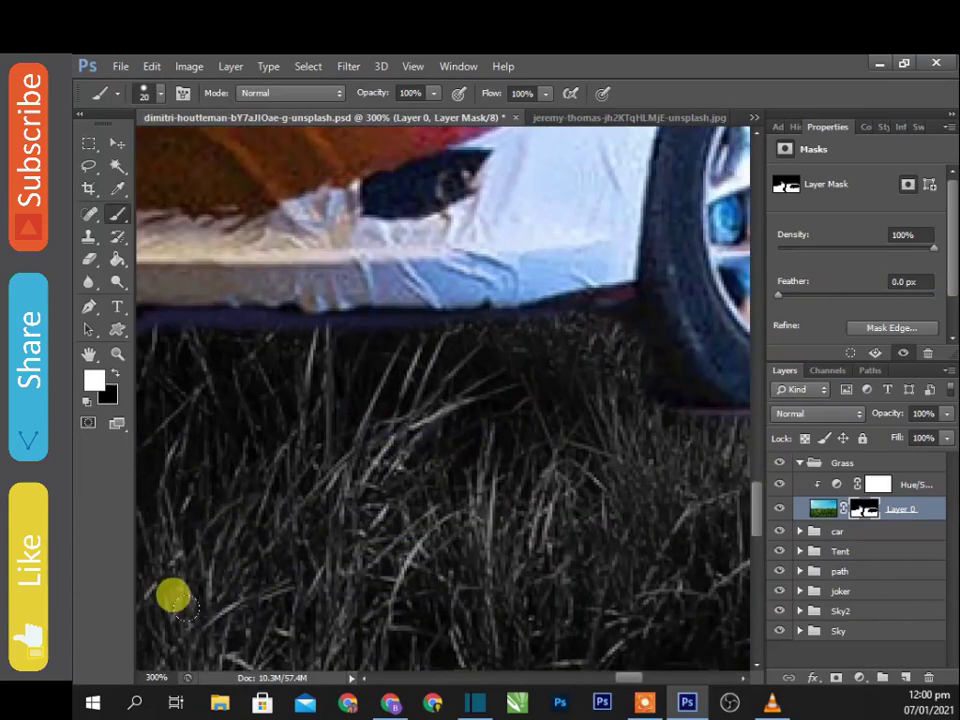
scroll(546, 411, "right", 5)
scroll(369, 519, "right", 3)
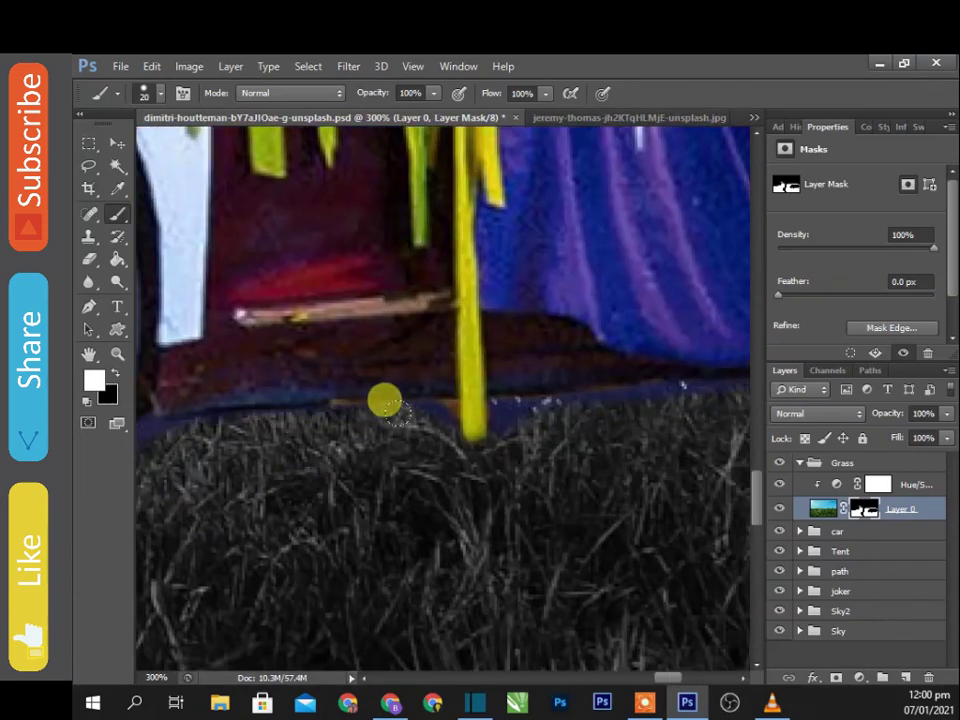
scroll(265, 413, "left", 2)
scroll(396, 442, "right", 4)
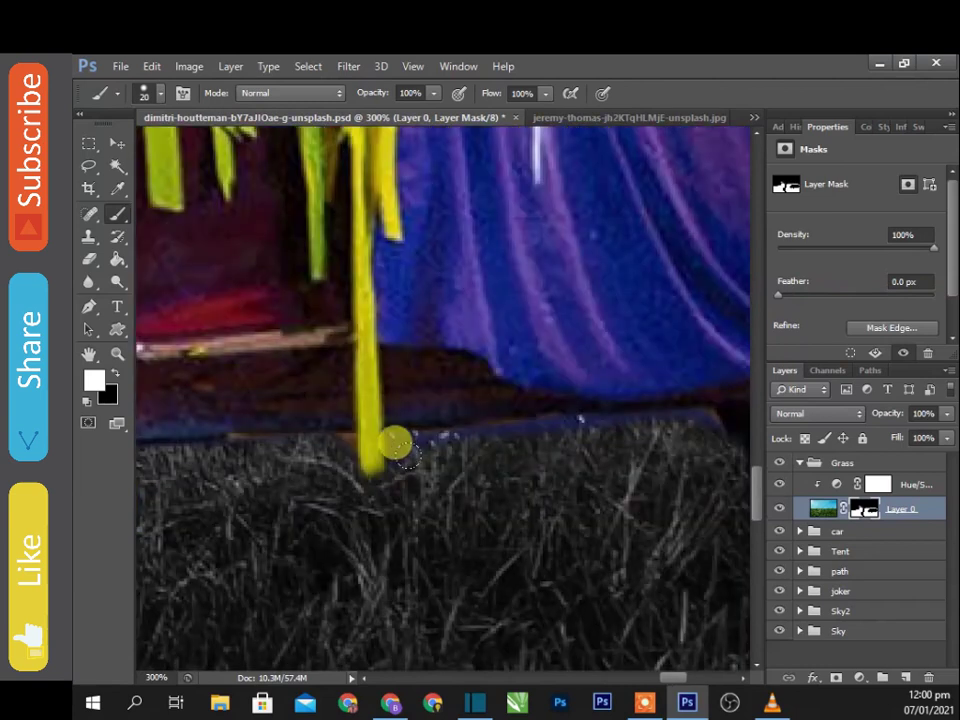
scroll(283, 422, "left", 5)
scroll(620, 430, "right", 1)
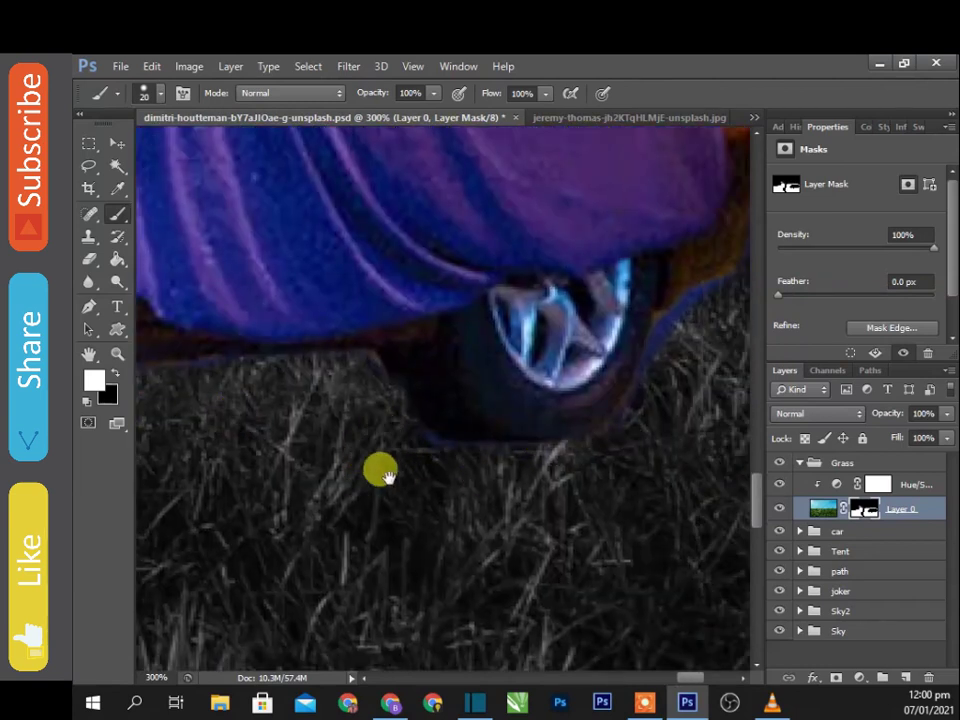
scroll(386, 477, "right", 5)
scroll(457, 292, "up", 5)
scroll(336, 504, "right", 3)
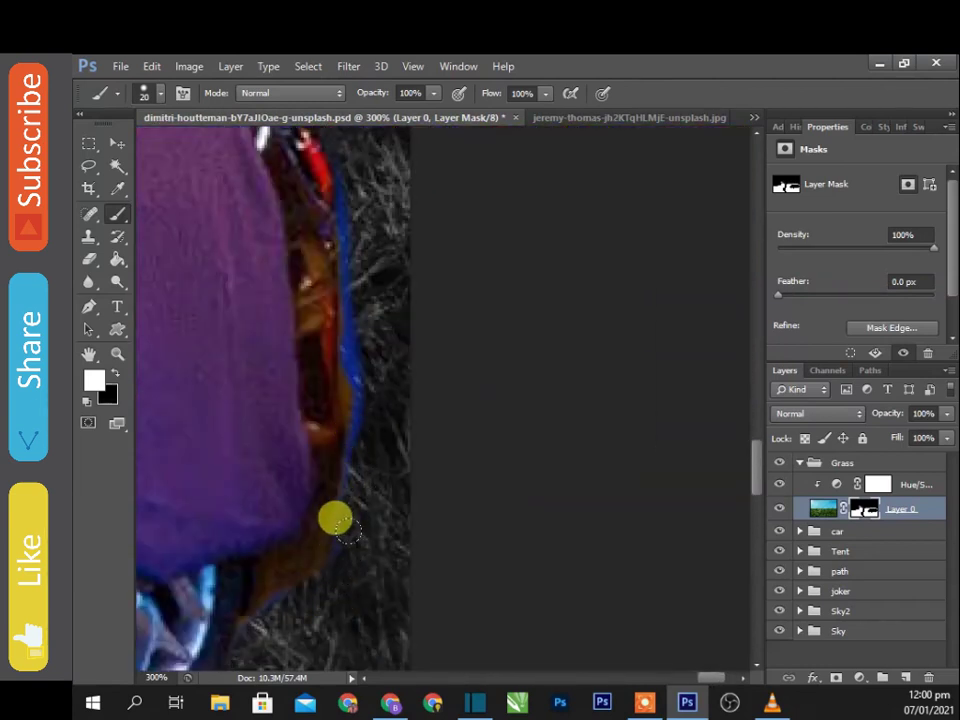
left_click_drag(358, 347, 393, 507)
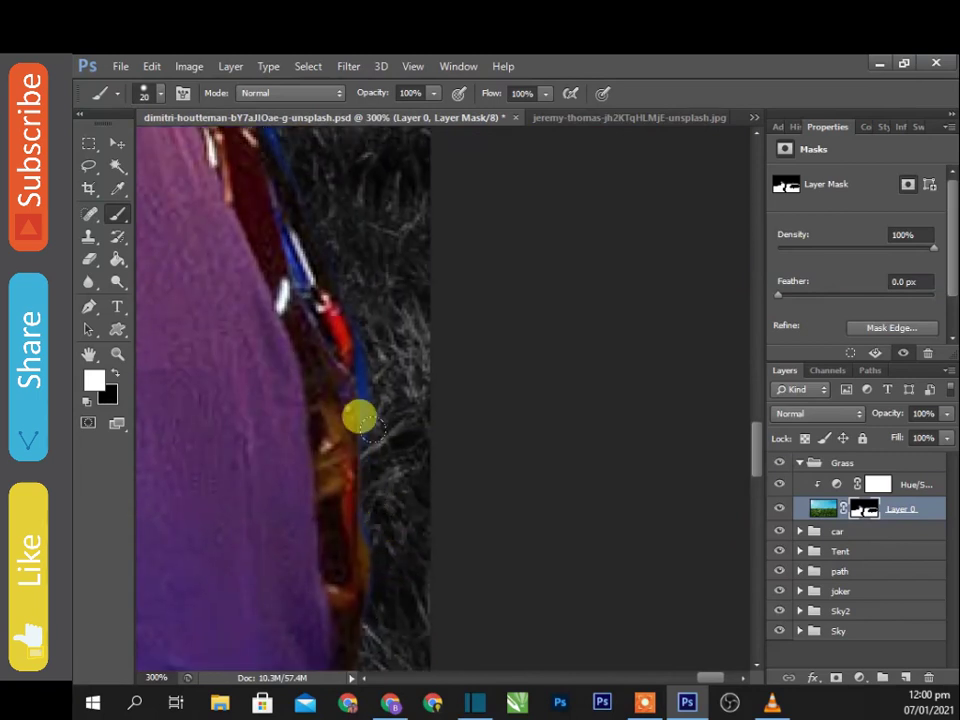
scroll(361, 458, "up", 2)
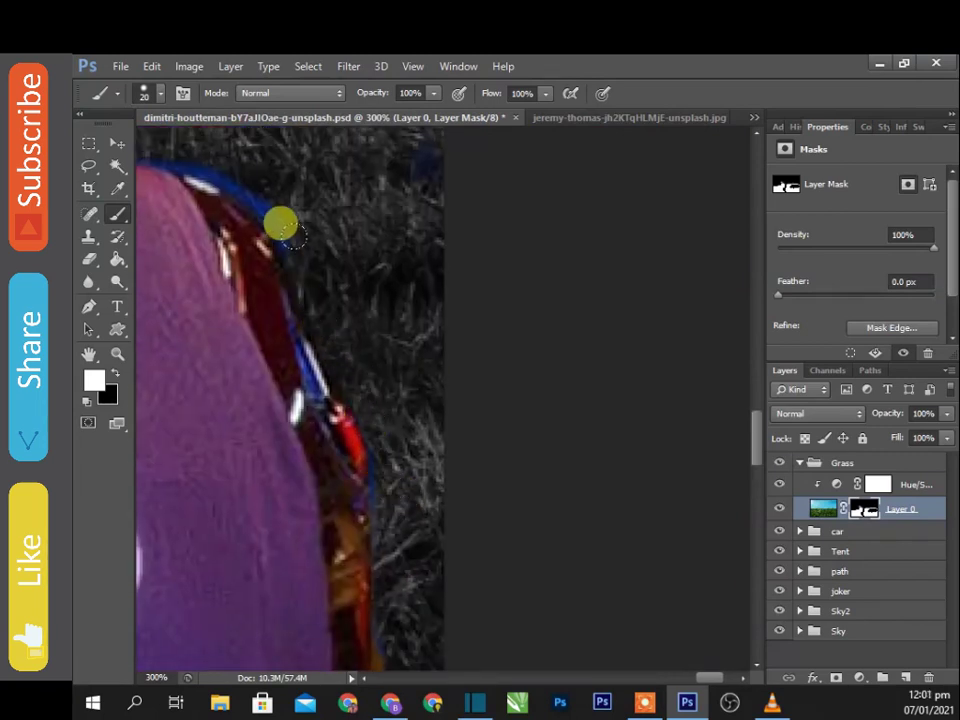
scroll(282, 228, "up", 3)
scroll(300, 330, "left", 2)
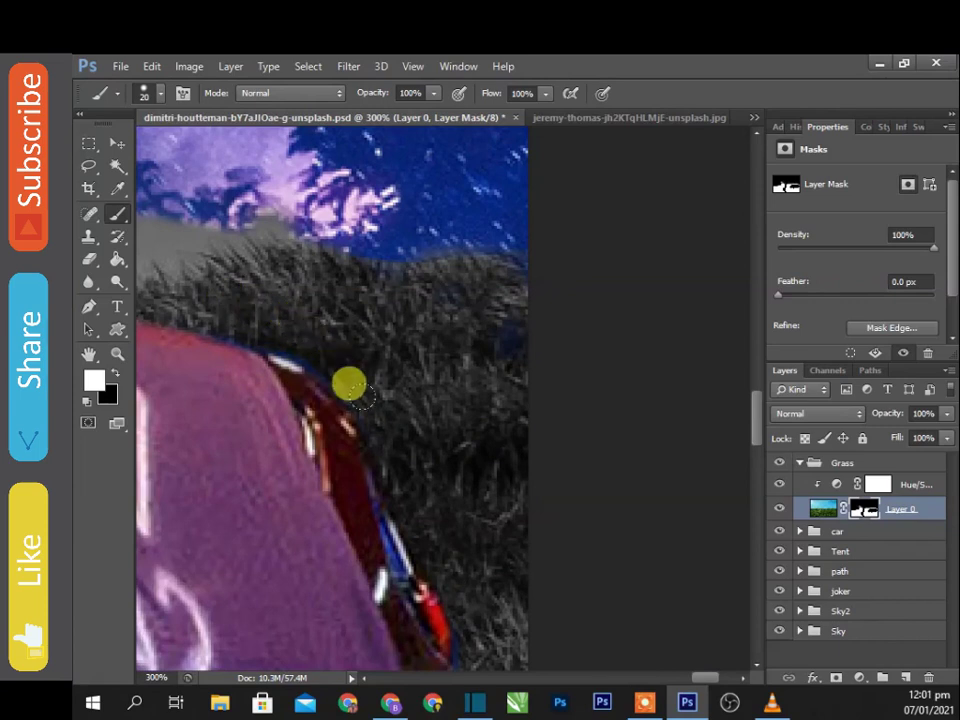
scroll(335, 357, "up", 3)
Paint black on the mask to hide grass above the horizon, revealing sky.
key("x")
scroll(510, 311, "up", 2)
scroll(606, 386, "left", 3)
scroll(440, 445, "left", 3)
scroll(300, 425, "left", 3)
left_click_drag(223, 411, 300, 400)
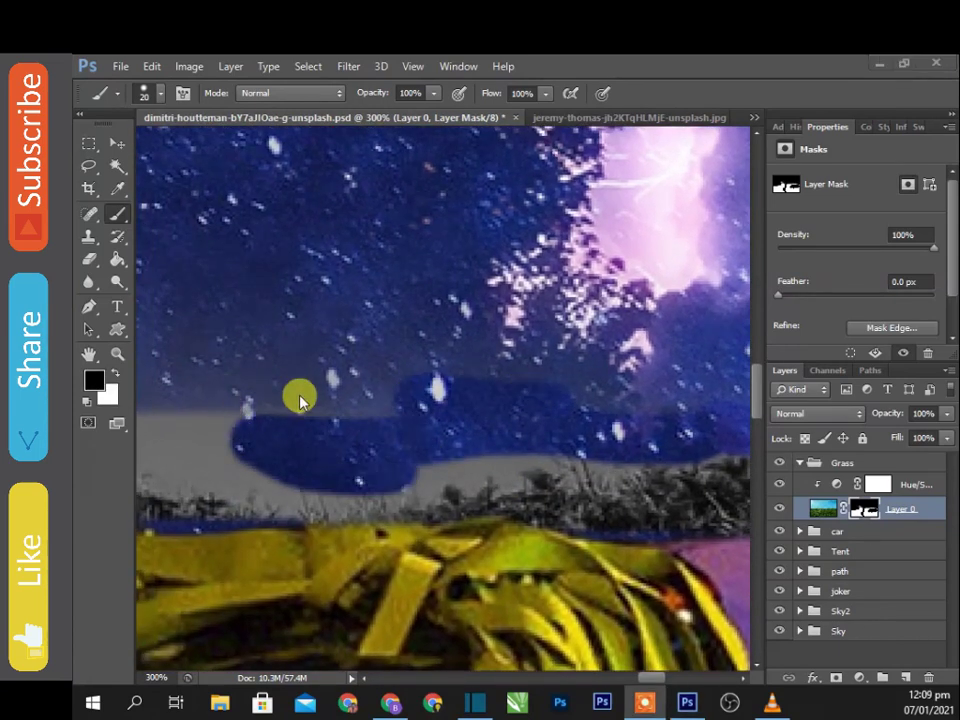
mouse_move(199, 411)
left_mouse_down()
mouse_move(516, 403)
mouse_move(161, 429)
left_mouse_up()
Paint white along the horizon edge to restore grass, then review the result.
scroll(262, 410, "left", 3)
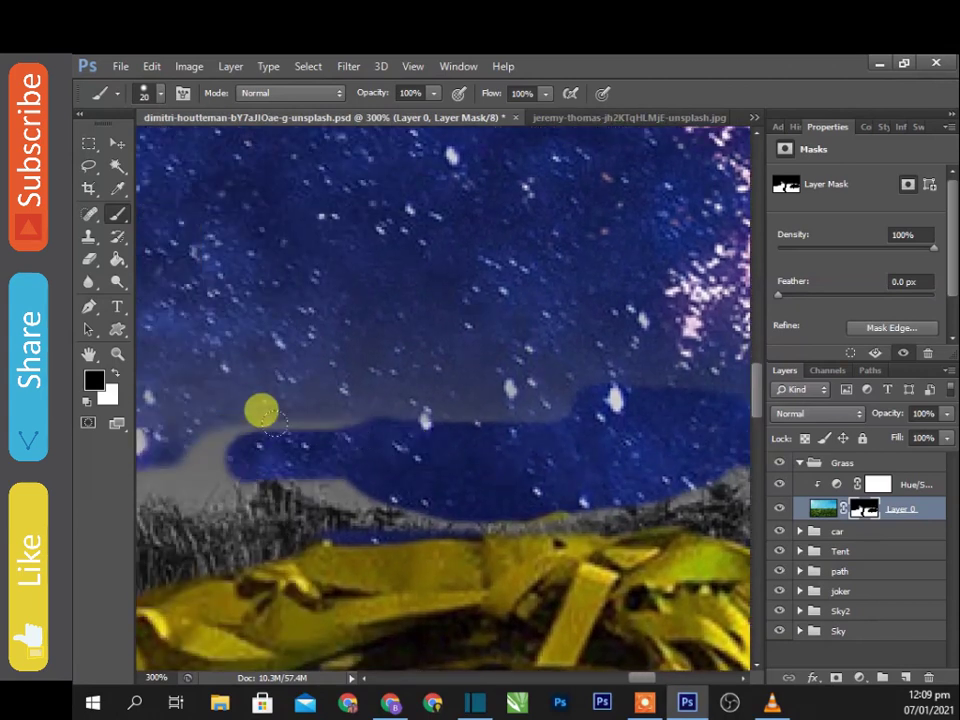
scroll(280, 403, "left", 3)
scroll(340, 407, "right", 6)
right_click(238, 460)
key("Return")
key("Return")
key("x")
left_click_drag(700, 455, 261, 467)
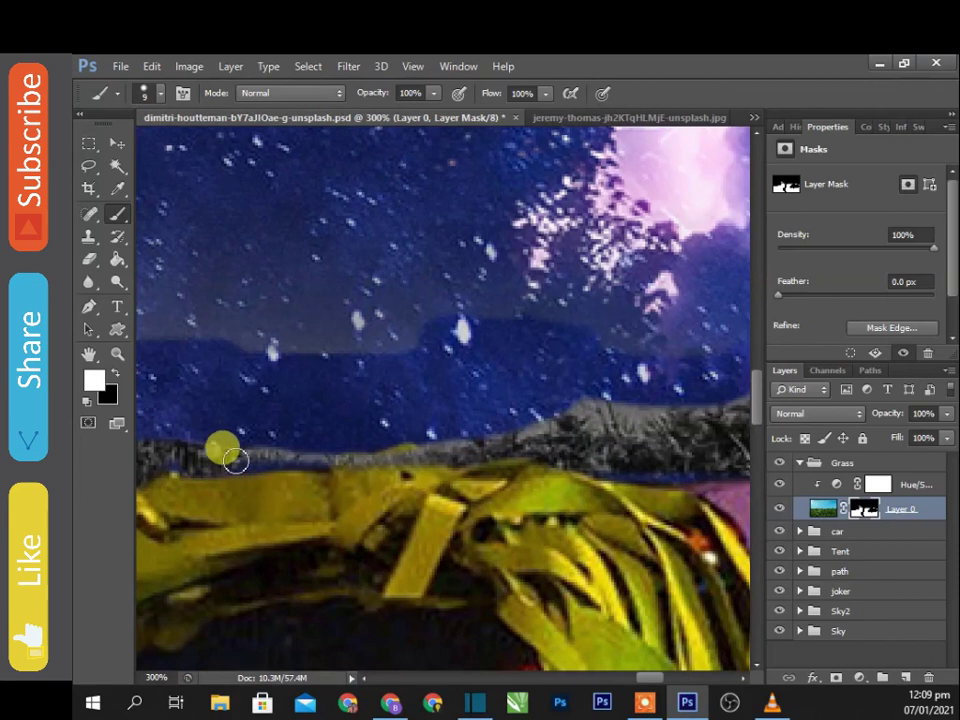
scroll(300, 460, "right", 2)
scroll(370, 440, "right", 2)
key("x")
scroll(420, 423, "right", 2)
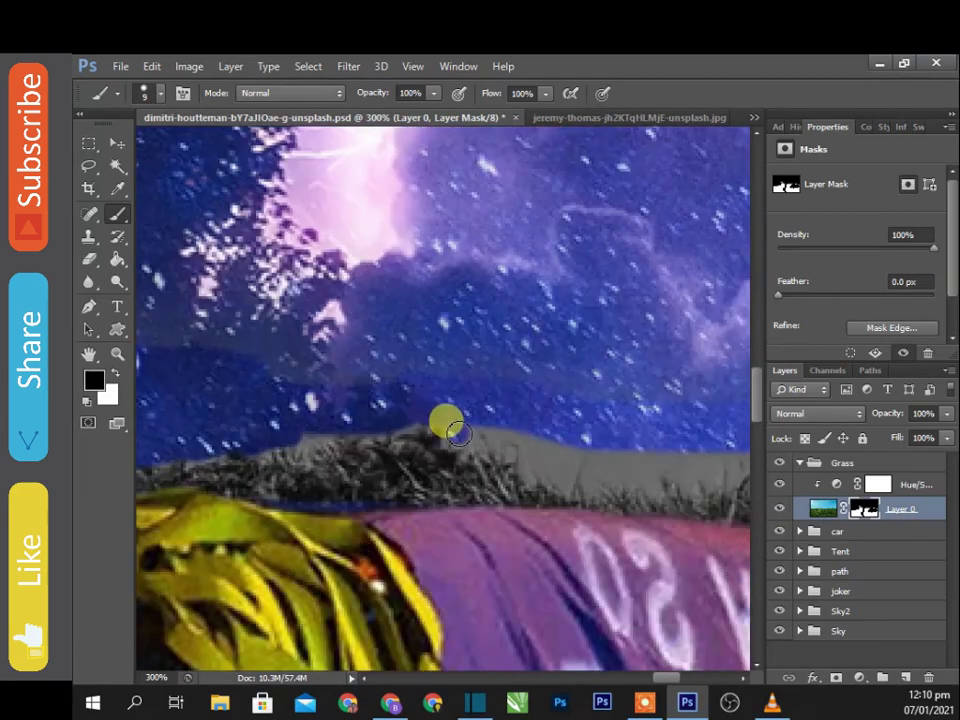
scroll(360, 415, "right", 2)
scroll(450, 425, "right", 2)
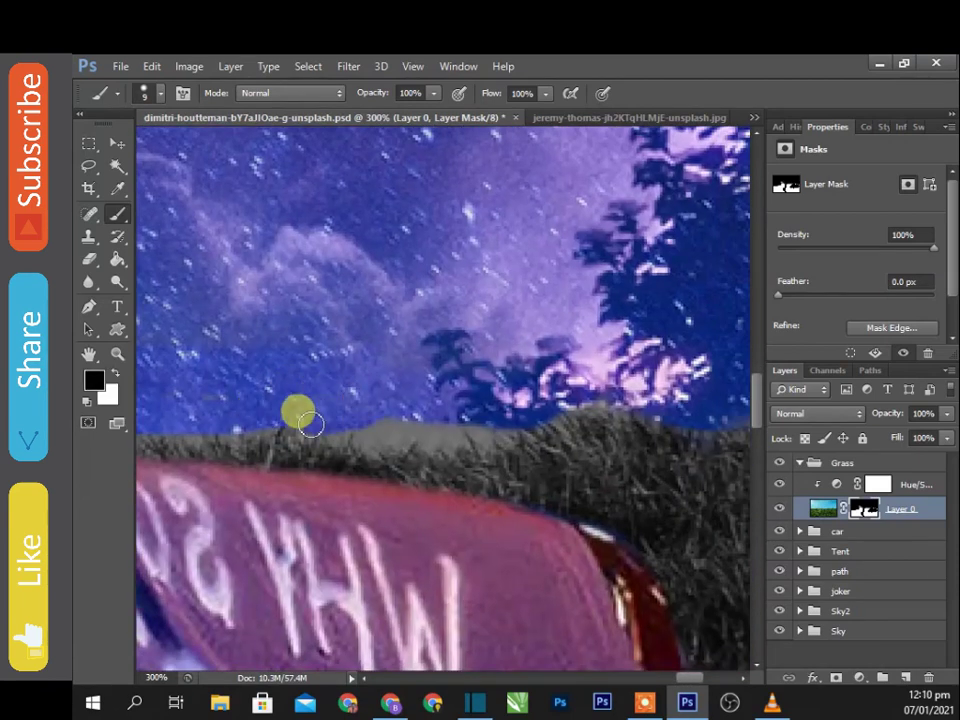
scroll(475, 435, "left", 2)
scroll(460, 388, "right", 2)
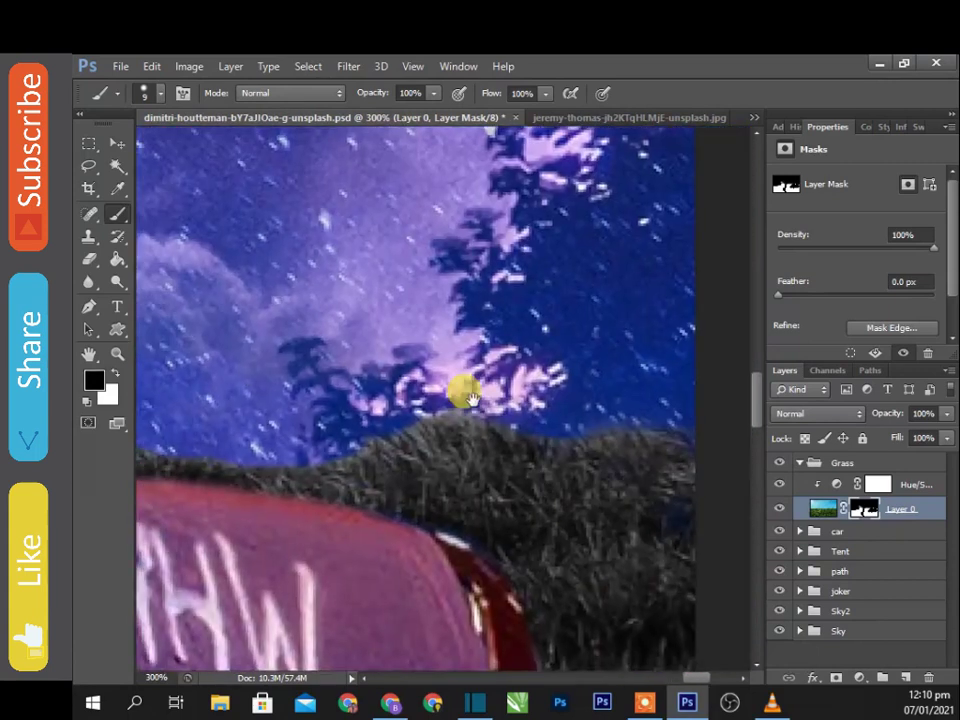
scroll(505, 411, "down", 3)
scroll(505, 411, "down", 1)
scroll(432, 461, "up", 1)
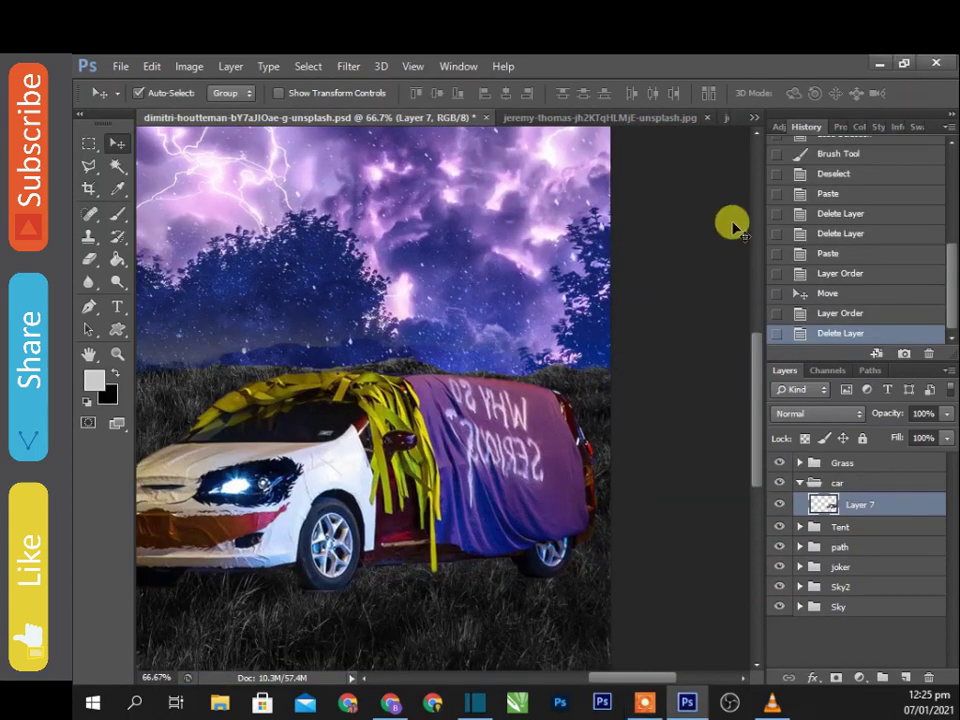
Select the WHY SO SERIOUS? lettering by inverting the selection, and bring it into the composite.
left_click(754, 117)
left_click(574, 437)
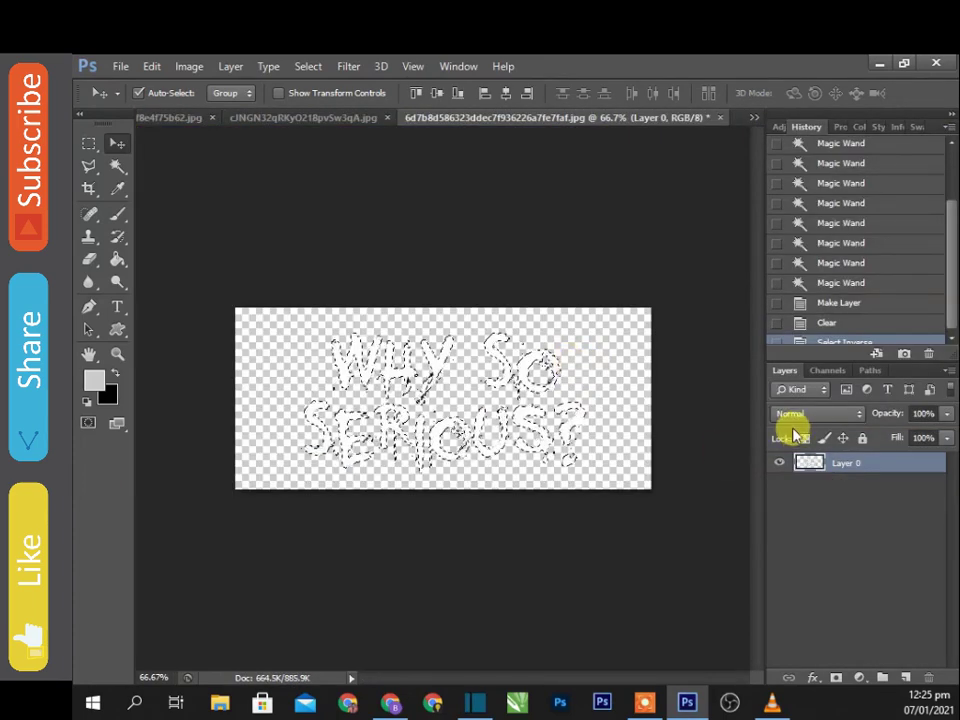
left_click(826, 325)
key("ctrl+shift+i")
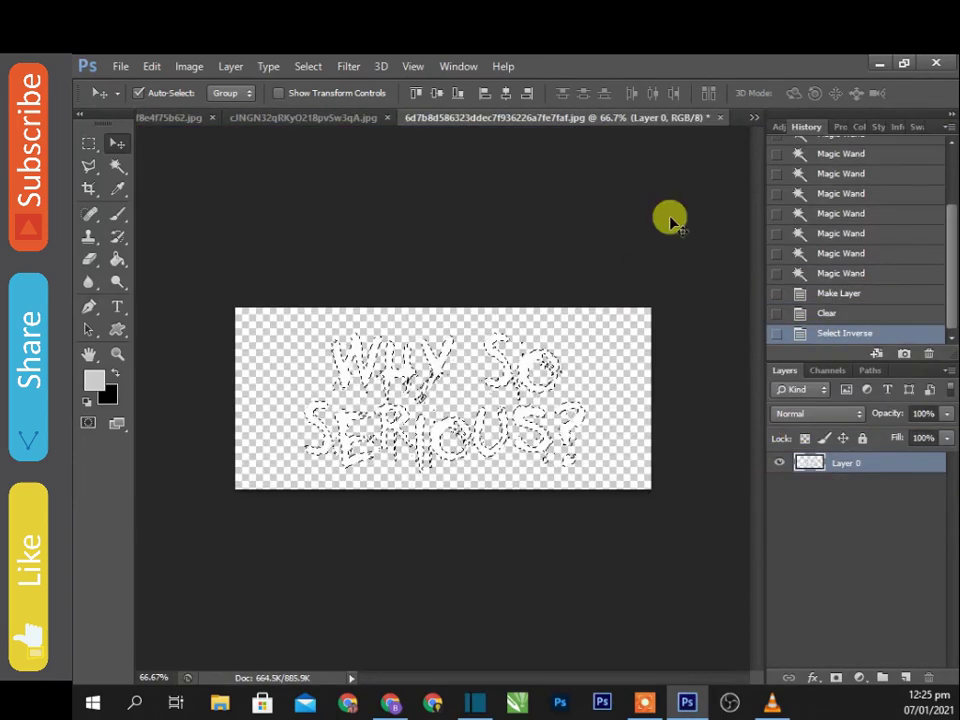
left_click(754, 117)
left_click(677, 139)
Move the text layer out of the car group and shrink it onto the cover's upper right.
left_click_drag(825, 504, 855, 472)
left_click_drag(533, 442, 540, 500)
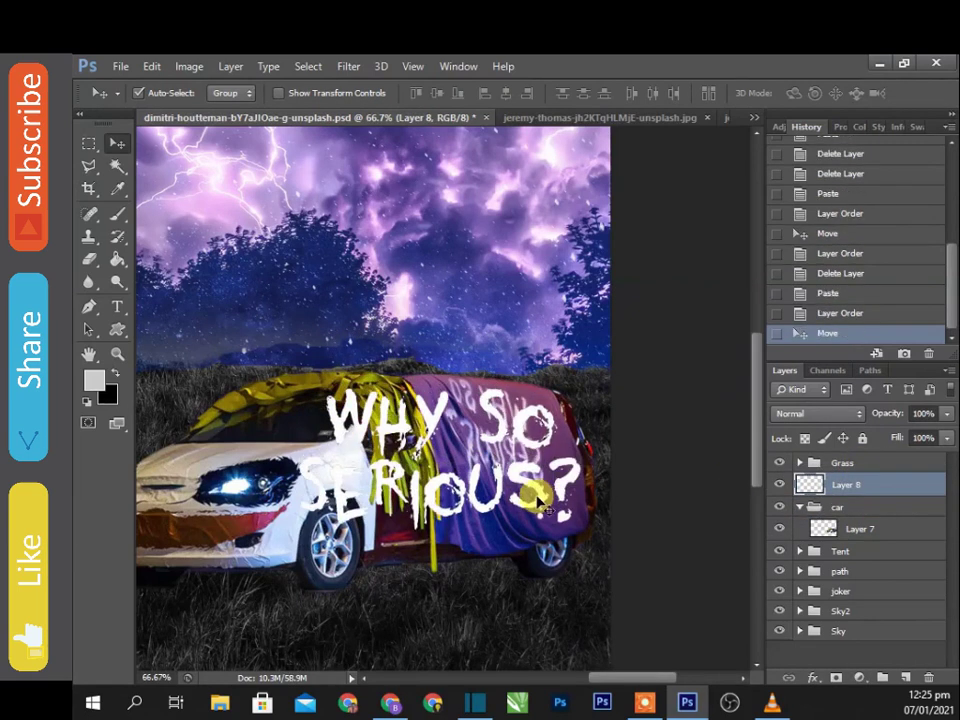
key("ctrl+t")
mouse_move(302, 522)
left_mouse_down()
mouse_move(455, 490)
mouse_move(514, 439)
left_mouse_up()
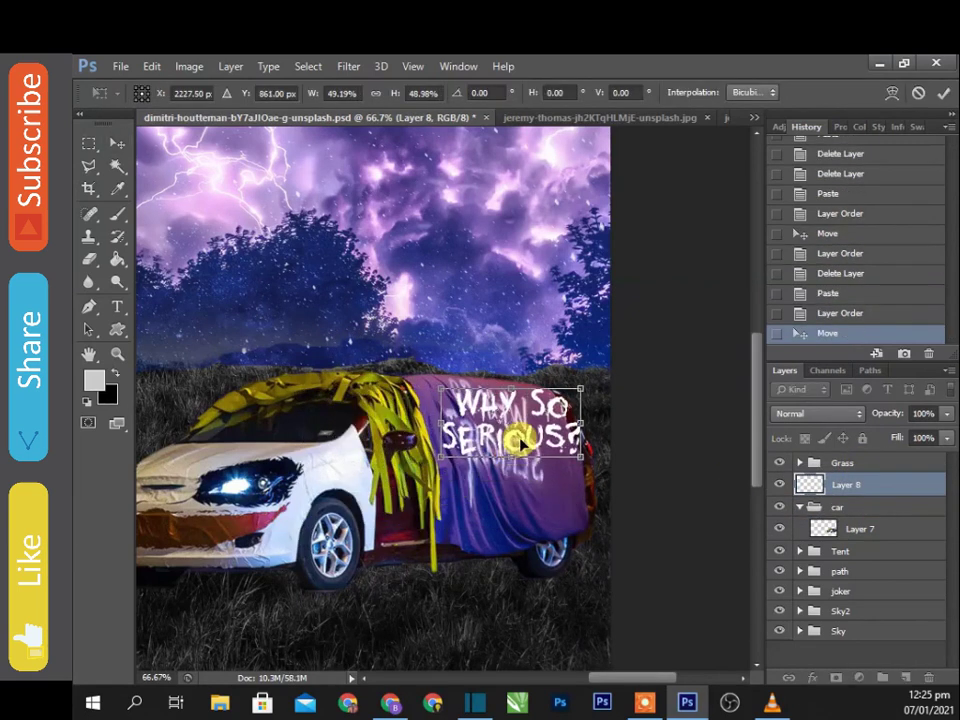
left_click_drag(572, 385, 550, 400)
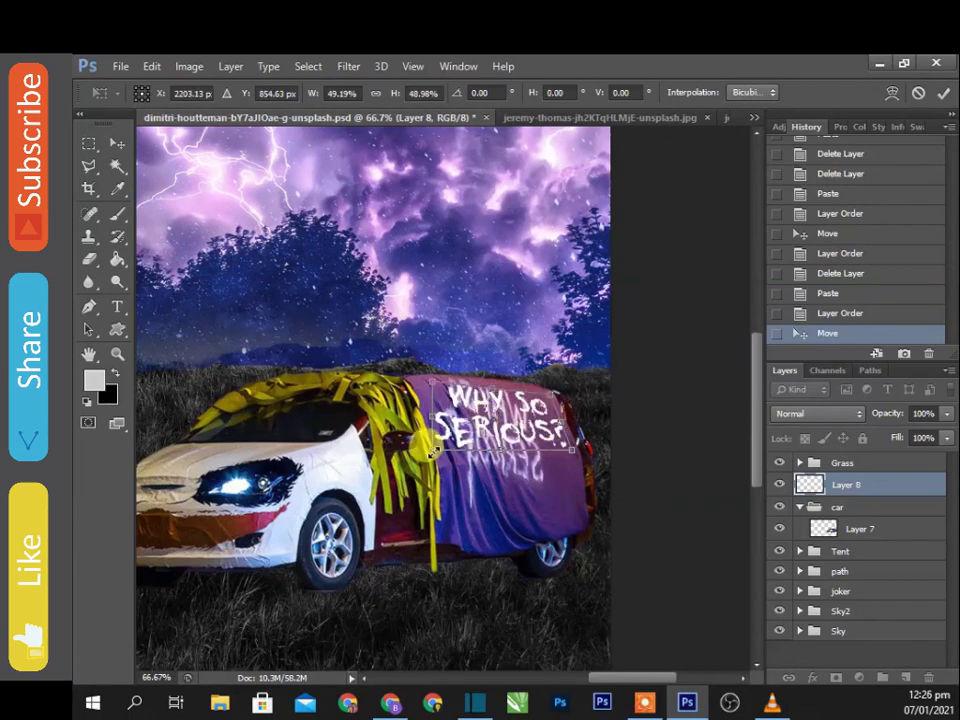
left_click_drag(432, 452, 441, 449)
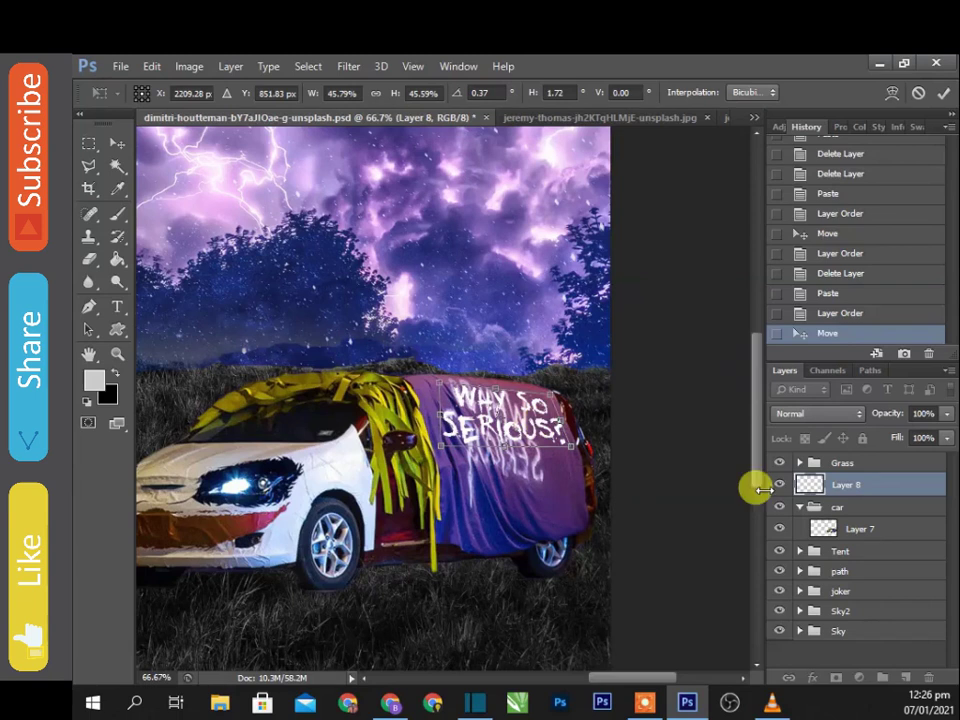
key("Return")
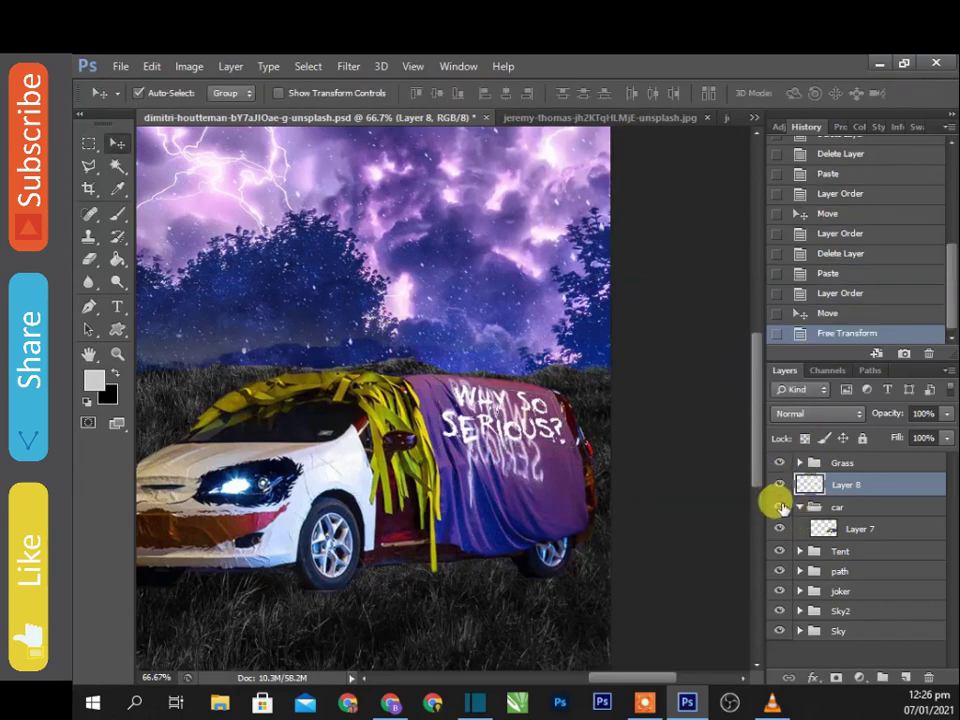
Tilt the lettering about 10°, stretch it taller over the cover, and hide its layer.
key("ctrl+plus")
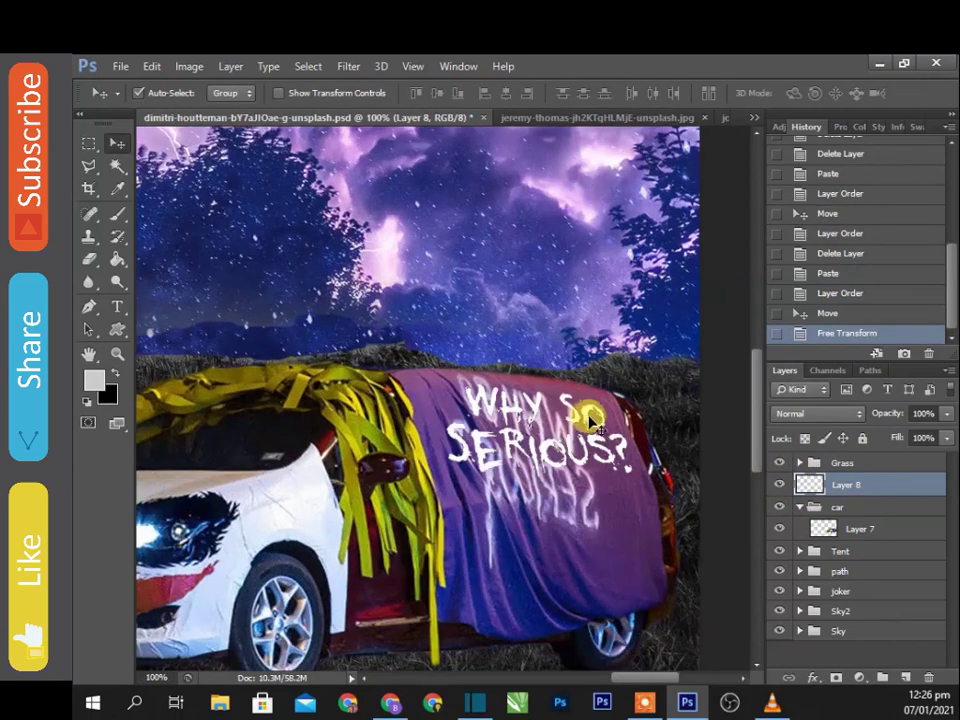
key("ctrl+t")
left_click_drag(428, 369, 440, 350)
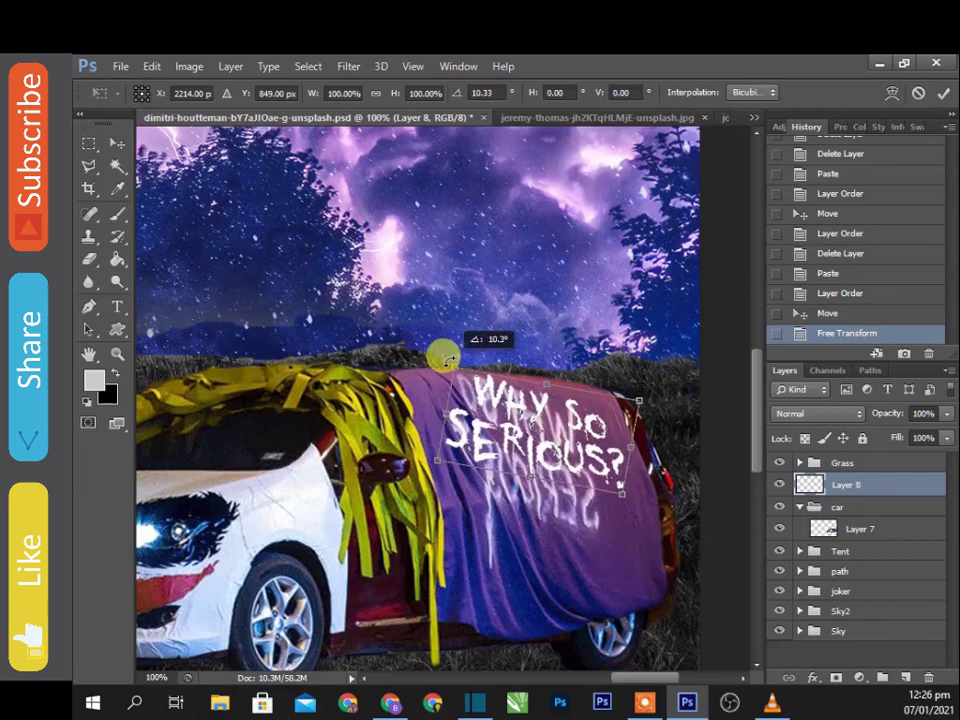
left_click_drag(526, 476, 617, 530)
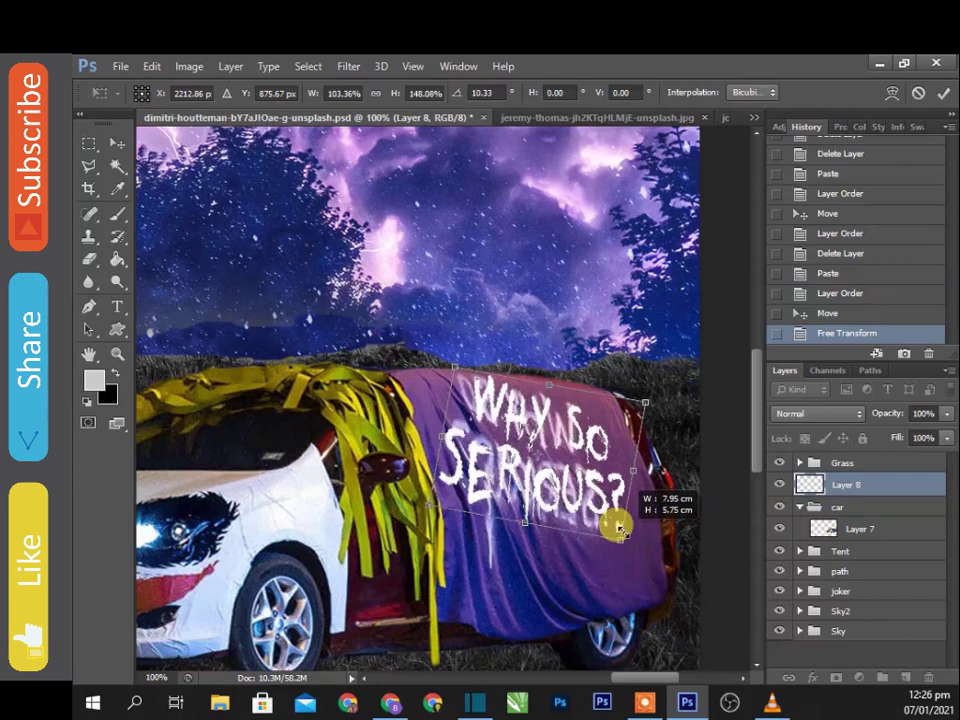
key("Return")
left_click(779, 484)
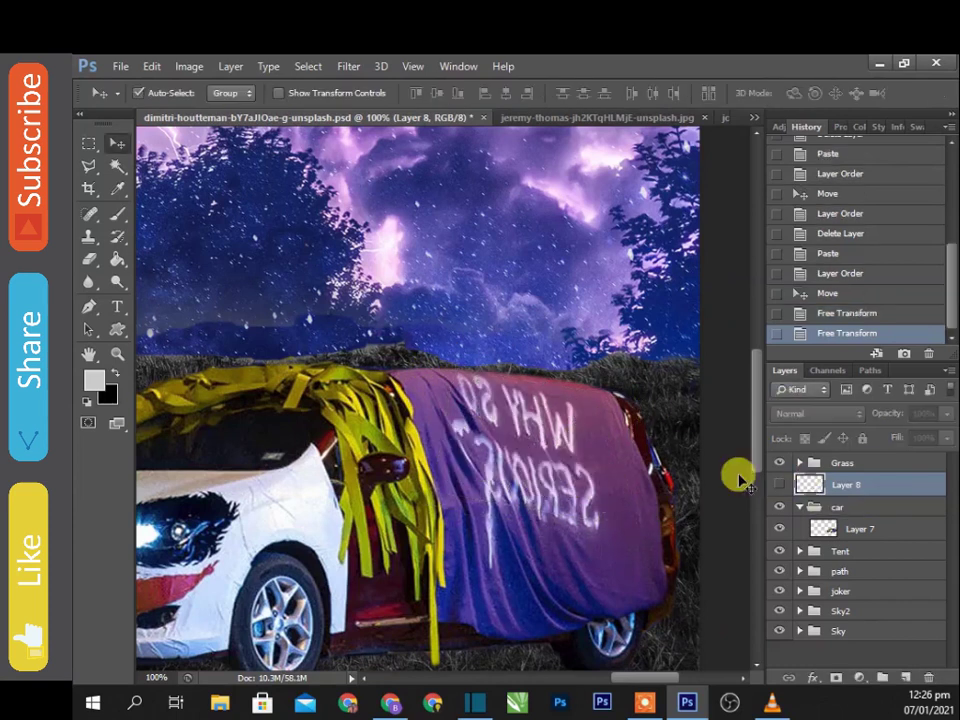
Clone-stamp cloth on Layer 7 to paint out the old WHY SO SERIOUS lettering.
left_click(830, 528)
key("s")
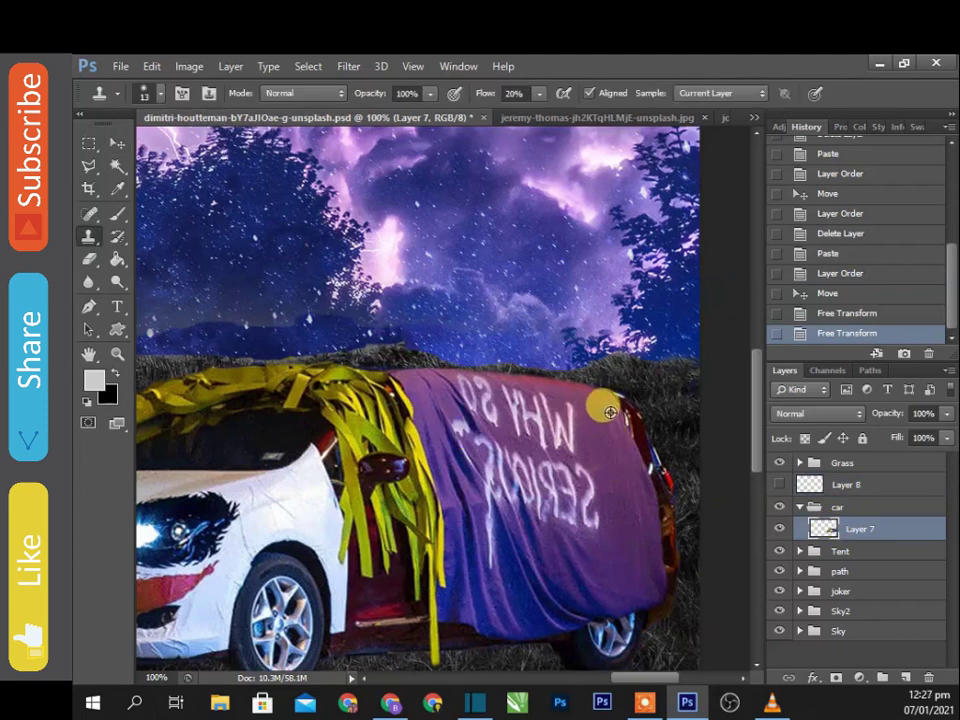
left_click(576, 410)
left_click(588, 522)
left_click(539, 93)
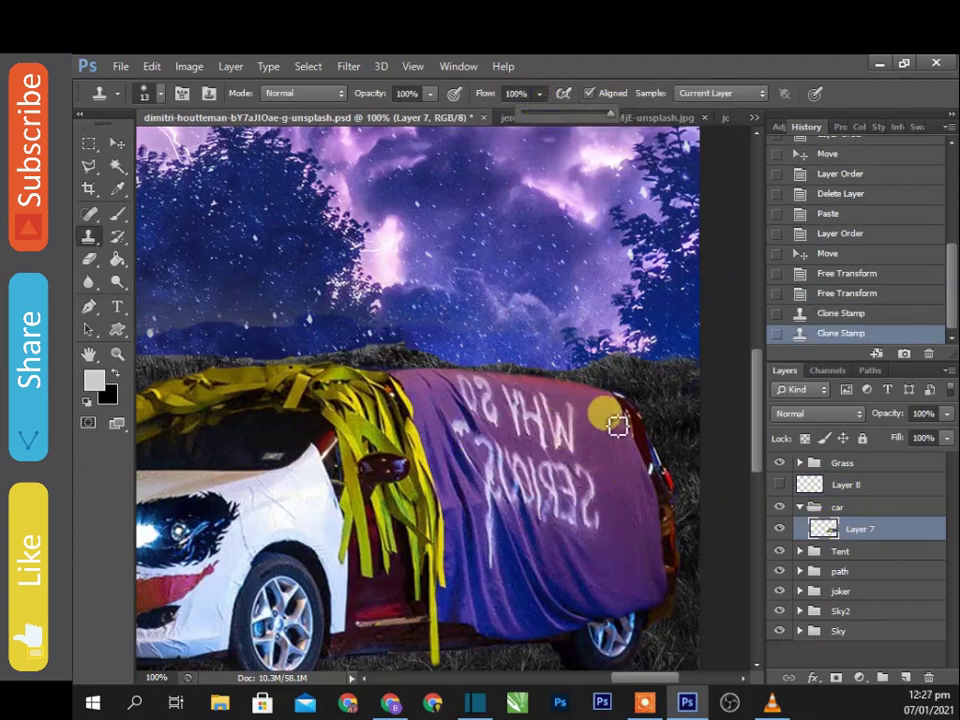
left_click(578, 408)
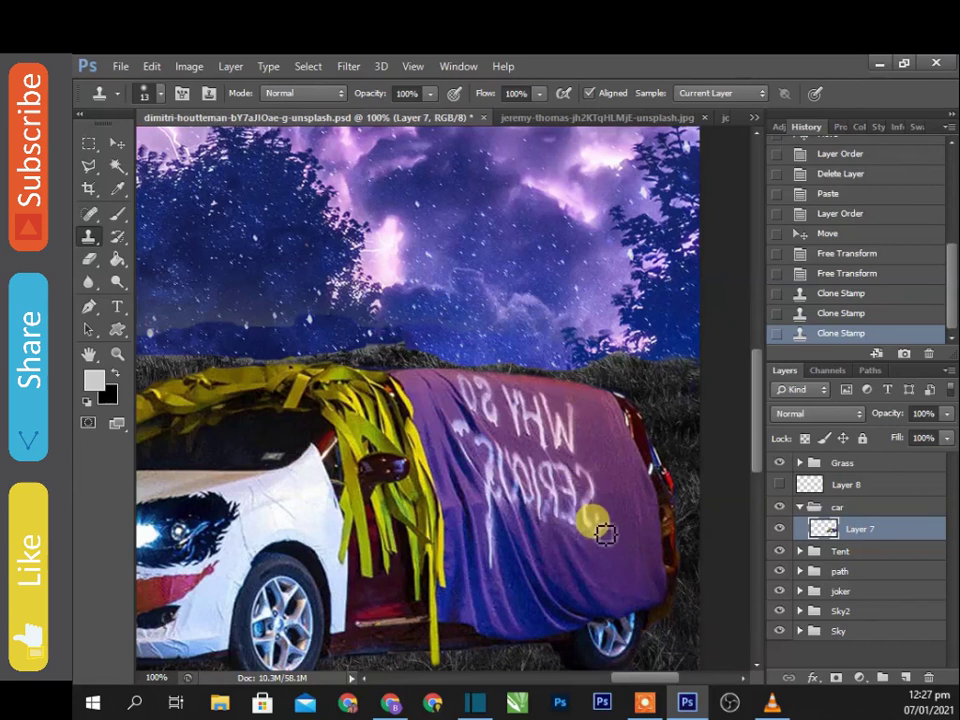
left_click(563, 407)
left_click(585, 520)
left_click(553, 403)
left_click(556, 418)
left_click(556, 420)
left_click(611, 413)
Clone cloth texture over the remaining SO and SERIOUS lettering traces.
left_click(553, 512)
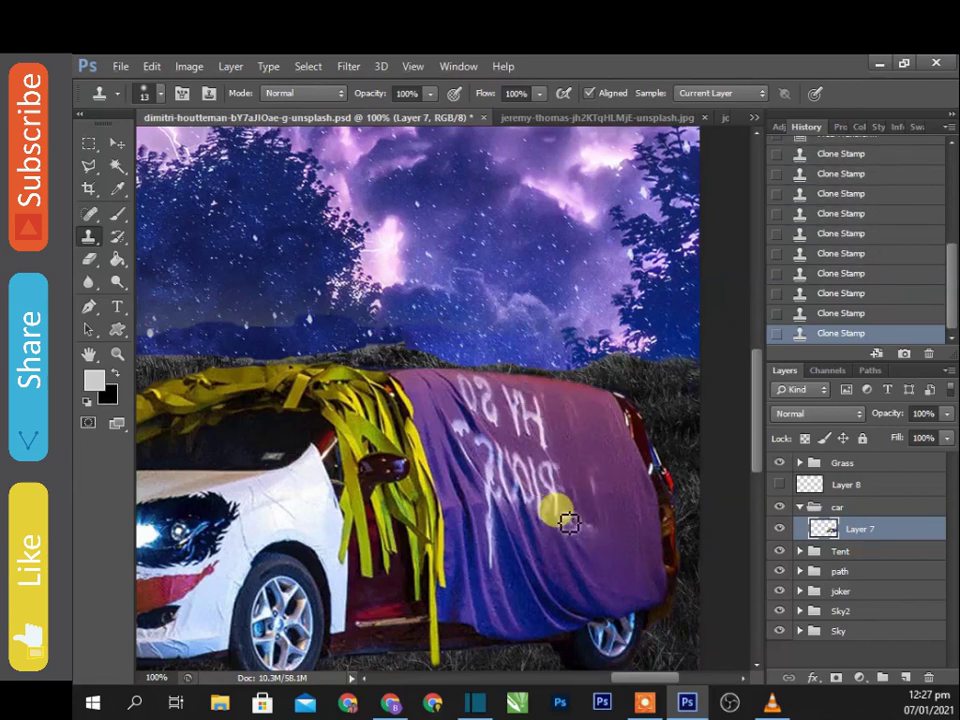
left_click(537, 409)
left_click(533, 428)
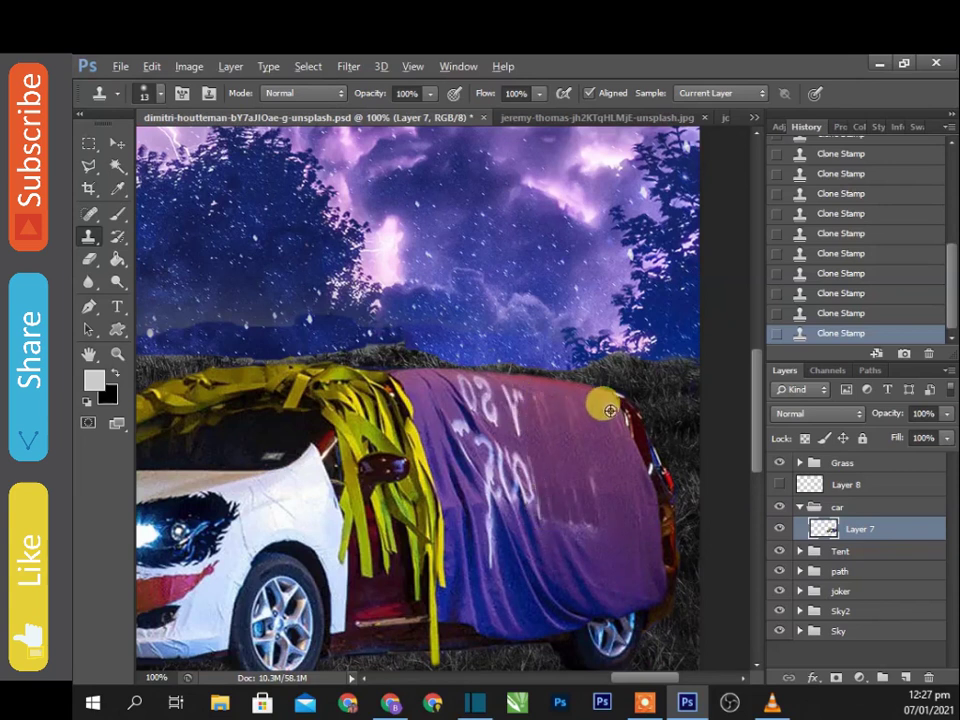
mouse_move(525, 399)
left_mouse_down()
mouse_move(528, 454)
mouse_move(507, 453)
left_mouse_up()
left_click(514, 405)
left_click_drag(531, 540, 553, 608)
left_click_drag(511, 528, 491, 552)
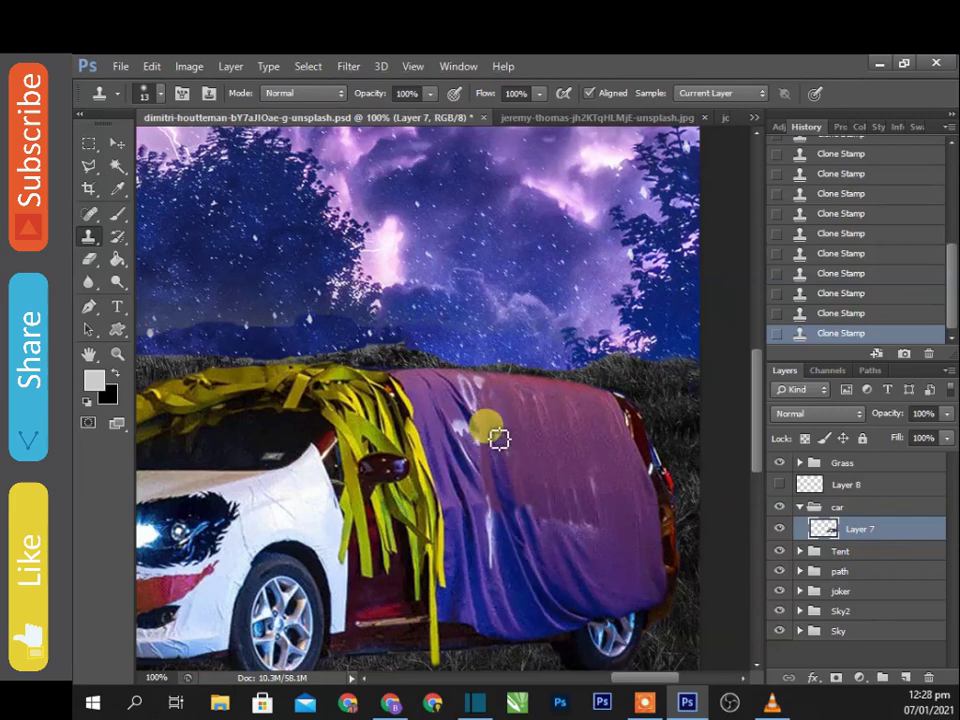
left_click_drag(549, 601, 501, 451)
mouse_move(520, 537)
left_mouse_down()
mouse_move(577, 467)
mouse_move(516, 512)
mouse_move(485, 386)
left_mouse_up()
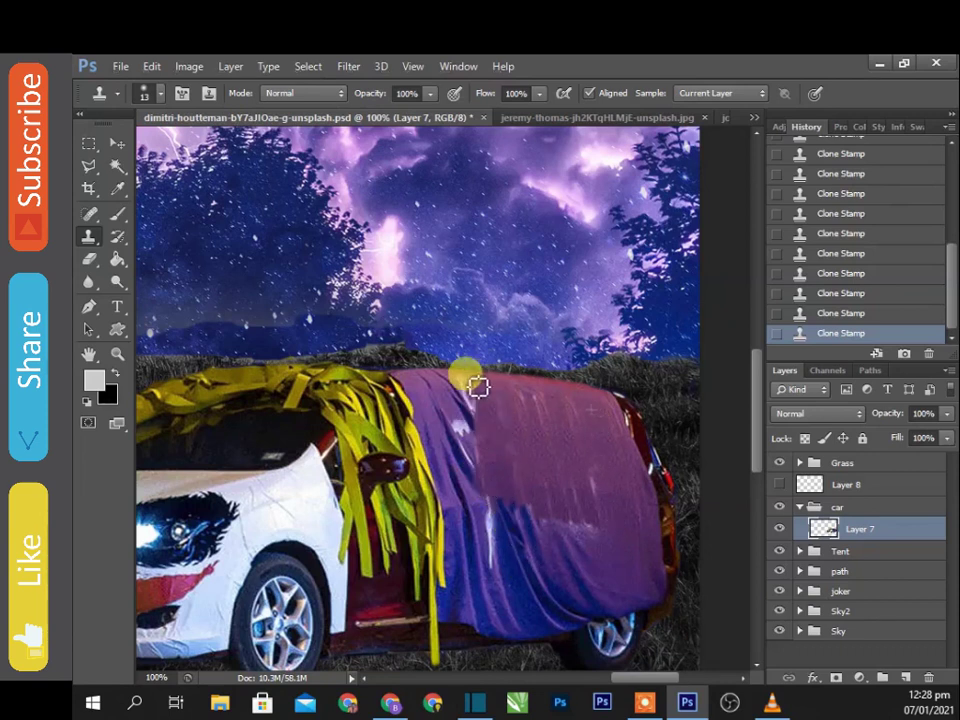
left_click_drag(469, 459, 503, 573)
At 21% clone flow, smooth the dark streaks and cloth texture across the cover.
scroll(467, 447, "up", 2)
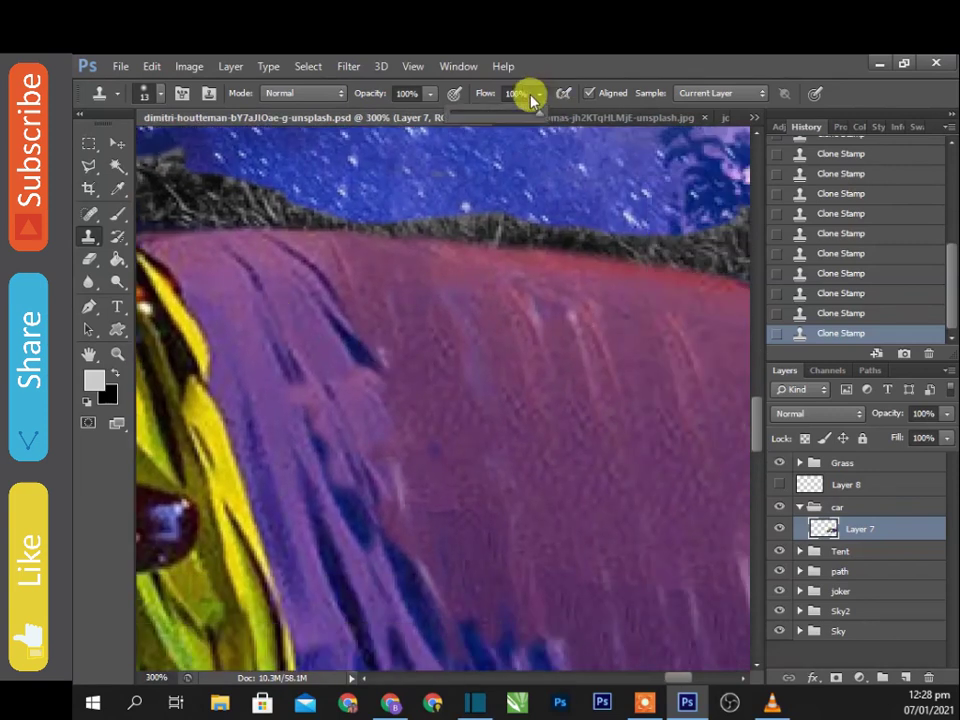
left_click_drag(463, 116, 471, 116)
left_click_drag(340, 408, 355, 422)
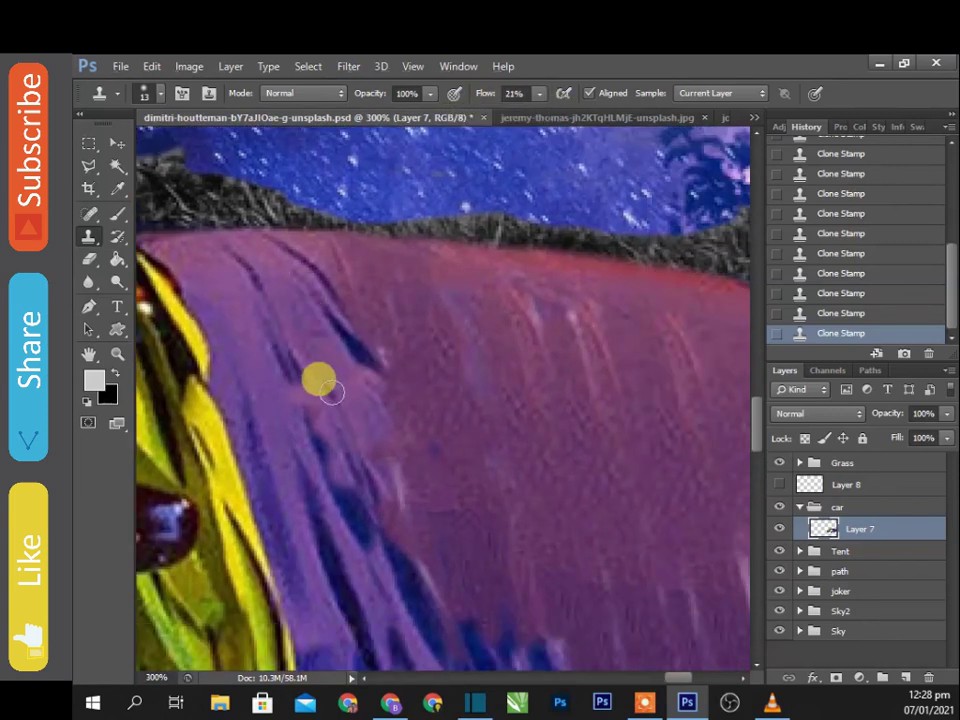
mouse_move(397, 494)
left_mouse_down()
mouse_move(424, 464)
mouse_move(459, 605)
mouse_move(377, 369)
mouse_move(247, 418)
left_mouse_up()
scroll(307, 272, "down", 2)
mouse_move(332, 420)
left_mouse_down()
mouse_move(536, 530)
mouse_move(557, 590)
mouse_move(596, 534)
mouse_move(568, 506)
left_mouse_up()
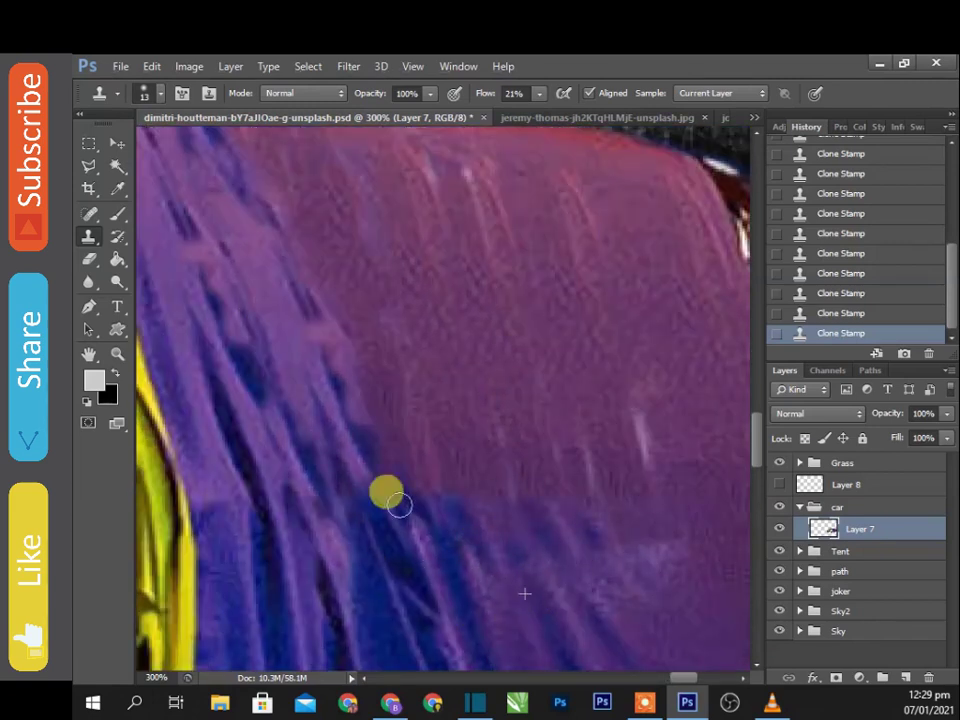
scroll(568, 506, "right", 3)
mouse_move(375, 444)
left_mouse_down()
mouse_move(311, 523)
mouse_move(158, 469)
left_mouse_up()
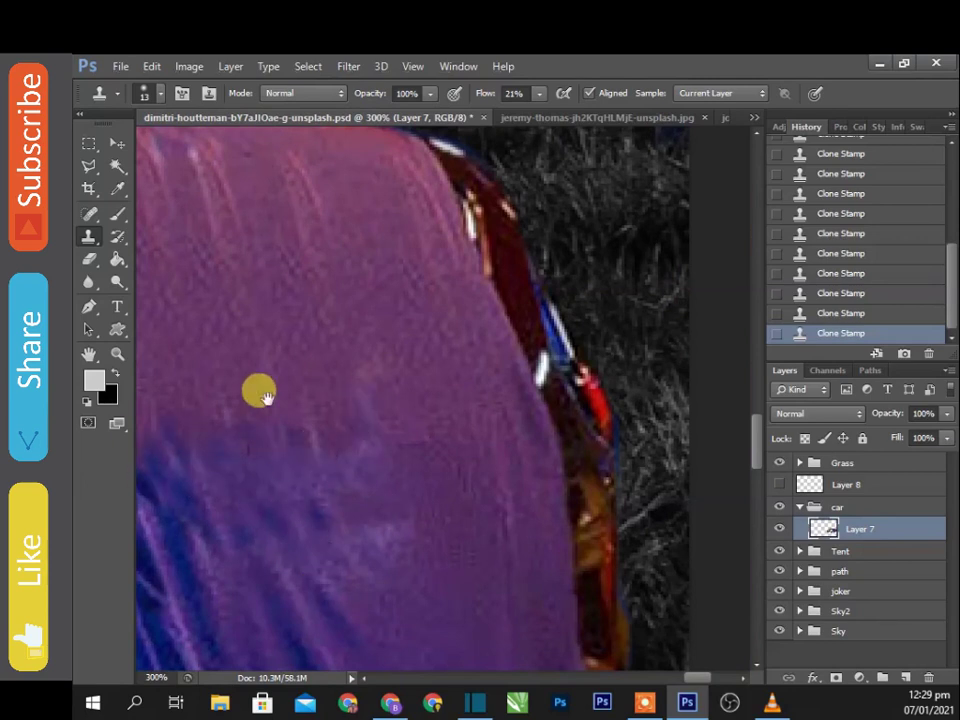
scroll(357, 425, "up", 3)
mouse_move(259, 439)
left_mouse_down()
mouse_move(411, 420)
mouse_move(257, 529)
mouse_move(403, 539)
left_mouse_up()
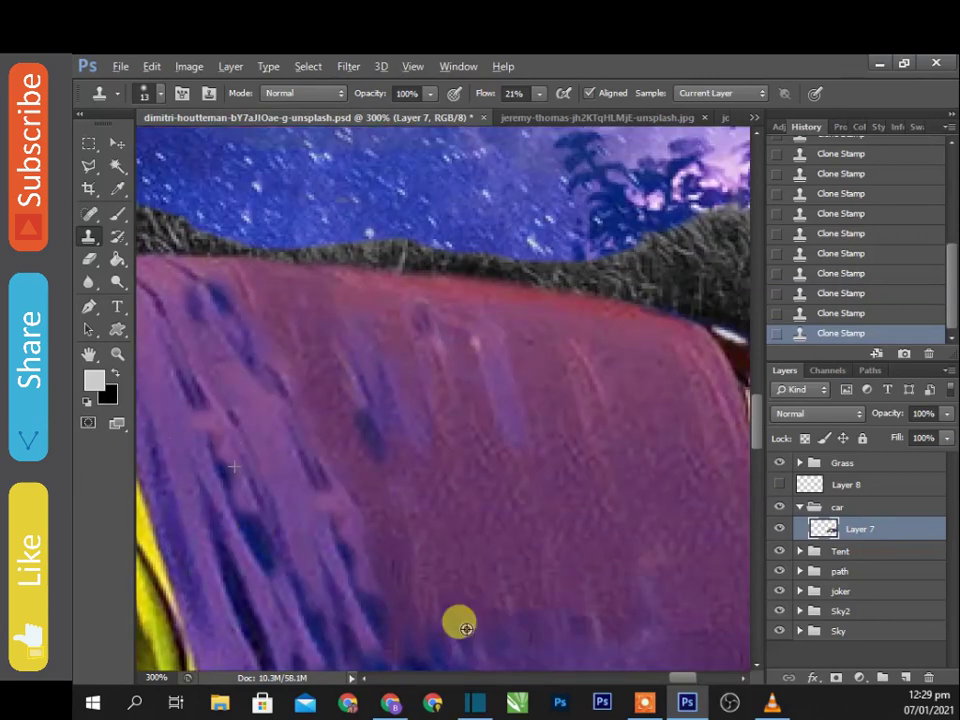
scroll(585, 559, "down", 3)
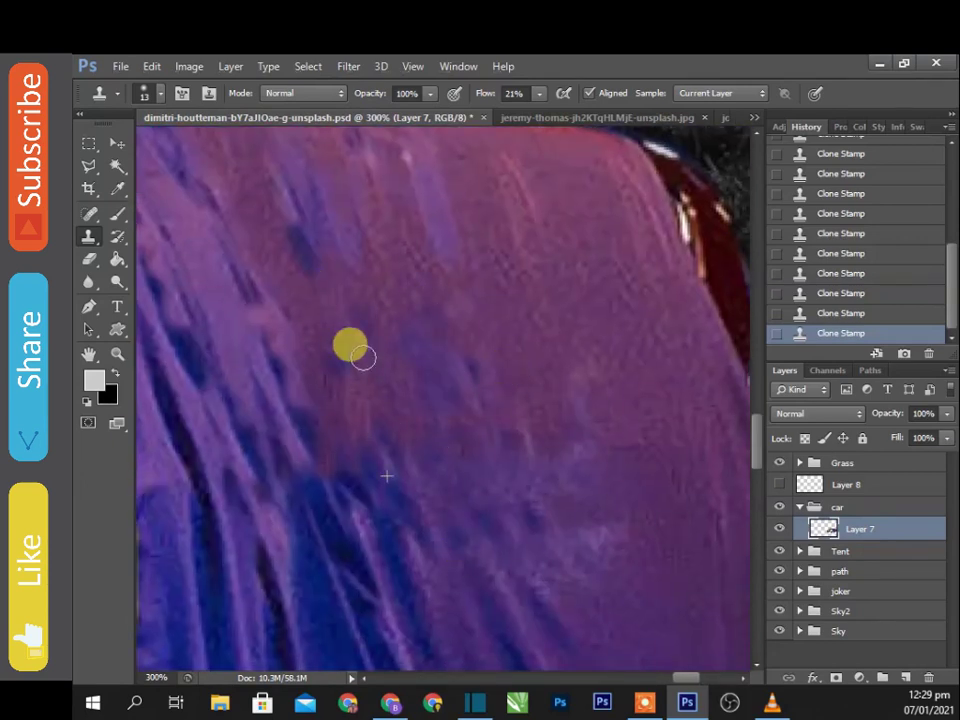
key("ctrl+minus")
key("ctrl+minus")
key("ctrl+minus")
key("ctrl+minus")
Show the WHY SO SERIOUS? layer and set its blend mode to Overlay instead of Soft Light.
left_click(779, 484)
left_click(817, 413)
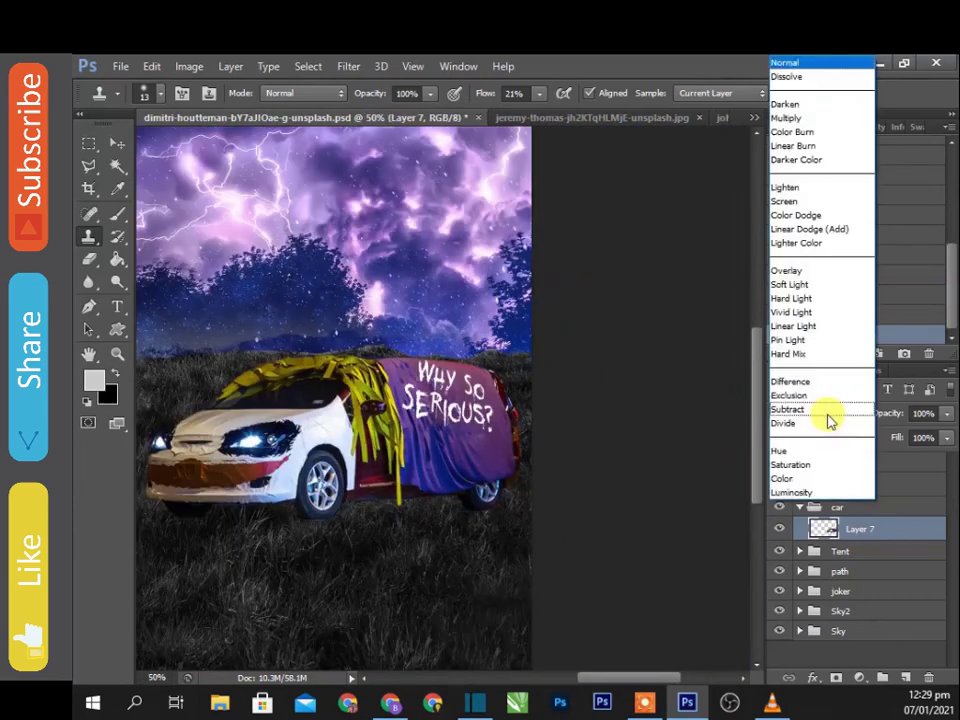
left_click(789, 284)
key("ctrl+z")
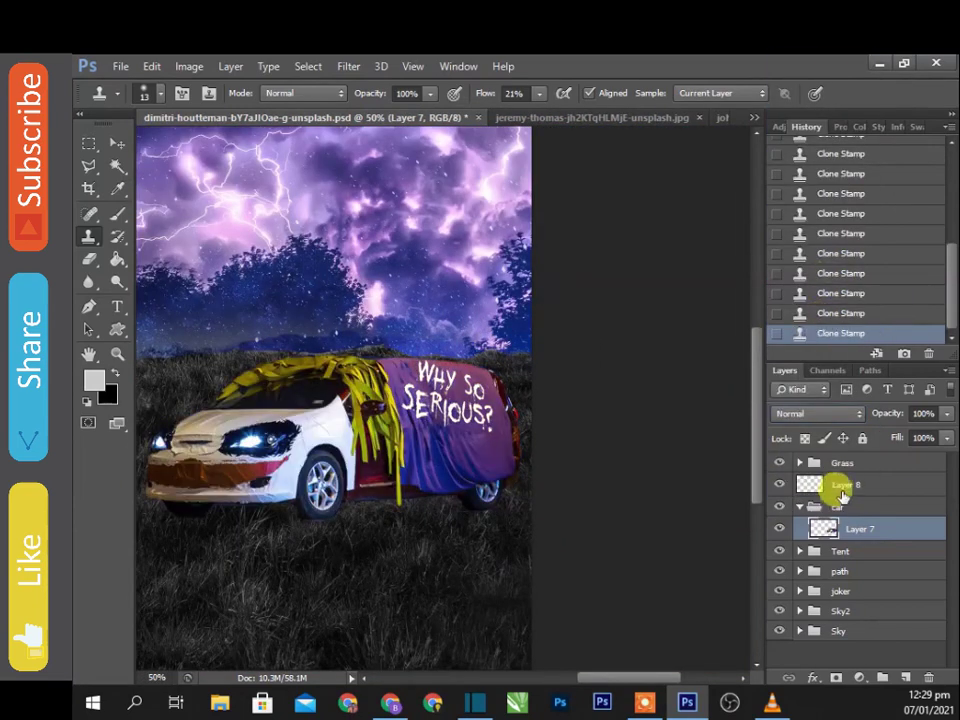
left_click(836, 484)
left_click(817, 413)
left_click(832, 271)
Add a Levels adjustment above the text and drag the white point left to brighten it.
left_click(859, 677)
left_click(868, 251)
mouse_move(867, 303)
left_mouse_down()
mouse_move(877, 306)
mouse_move(867, 304)
left_mouse_up()
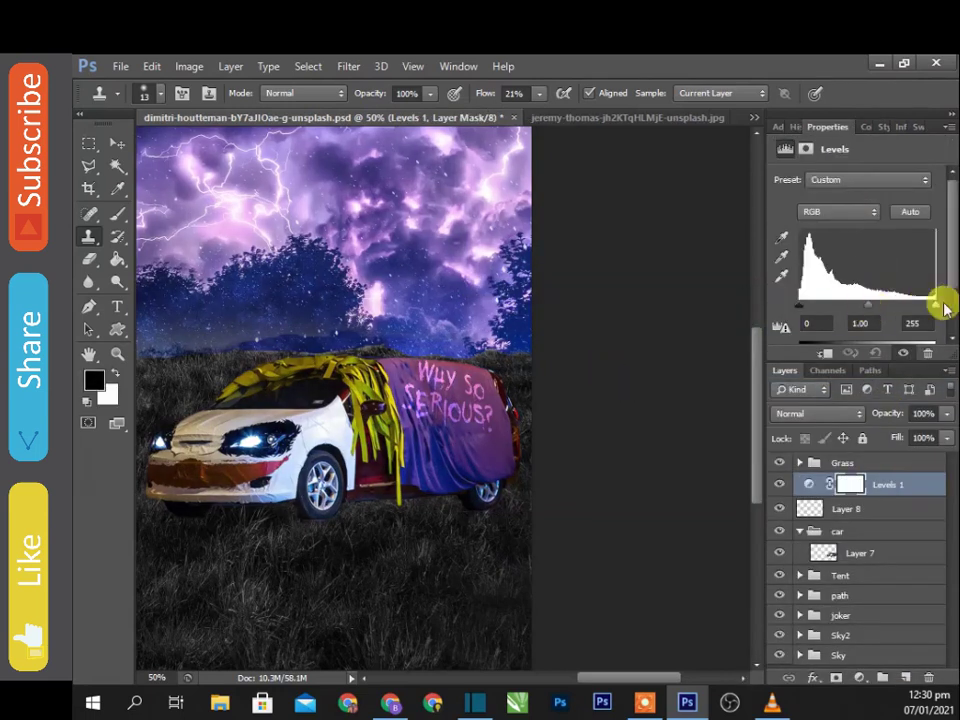
left_click_drag(935, 304, 932, 306)
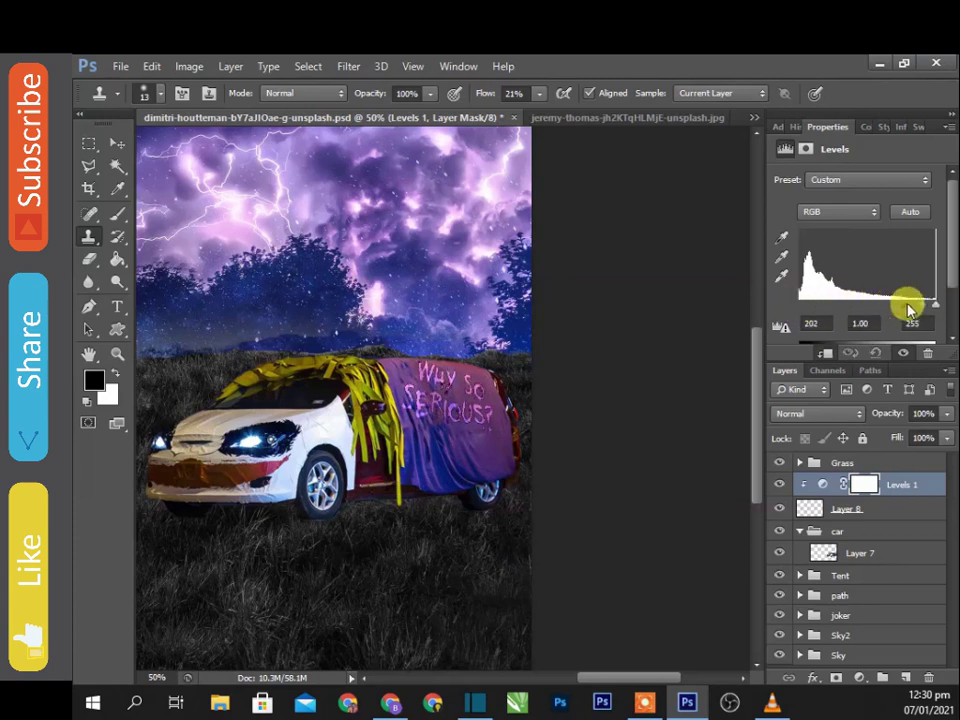
left_click_drag(935, 305, 815, 310)
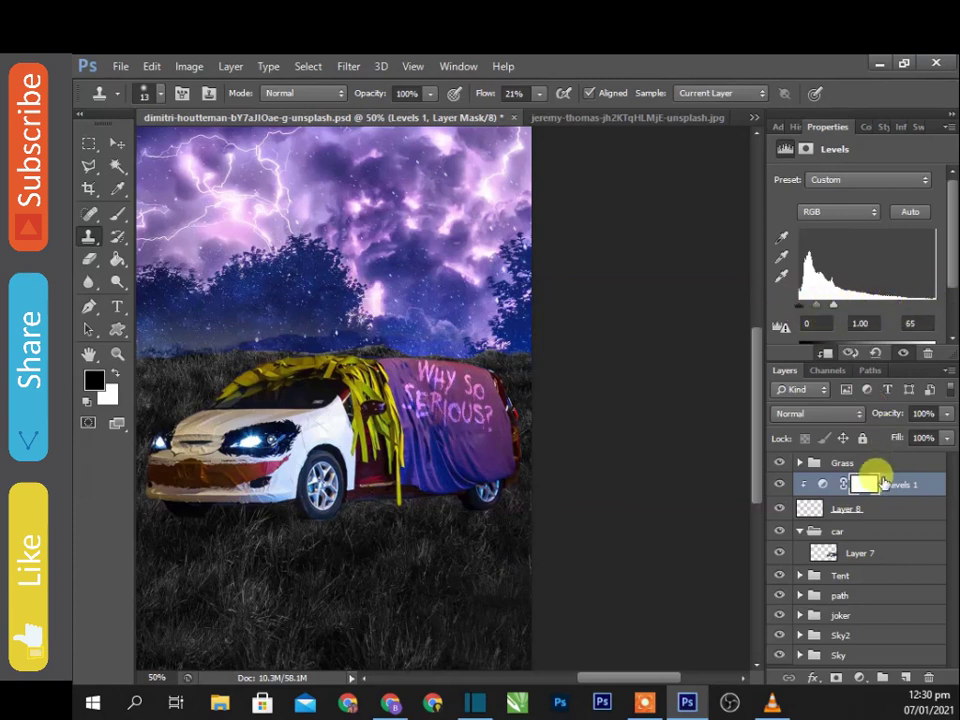
Move the text and Levels layers into the car group.
left_click_drag(812, 512, 896, 484)
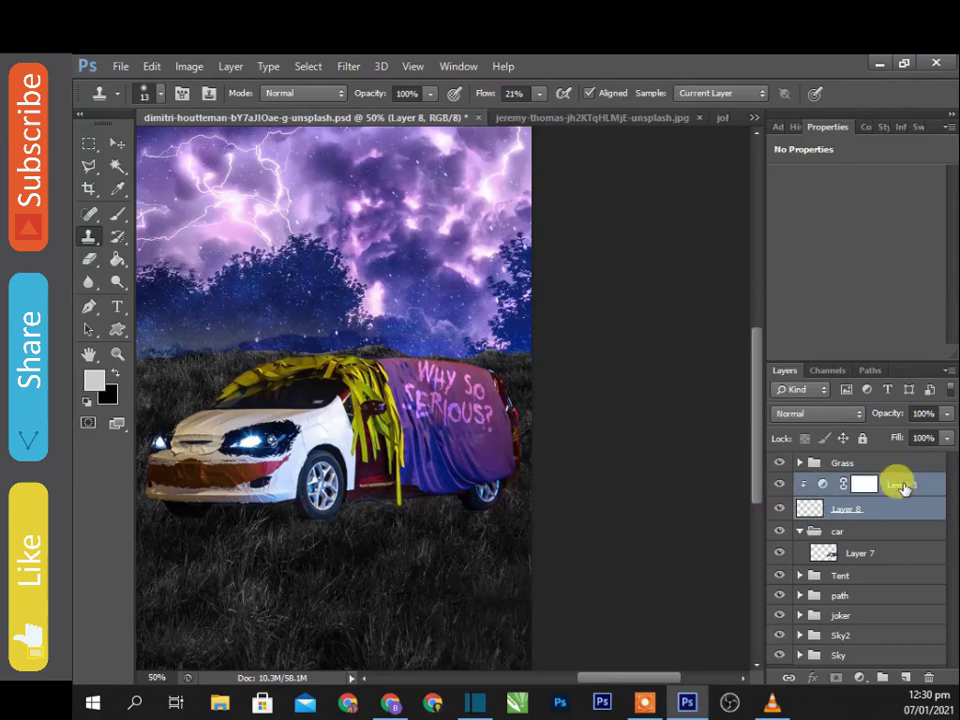
scroll(442, 452, "down", 1)
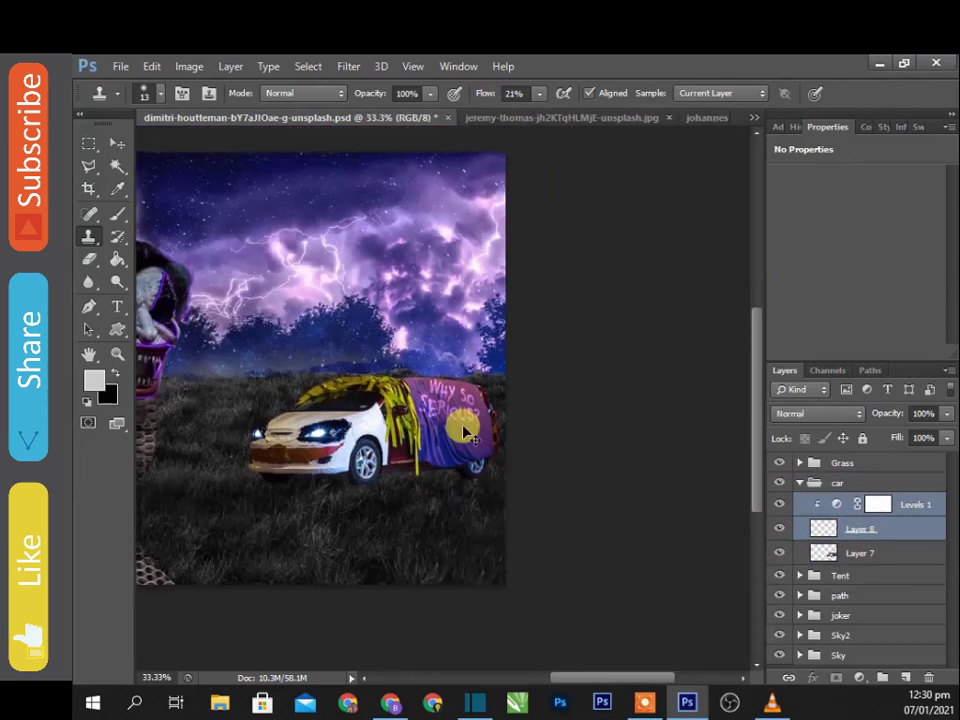
scroll(494, 440, "up", 1)
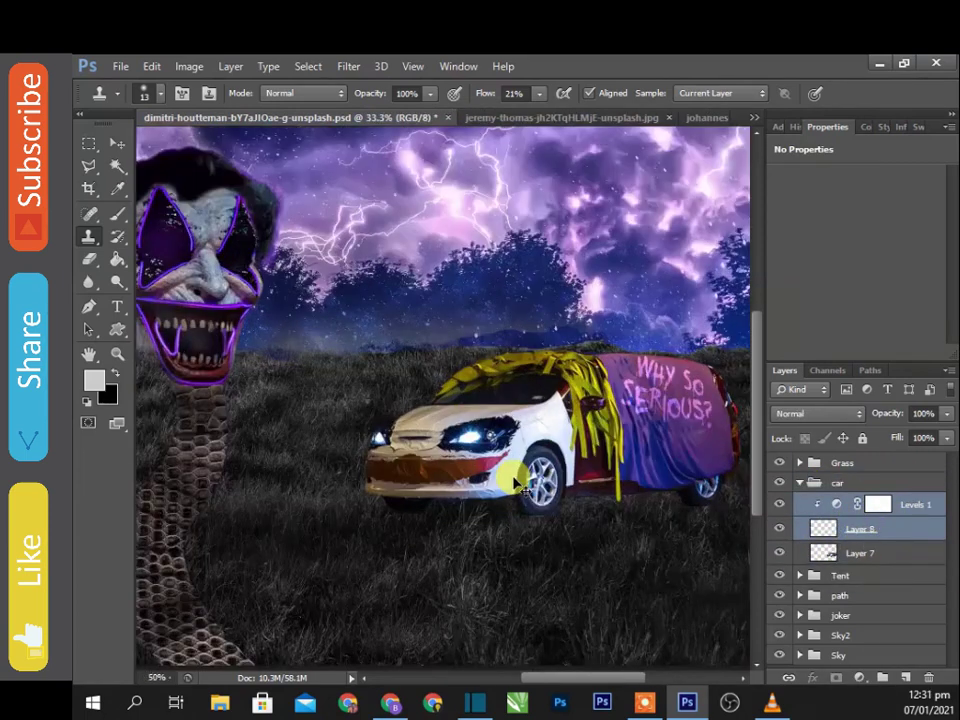
scroll(524, 440, "up", 1)
scroll(428, 428, "up", 3)
left_click(800, 462)
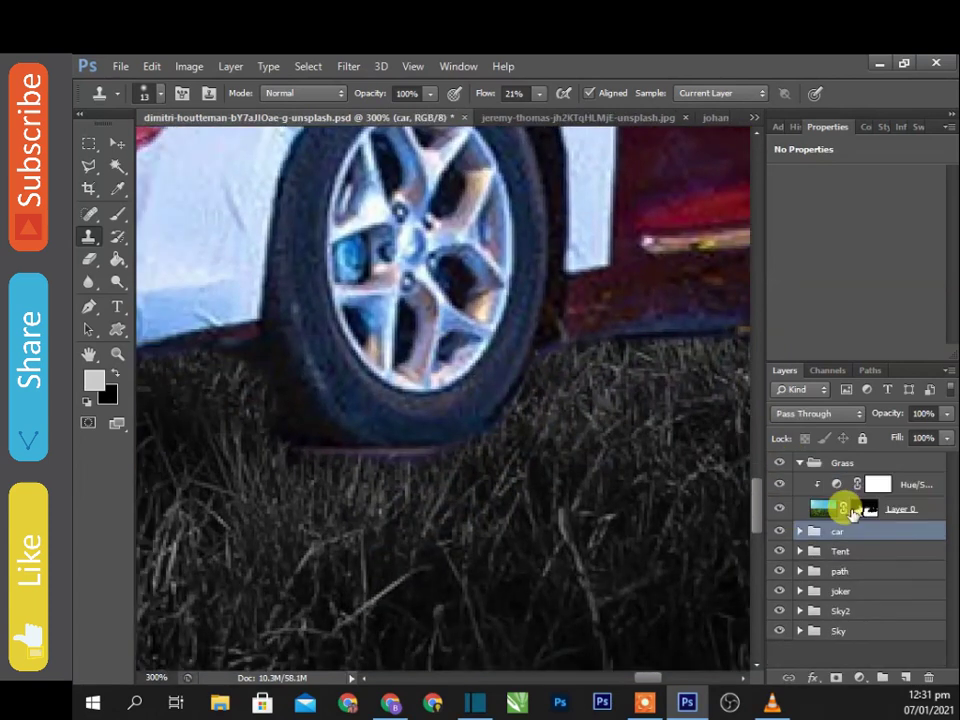
Paint white on the grass layer's mask so blades overlap the car's front wheel.
left_click(862, 508)
left_click(542, 343)
key("Return")
key("b")
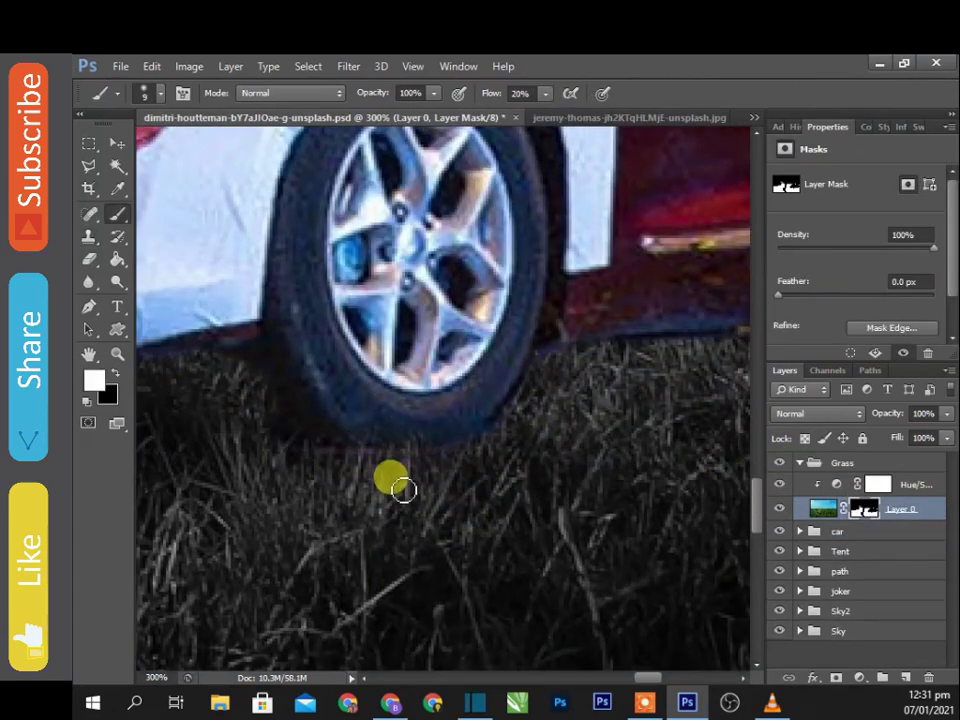
left_click_drag(540, 440, 418, 482)
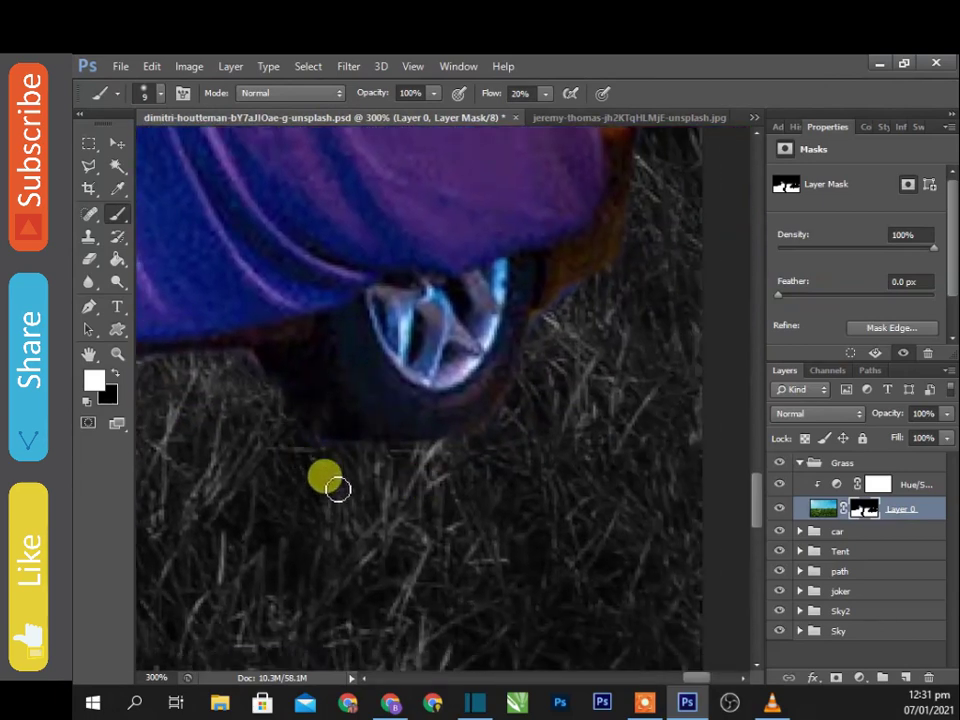
left_click_drag(483, 447, 600, 399)
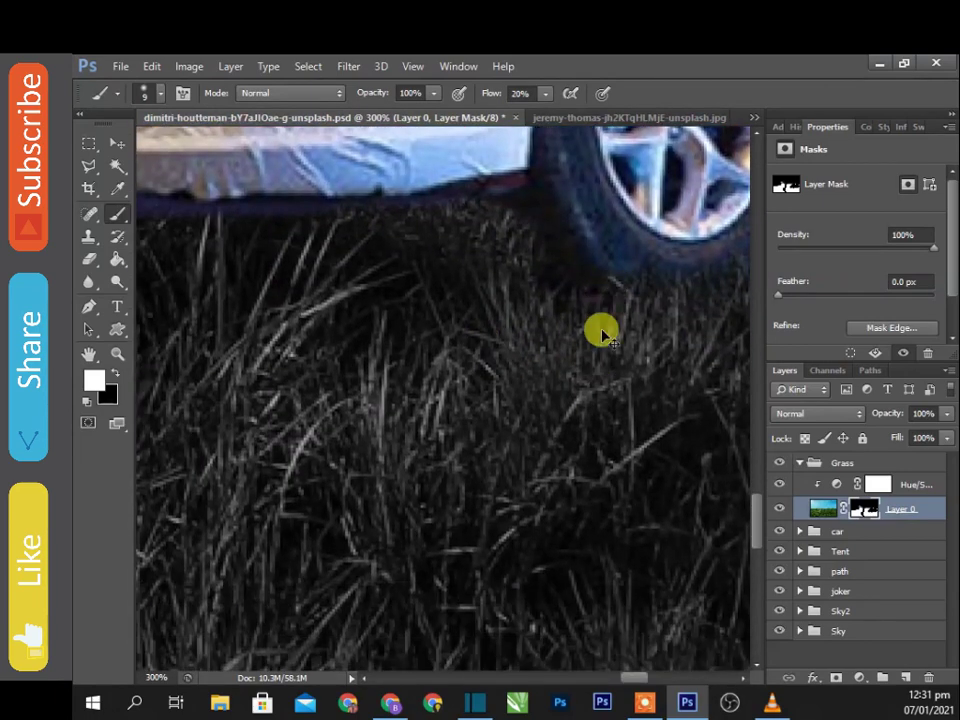
scroll(600, 330, "down", 4)
left_click_drag(620, 342, 582, 372)
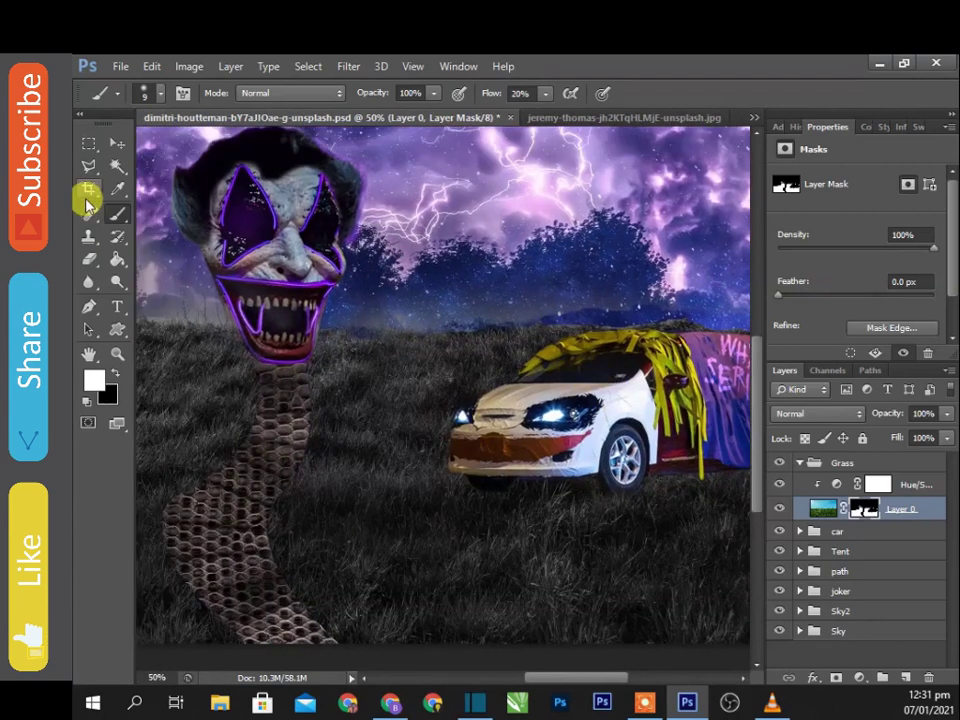
left_click(88, 306)
Draw a triangular beam path from the headlight and fill it with a white Solid Color layer.
left_click(540, 427)
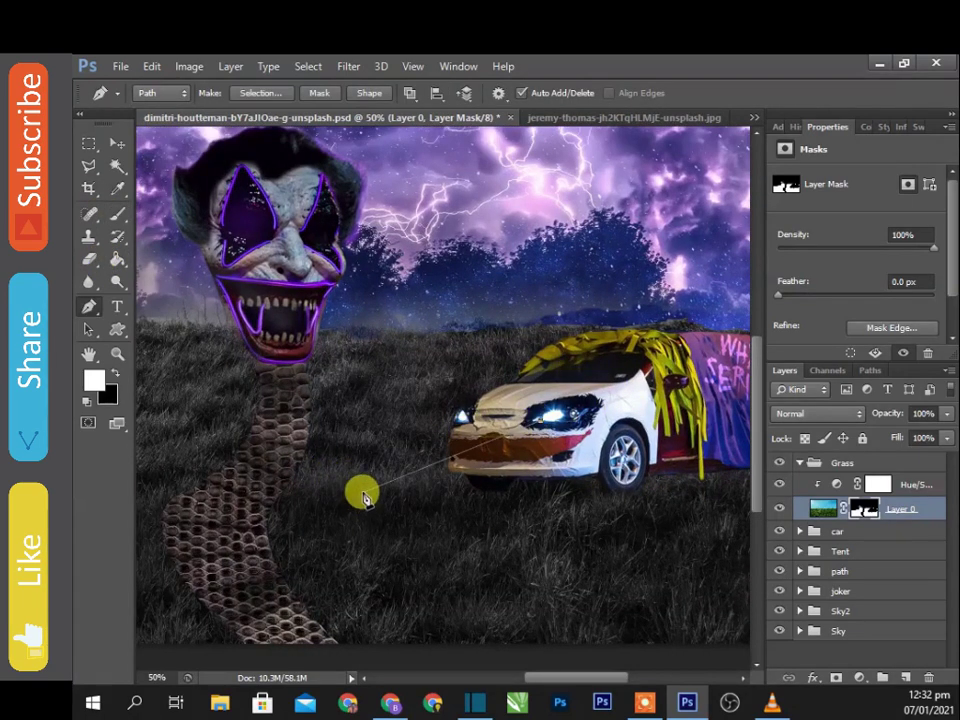
left_click(362, 493)
left_click(432, 566)
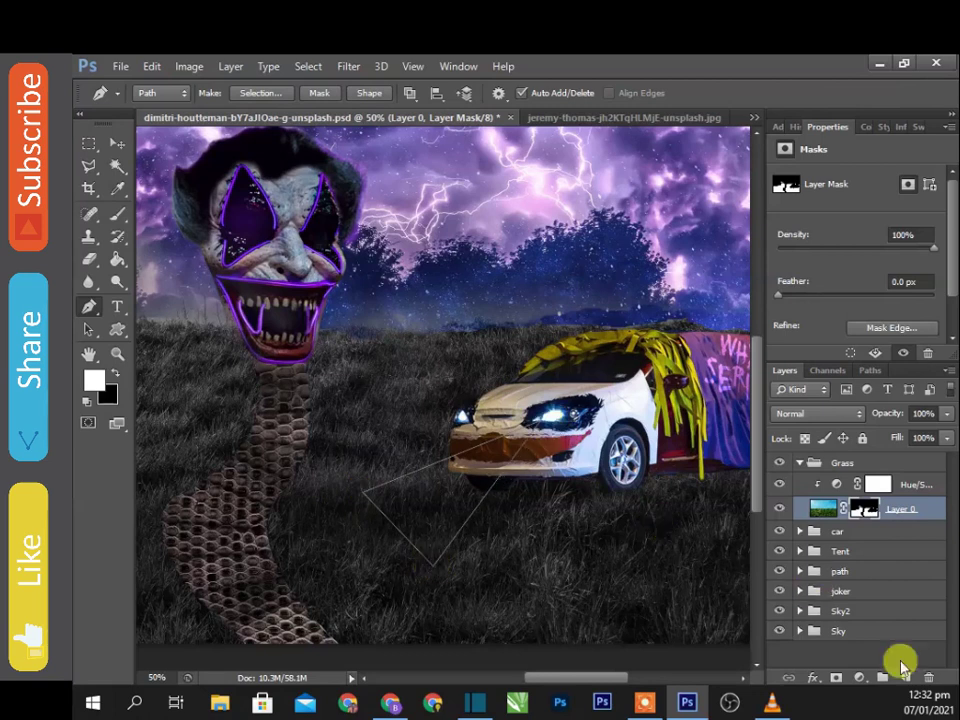
left_click(859, 678)
left_click(853, 313)
left_click(818, 170)
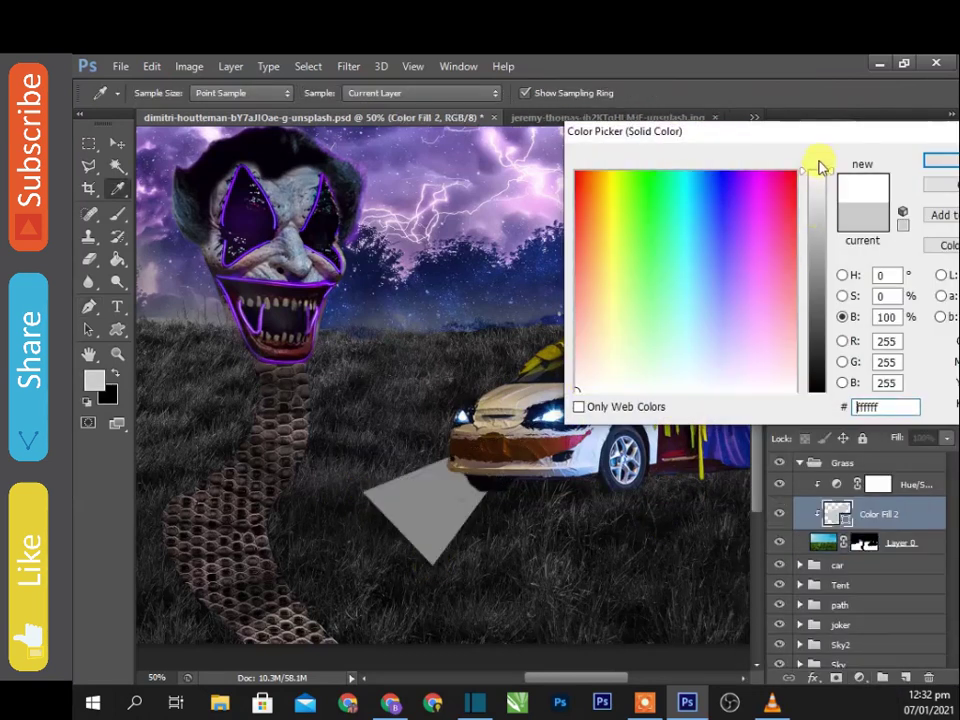
left_click(938, 160)
Place the beam layer in the car group and set its opacity to 70%.
mouse_move(880, 514)
left_mouse_down()
mouse_move(903, 566)
mouse_move(895, 492)
mouse_move(830, 503)
left_mouse_up()
left_click(799, 540)
scroll(948, 567, "down", 2)
scroll(943, 514, "up", 1)
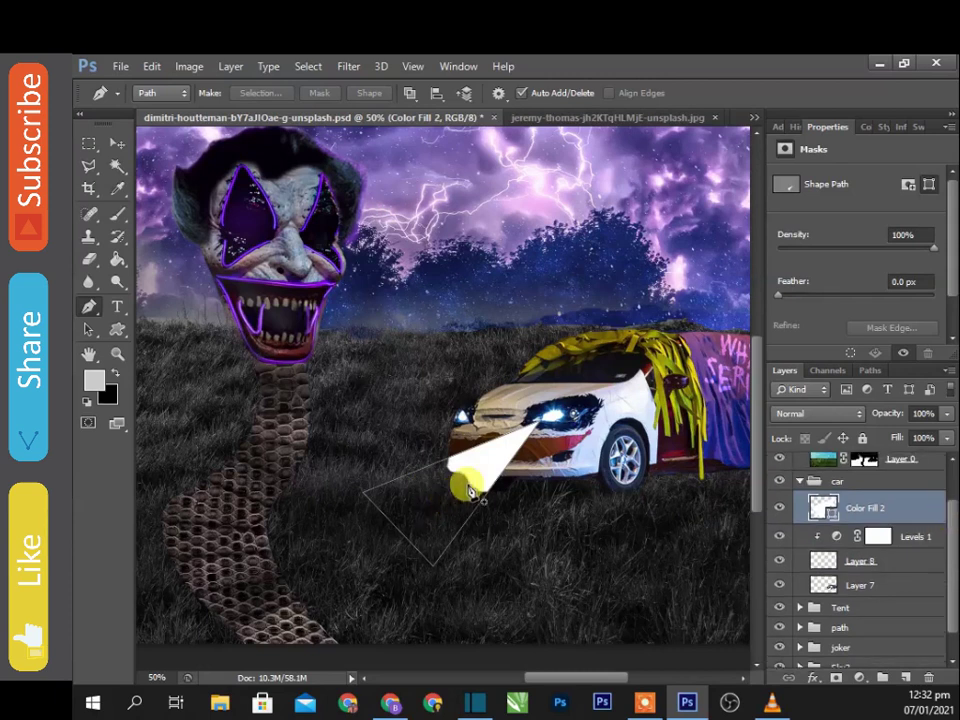
scroll(947, 510, "up", 2)
left_click_drag(846, 555, 853, 462)
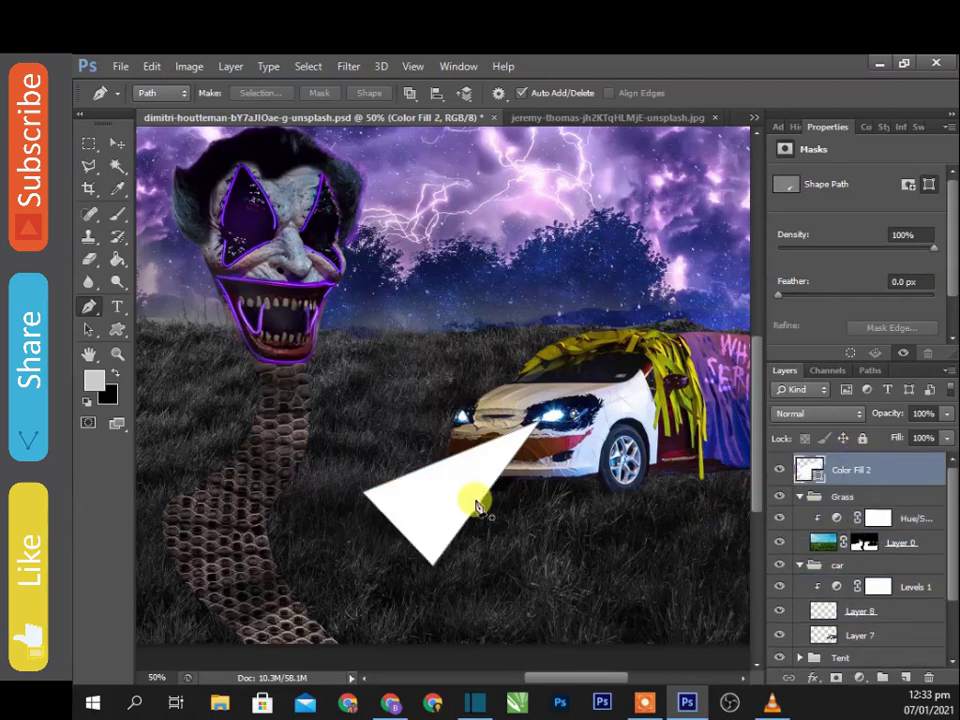
type("70")
key("Return")
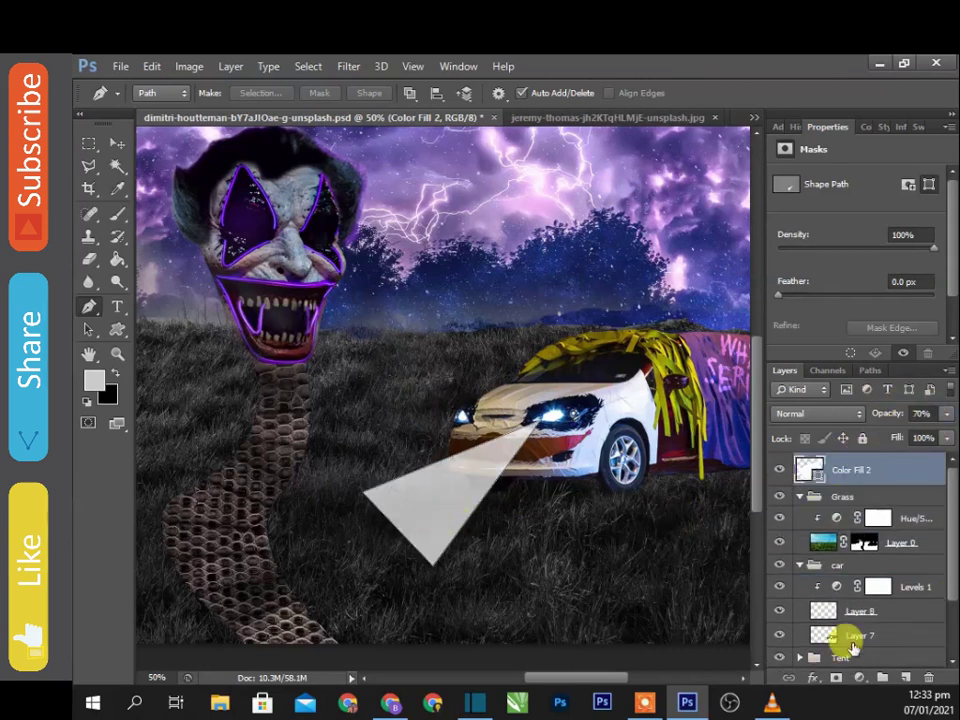
Add a layer mask to the beam and set black as the painting colour.
left_click(836, 678)
key("b")
key("x")
right_click(435, 563)
Fade the beam's far end by painting black on its mask with a 236 px brush.
key("Return")
left_click_drag(431, 561, 416, 579)
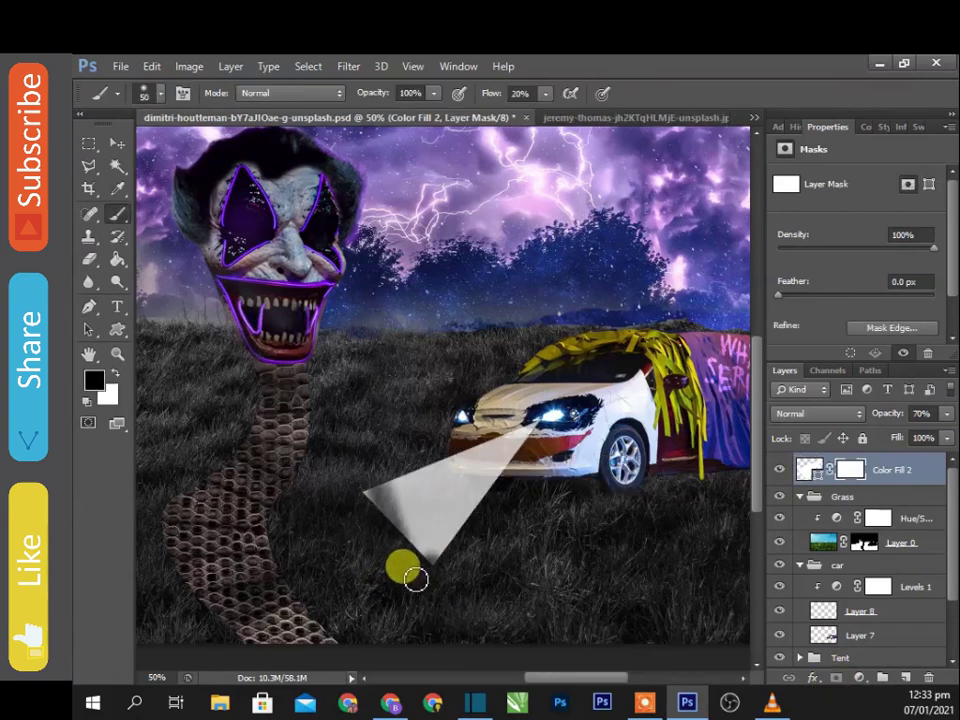
right_click(416, 579)
left_click_drag(440, 492, 589, 493)
key("Return")
mouse_move(421, 522)
left_mouse_down()
mouse_move(386, 542)
mouse_move(474, 492)
left_mouse_up()
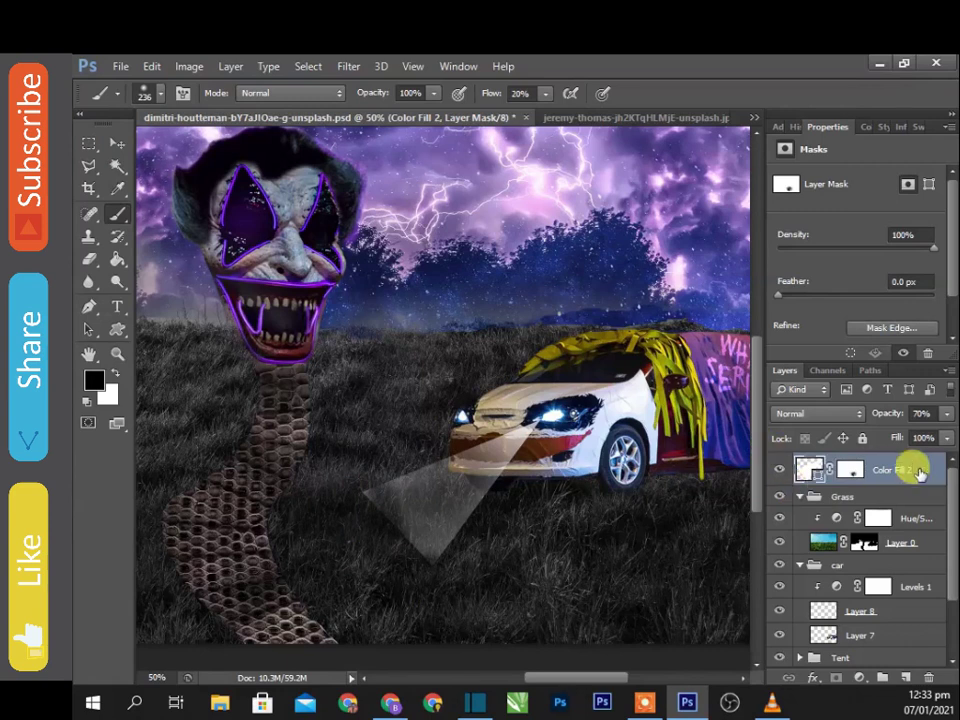
Give the beam a widened pale-yellow Outer Glow at 100% opacity.
double_click(919, 472)
mouse_move(634, 81)
left_mouse_down()
mouse_move(767, 122)
mouse_move(762, 114)
left_mouse_up()
left_click(643, 381)
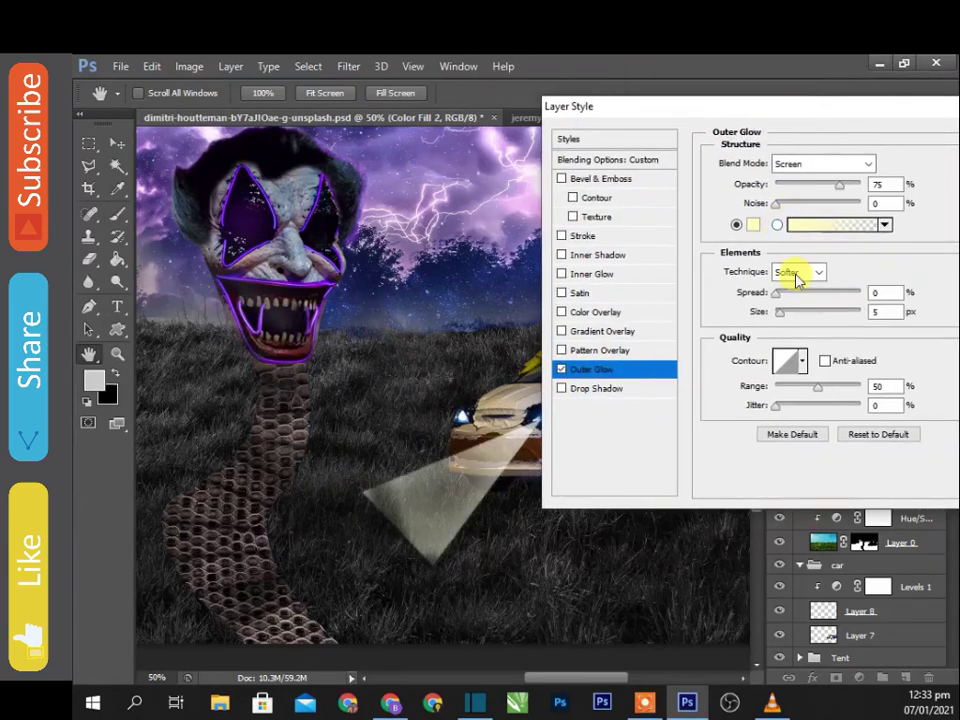
left_click_drag(848, 191, 862, 188)
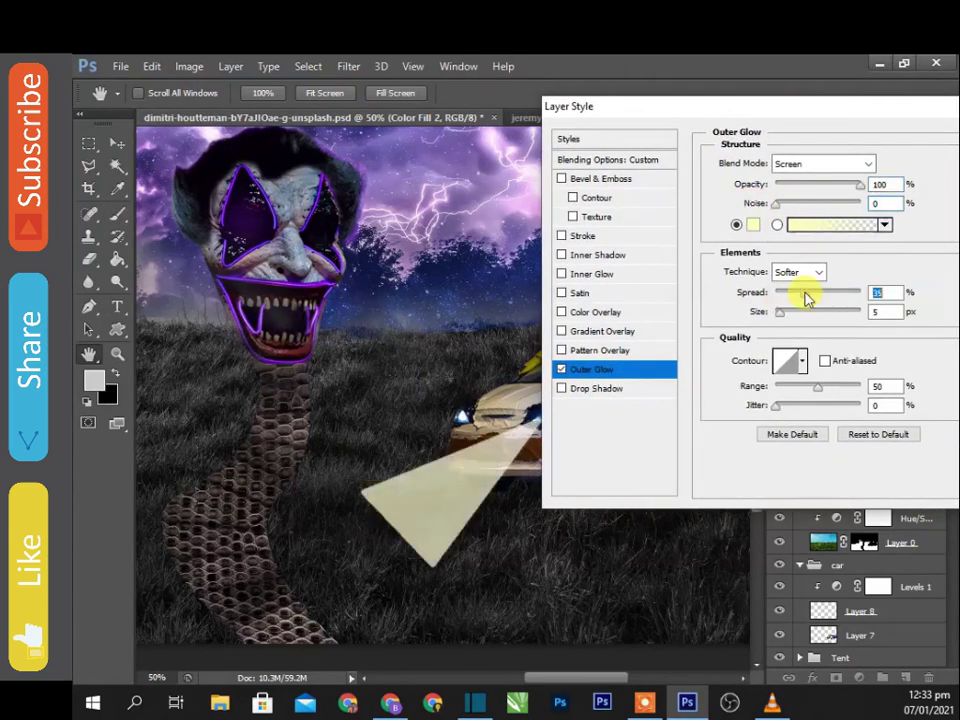
left_click_drag(780, 313, 799, 316)
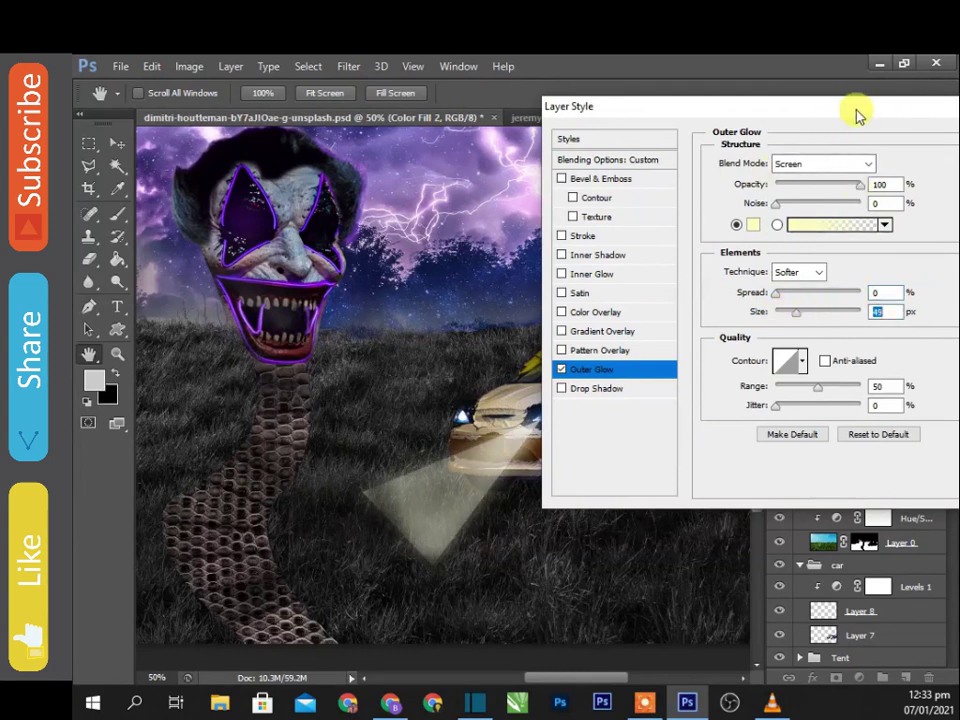
left_click_drag(858, 116, 744, 116)
key("Return")
left_click(857, 677)
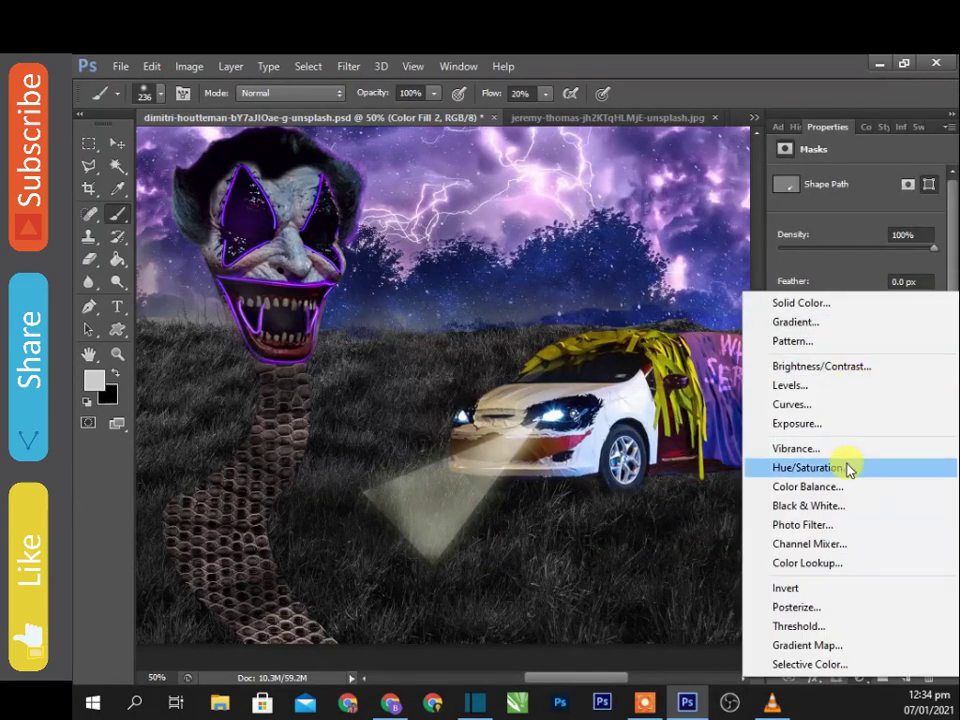
Add a Hue/Saturation adjustment over the whole scene and adjust its hue, saturation and lightness.
left_click(848, 468)
left_click_drag(810, 242, 808, 246)
mouse_move(858, 283)
left_mouse_down()
mouse_move(827, 283)
mouse_move(846, 243)
mouse_move(890, 280)
mouse_move(803, 251)
left_mouse_up()
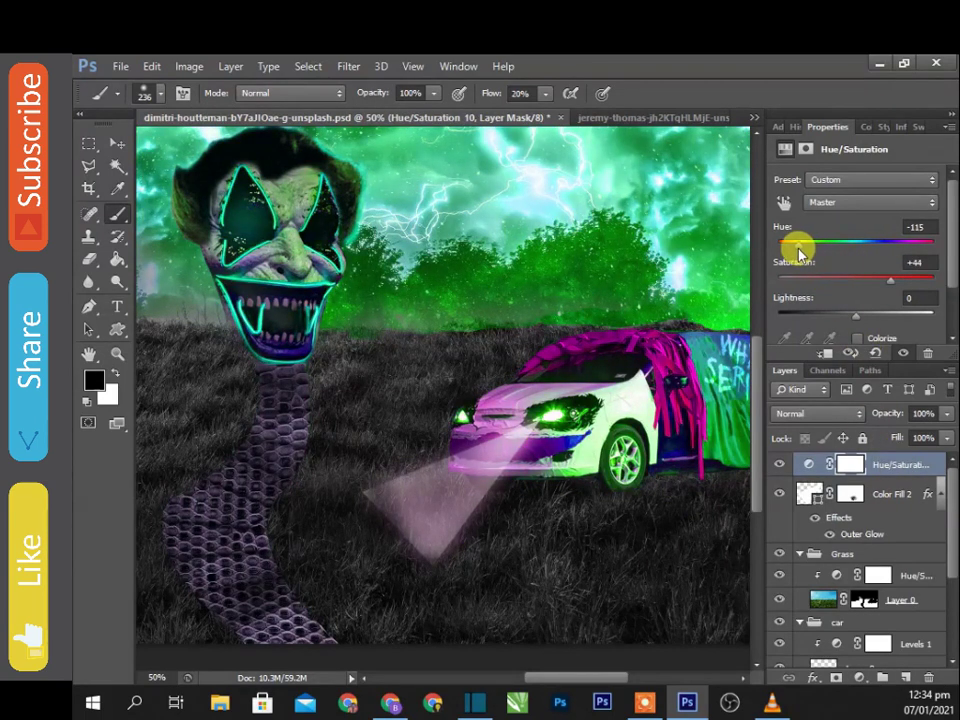
left_click_drag(890, 280, 898, 280)
mouse_move(856, 316)
left_mouse_down()
mouse_move(836, 318)
mouse_move(873, 314)
left_mouse_up()
Colorize the adjustment with a yellow-brown tint (Hue 58, Saturation 28, Lightness +22).
scroll(890, 285, "down", 1)
left_click(880, 295)
left_click_drag(782, 200, 805, 205)
left_click_drag(862, 283, 875, 277)
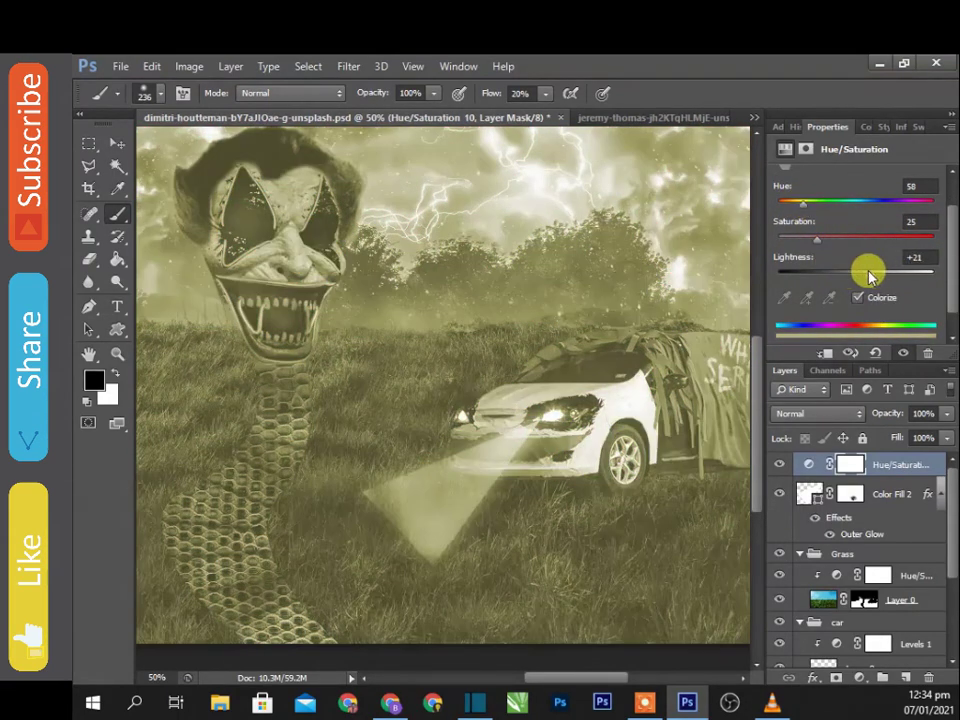
mouse_move(814, 243)
left_mouse_down()
mouse_move(844, 242)
mouse_move(810, 242)
left_mouse_up()
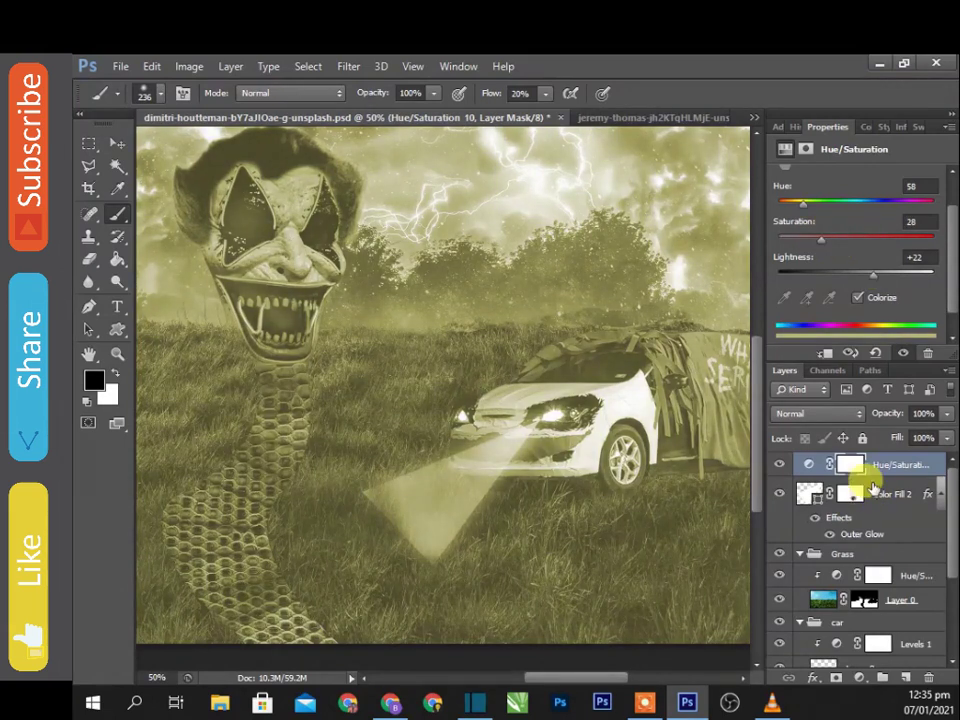
Invert the tint's mask and brush the sepia back in white over the snake.
left_click(850, 465)
key("ctrl+i")
key("x")
mouse_move(321, 495)
left_mouse_down()
mouse_move(414, 579)
mouse_move(324, 480)
mouse_move(252, 555)
left_mouse_up()
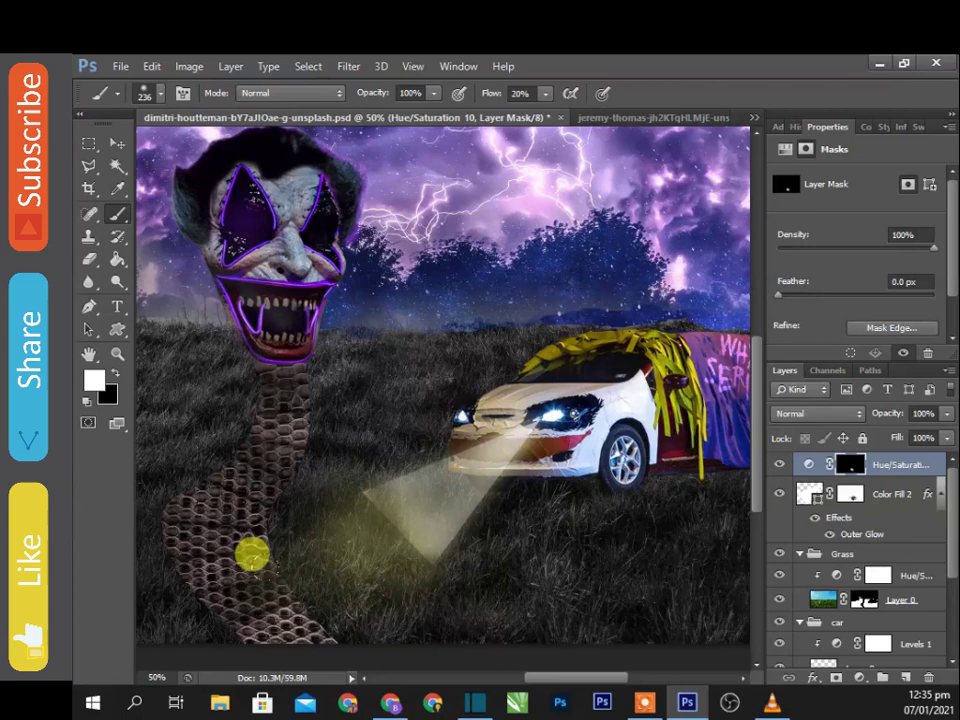
left_click(117, 143)
mouse_move(950, 503)
left_mouse_down()
mouse_move(949, 579)
mouse_move(953, 480)
left_mouse_up()
Duplicate the headlight beam, move the copy left and reshape it with Free Transform.
scroll(873, 556, "down", 2)
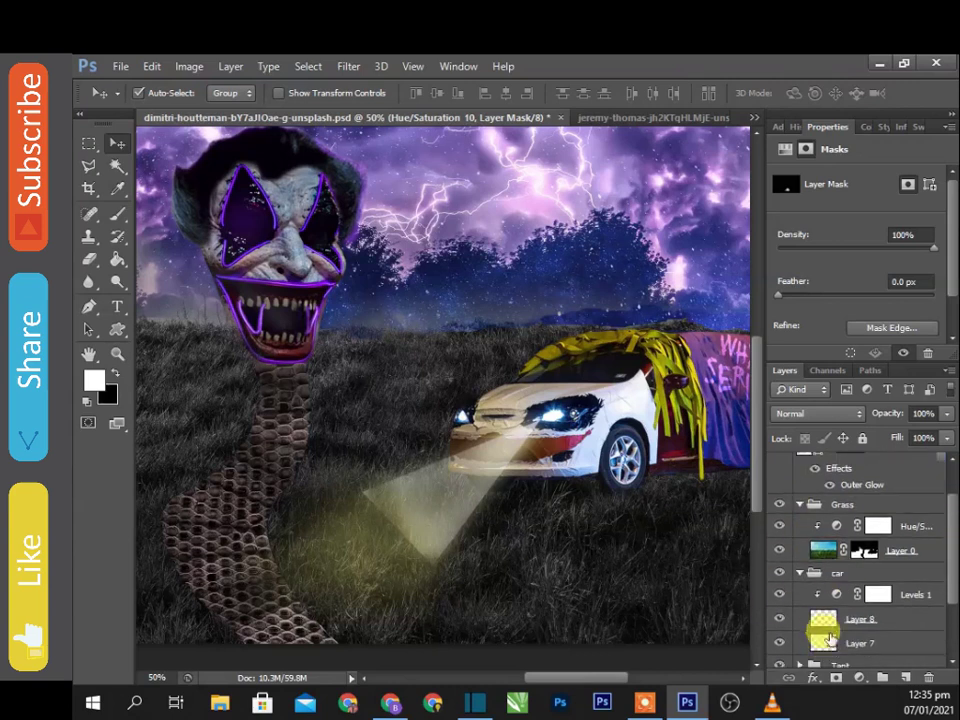
scroll(948, 541, "up", 2)
left_click_drag(476, 499, 399, 491)
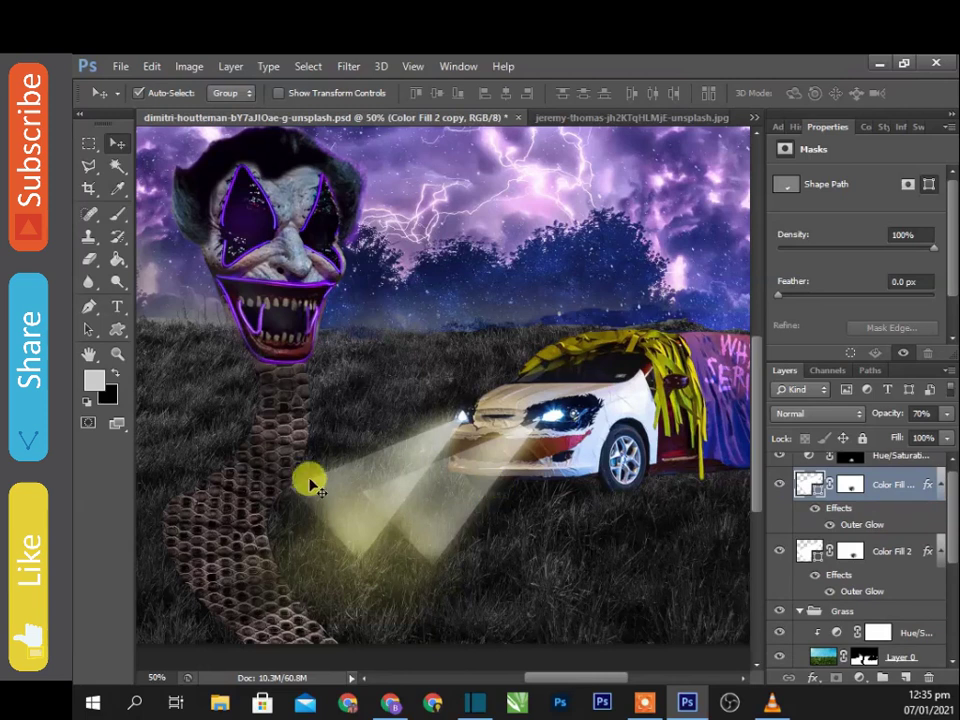
key("ctrl+t")
left_click_drag(287, 487, 289, 487)
key("Return")
Fade the copied beam's left and lower-left edges by painting black on its mask.
scroll(948, 490, "up", 1)
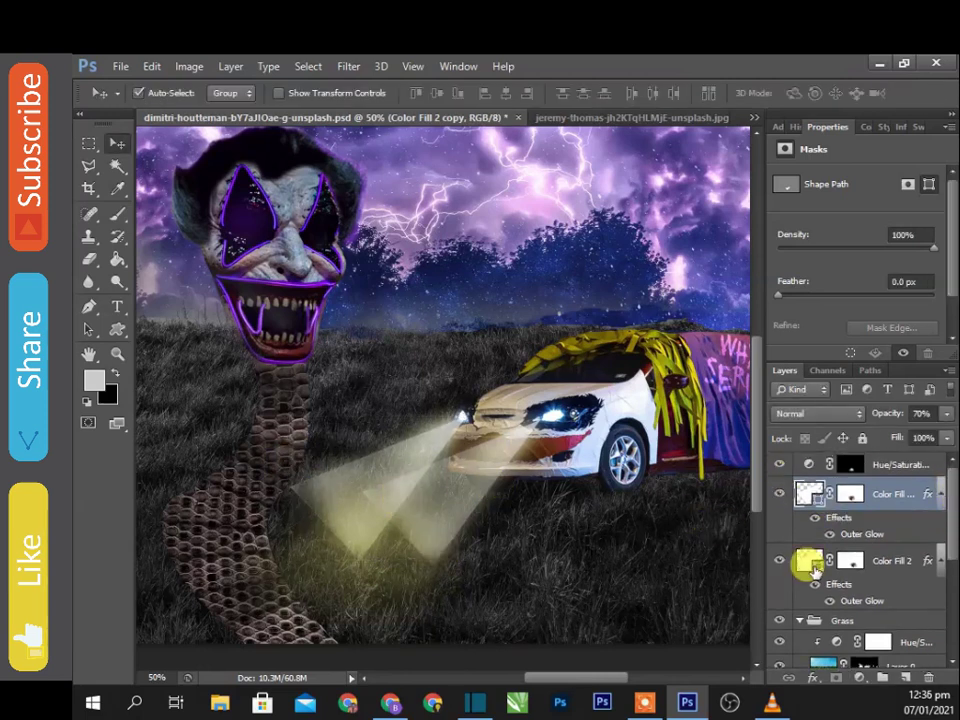
left_click(850, 494)
key("d")
key("b")
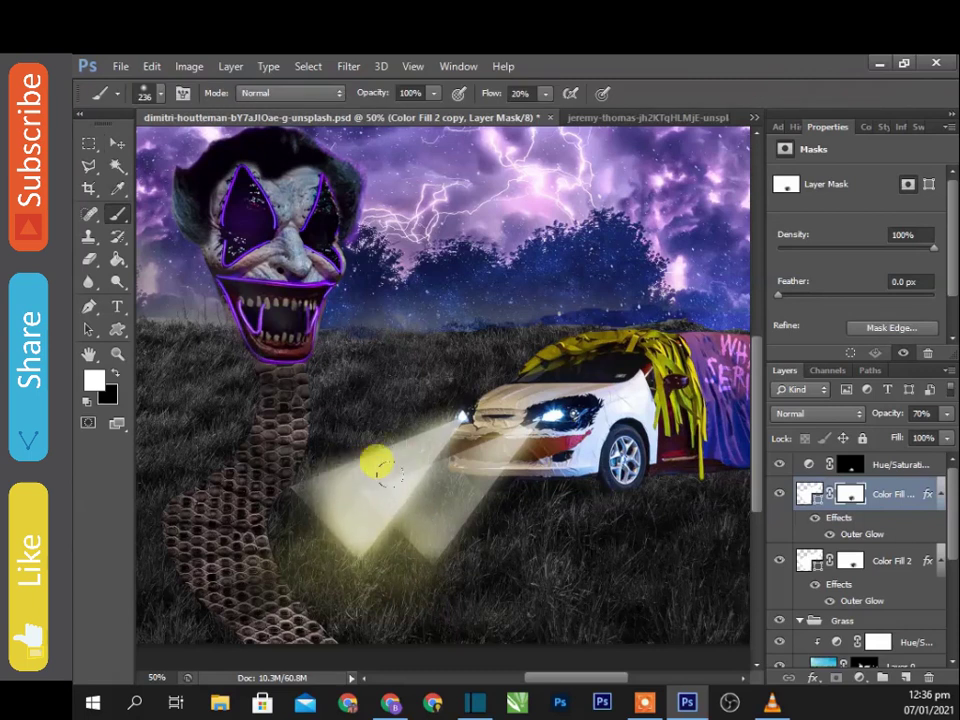
key("x")
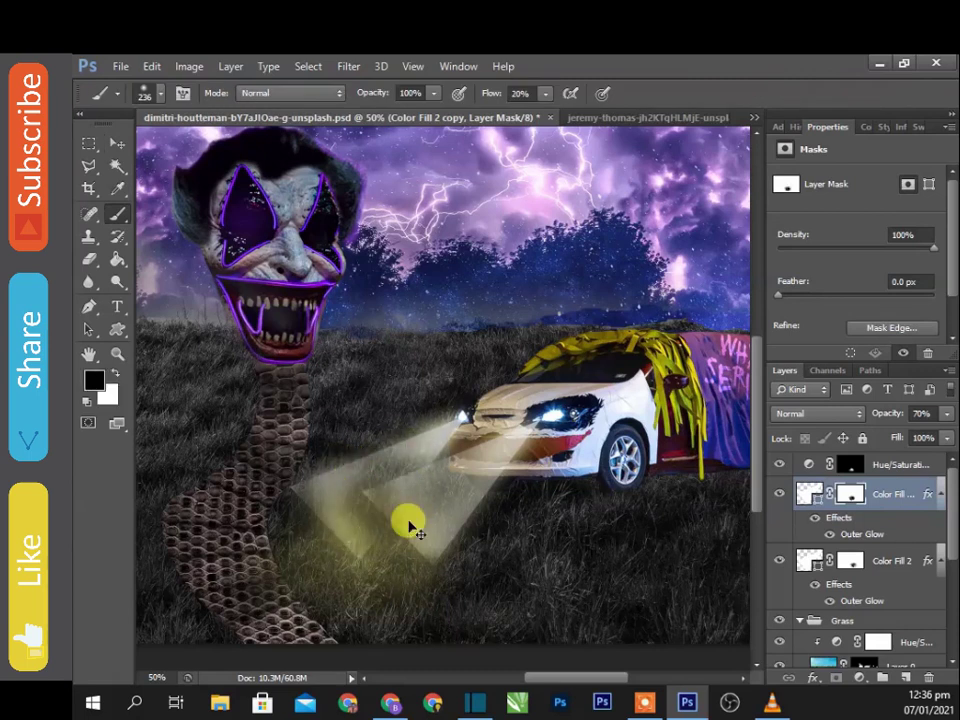
left_click_drag(362, 488, 336, 482)
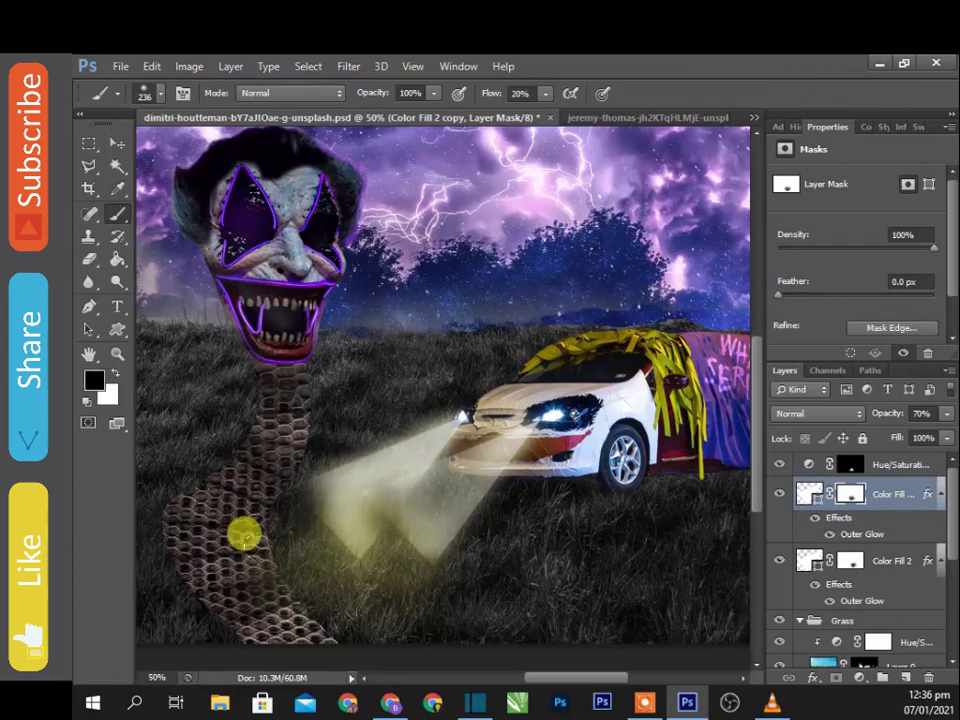
left_click_drag(237, 473, 279, 554)
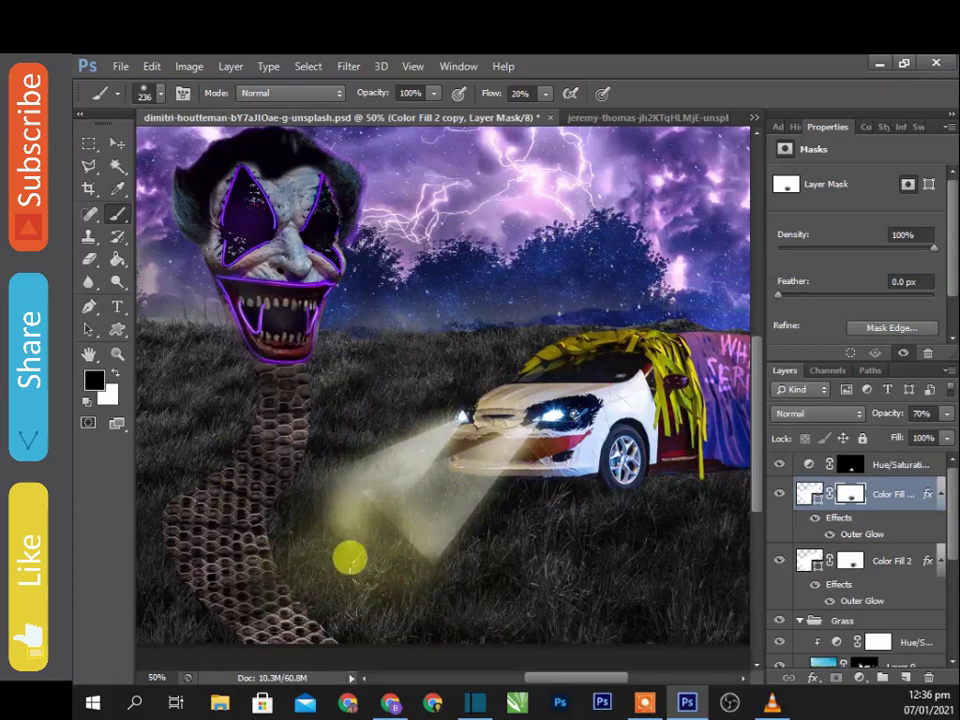
Dim the upper part of the original beam on its mask, shrinking the brush to 91.
left_click(797, 559)
left_click_drag(435, 527, 358, 381)
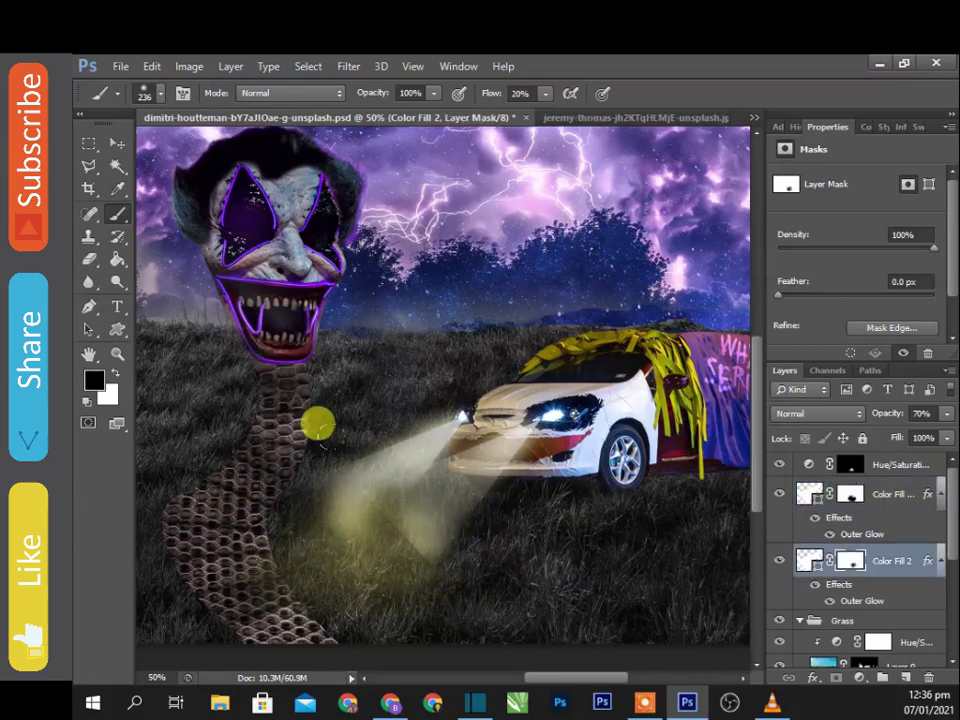
right_click(388, 455)
left_click_drag(495, 497, 471, 497)
key("Return")
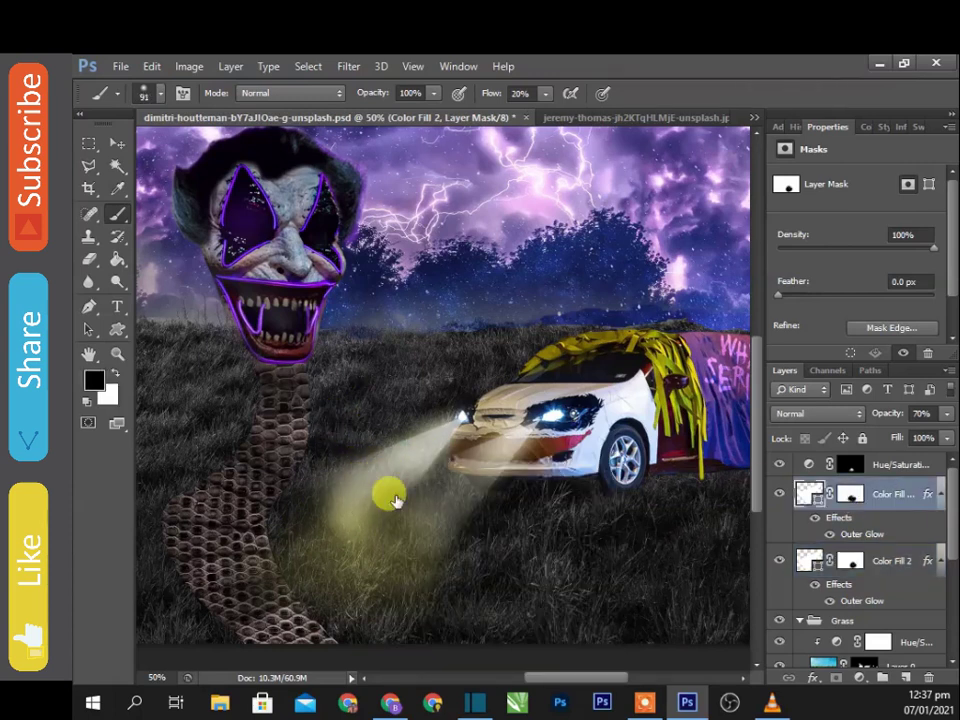
Darken the copied beam's glow right beside the headlight on its mask.
left_click(808, 494)
key("x")
left_click(849, 494)
key("x")
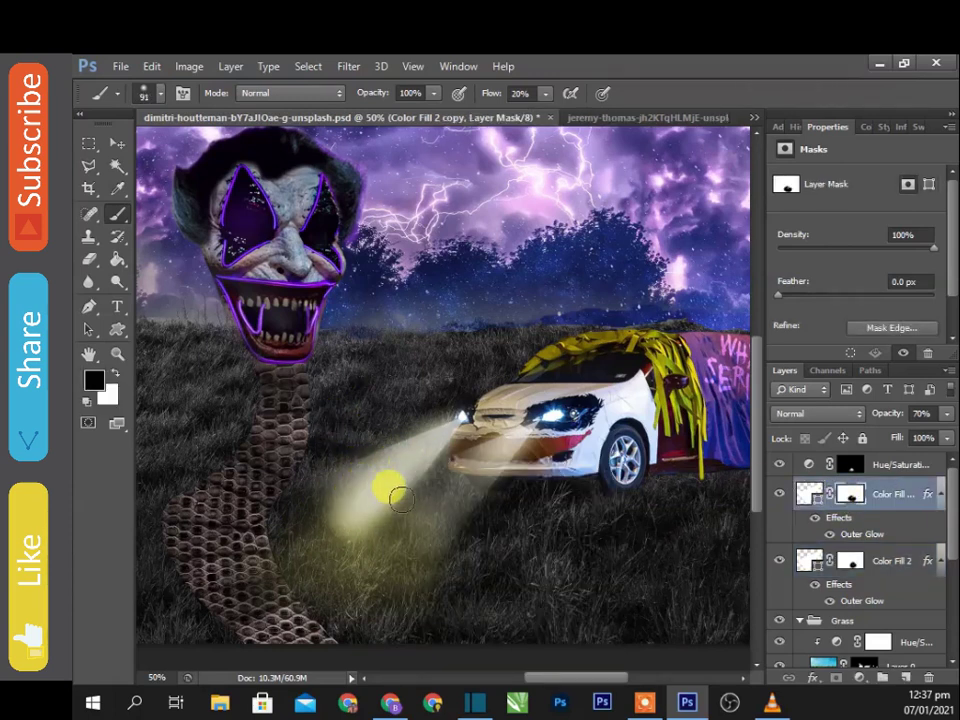
mouse_move(397, 492)
left_mouse_down()
mouse_move(375, 489)
mouse_move(360, 525)
left_mouse_up()
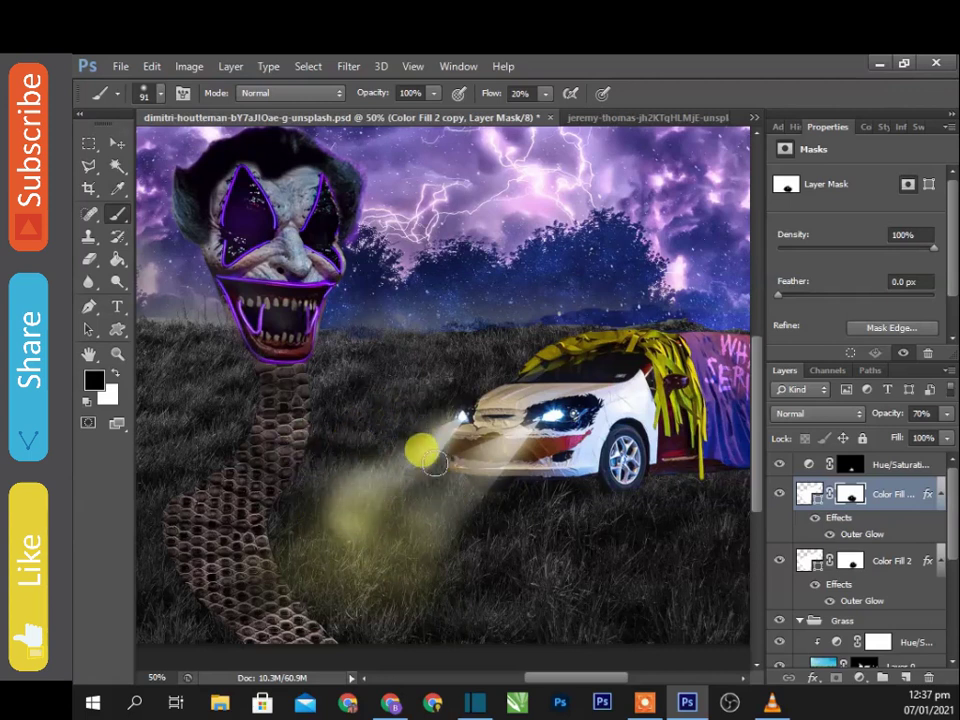
left_click(803, 563)
key("ctrl+minus")
key("ctrl+minus")
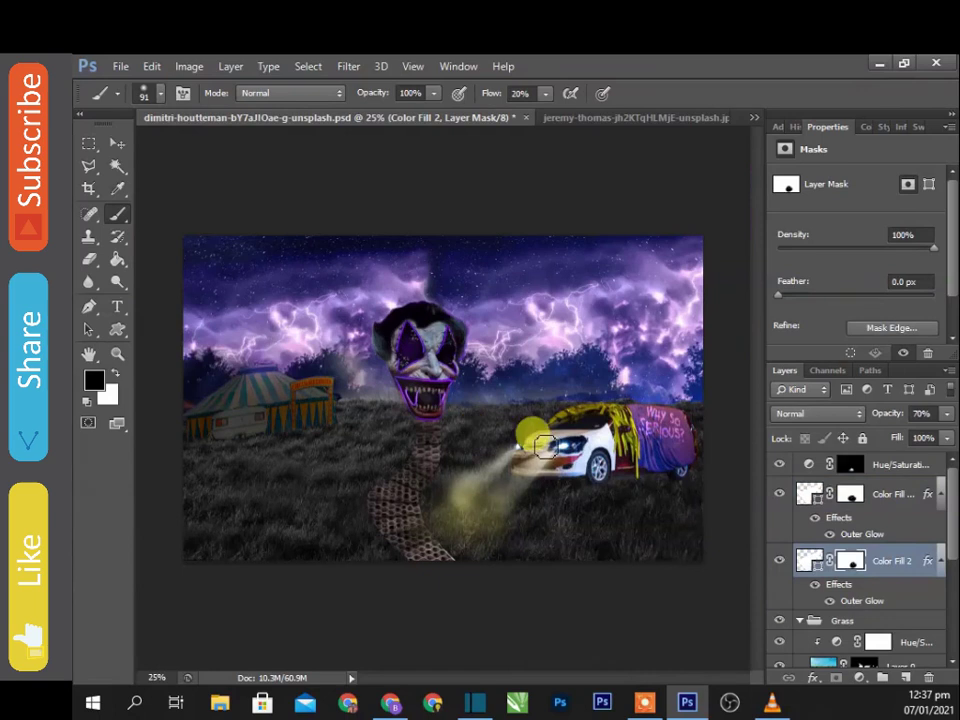
Raise Hue/Saturation 10's Lightness to +100 and paint a smoke shape on its mask.
left_click(849, 464)
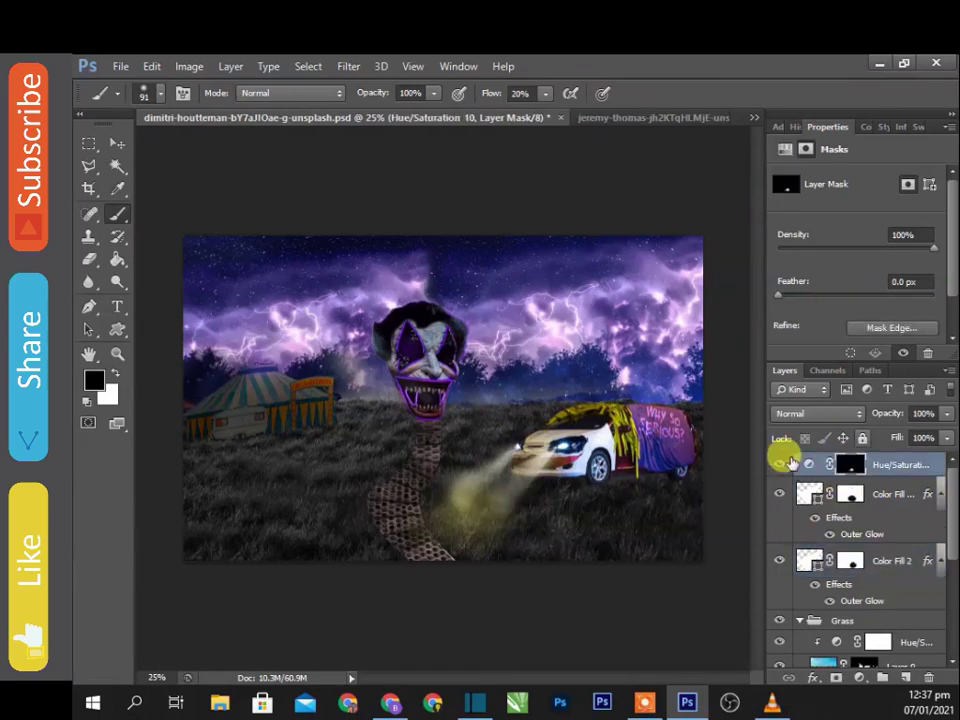
left_click(808, 464)
mouse_move(874, 314)
left_mouse_down()
mouse_move(952, 320)
mouse_move(919, 320)
left_mouse_up()
key("x")
mouse_move(445, 565)
left_mouse_down()
mouse_move(483, 508)
mouse_move(429, 482)
left_mouse_up()
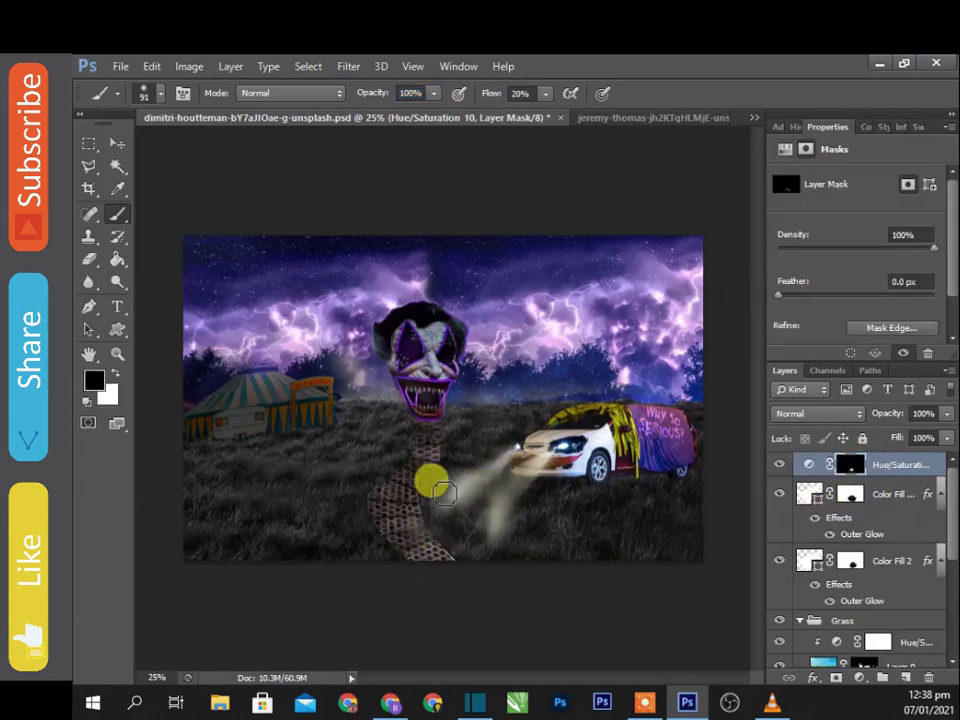
key("v")
left_click(467, 459)
left_click_drag(945, 536, 950, 488)
Repaint the smoke haze near the car with a 141 px brush at 9% flow.
left_click(849, 464)
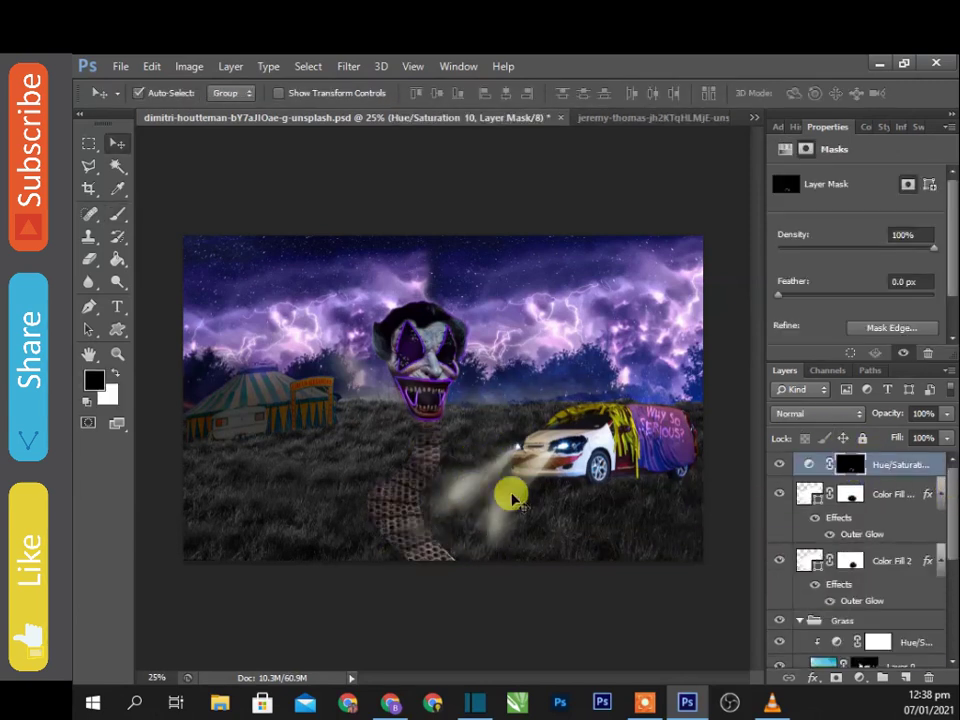
key("b")
key("x")
mouse_move(489, 525)
left_mouse_down()
mouse_move(452, 536)
mouse_move(456, 448)
left_mouse_up()
right_click(467, 414)
left_click_drag(575, 446, 582, 446)
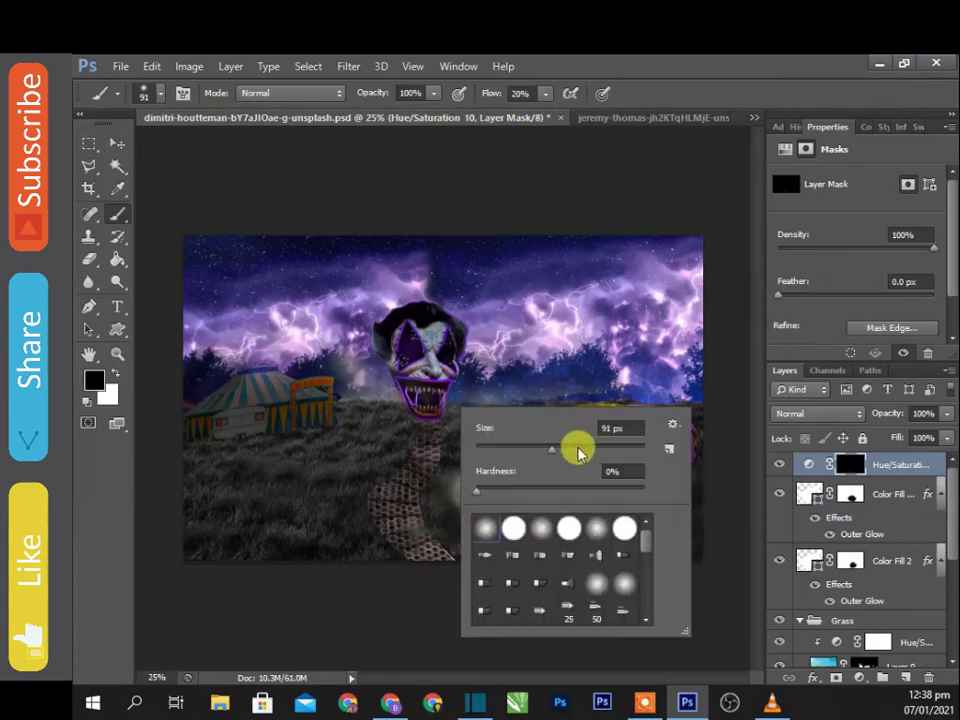
key("x")
left_click_drag(545, 93, 535, 113)
left_click_drag(462, 476, 529, 534)
left_click(885, 558, "shift")
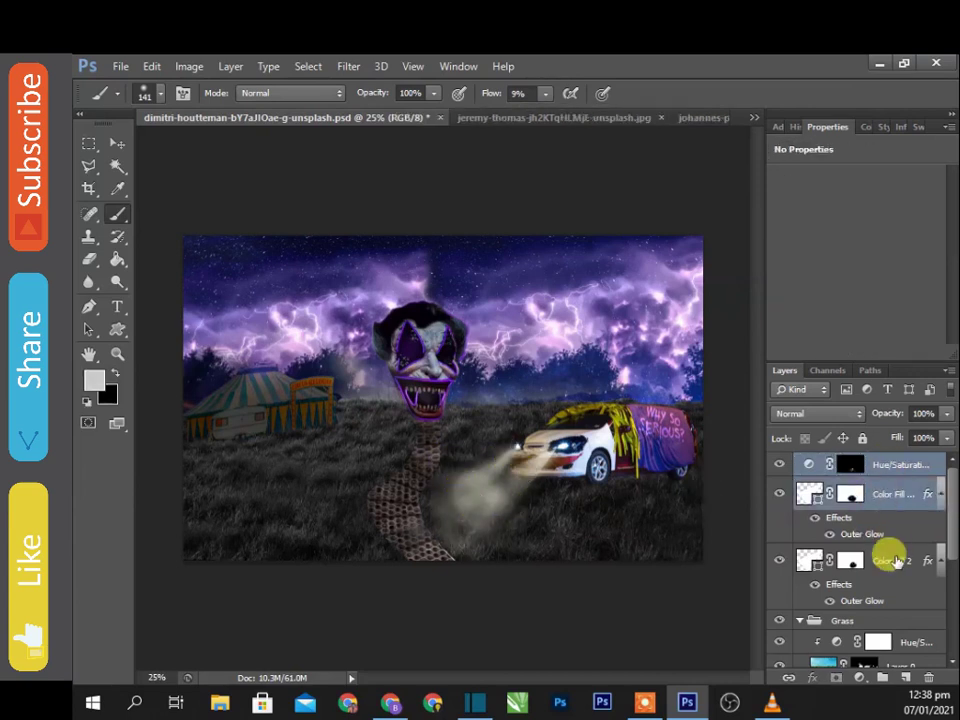
Group the Hue/Saturation and both Color Fill beam layers into a group named Lights.
scroll(955, 530, "down", 1)
scroll(953, 530, "up", 1)
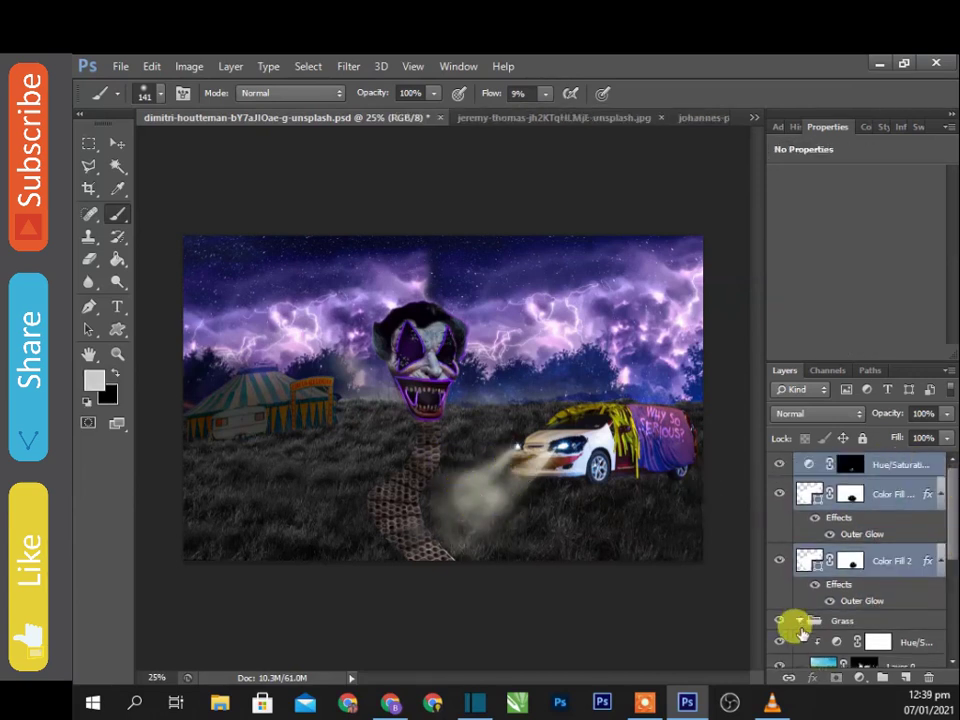
left_click_drag(955, 550, 955, 568)
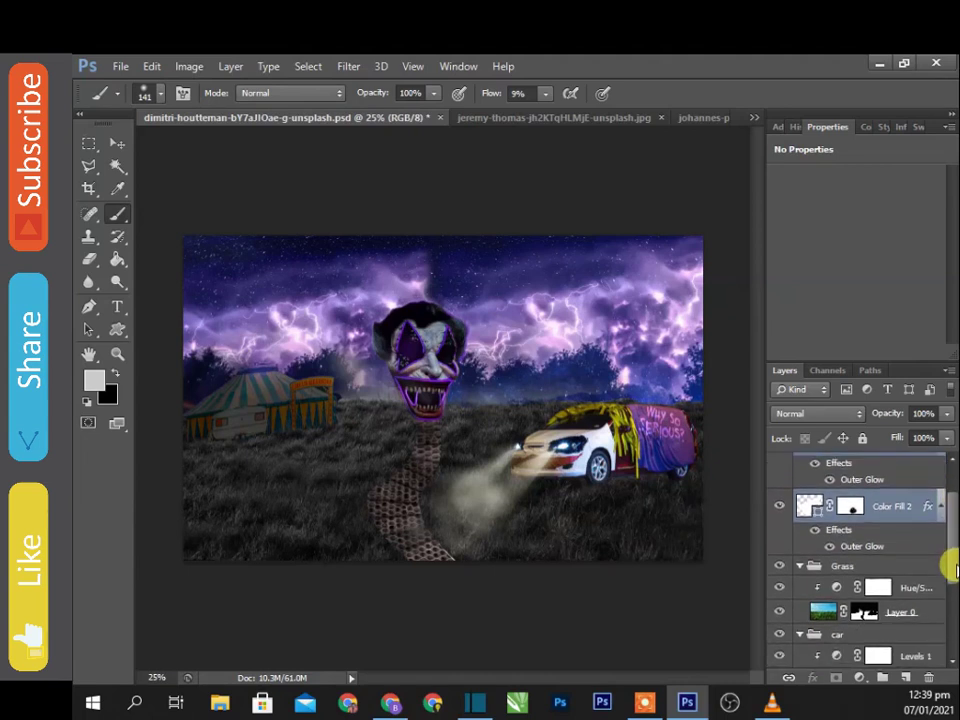
mouse_move(952, 568)
left_mouse_down()
mouse_move(950, 598)
mouse_move(885, 454)
mouse_move(955, 553)
left_mouse_up()
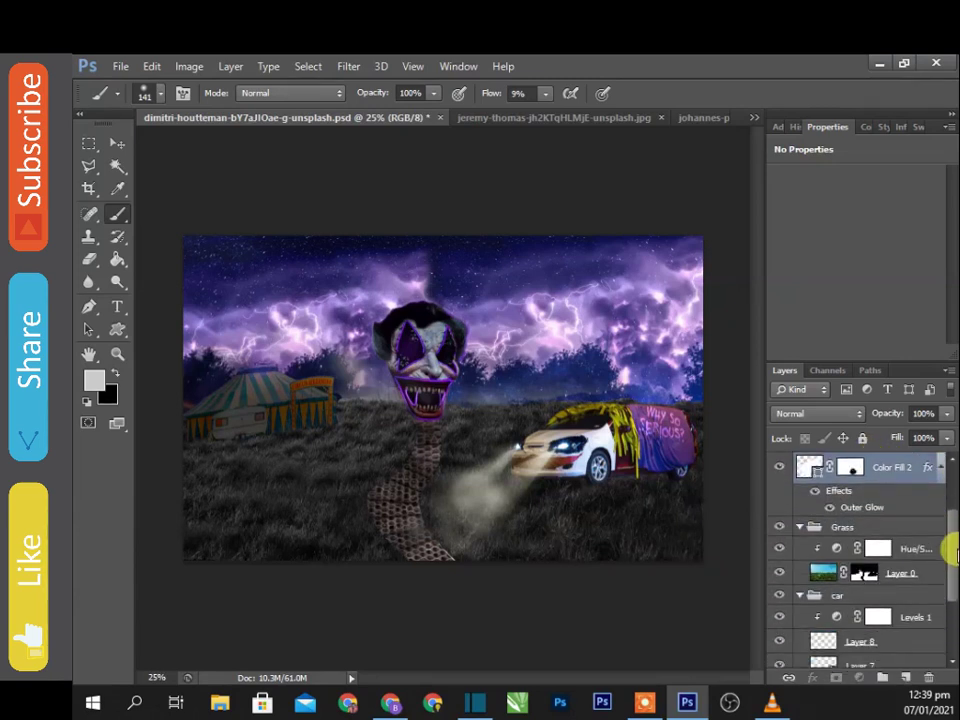
scroll(940, 540, "up", 2)
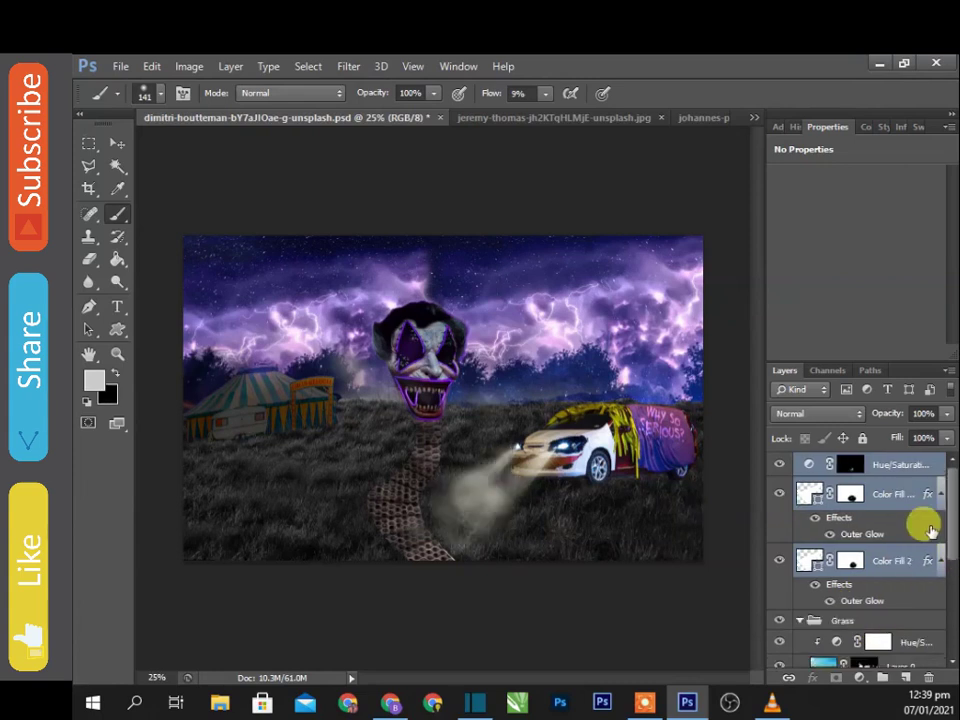
key("ctrl+g")
double_click(893, 464)
type("ts")
key("Return")
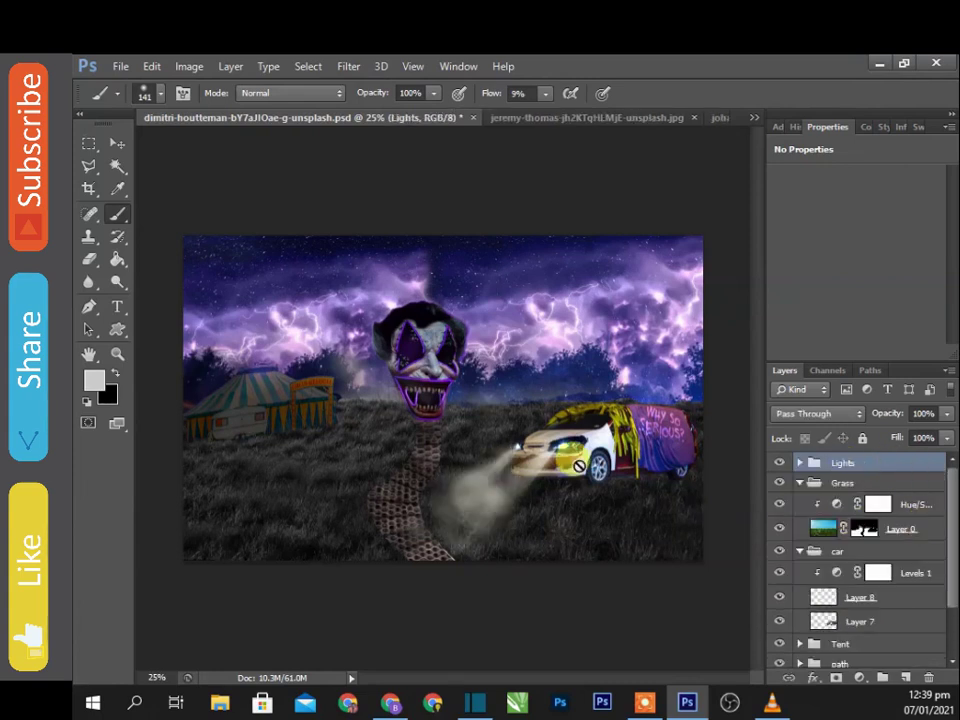
scroll(944, 560, "down", 3)
scroll(944, 514, "up", 3)
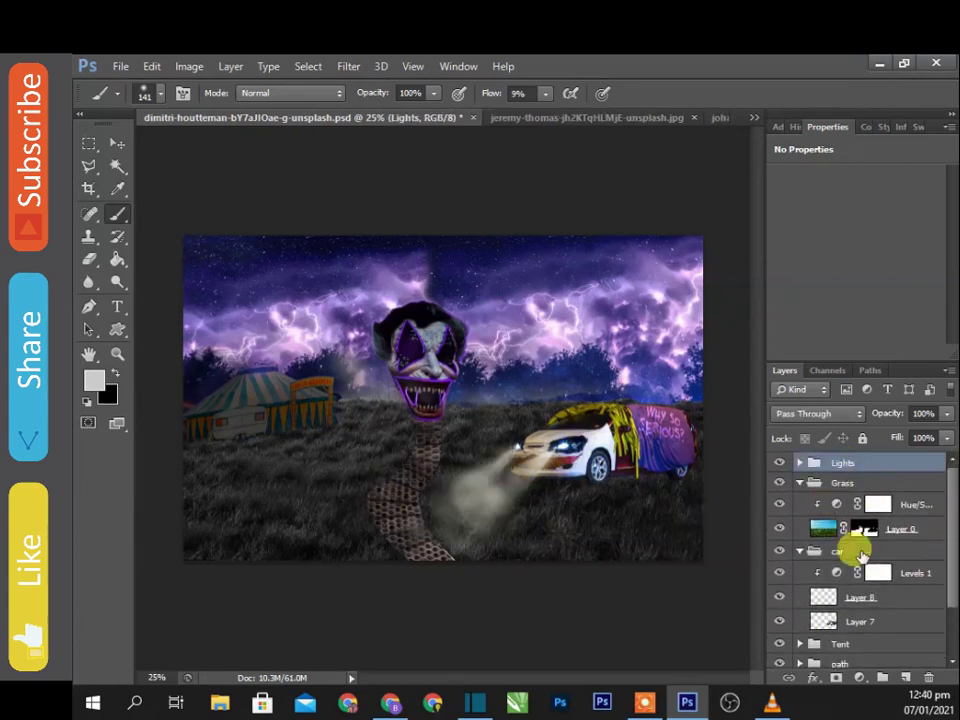
Select Layer 8 inside the car group in the Layers panel.
left_click(826, 622)
left_click(876, 572)
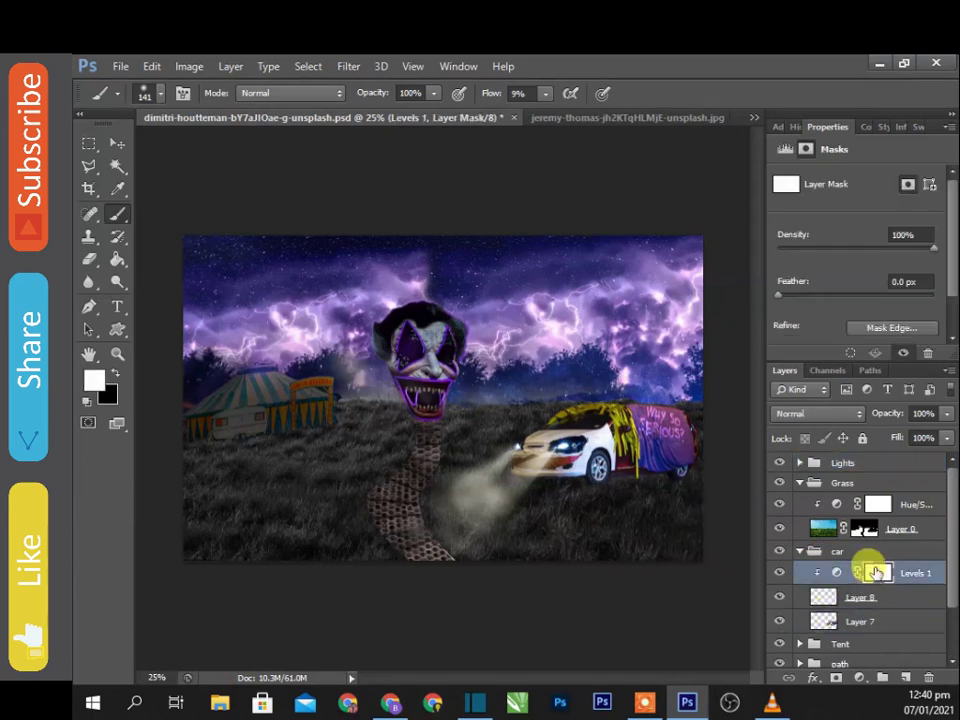
left_click(840, 573)
left_click(815, 598)
scroll(848, 602, "down", 1)
Add a Hue/Saturation adjustment clipped to the car layer, with Lightness -51.
left_click(859, 678)
left_click(820, 471)
left_click_drag(855, 313, 799, 321)
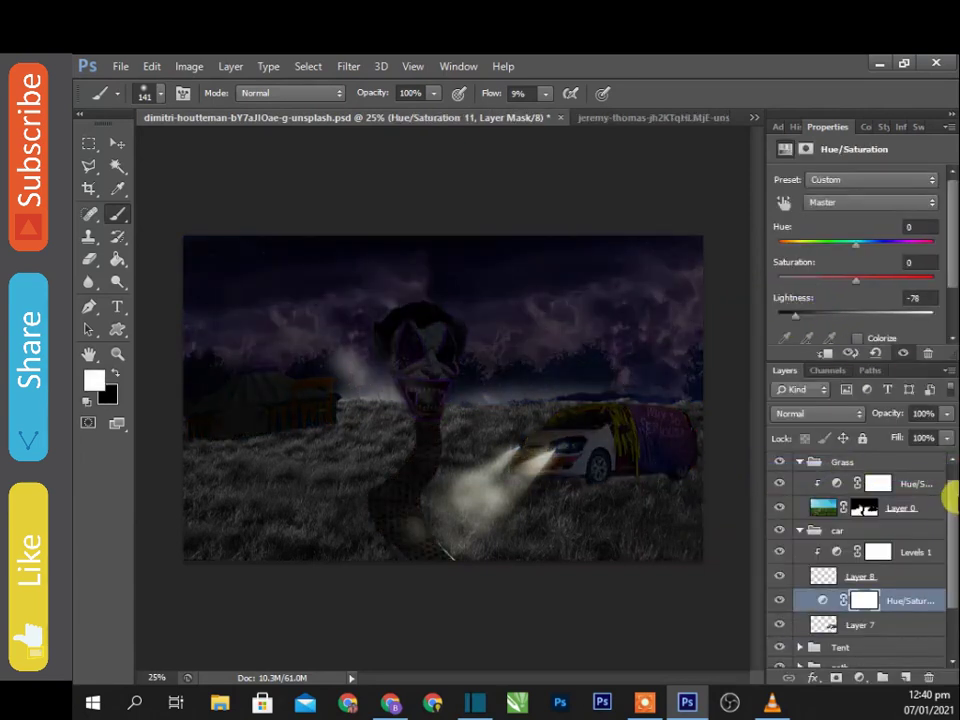
left_click(855, 606, "alt")
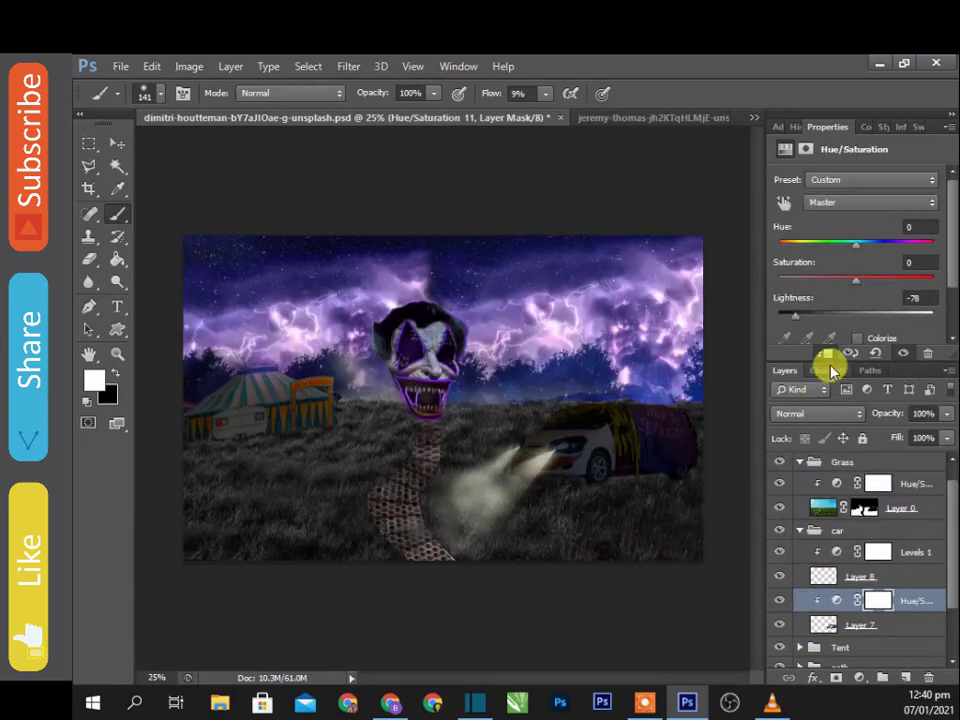
scroll(953, 565, "down", 1)
left_click_drag(796, 316, 818, 322)
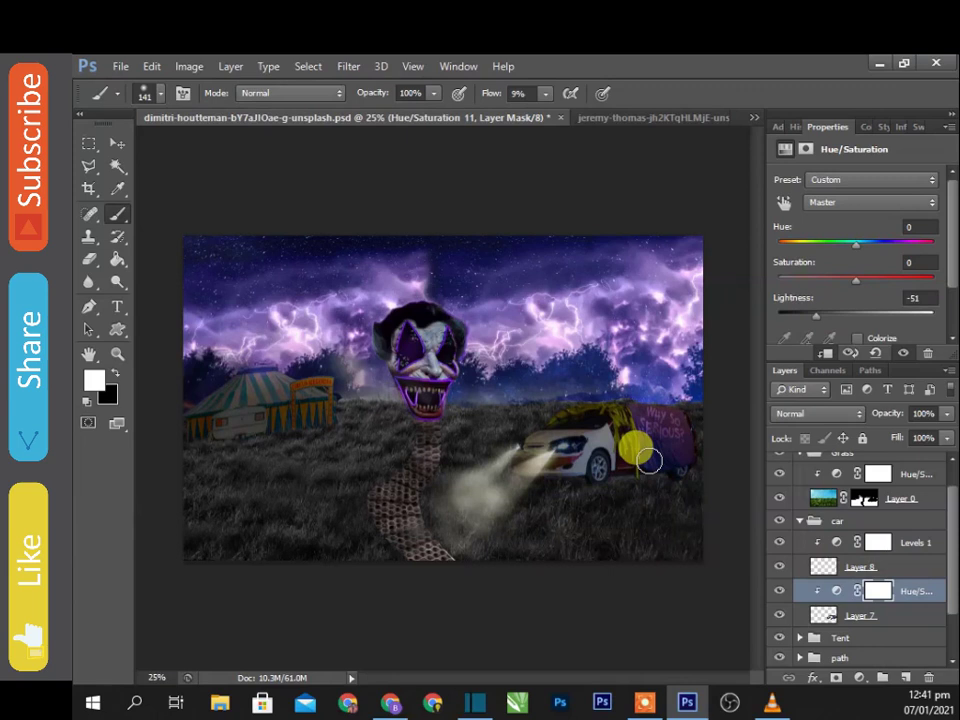
left_click_drag(950, 505, 950, 560)
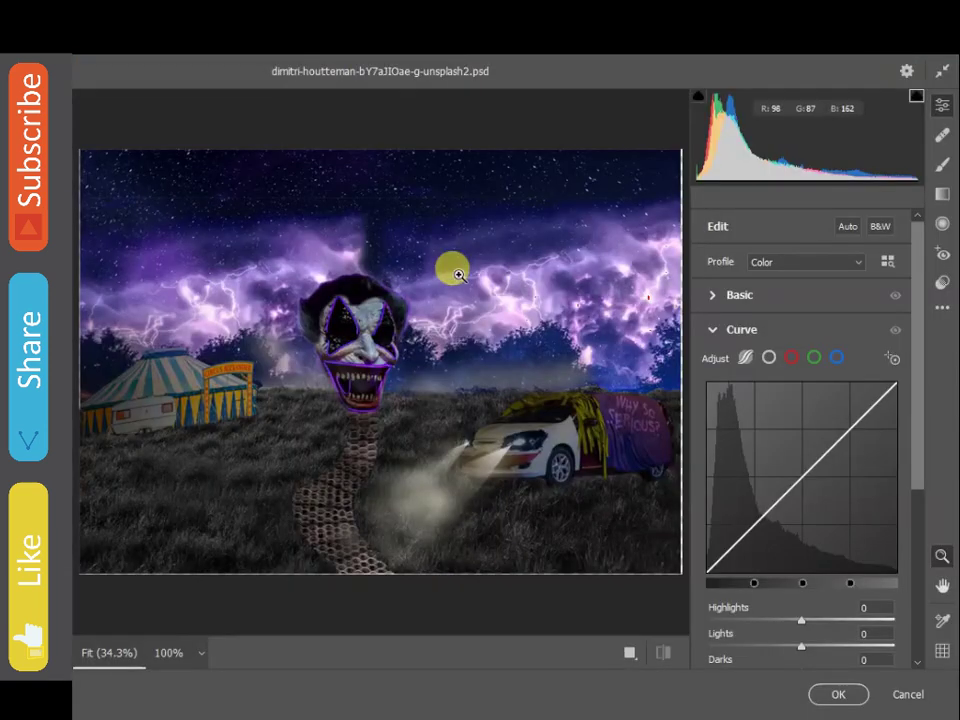
Set Basic to Temperature +7, Tint -21, Clarity -38, Vibrance -22 and Saturation +23.
left_click(795, 294)
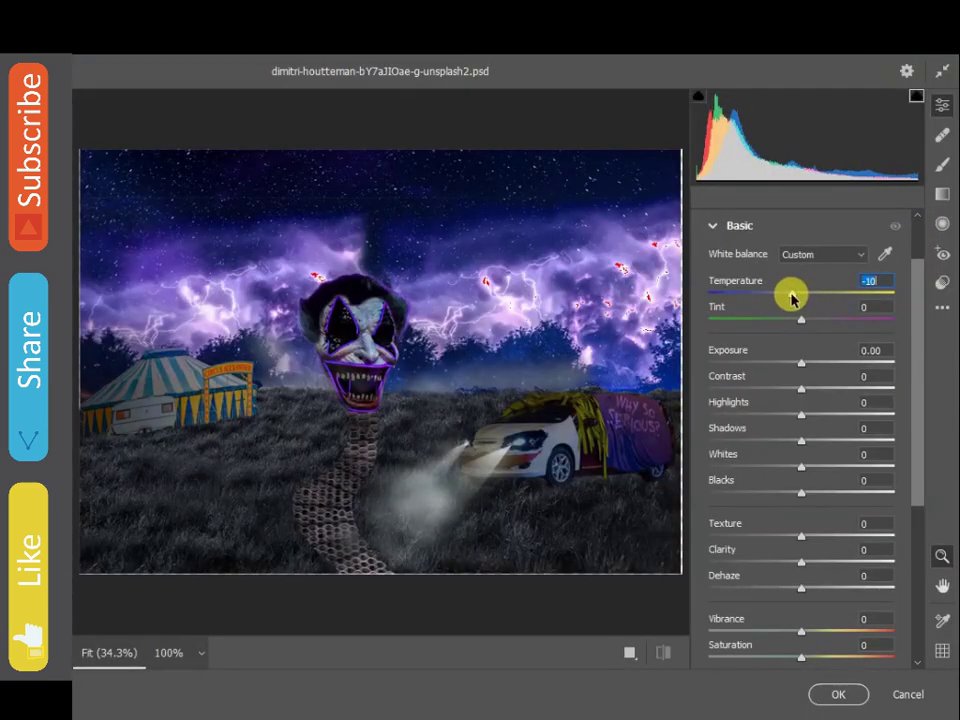
left_click(801, 294)
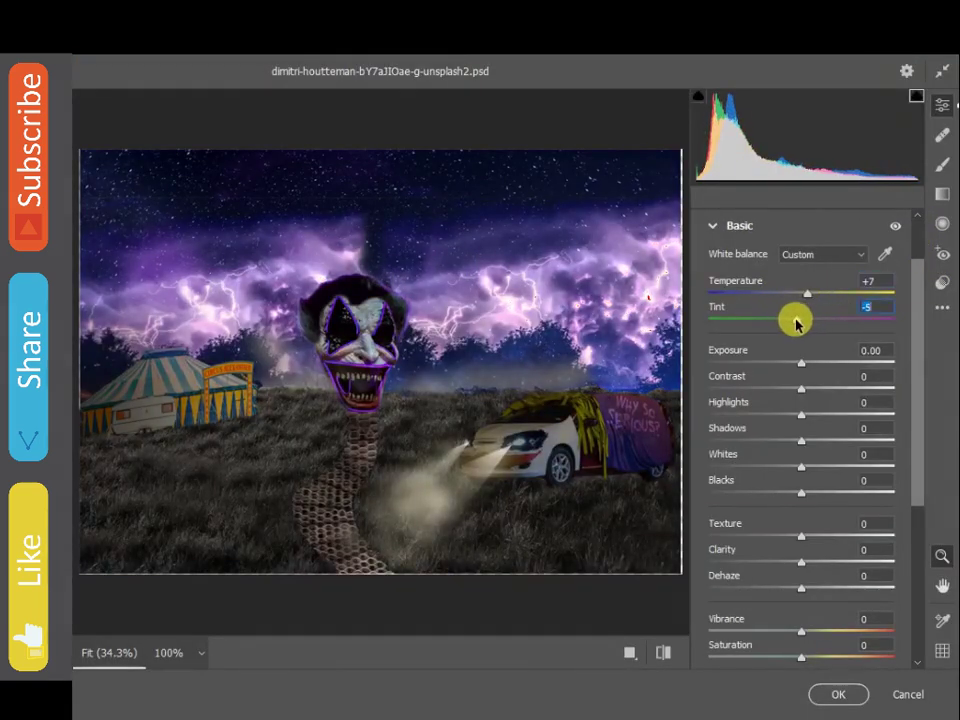
left_click_drag(775, 315, 771, 322)
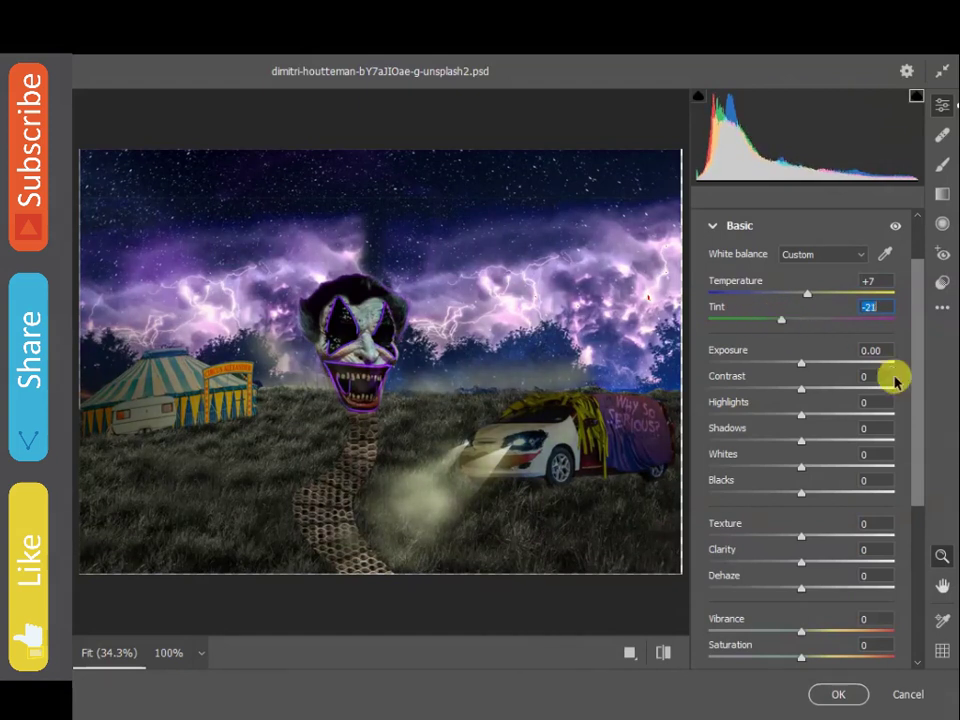
scroll(895, 380, "down", 3)
left_click_drag(829, 492, 757, 492)
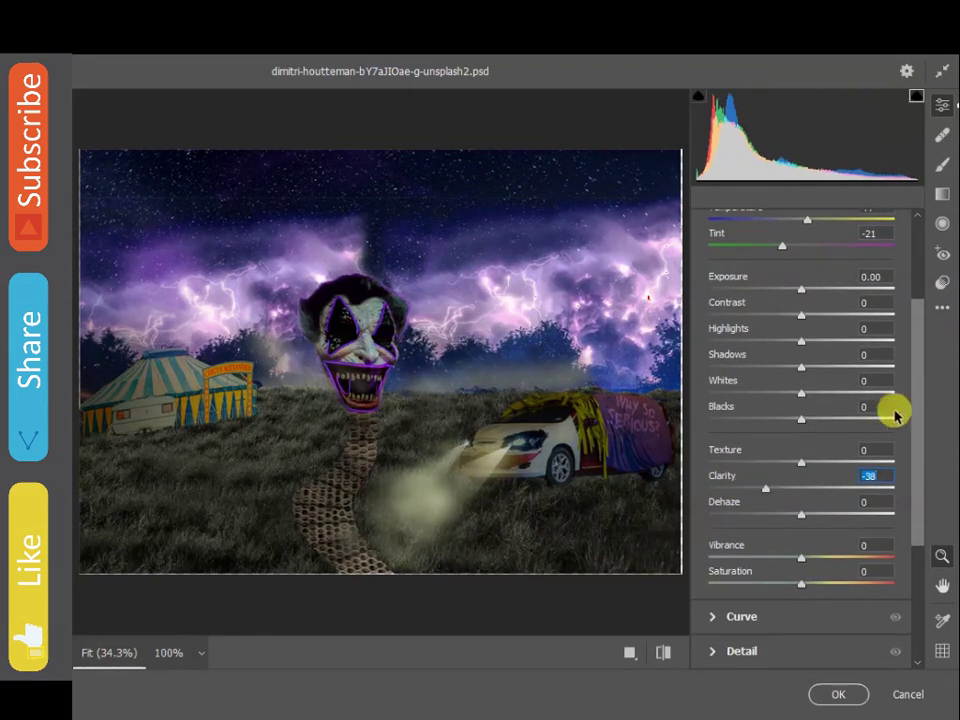
scroll(905, 412, "down", 1)
scroll(860, 450, "down", 2)
mouse_move(772, 481)
left_mouse_down()
mouse_move(874, 481)
mouse_move(781, 490)
left_mouse_up()
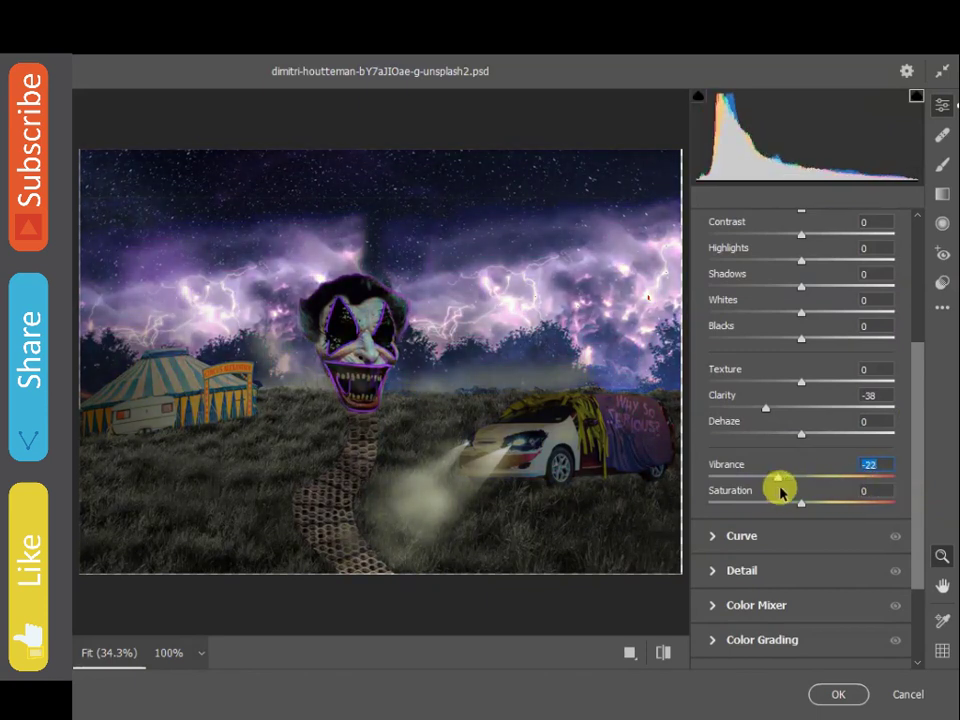
mouse_move(855, 508)
left_mouse_down()
mouse_move(905, 508)
mouse_move(739, 497)
mouse_move(857, 493)
mouse_move(821, 489)
left_mouse_up()
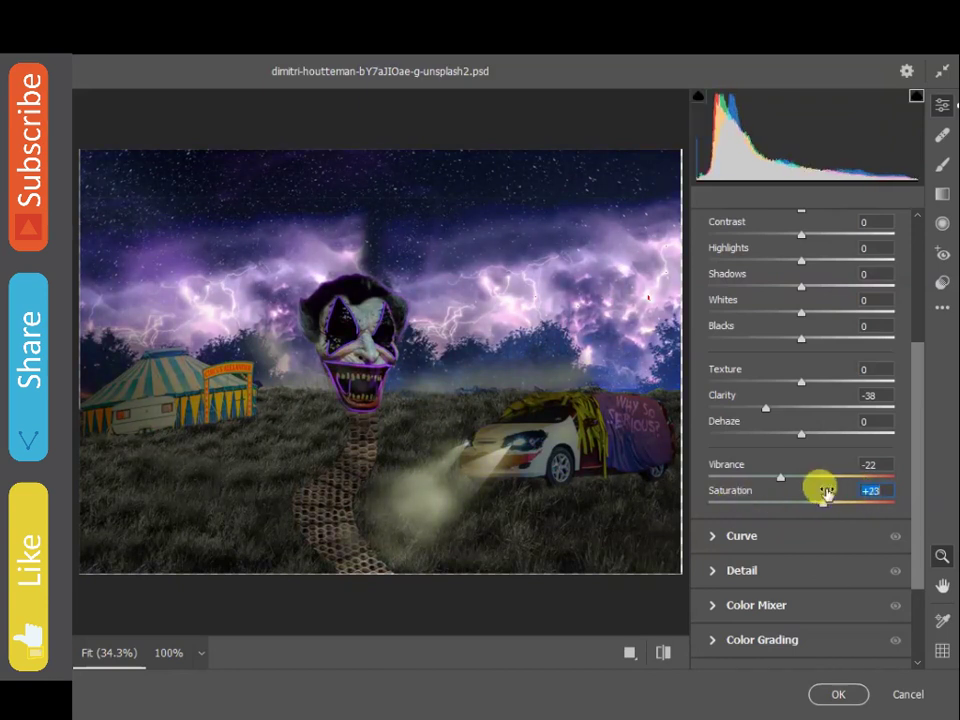
scroll(908, 515, "down", 2)
left_click(762, 544)
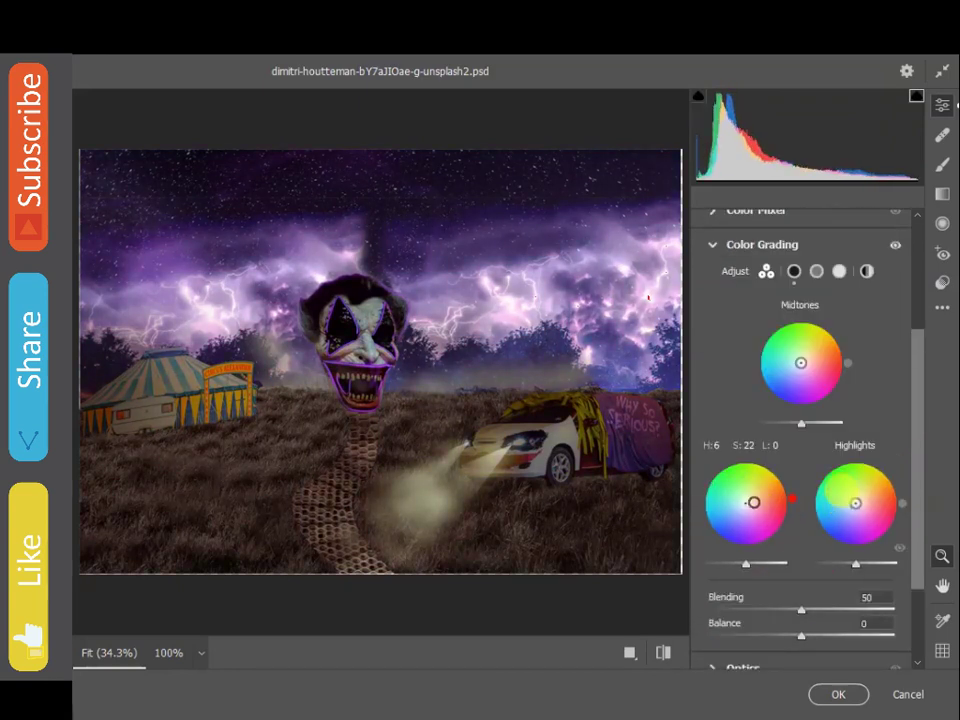
Try a warm midtone tint and cyan shadows and highlights, darkening their luminance.
left_click_drag(801, 362, 813, 360)
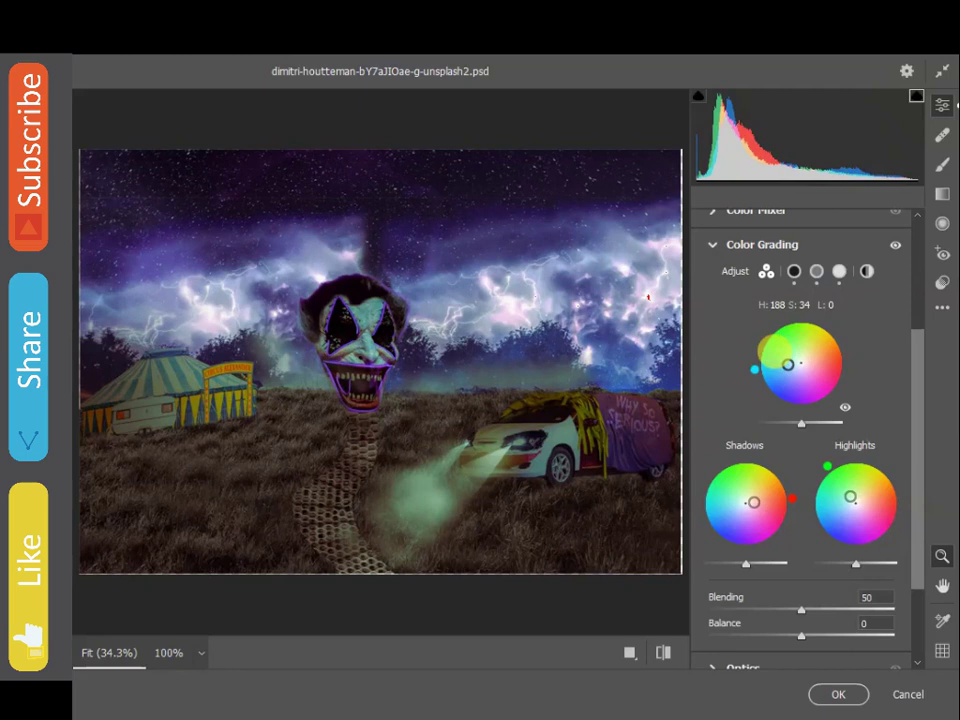
left_click_drag(753, 502, 714, 490)
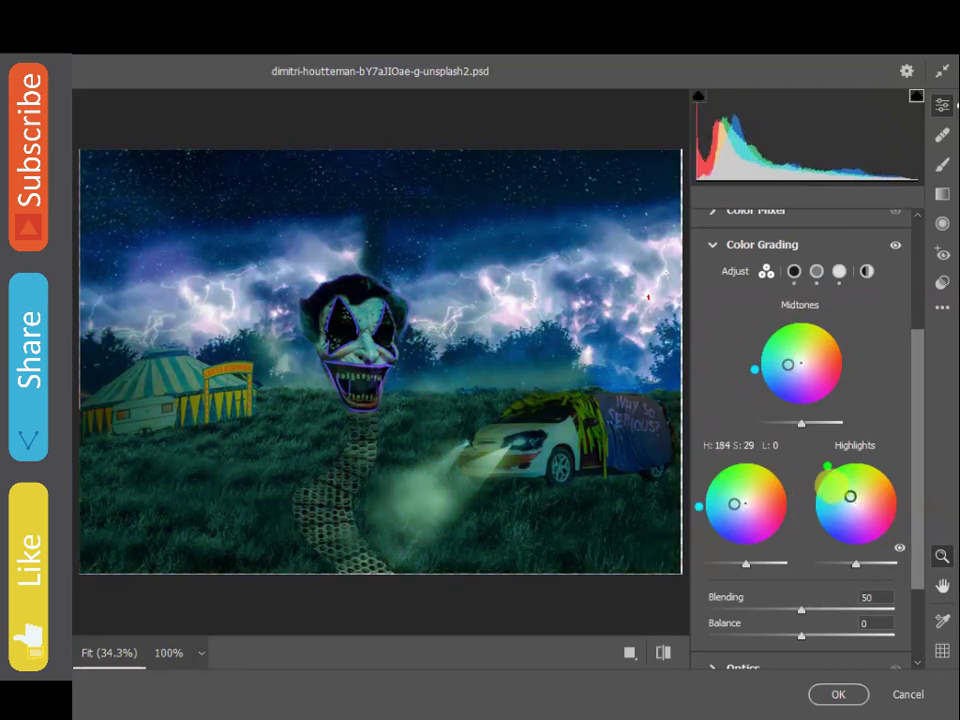
left_click_drag(849, 500, 850, 503)
left_click_drag(857, 568, 704, 566)
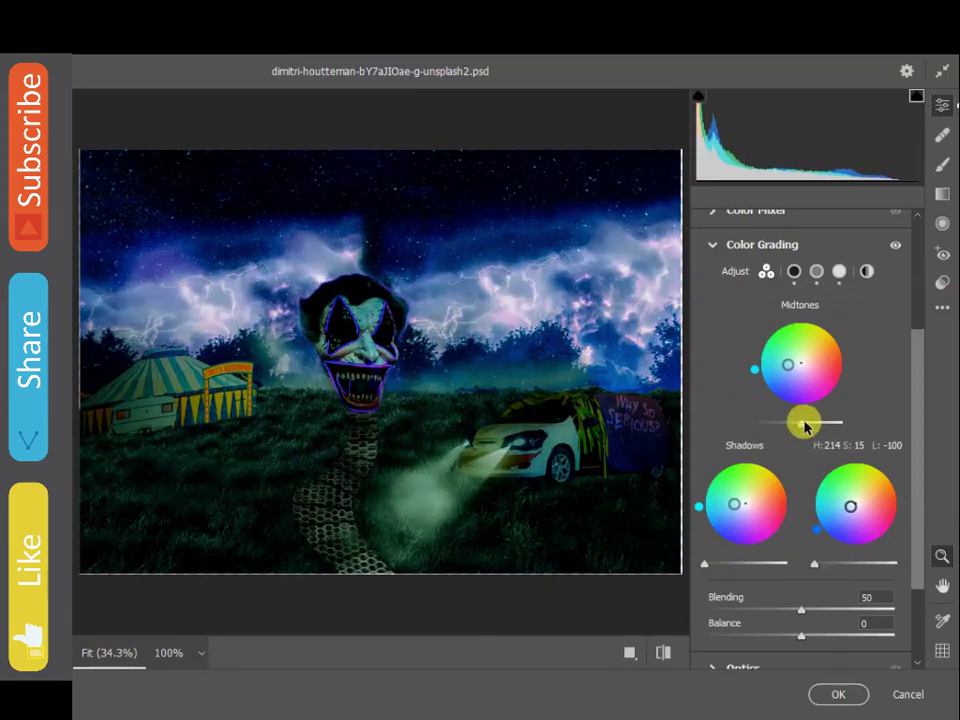
scroll(921, 489, "down", 2)
scroll(921, 489, "up", 3)
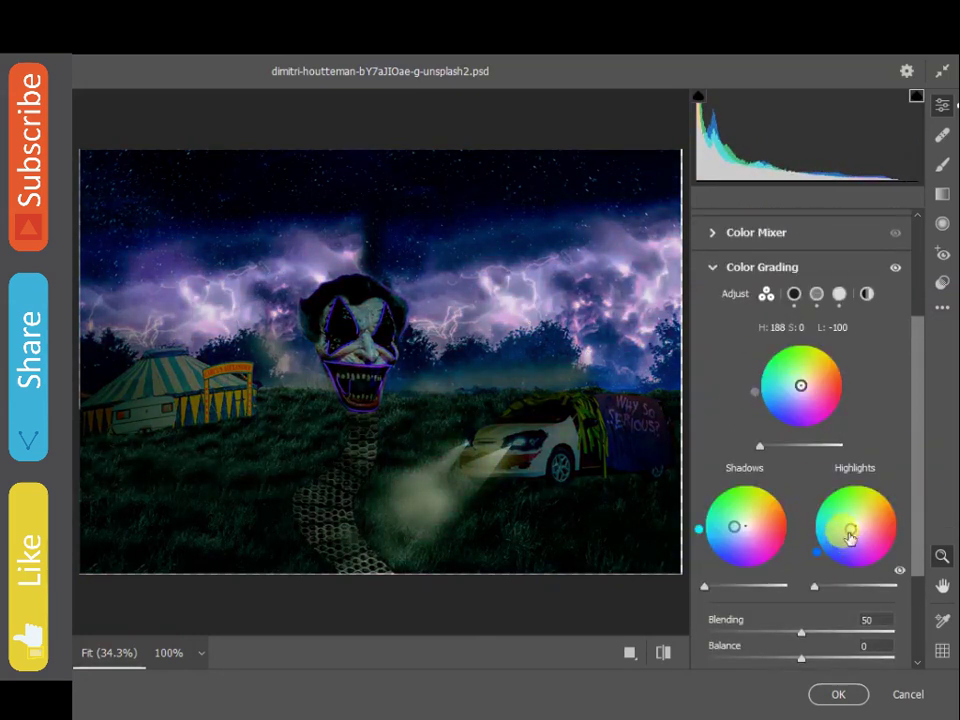
Tweak luminance: brighten highlights without clipping, lift shadows slightly, adjust midtones.
left_click_drag(814, 586, 910, 594)
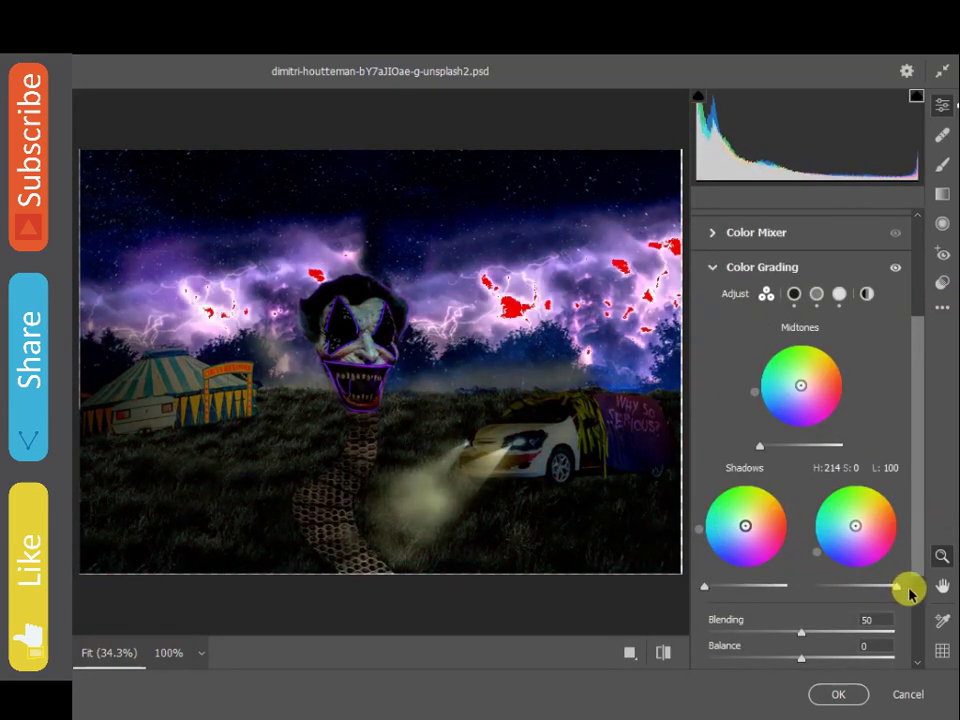
left_click_drag(704, 586, 745, 590)
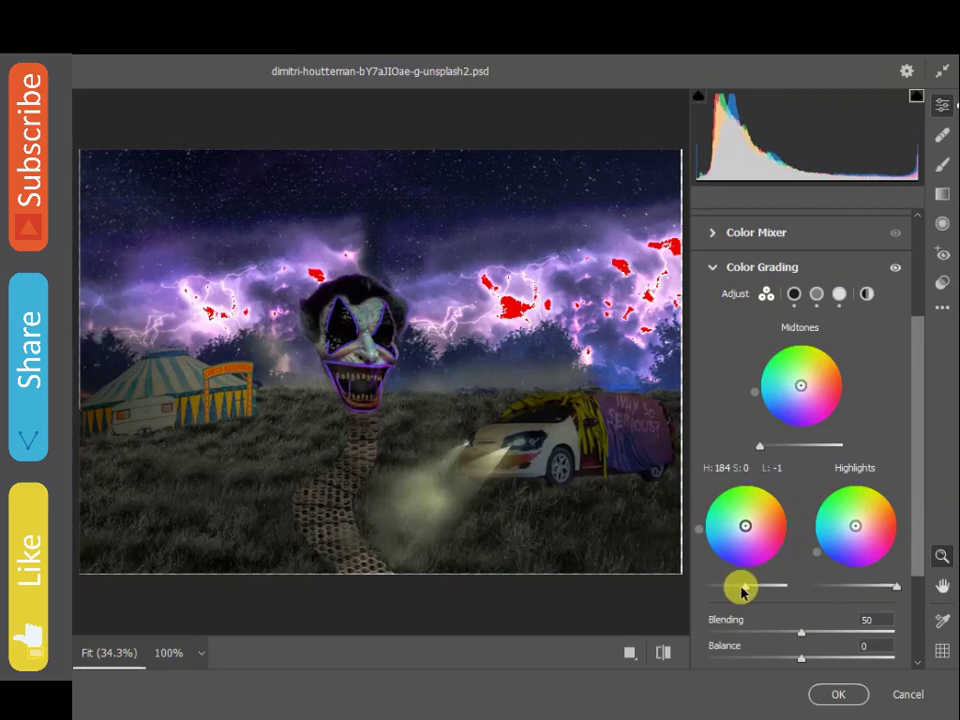
left_click_drag(895, 593, 857, 593)
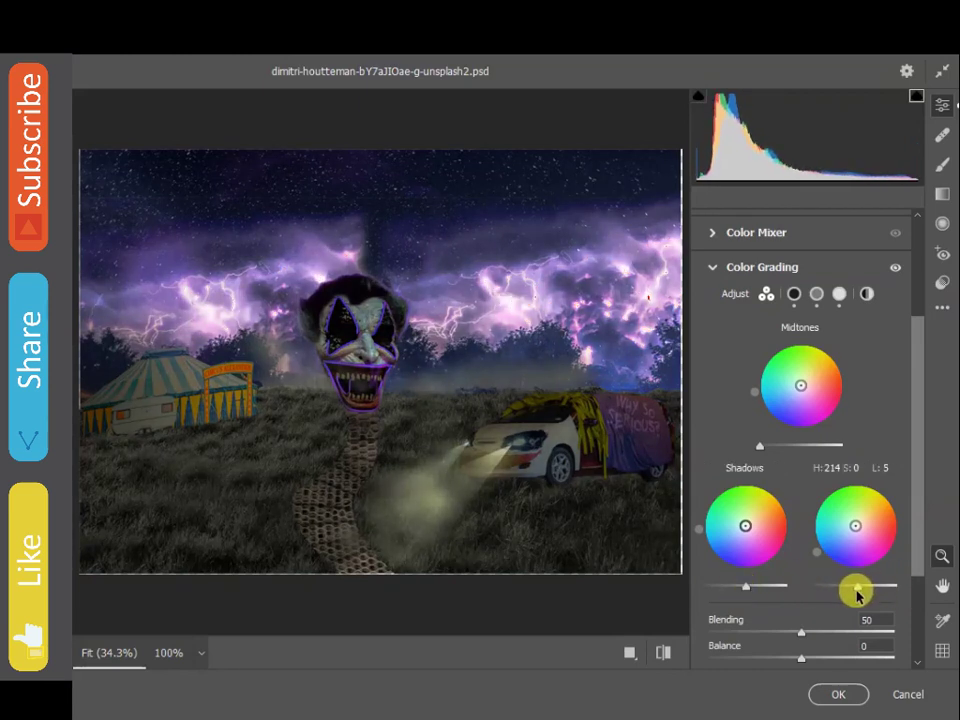
left_click_drag(757, 452, 800, 452)
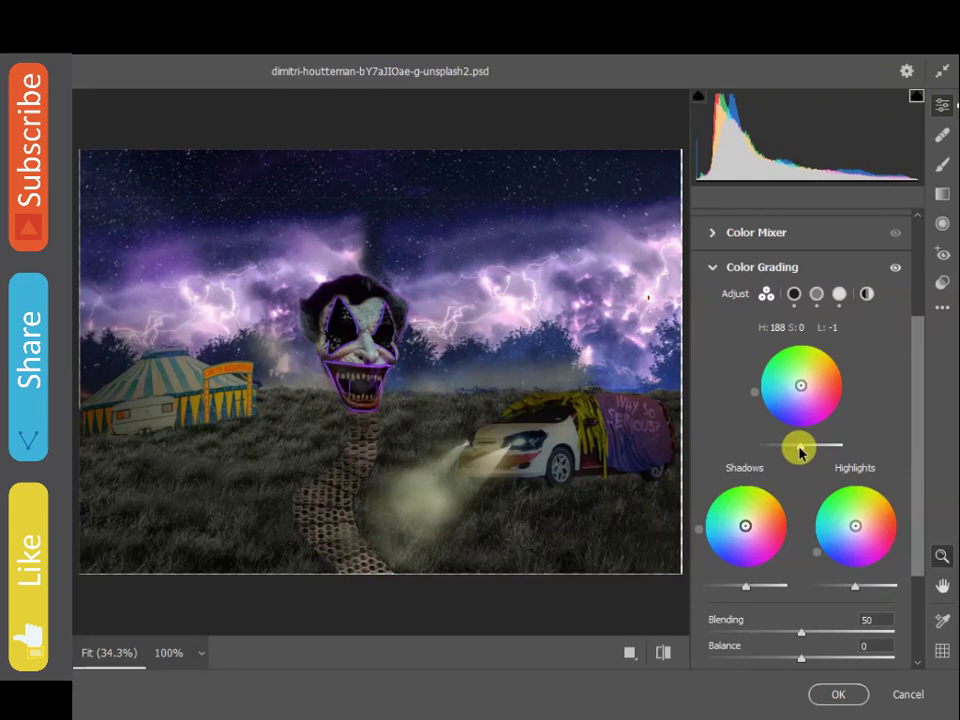
Keep Color Grading Blending at 50 and set Balance to +36.
scroll(922, 477, "down", 2)
left_click_drag(798, 507, 795, 515)
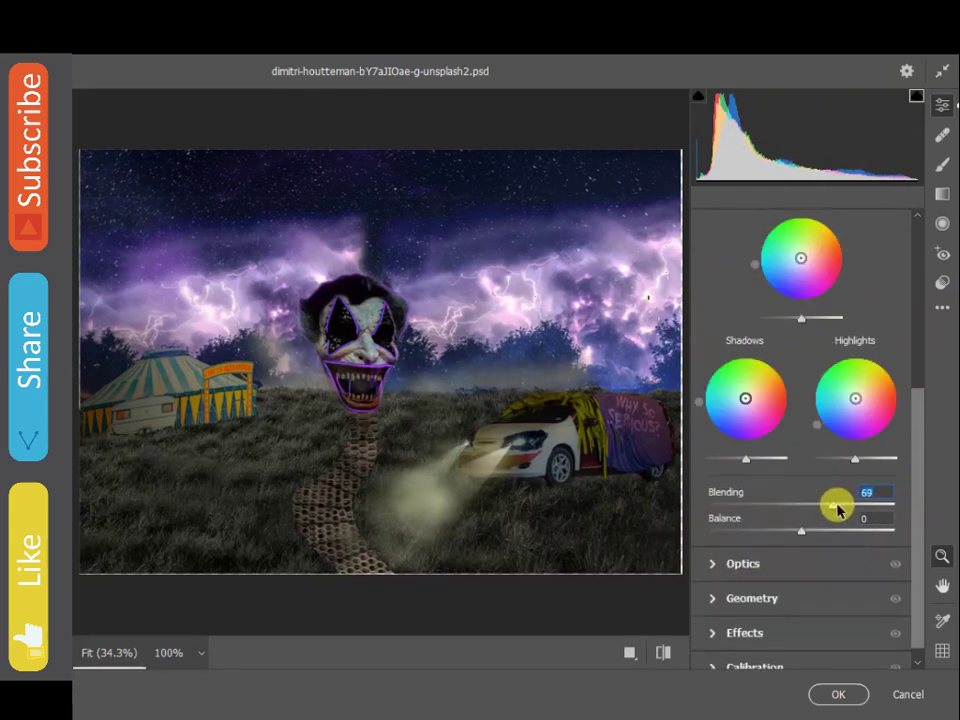
key("Tab")
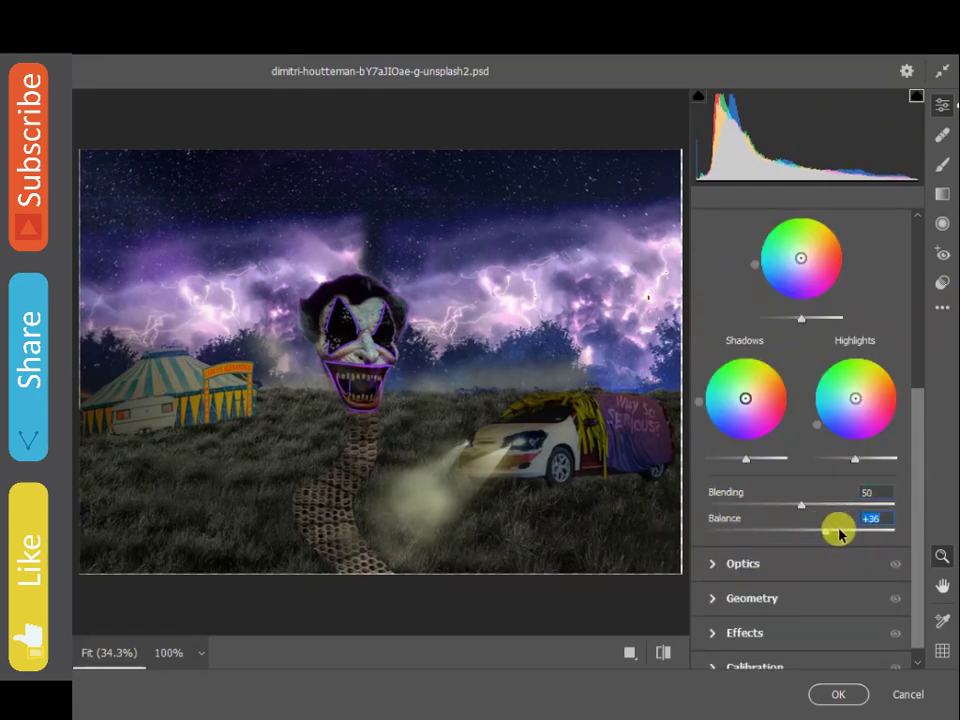
scroll(921, 514, "down", 1)
left_click(712, 616)
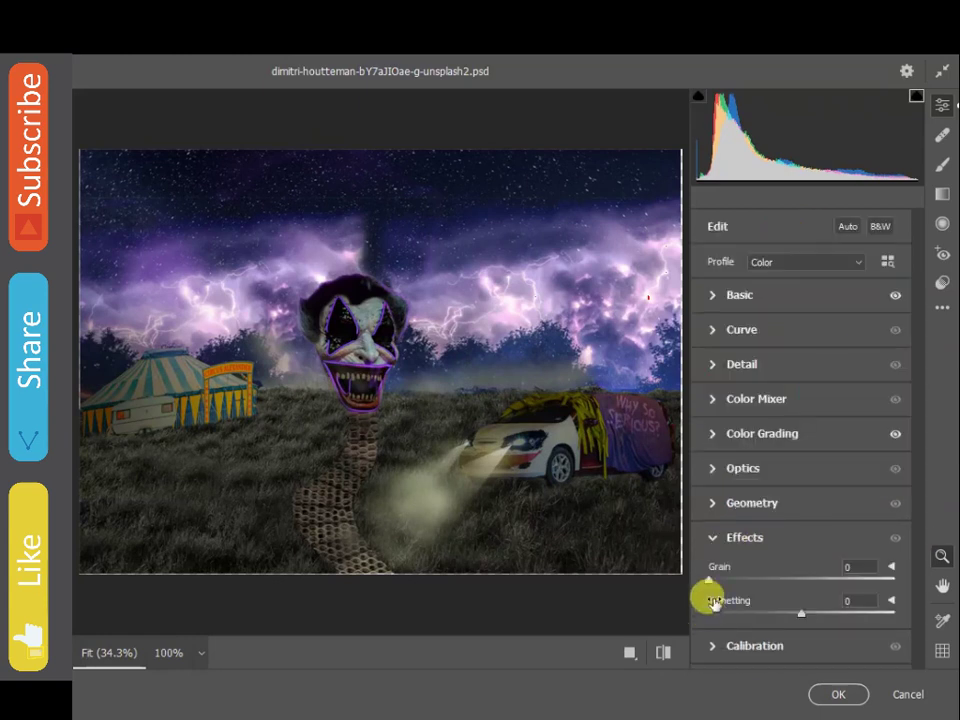
Add a -41 vignette in Effects, leaving Grain at 0.
left_click_drag(744, 574, 675, 582)
mouse_move(801, 613)
left_mouse_down()
mouse_move(765, 622)
mouse_move(795, 621)
mouse_move(786, 625)
left_mouse_up()
left_click(792, 645)
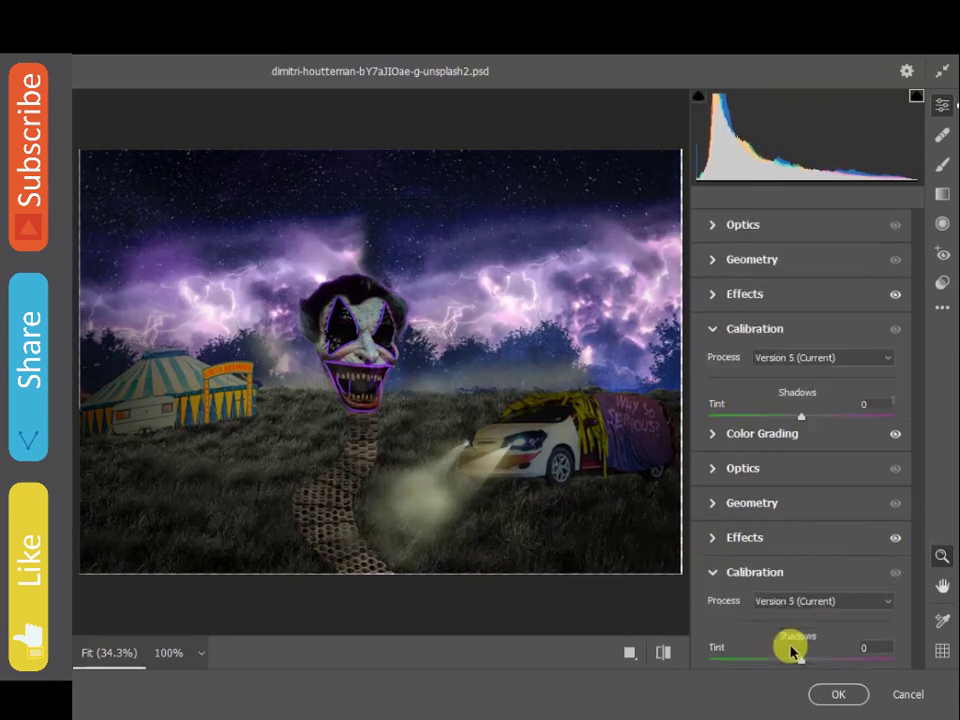
Apply calibration: Shadows Tint -41, Red Hue -52/Sat +47, Green Hue -48/Sat +32.
mouse_move(818, 475)
left_mouse_down()
mouse_move(874, 461)
mouse_move(752, 468)
left_mouse_up()
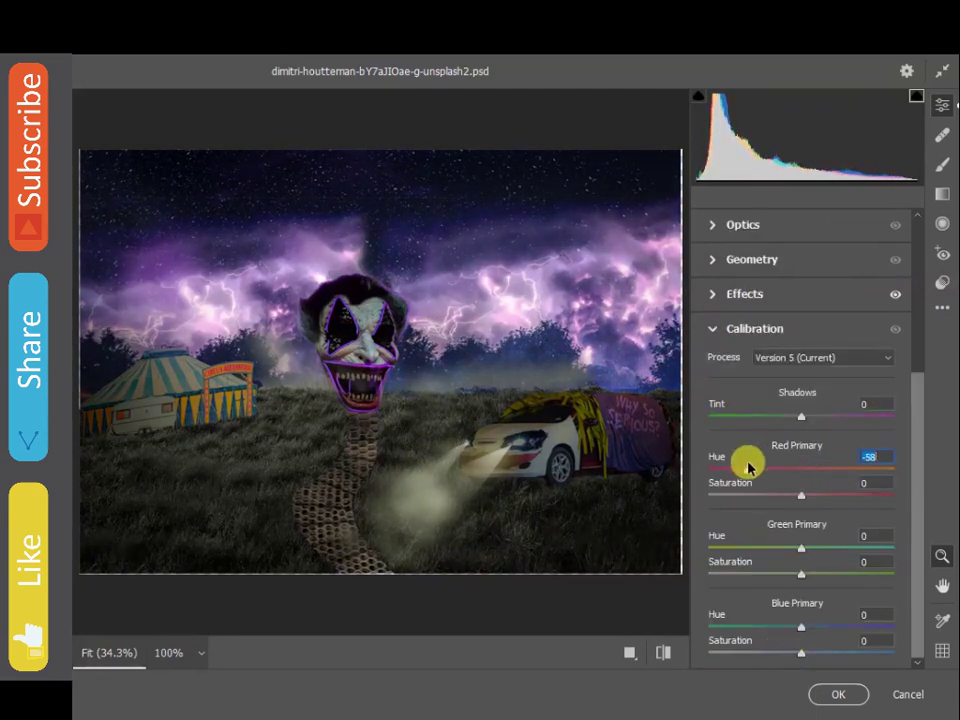
left_click_drag(765, 421, 763, 416)
left_click_drag(801, 495, 844, 495)
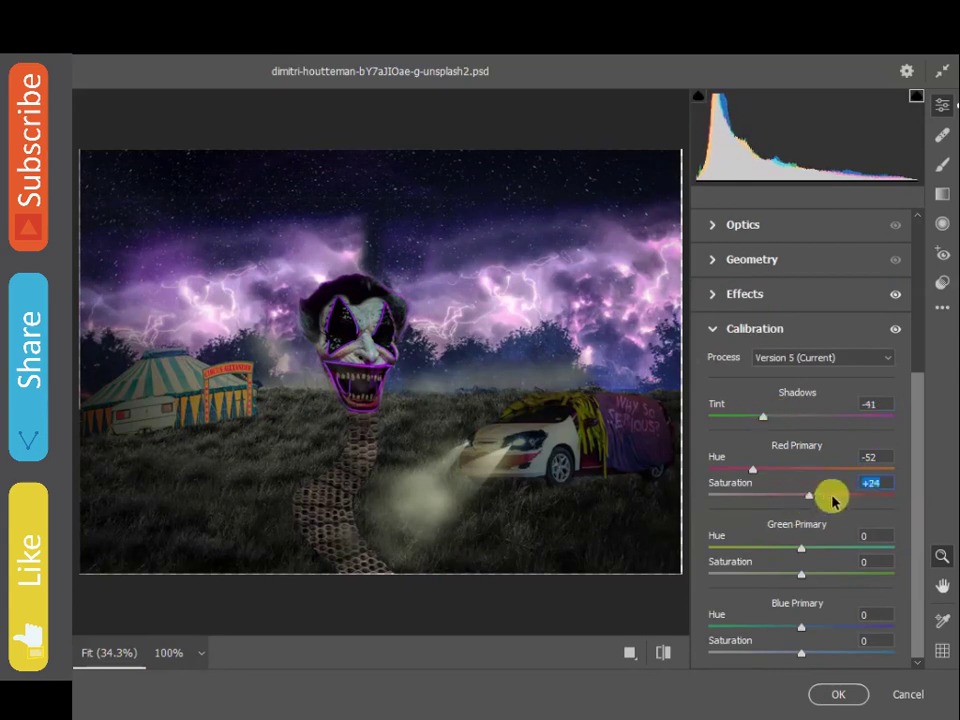
mouse_move(801, 548)
left_mouse_down()
mouse_move(757, 548)
mouse_move(826, 577)
left_mouse_up()
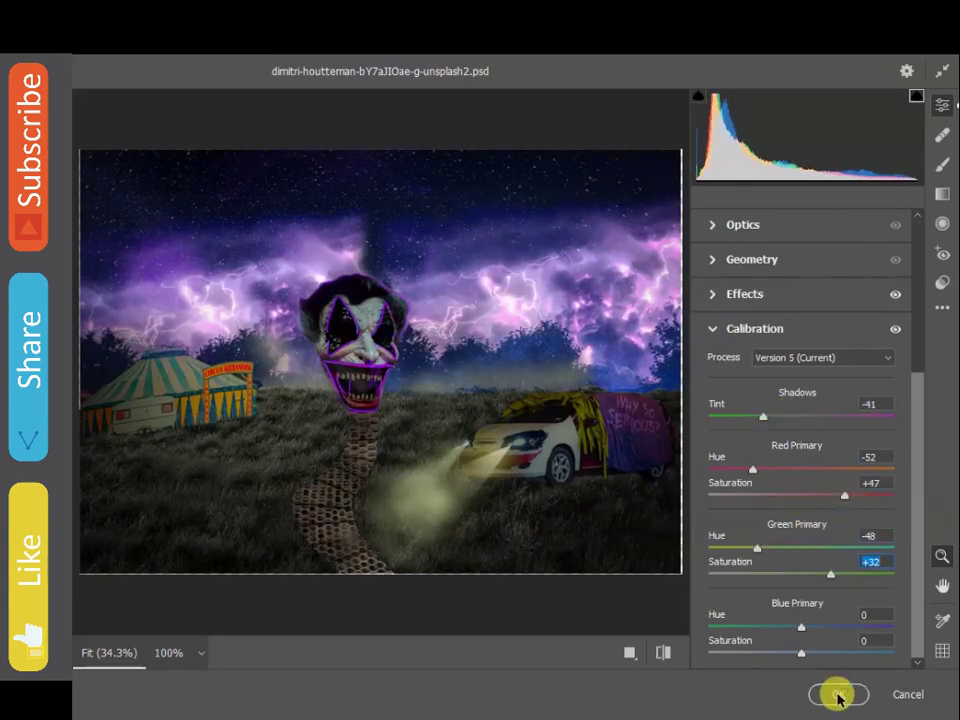
left_click(836, 692)
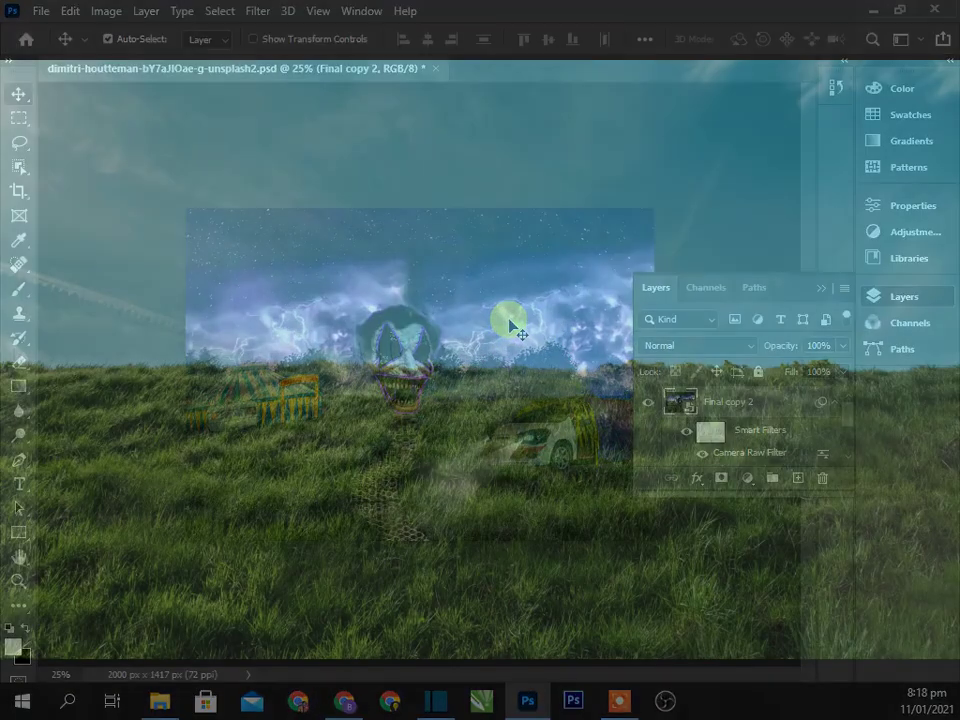